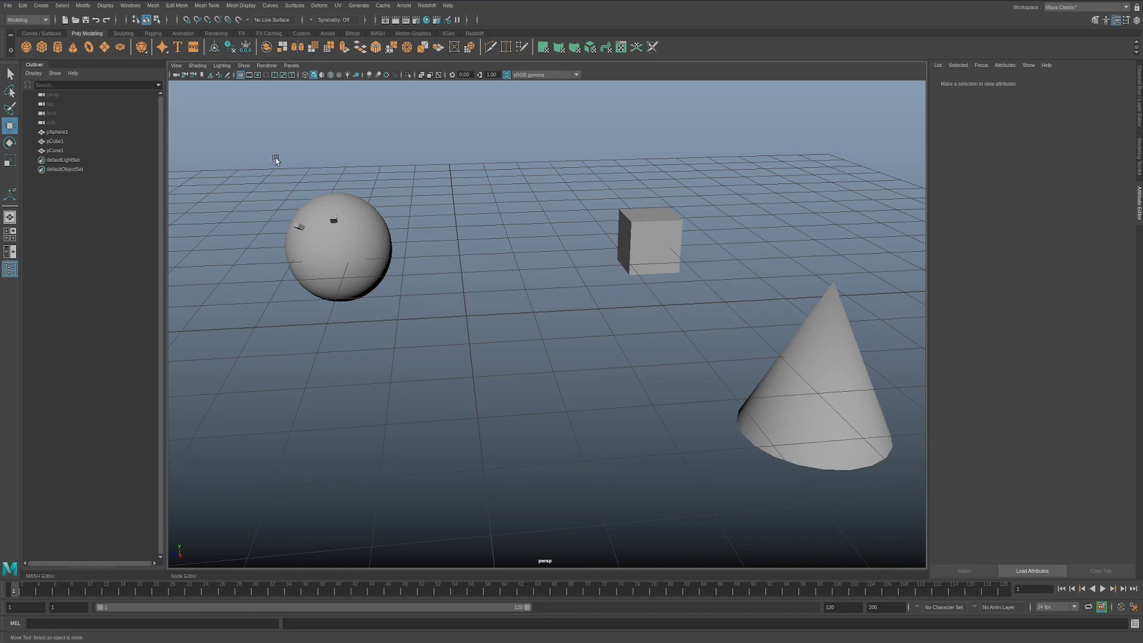
# Open the Node Editor so the scene's node network shows below the perspective view.
pyautogui.moveTo(276, 159); pyautogui.dragTo(418, 352)
pyautogui.click(517, 328)
pyautogui.keyDown('alt'); pyautogui.moveTo(694, 279); pyautogui.dragTo(571, 297); pyautogui.keyUp('alt')
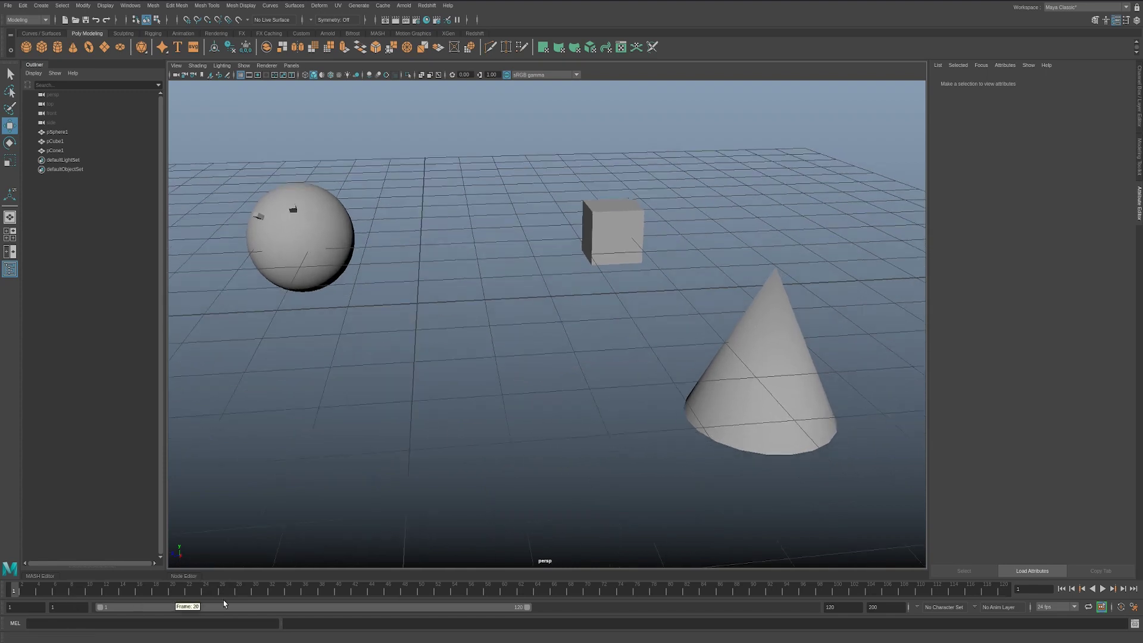
pyautogui.click(194, 579)
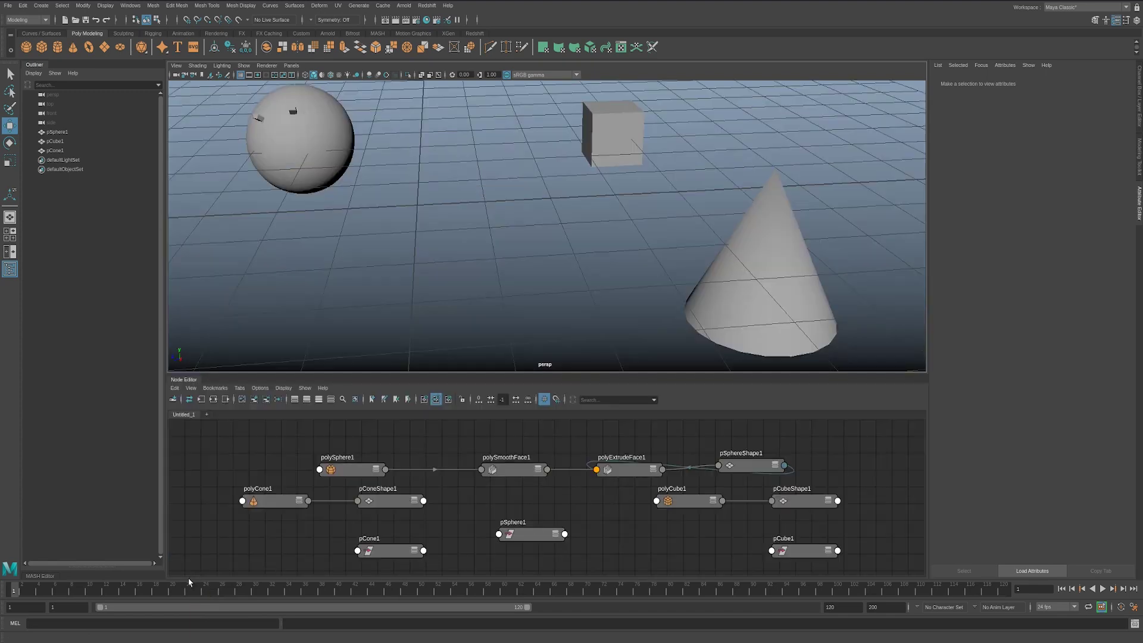
pyautogui.click(130, 5)
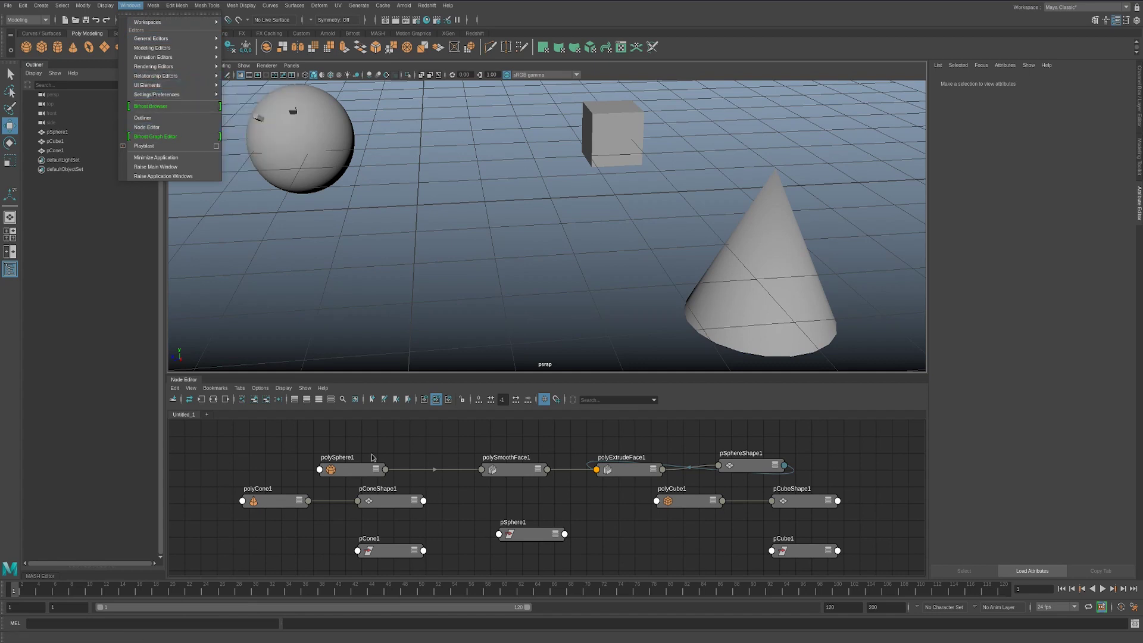
pyautogui.click(150, 129)
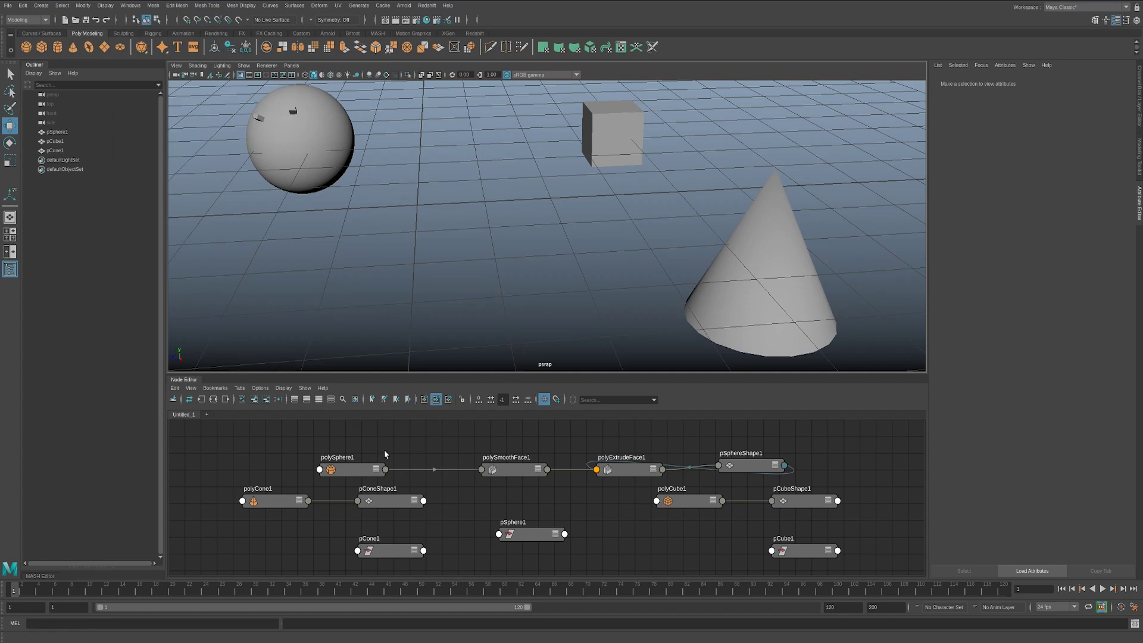
# Create a polygon cylinder, cone, plane and disc at the origin of the scene.
pyautogui.keyDown('alt'); pyautogui.moveTo(514, 291); pyautogui.dragTo(487, 293, button='middle'); pyautogui.keyUp('alt')
pyautogui.keyDown('alt'); pyautogui.moveTo(487, 293); pyautogui.dragTo(454, 284, button='right'); pyautogui.keyUp('alt')
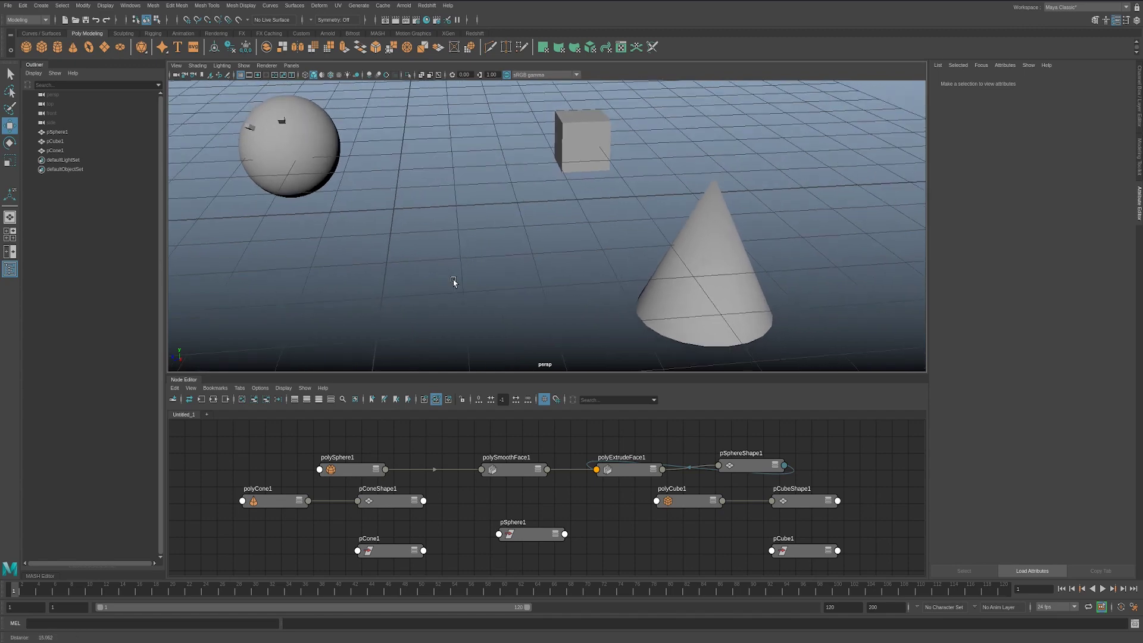
pyautogui.keyDown('alt'); pyautogui.moveTo(454, 283); pyautogui.dragTo(405, 269, button='middle'); pyautogui.keyUp('alt')
pyautogui.keyDown('alt'); pyautogui.moveTo(405, 270); pyautogui.dragTo(320, 352, button='right'); pyautogui.keyUp('alt')
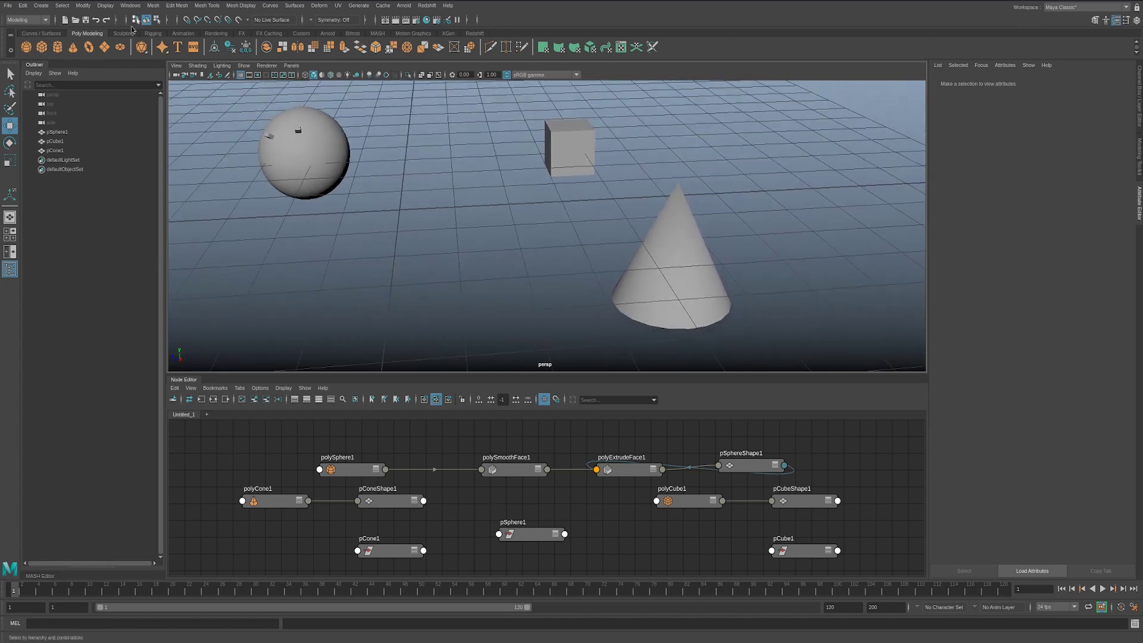
pyautogui.click(57, 47)
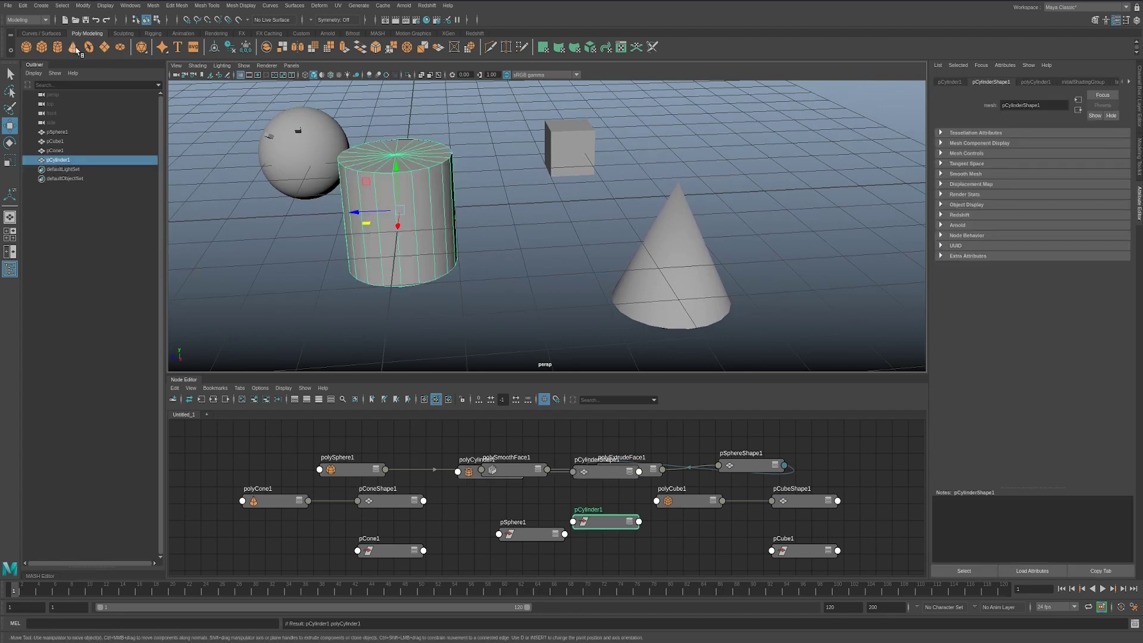
pyautogui.click(73, 47)
pyautogui.click(101, 51)
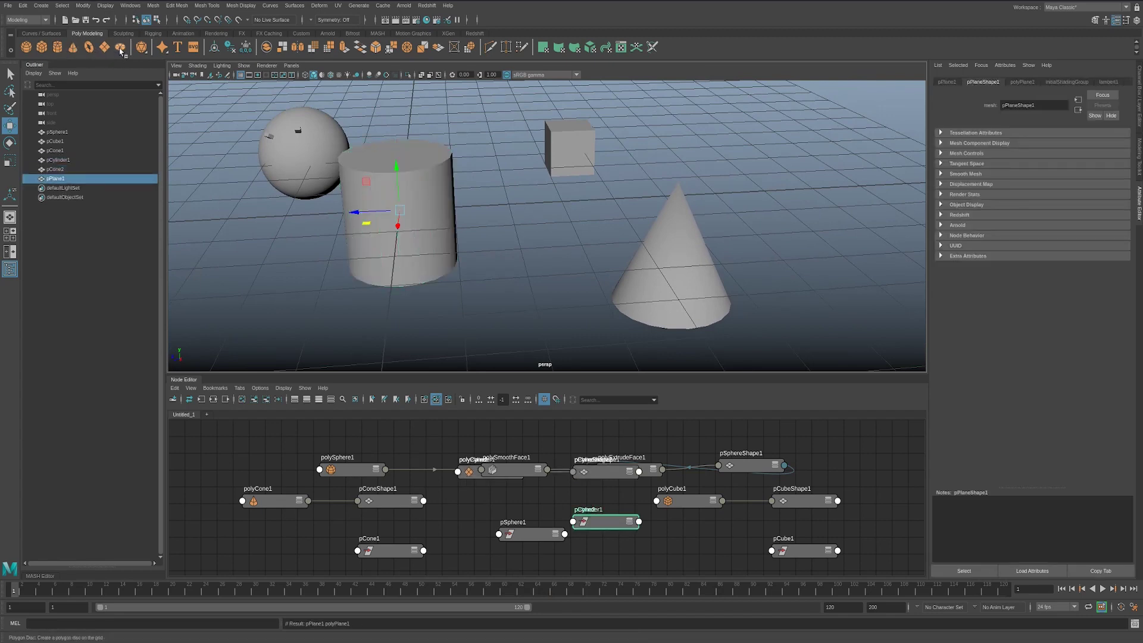
pyautogui.click(120, 49)
# Examine the Node Editor's graph options, such as Add to Graph on Create, alongside the newly added nodes.
pyautogui.moveTo(714, 490)
pyautogui.keyDown('alt'); pyautogui.mouseDown(button='middle')
pyautogui.moveTo(674, 444)
pyautogui.moveTo(726, 497)
pyautogui.mouseUp(button='middle'); pyautogui.keyUp('alt')
pyautogui.keyDown('alt'); pyautogui.moveTo(725, 497); pyautogui.dragTo(702, 500, button='right'); pyautogui.keyUp('alt')
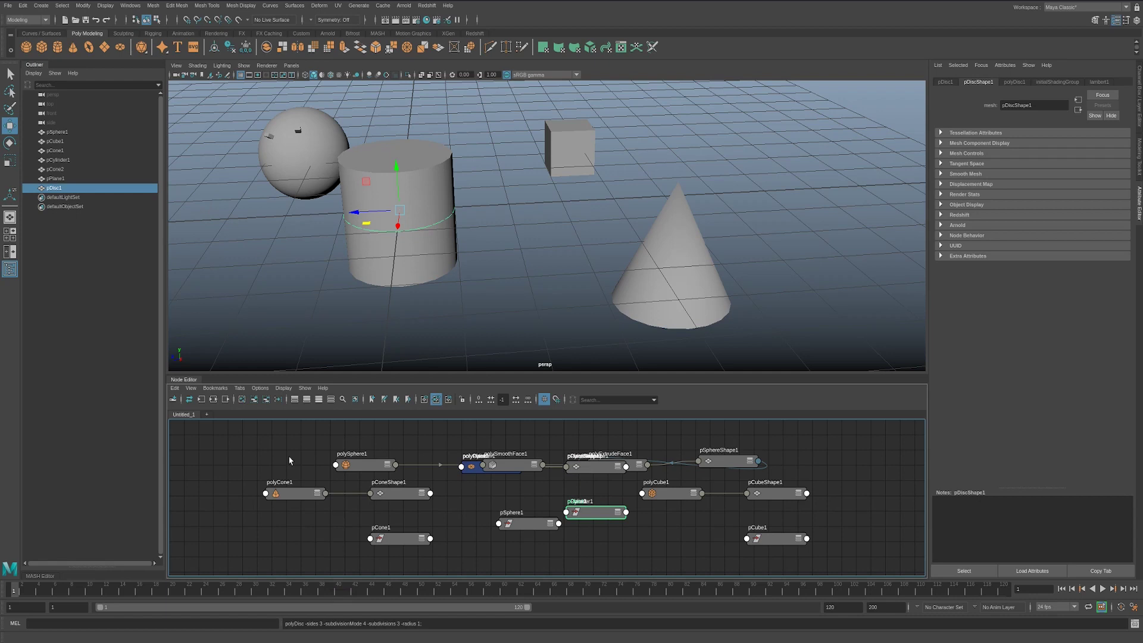
pyautogui.click(284, 389)
pyautogui.click(260, 388)
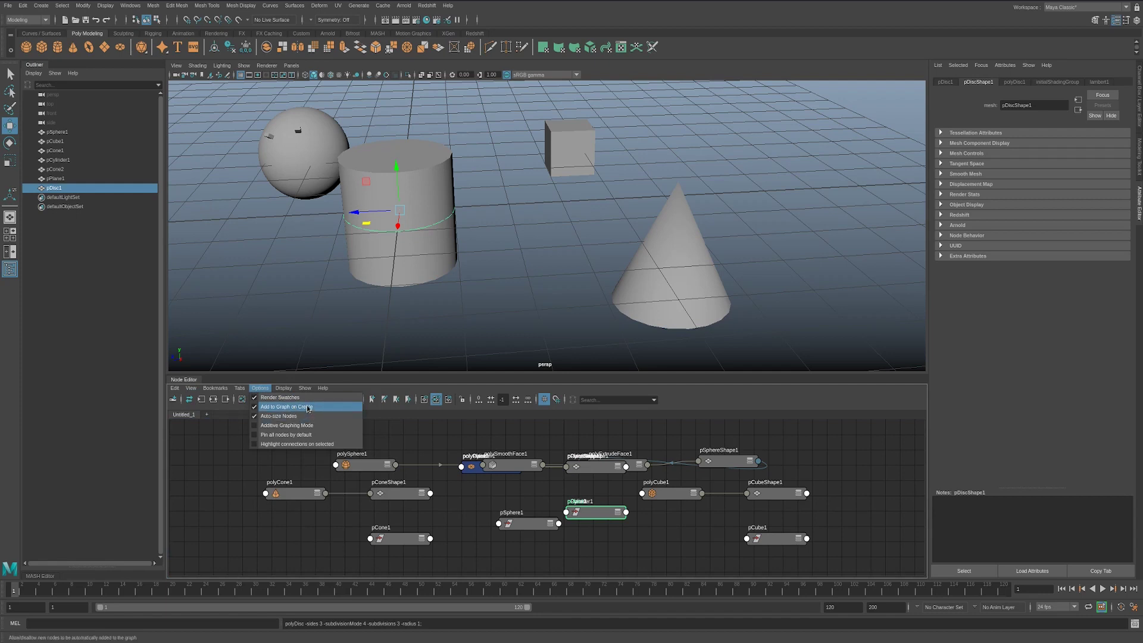
pyautogui.click(486, 518)
pyautogui.keyDown('alt'); pyautogui.moveTo(579, 479); pyautogui.dragTo(516, 472, button='middle'); pyautogui.keyUp('alt')
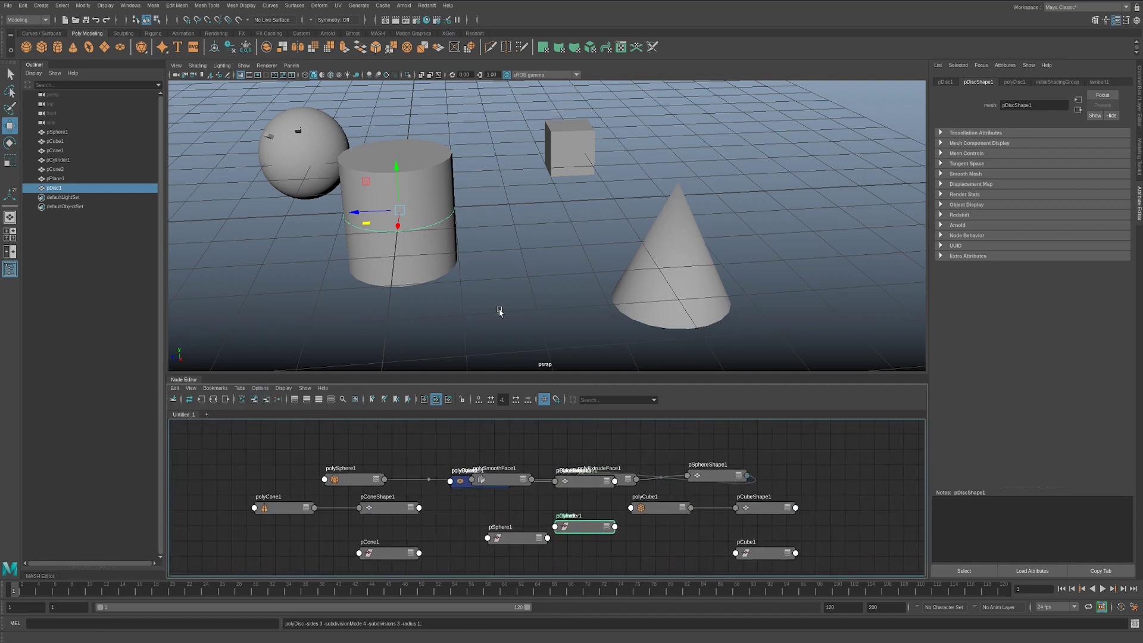
# Clear the node graph and add only the selected sphere's transform and shape nodes to it.
pyautogui.press('q')
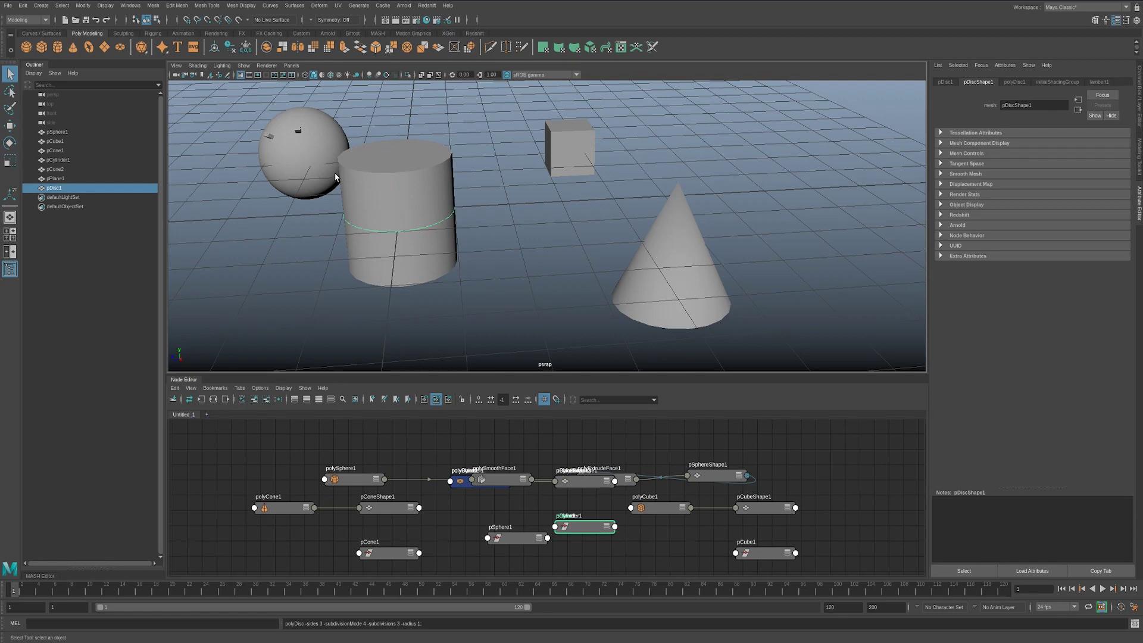
pyautogui.click(302, 140)
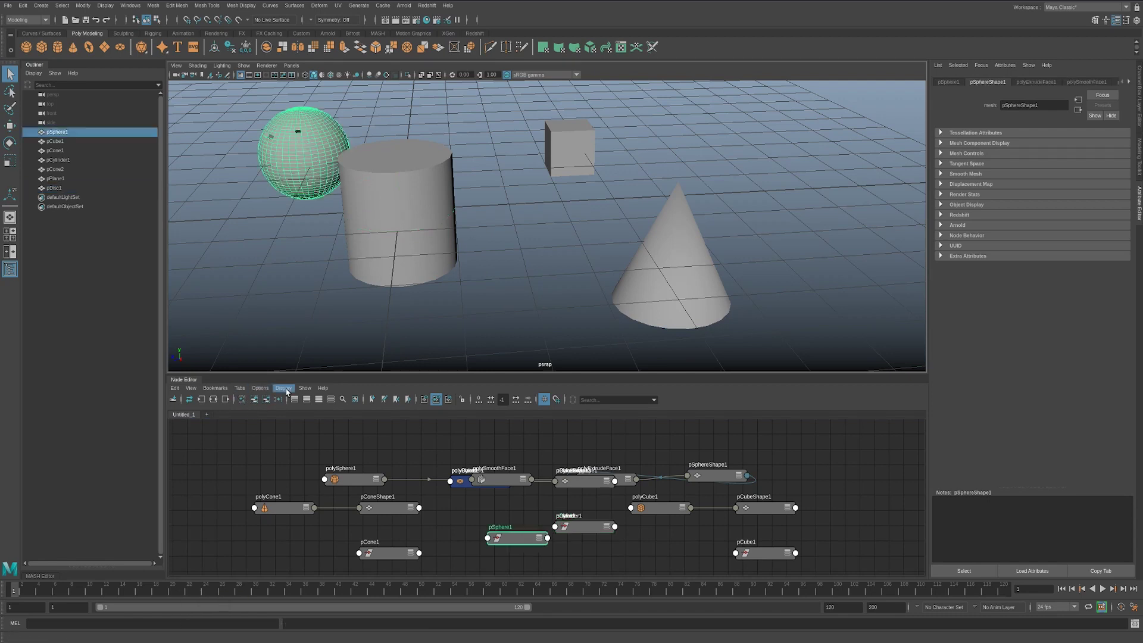
pyautogui.click(241, 400)
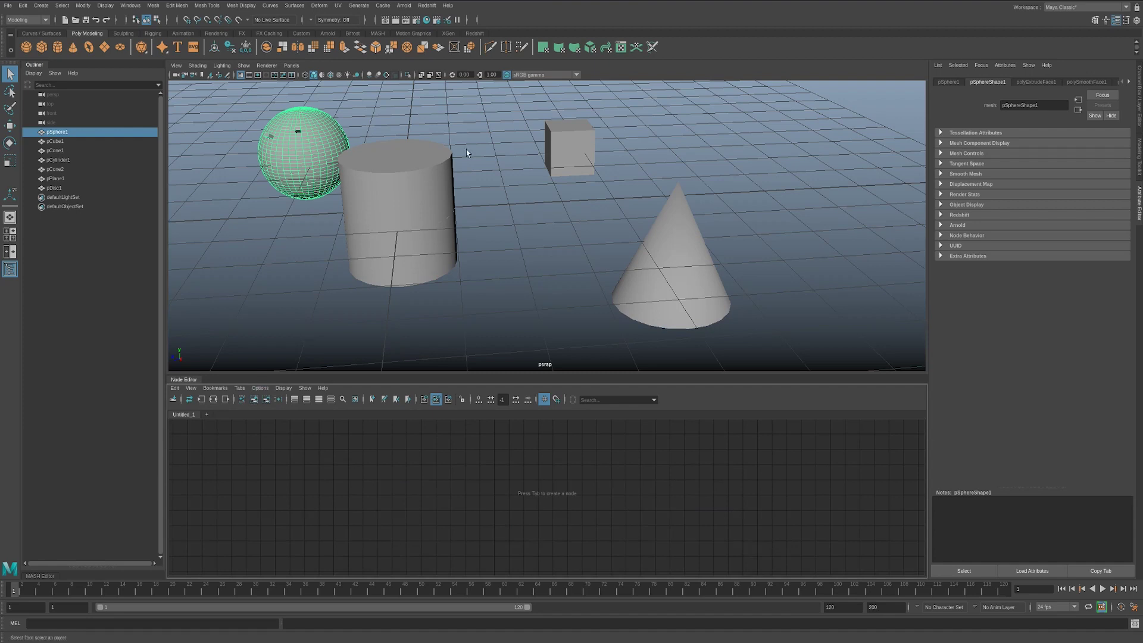
pyautogui.click(254, 400)
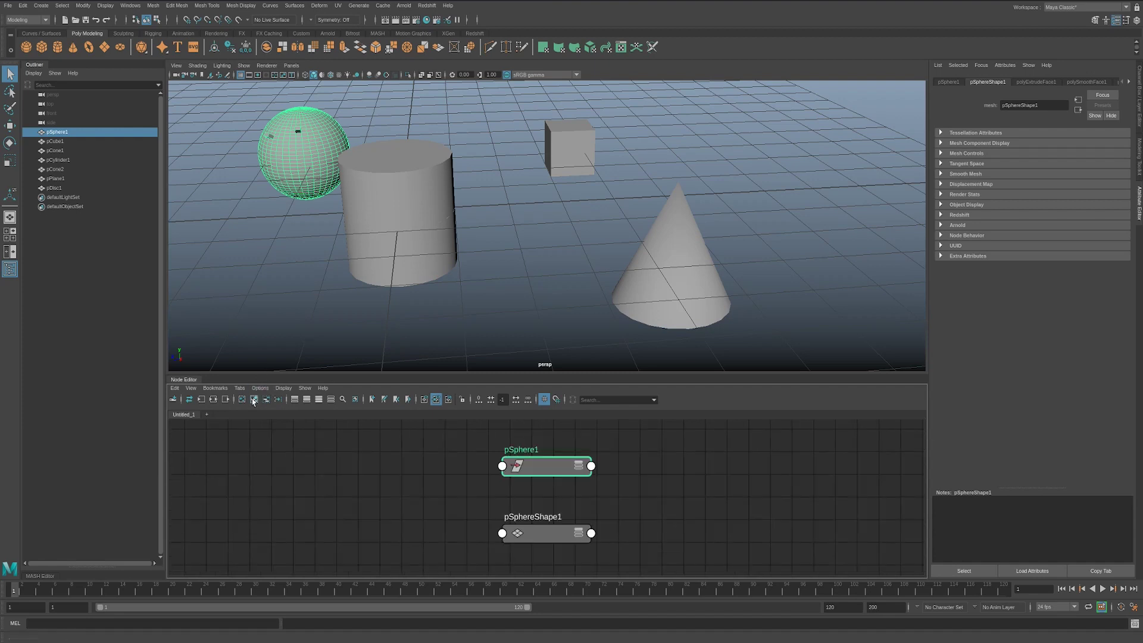
pyautogui.keyDown('alt'); pyautogui.moveTo(588, 504); pyautogui.dragTo(588, 510, button='middle'); pyautogui.keyUp('alt')
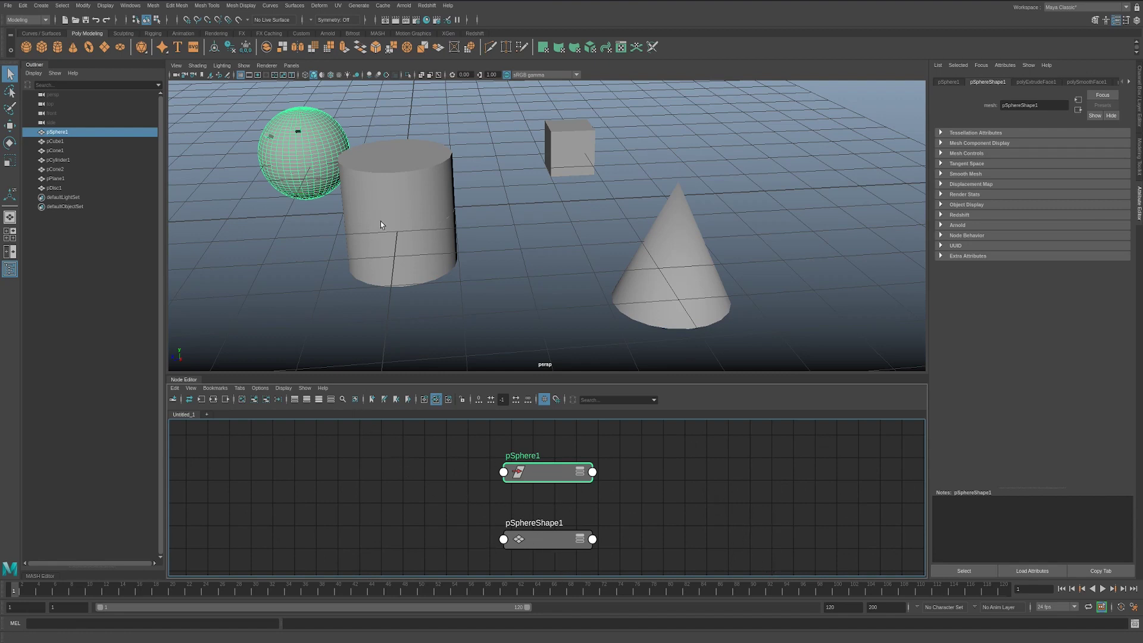
# Select all objects in the scene and add their nodes to the graph.
pyautogui.moveTo(216, 96); pyautogui.dragTo(750, 352)
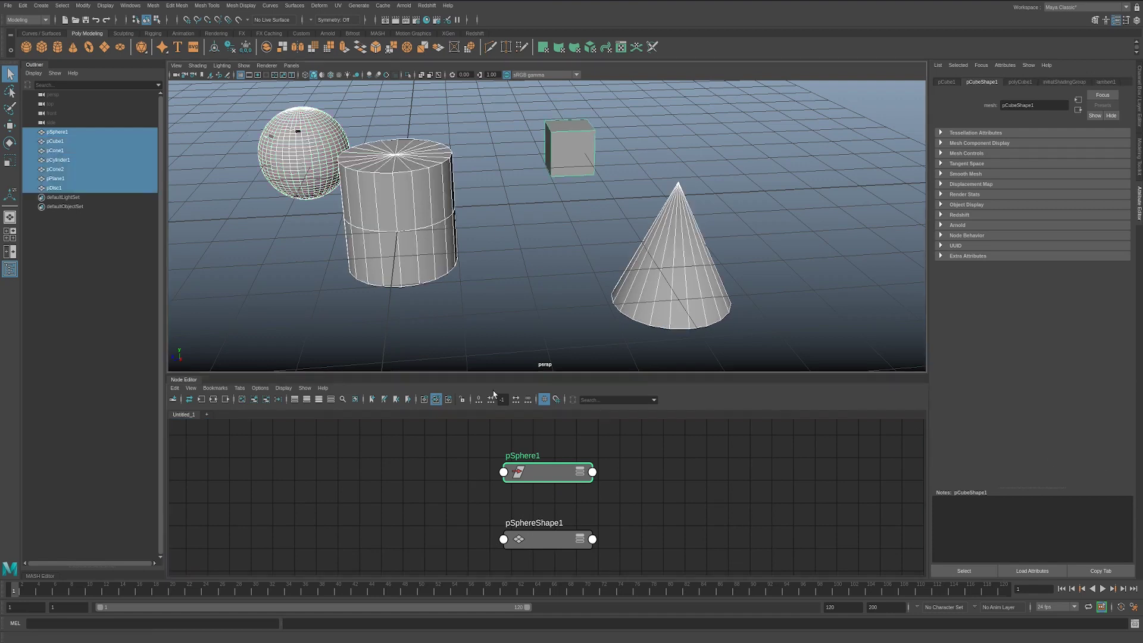
pyautogui.click(255, 401)
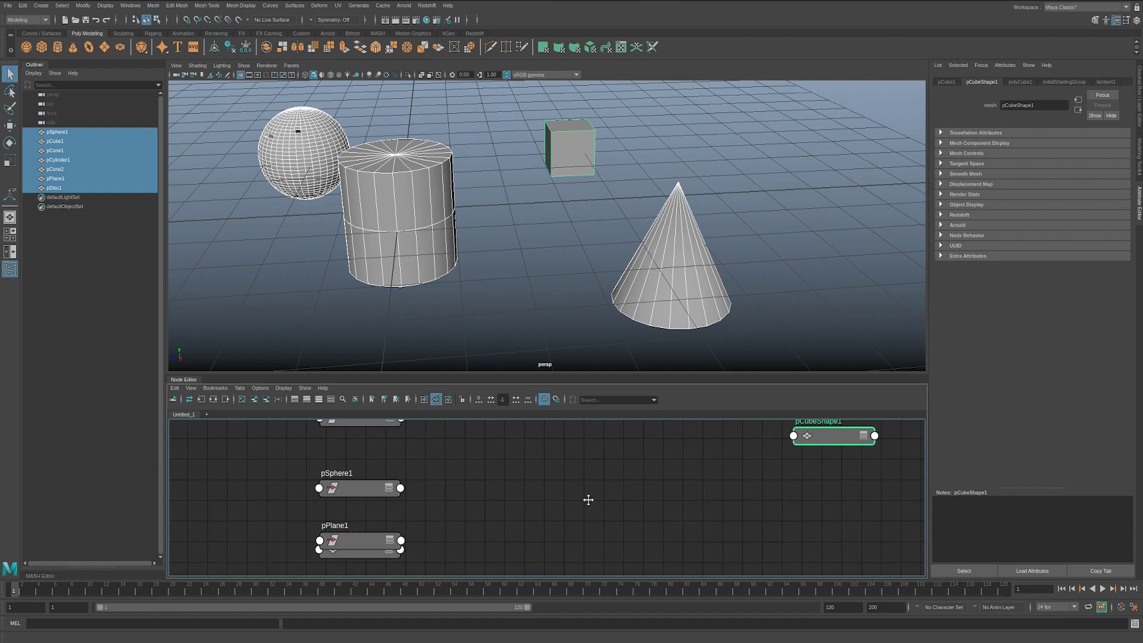
pyautogui.click(531, 544)
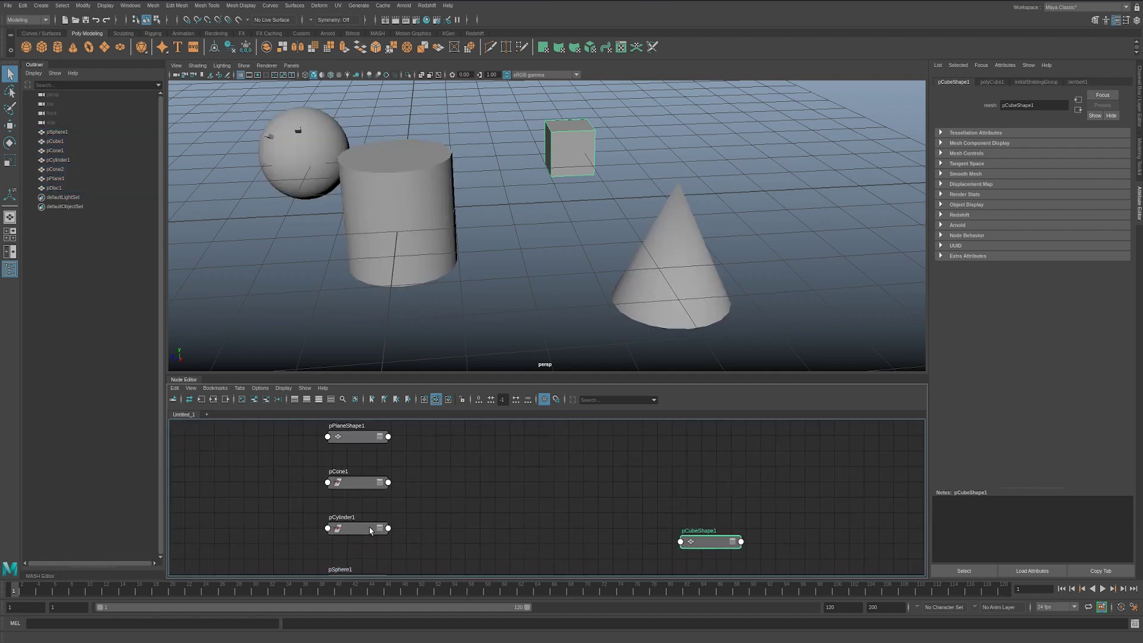
# Remove the pCylinder1 node from the graph and frame the remaining nodes.
pyautogui.moveTo(370, 531); pyautogui.dragTo(390, 522)
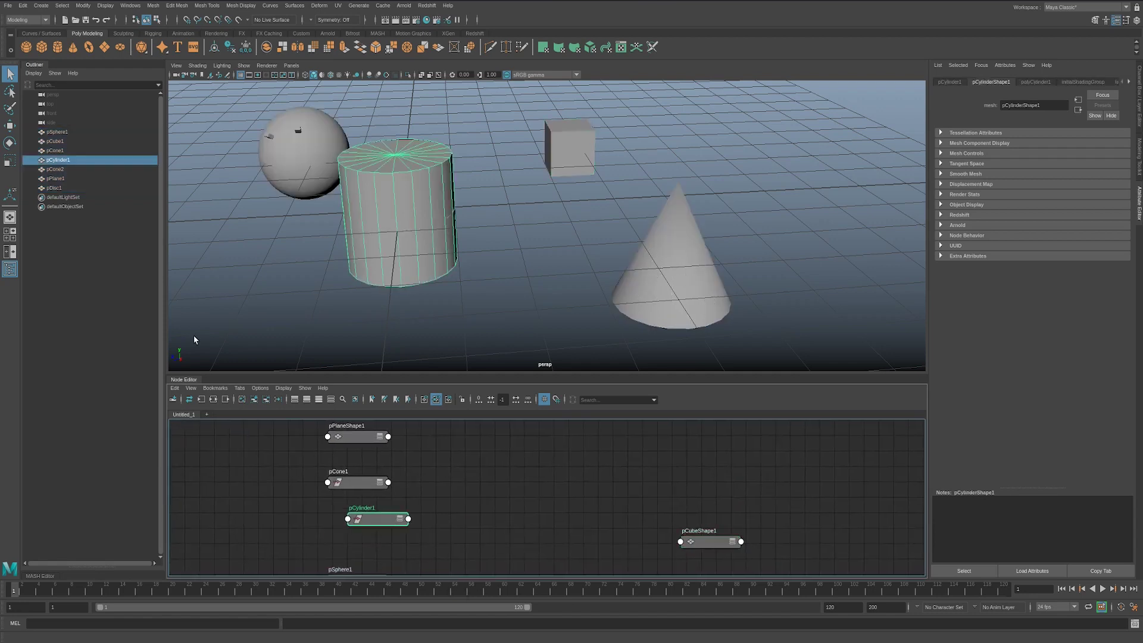
pyautogui.click(266, 400)
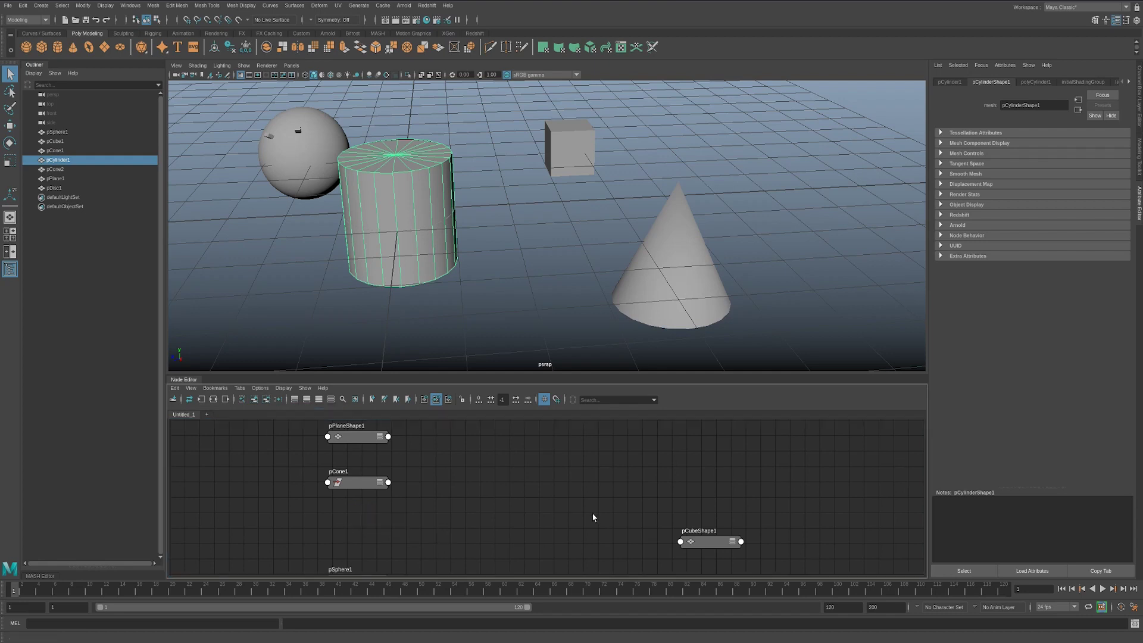
pyautogui.keyDown('alt'); pyautogui.moveTo(592, 516); pyautogui.dragTo(579, 519, button='middle'); pyautogui.keyUp('alt')
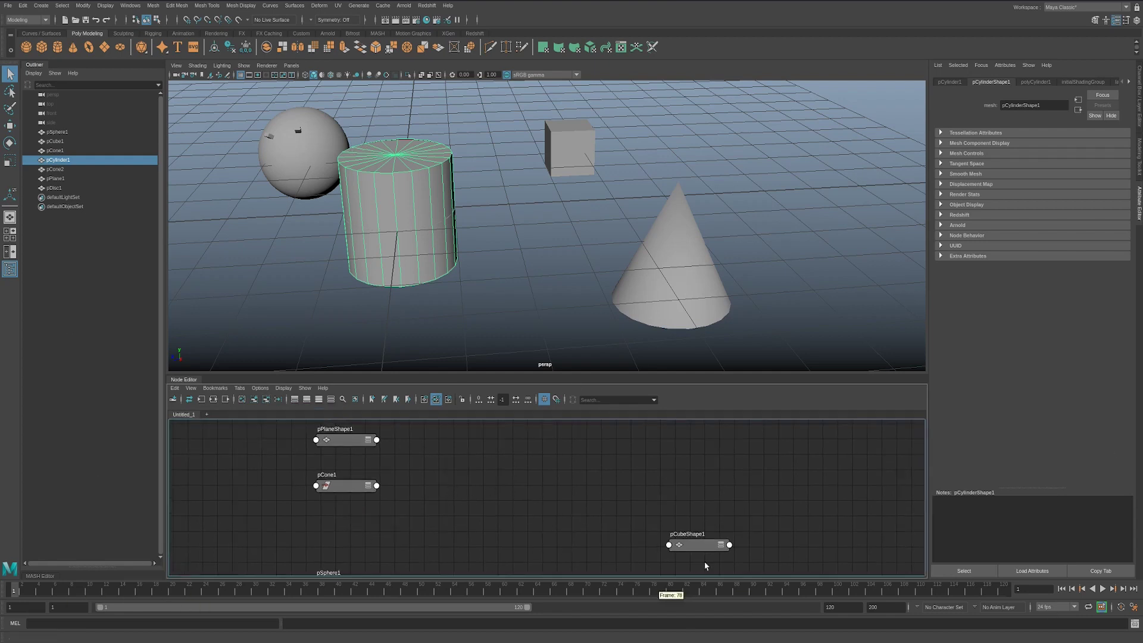
pyautogui.press('a')
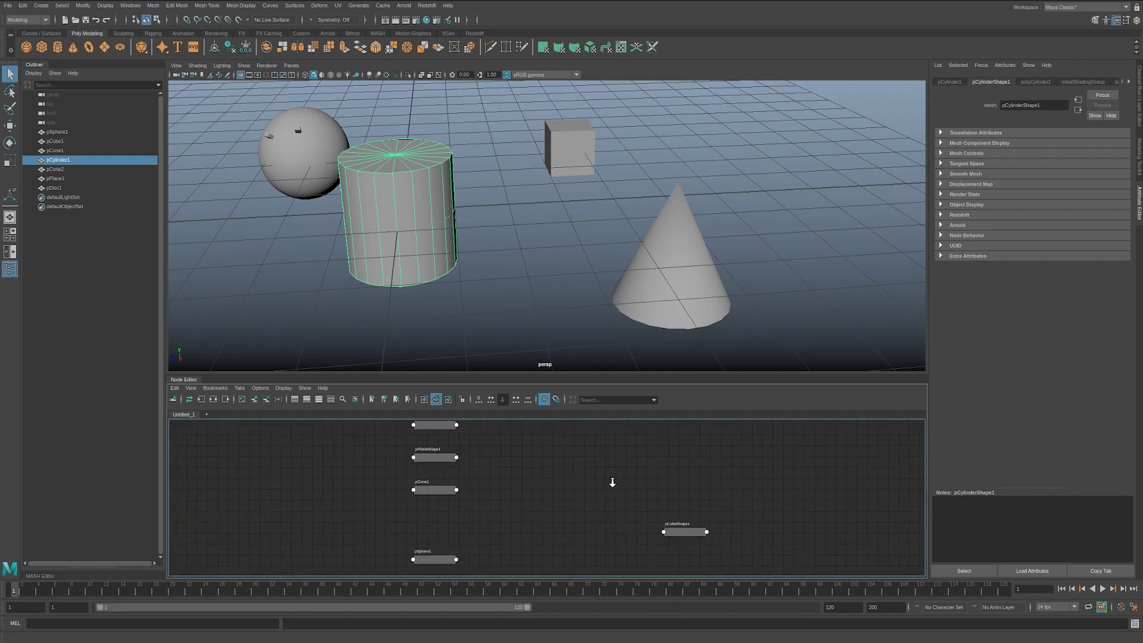
# Graph the sphere's input and output connections, and reduce the graph to its transform and shape nodes.
pyautogui.click(284, 186)
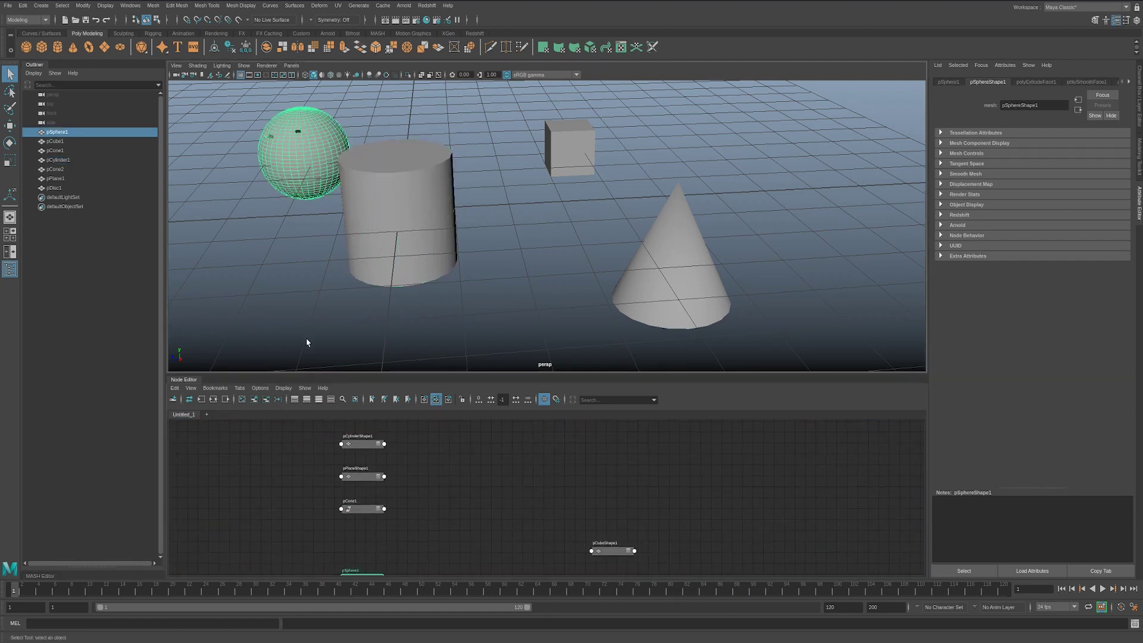
pyautogui.click(225, 400)
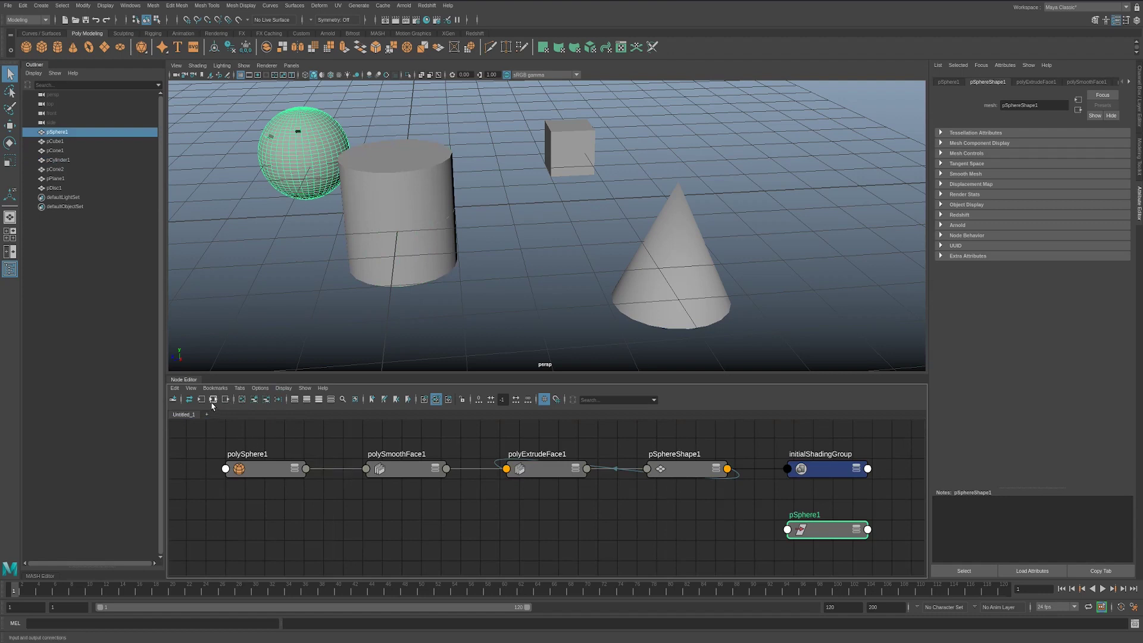
pyautogui.click(238, 400)
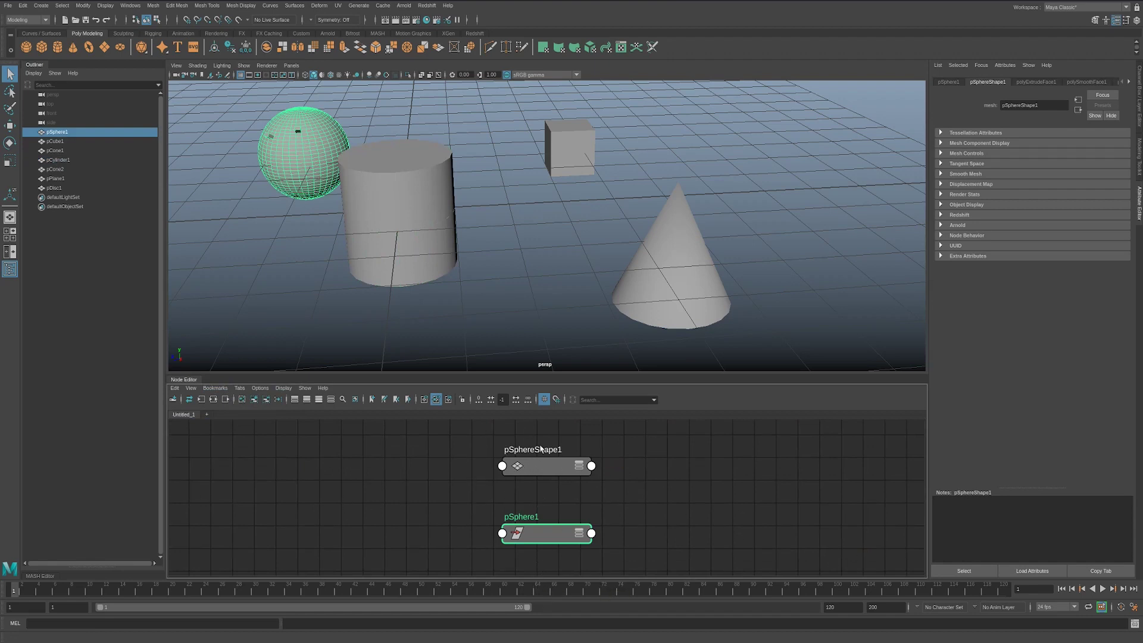
pyautogui.click(516, 487)
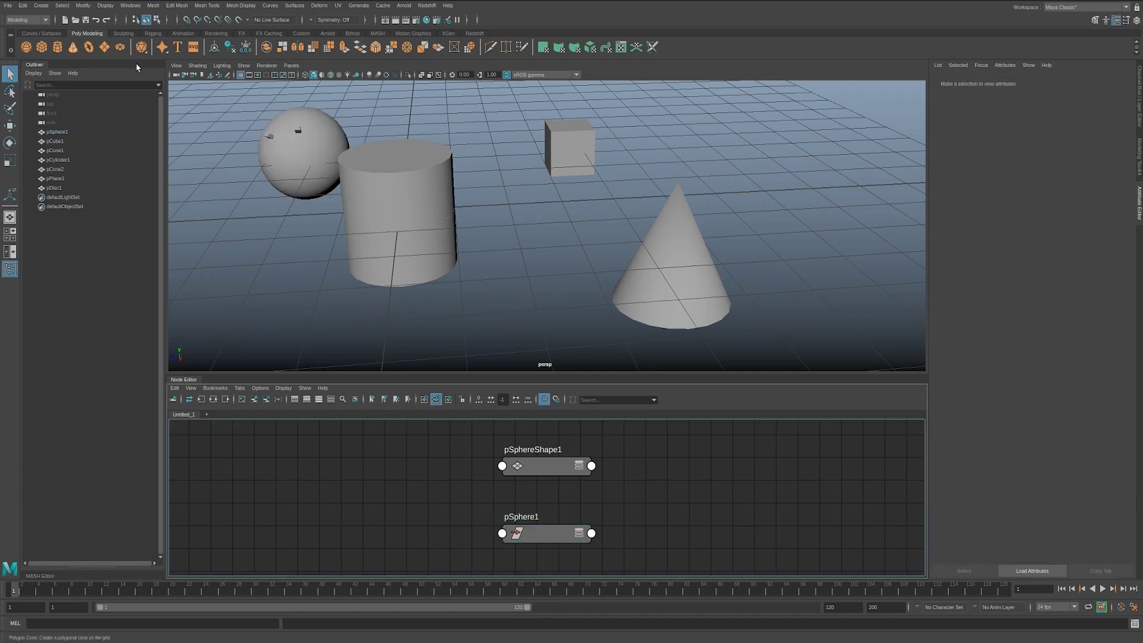
pyautogui.click(310, 180)
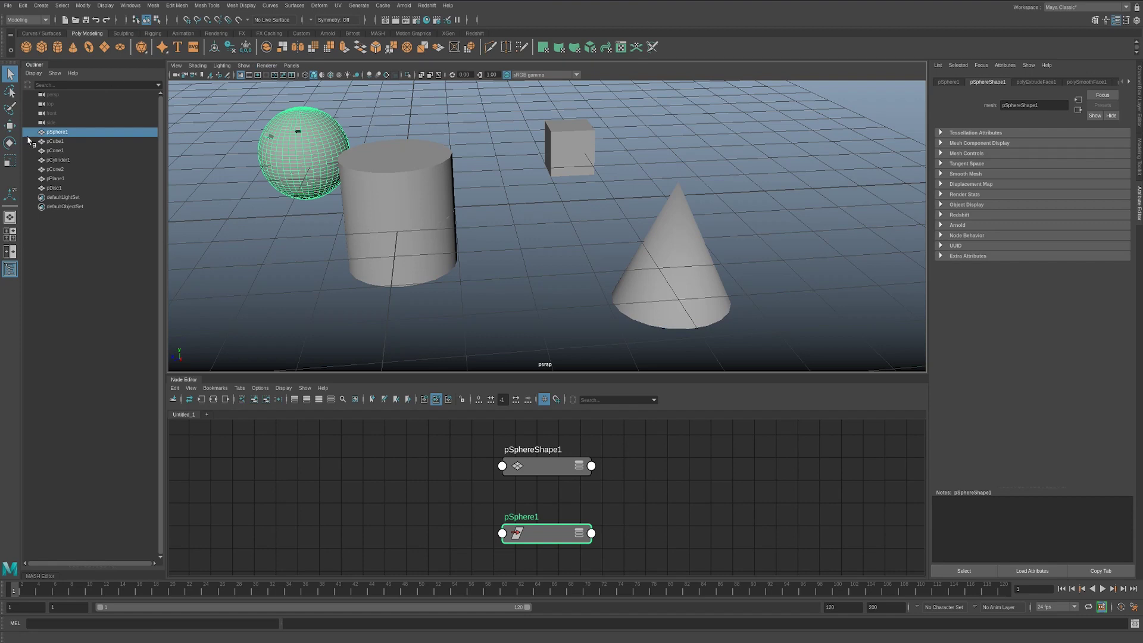
# Enable the display of Shapes in the Outliner and select pSphereShape1 under pSphere1.
pyautogui.click(29, 73)
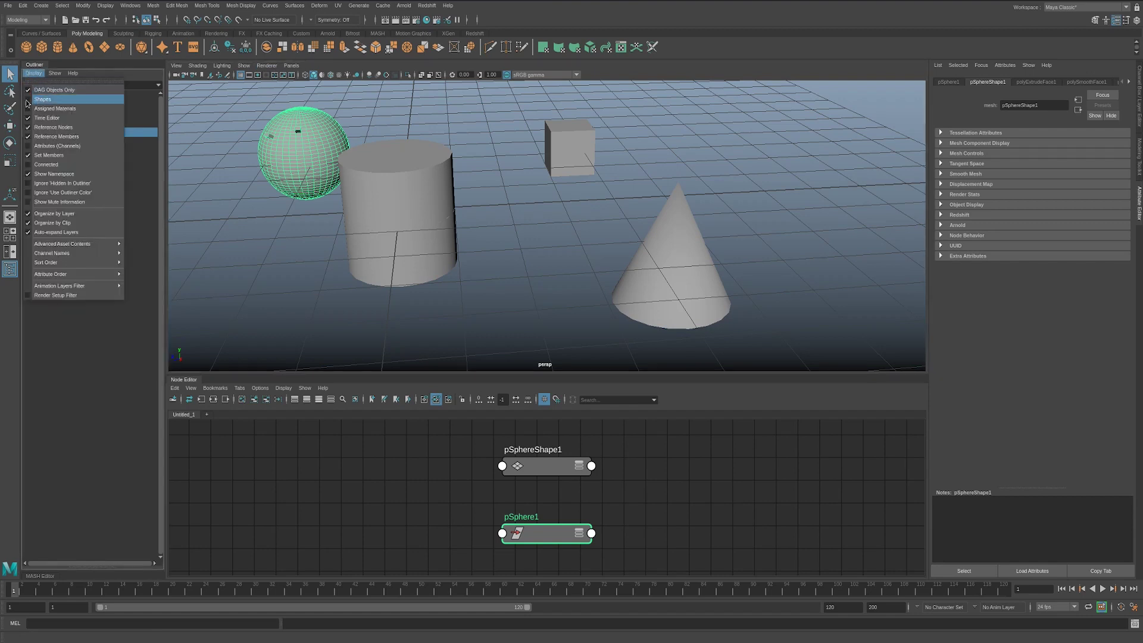
pyautogui.click(29, 100)
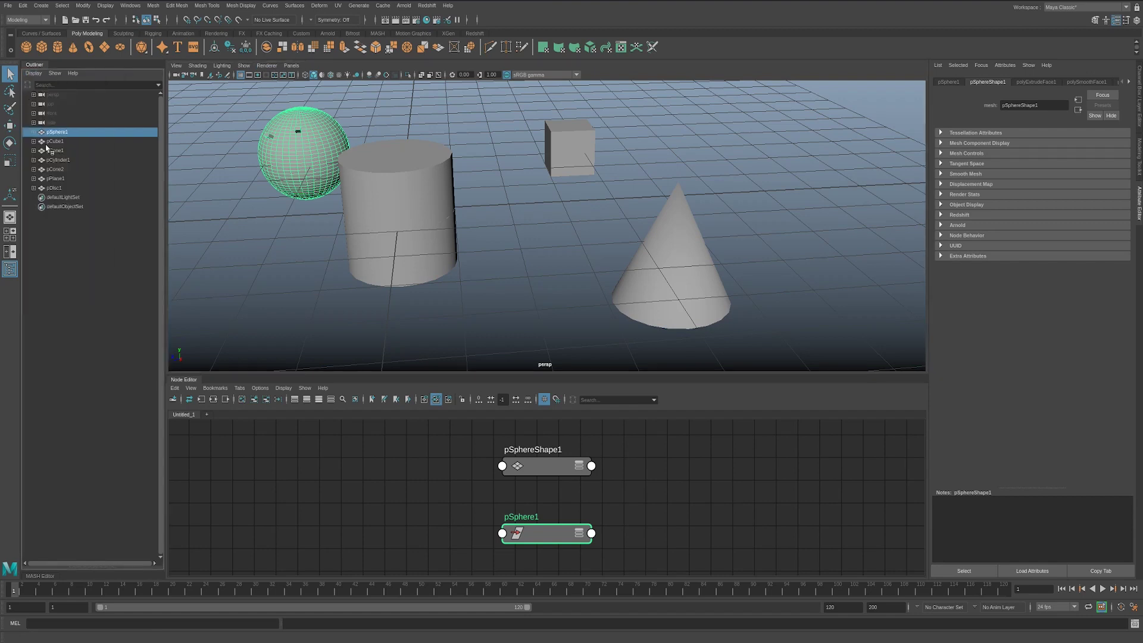
pyautogui.click(33, 132)
pyautogui.click(74, 141)
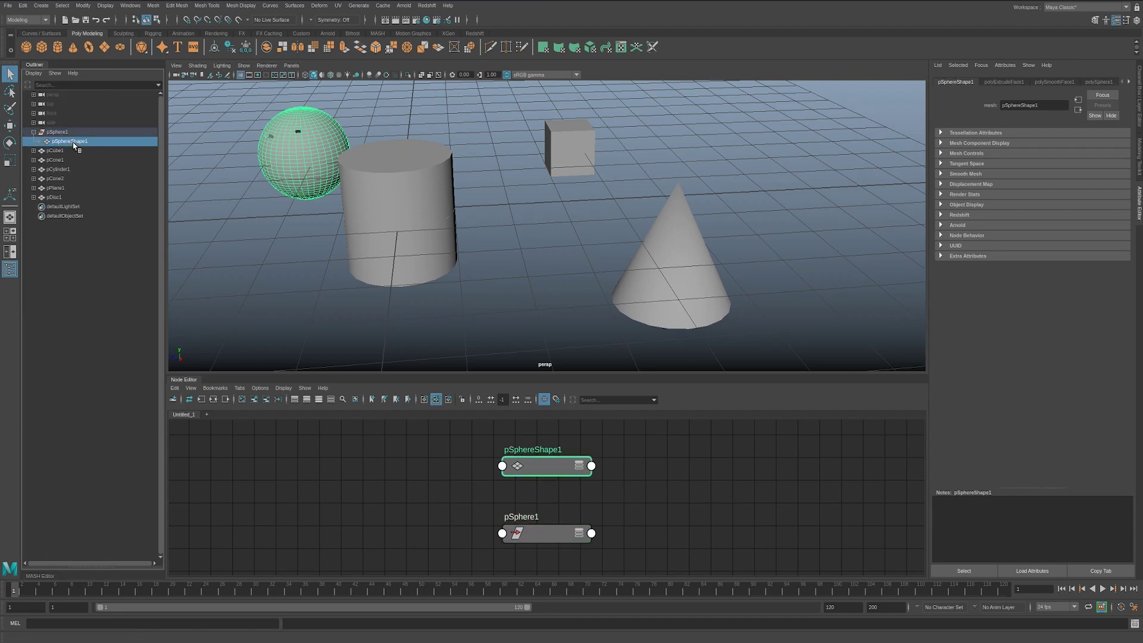
pyautogui.click(75, 133)
pyautogui.click(76, 141)
# Turn off the display of Transforms in the Node Editor and select the remaining pSphereShape1 node.
pyautogui.click(284, 388)
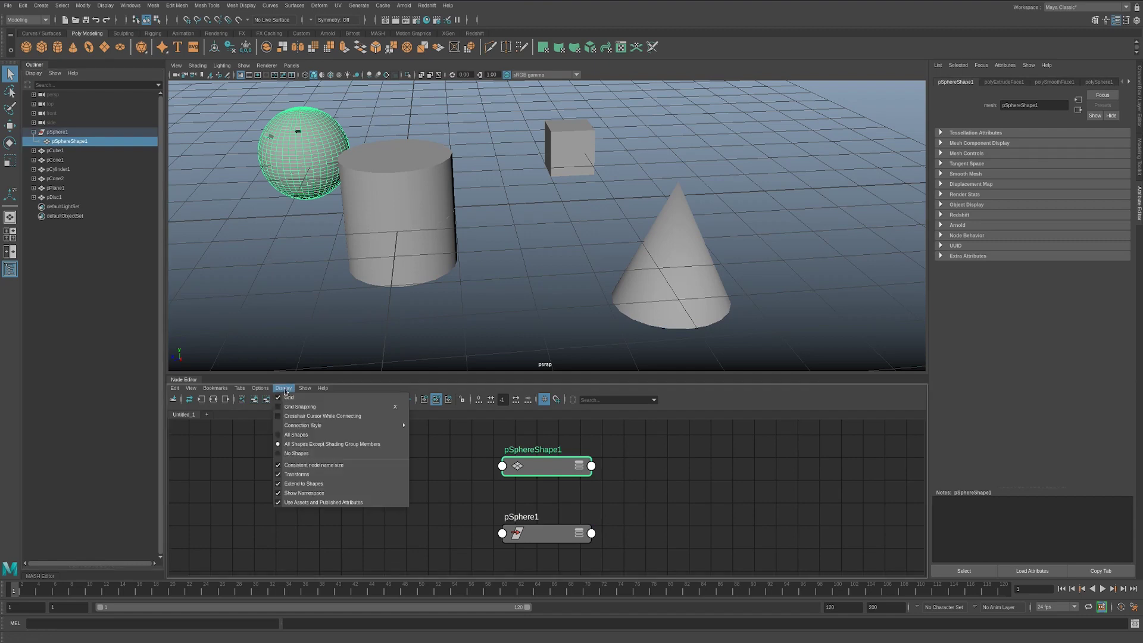
pyautogui.click(297, 476)
pyautogui.click(459, 536)
pyautogui.moveTo(546, 478); pyautogui.dragTo(535, 498)
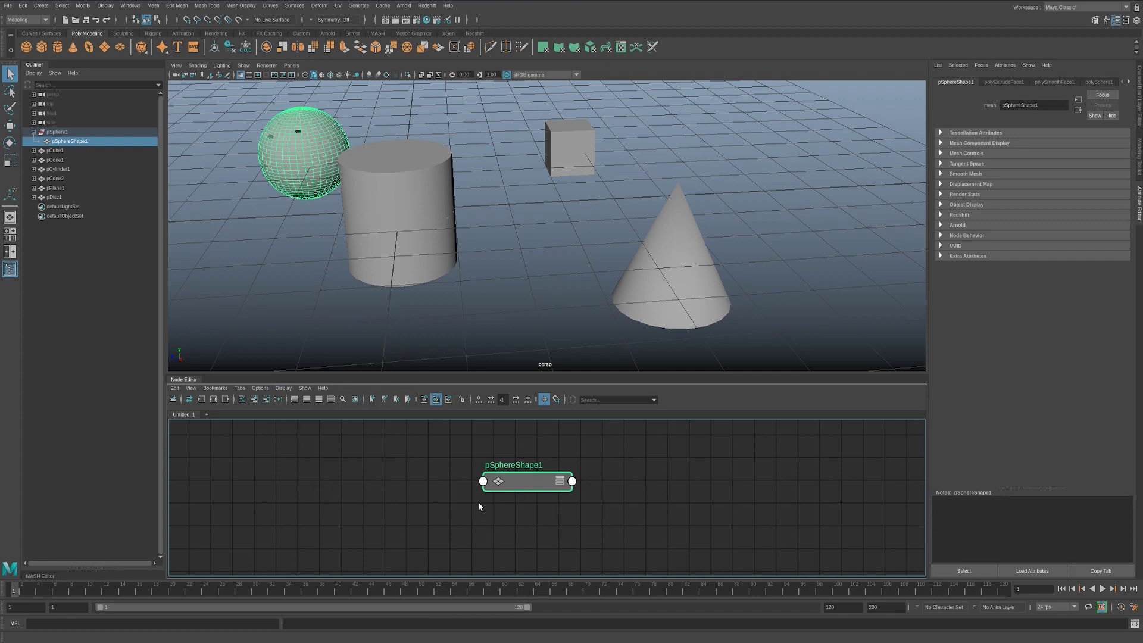
pyautogui.click(442, 504)
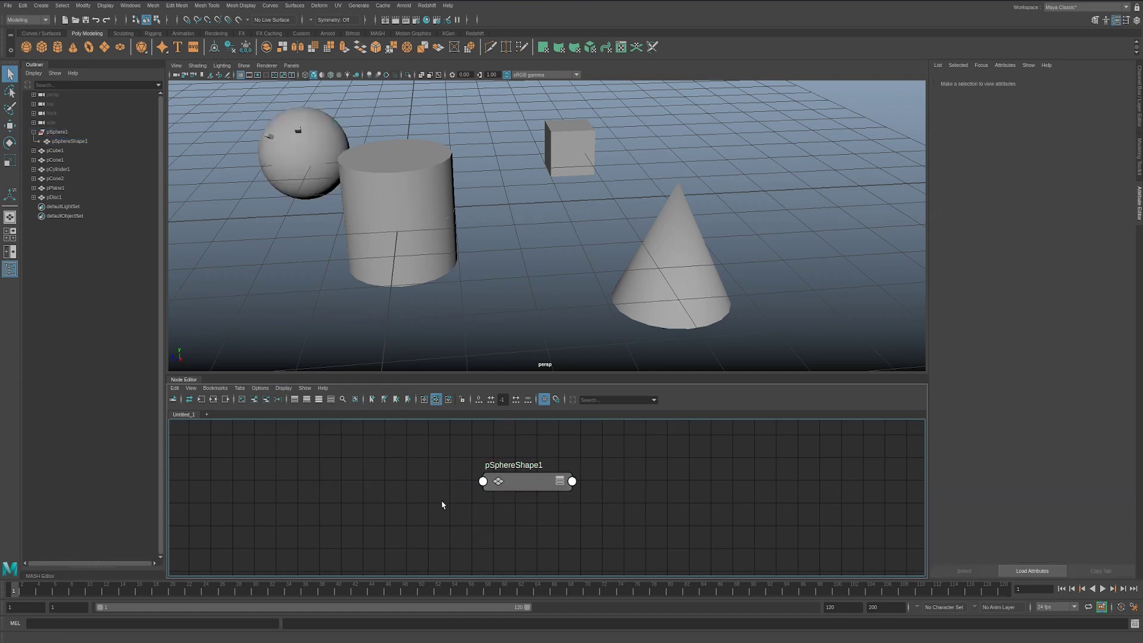
pyautogui.click(543, 489)
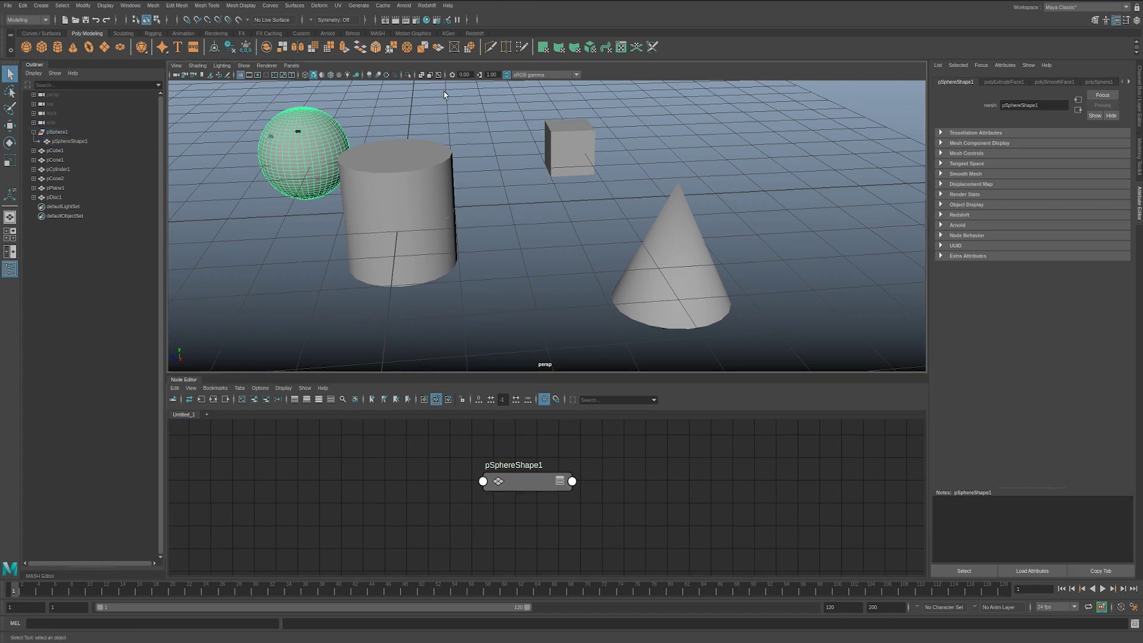
# Add the cylinder's shape node to the graph, and graph the input and output connections of pSphereShape1.
pyautogui.click(396, 220)
pyautogui.click(254, 399)
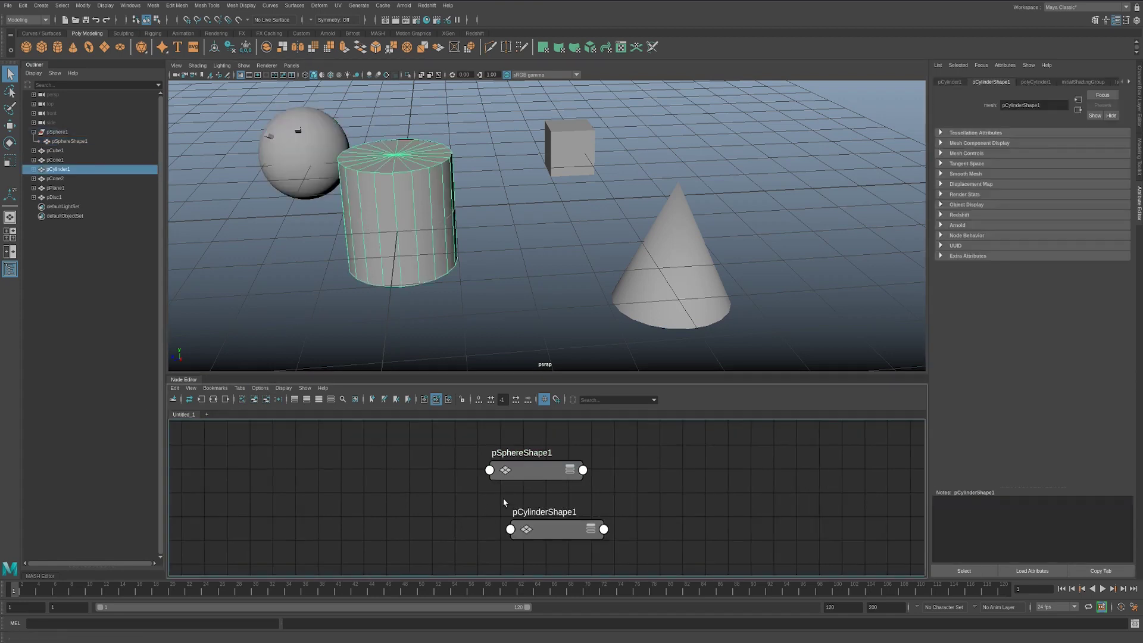
pyautogui.click(524, 470)
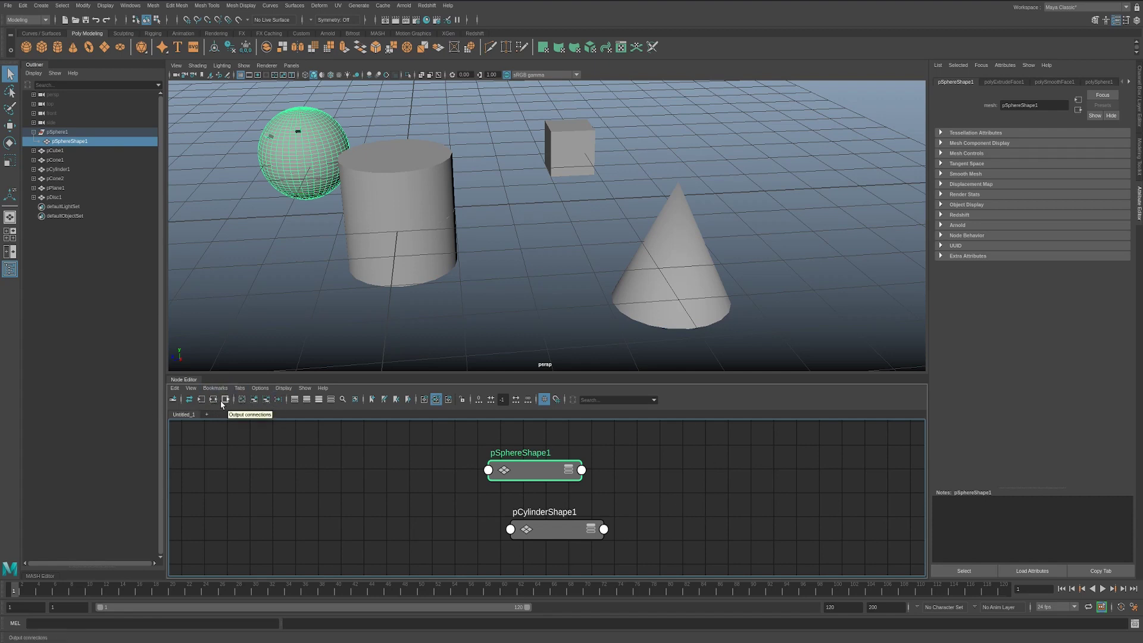
pyautogui.click(251, 404)
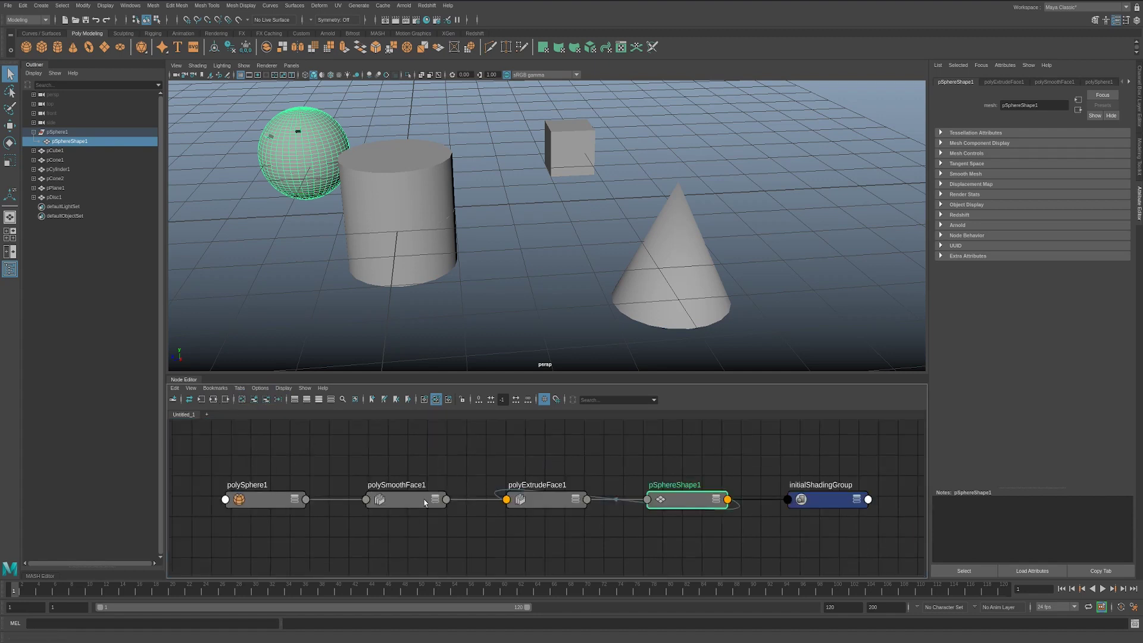
# Raise the initialShadingGroup and pSphereShape1 nodes above the rest of the chain in the graph.
pyautogui.click(565, 463)
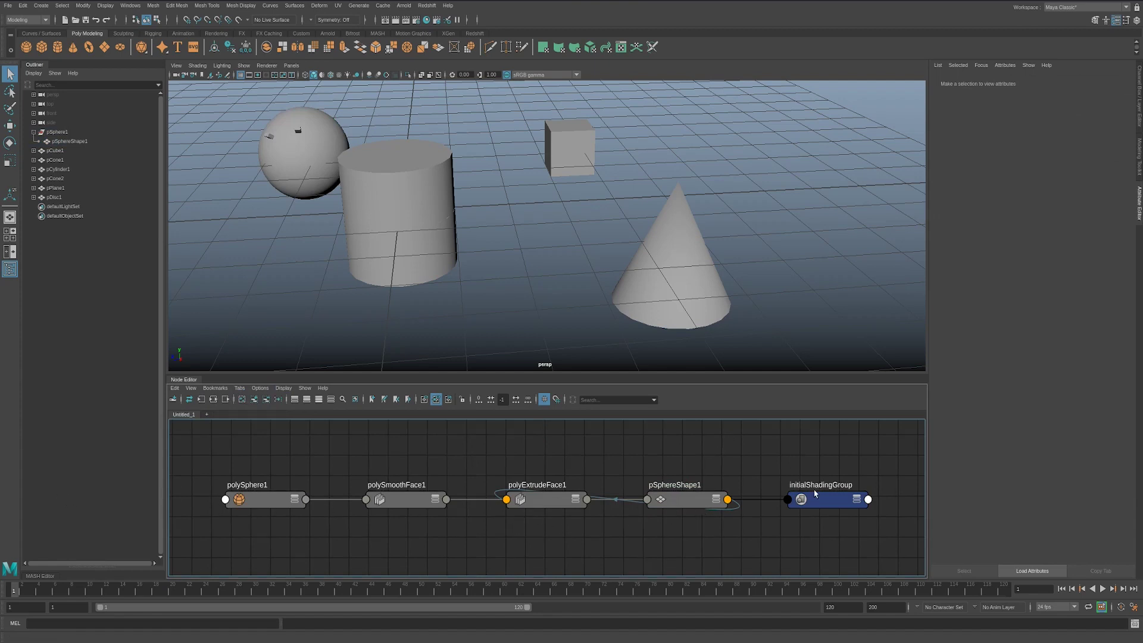
pyautogui.moveTo(846, 496); pyautogui.dragTo(845, 468)
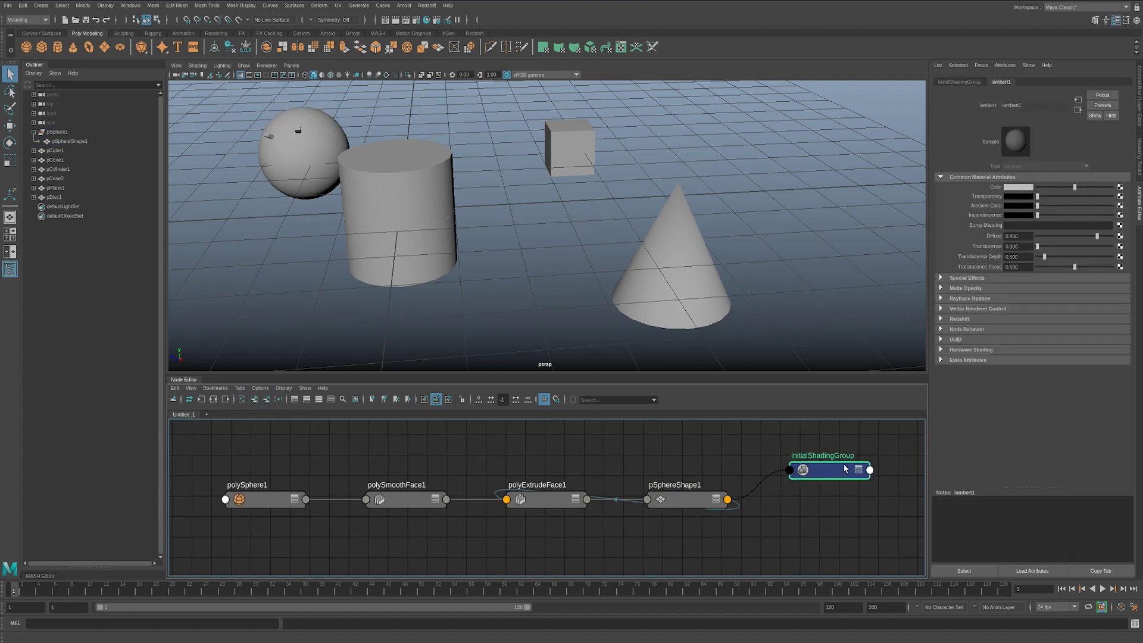
pyautogui.moveTo(684, 506); pyautogui.dragTo(670, 467)
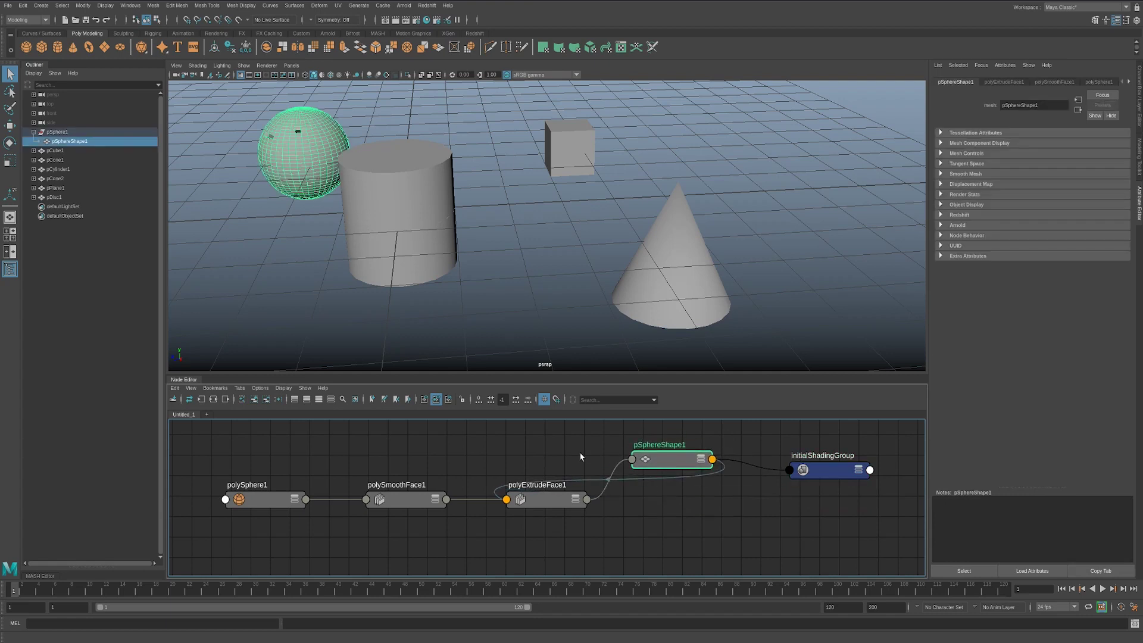
# Graph only the output connections of pSphereShape1 and shift its node slightly away from the connected nodes.
pyautogui.click(225, 401)
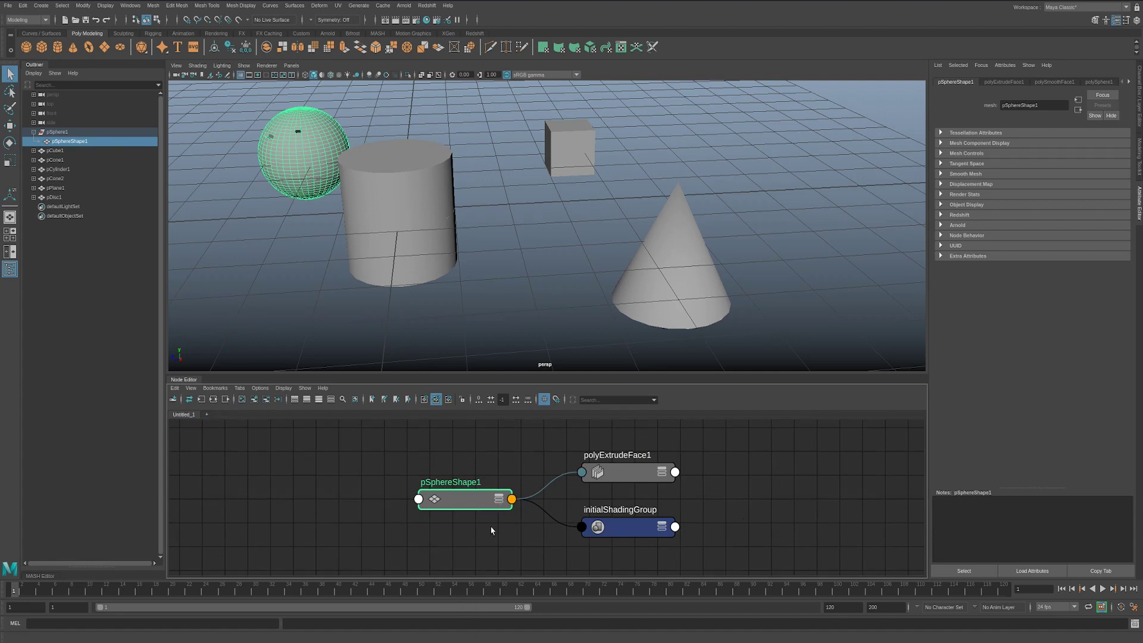
pyautogui.moveTo(465, 501)
pyautogui.mouseDown()
pyautogui.moveTo(388, 520)
pyautogui.moveTo(452, 507)
pyautogui.mouseUp()
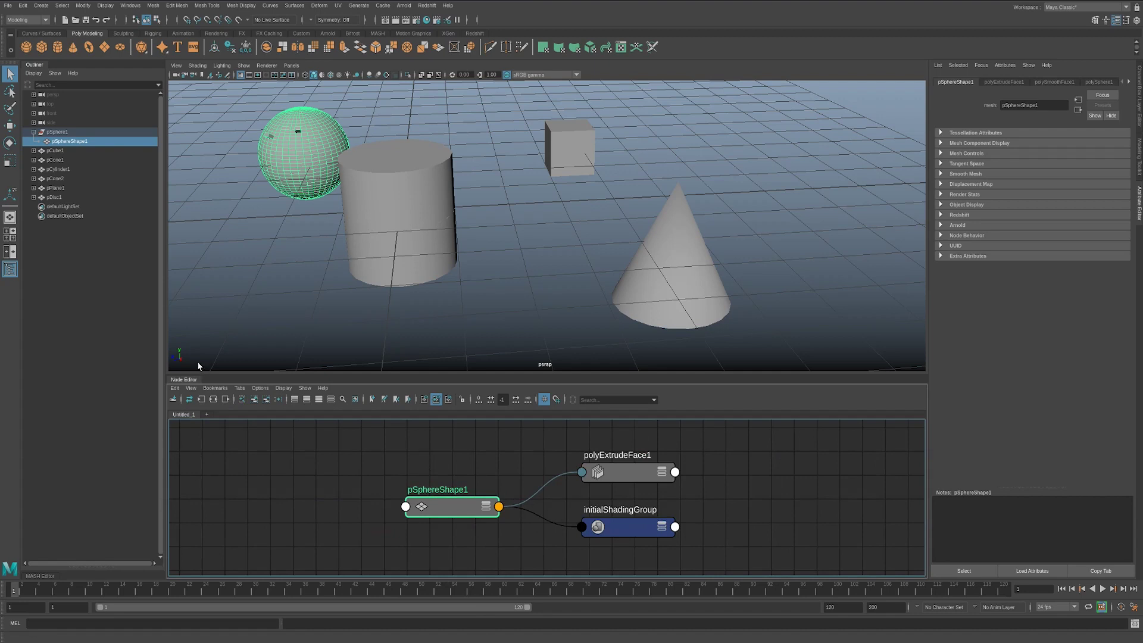
pyautogui.click(457, 500)
pyautogui.click(437, 501)
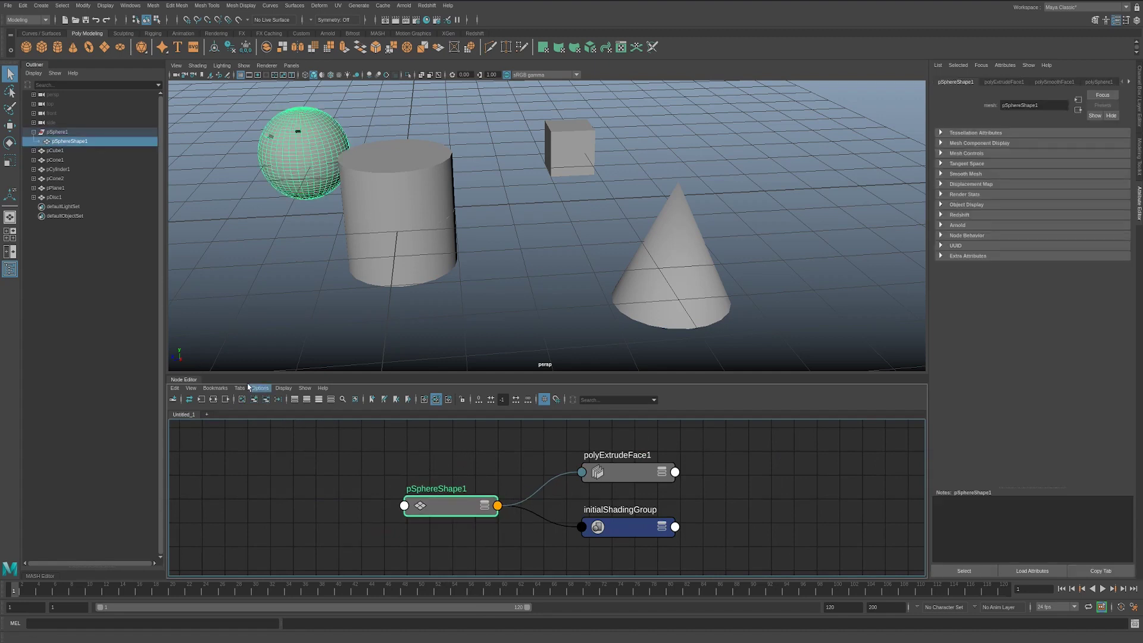
# Graph the input connections of pSphereShape1, and from that network graph only the inputs of polySmoothFace1.
pyautogui.click(201, 399)
pyautogui.click(419, 501)
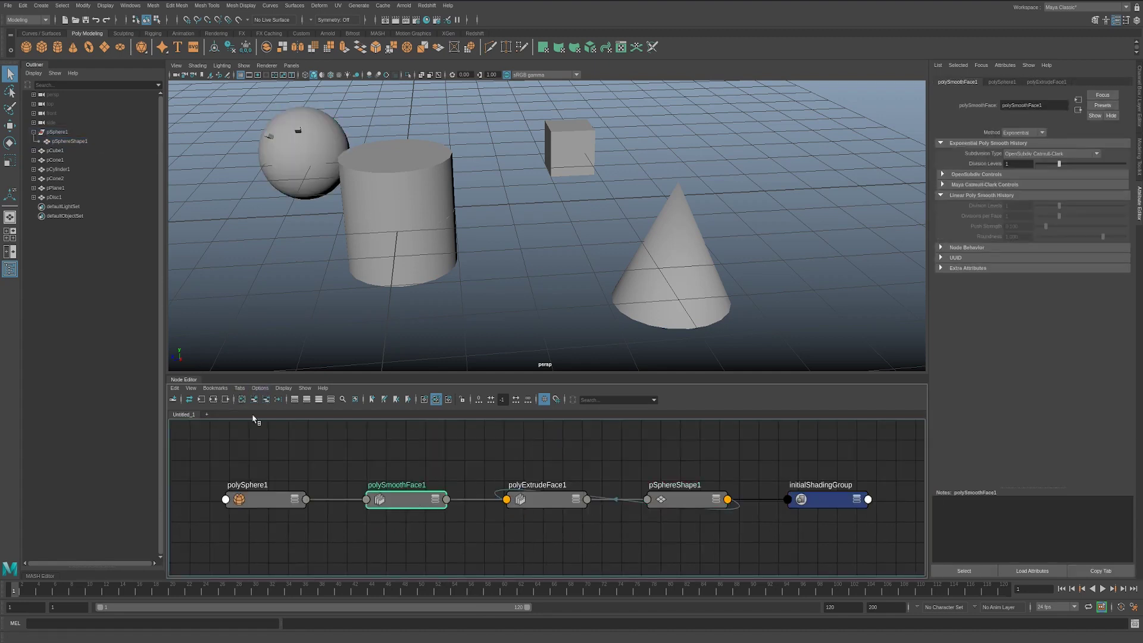
pyautogui.click(202, 400)
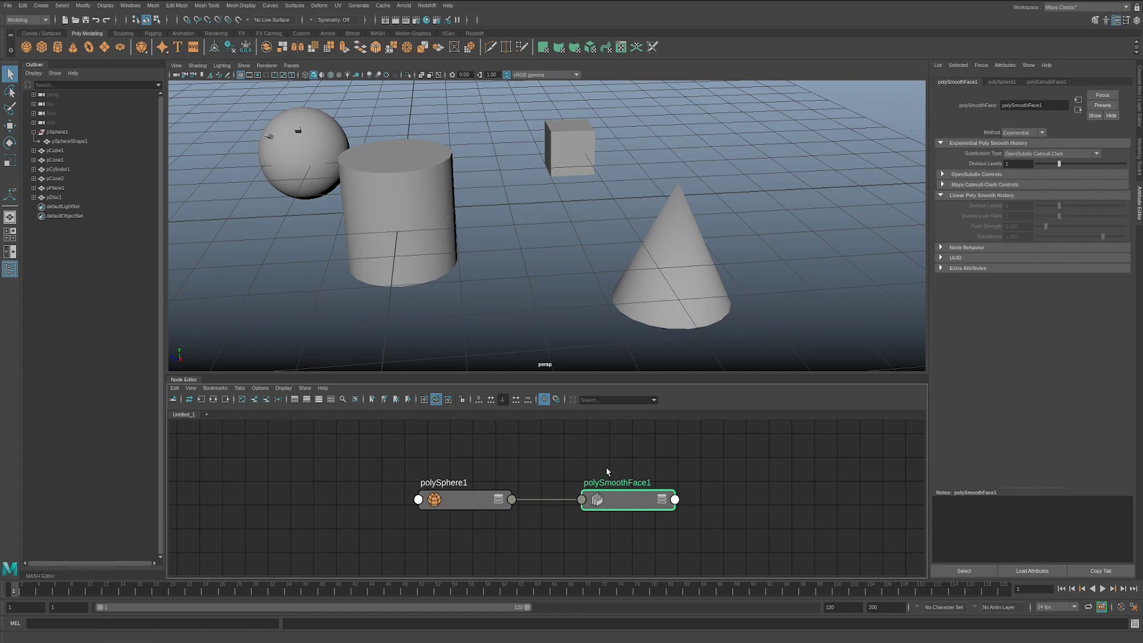
# Rearrange the polySmoothFace1 and polySphere1 nodes into a level row with more space between them.
pyautogui.click(677, 529)
pyautogui.moveTo(639, 506); pyautogui.dragTo(627, 491)
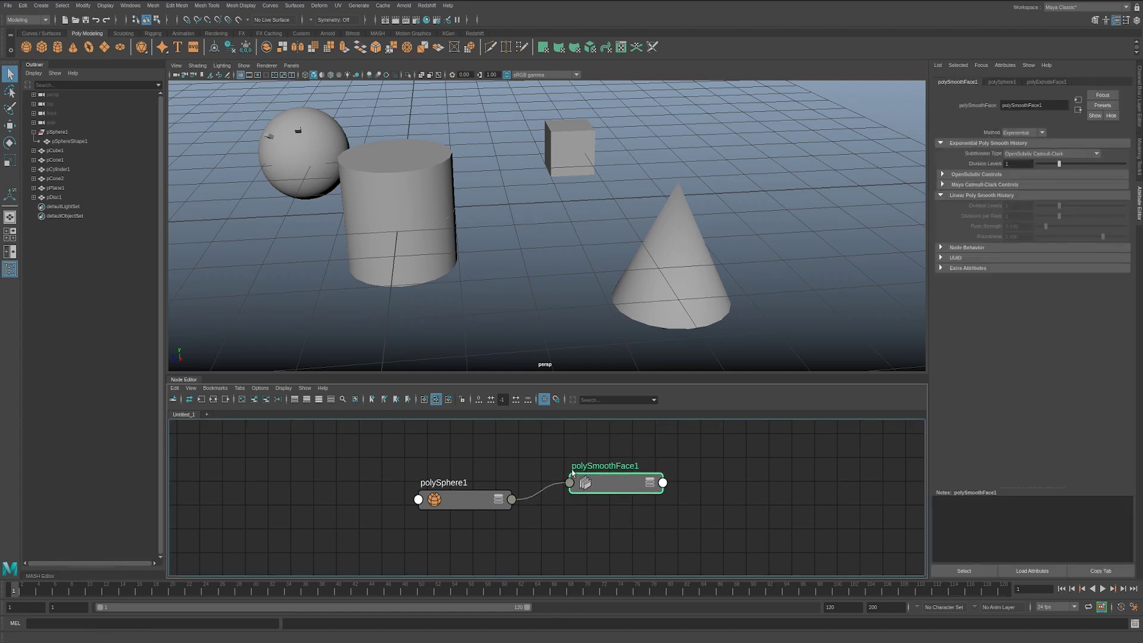
pyautogui.click(619, 538)
pyautogui.click(615, 488)
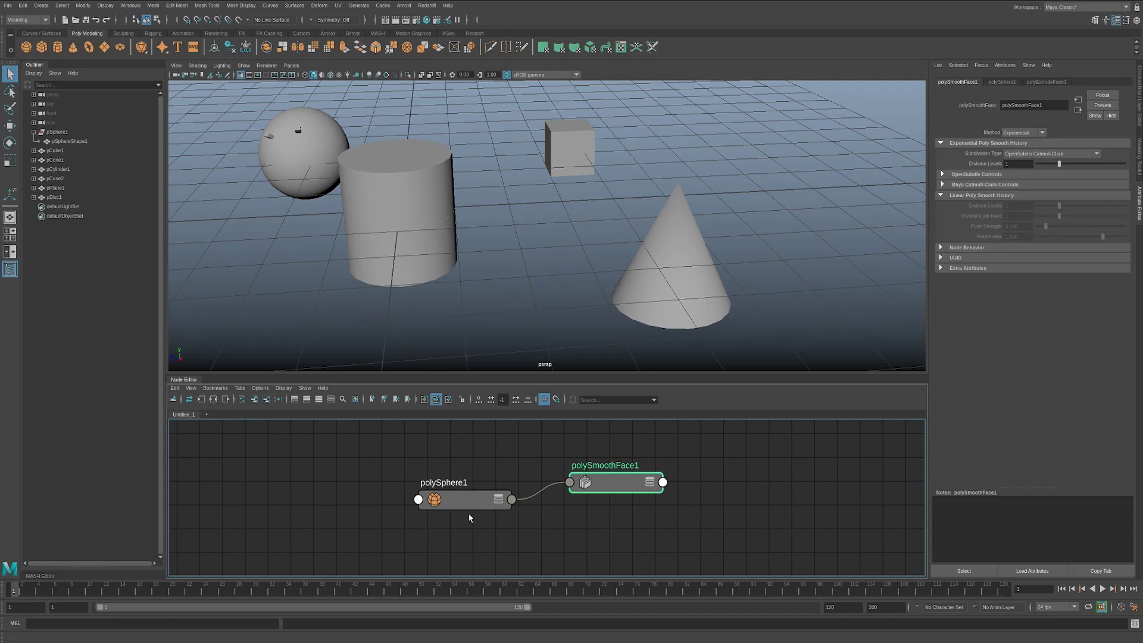
pyautogui.moveTo(477, 506); pyautogui.dragTo(440, 489)
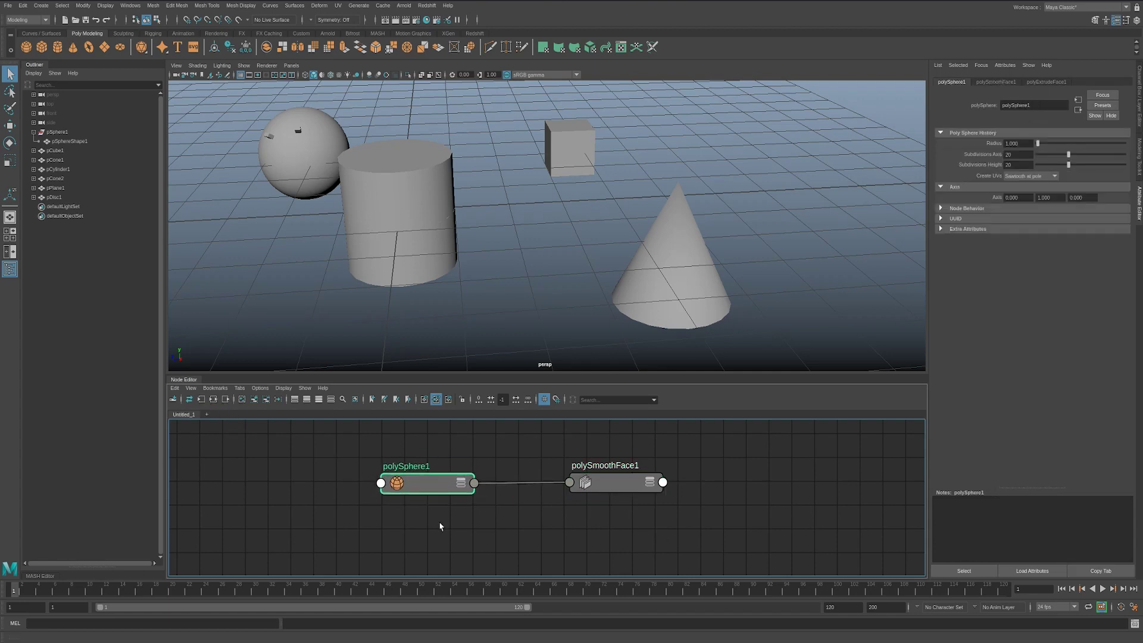
# Delete all scene objects from pSphere1 through pDisc1.
pyautogui.click(57, 132)
pyautogui.keyDown('shift'); pyautogui.click(55, 198); pyautogui.keyUp('shift')
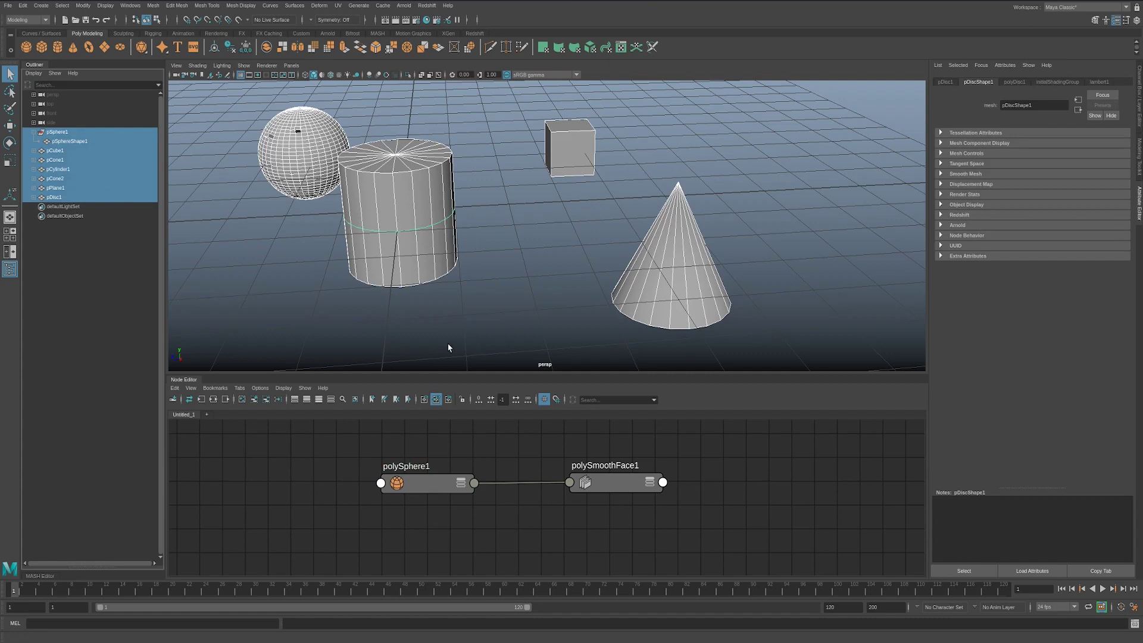
pyautogui.press('Delete')
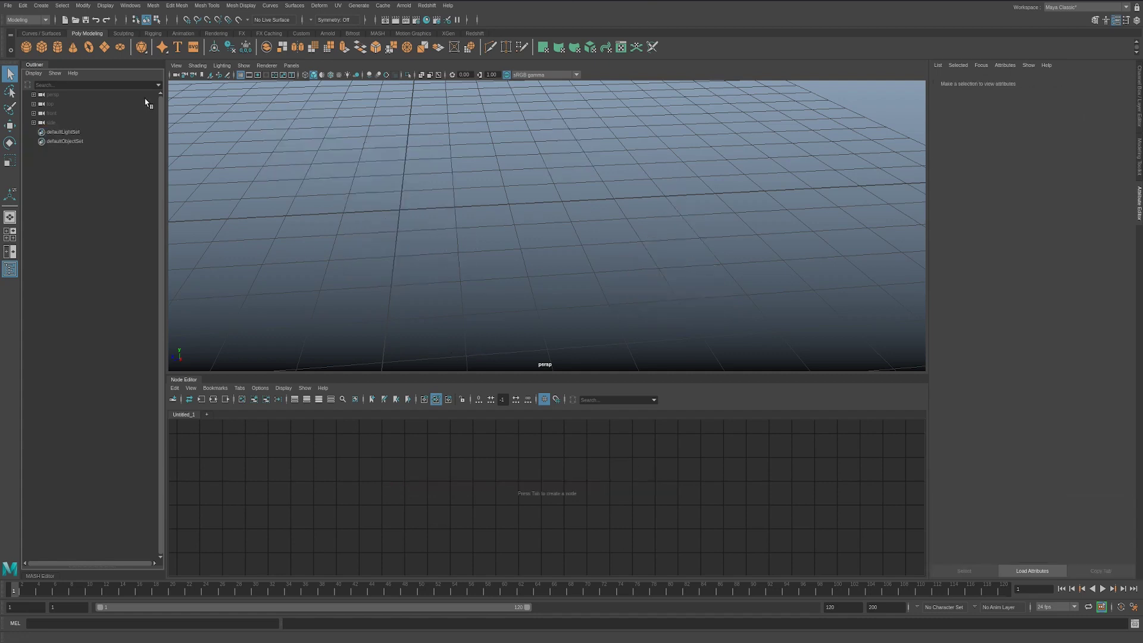
# Create a polygon sphere, move its polySphere1 node away from the shape node, and increase the radius to about 1.56.
pyautogui.click(26, 48)
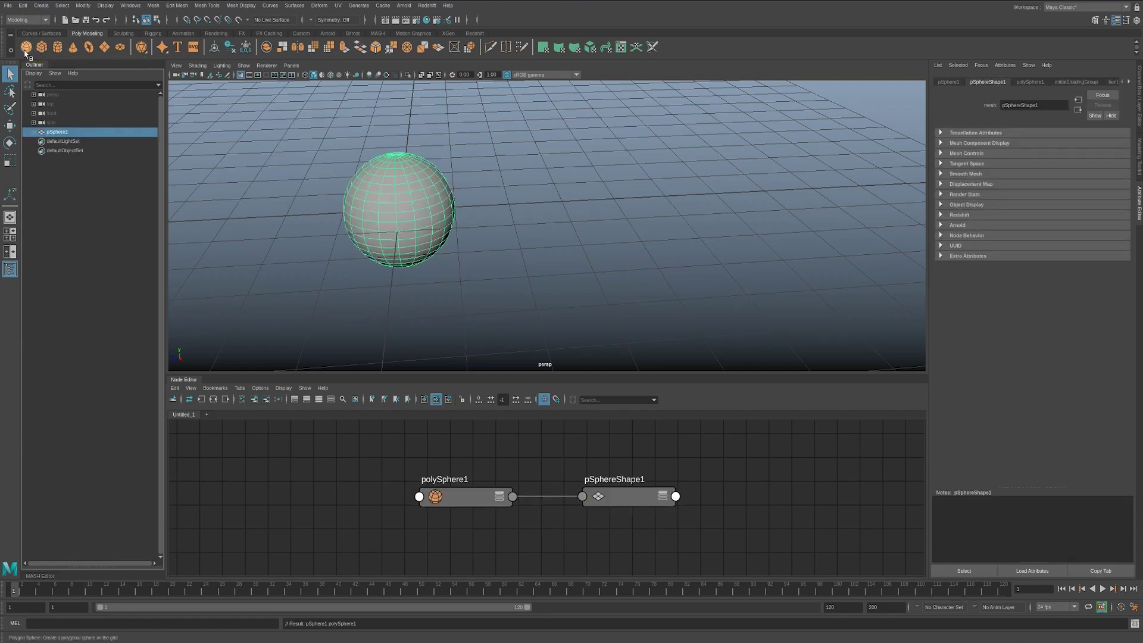
pyautogui.click(420, 443)
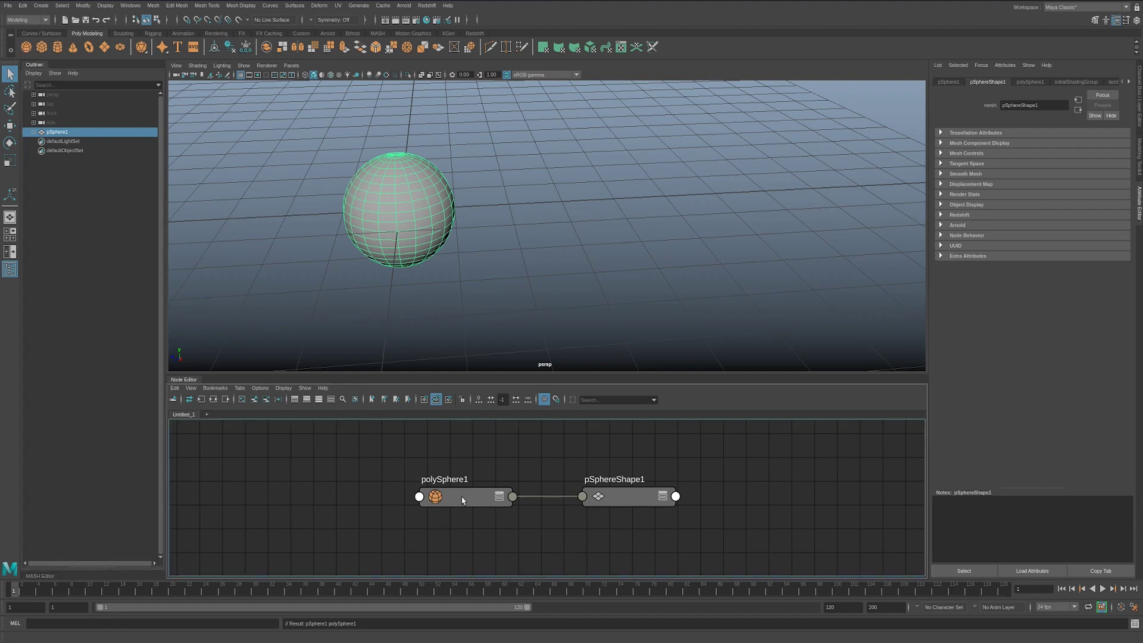
pyautogui.moveTo(464, 499); pyautogui.dragTo(346, 500)
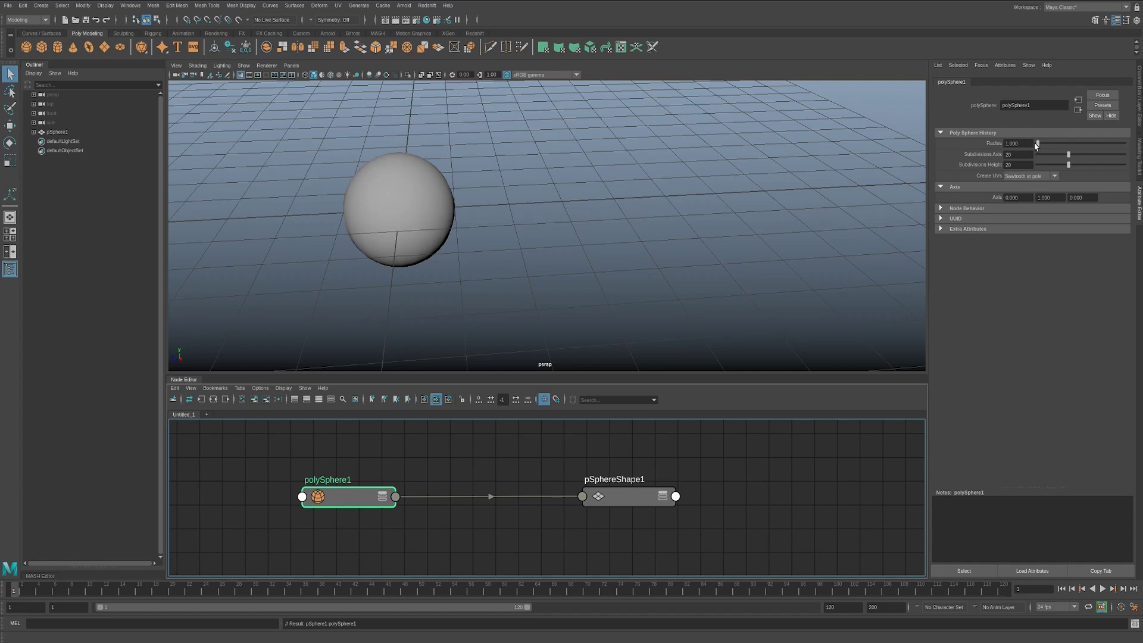
pyautogui.moveTo(1036, 146); pyautogui.dragTo(1039, 146)
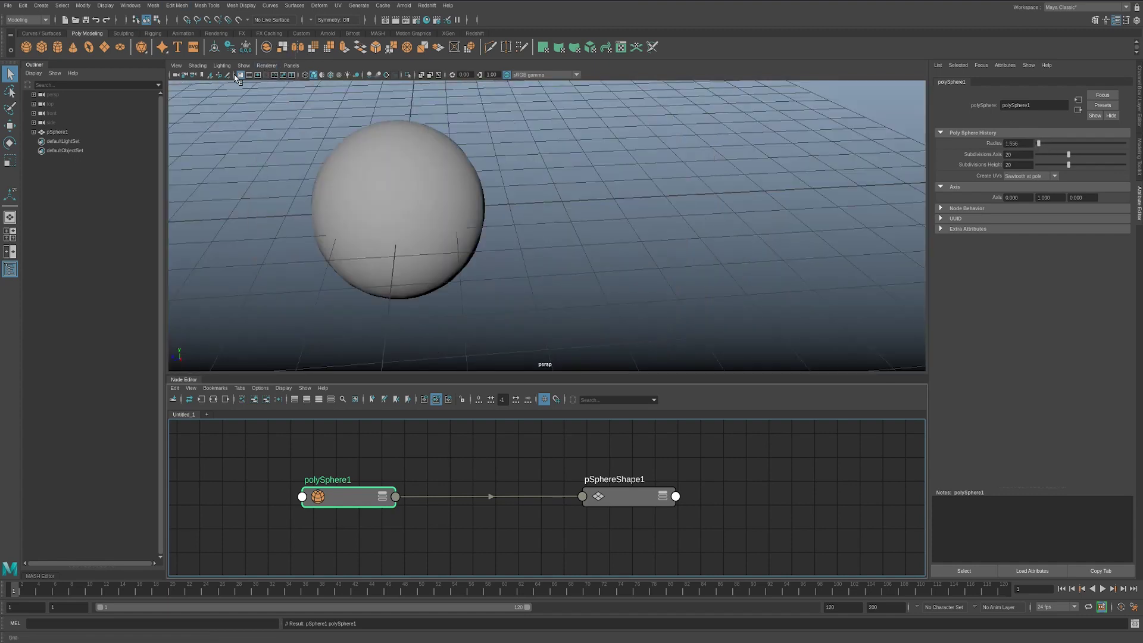
# Turn on Wireframe on Shaded, and adjust the sphere to 26 axis subdivisions with slightly fewer height subdivisions.
pyautogui.click(198, 66)
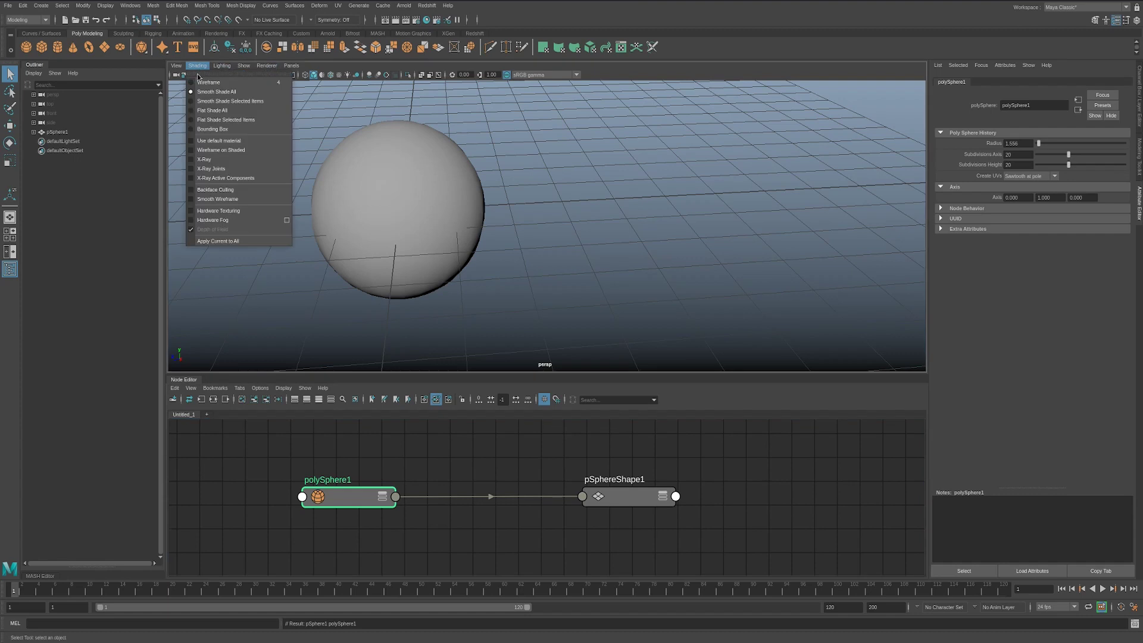
pyautogui.click(238, 150)
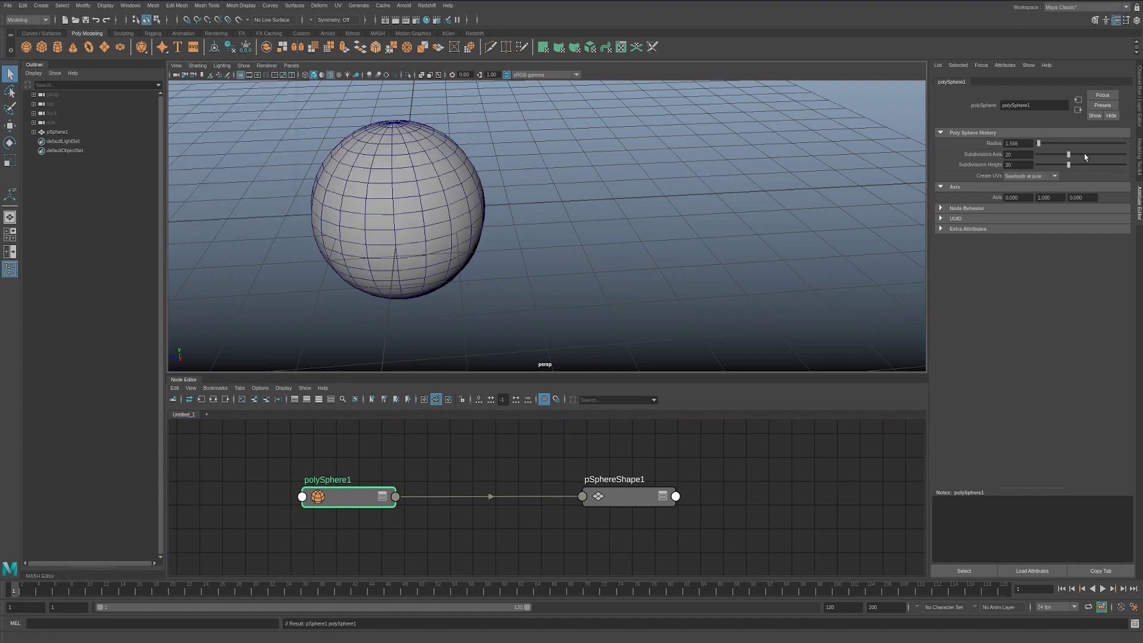
pyautogui.moveTo(1071, 155)
pyautogui.mouseDown()
pyautogui.moveTo(1089, 155)
pyautogui.moveTo(1066, 165)
pyautogui.mouseUp()
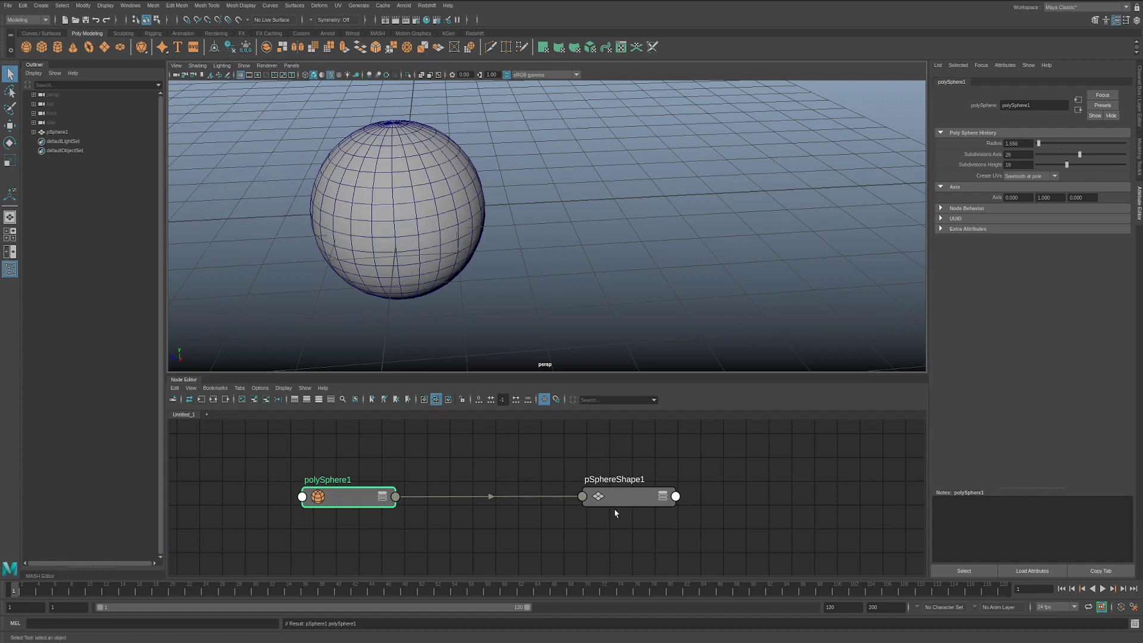
# Line up the pSphereShape1 node with polySphere1 in the graph, and leave pSphereShape1 selected.
pyautogui.moveTo(616, 500); pyautogui.dragTo(513, 519)
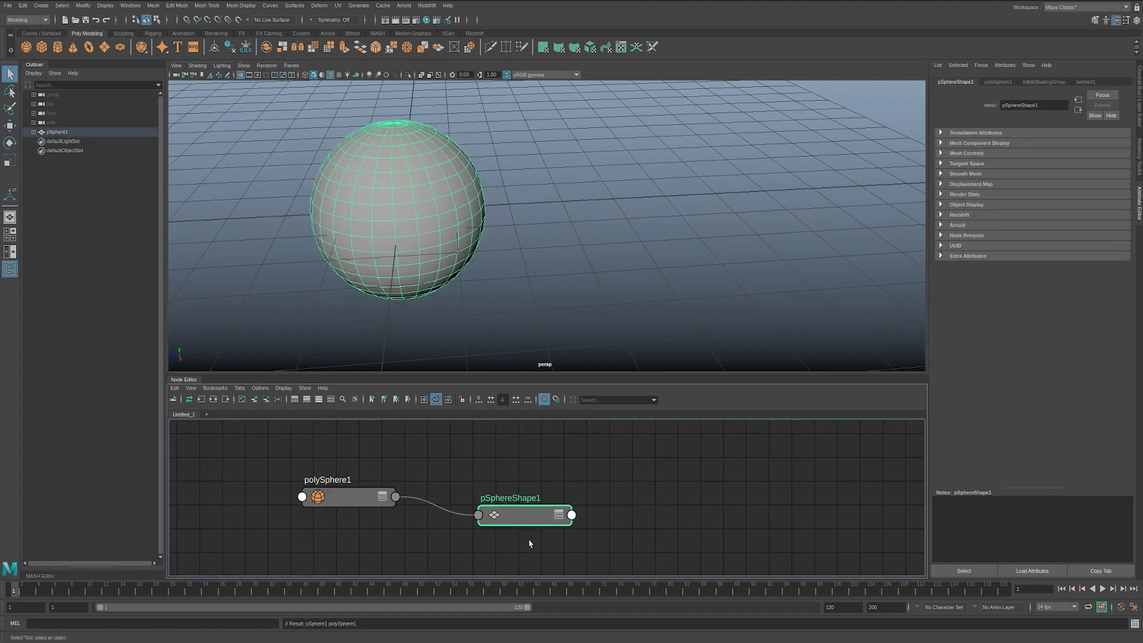
pyautogui.click(519, 460)
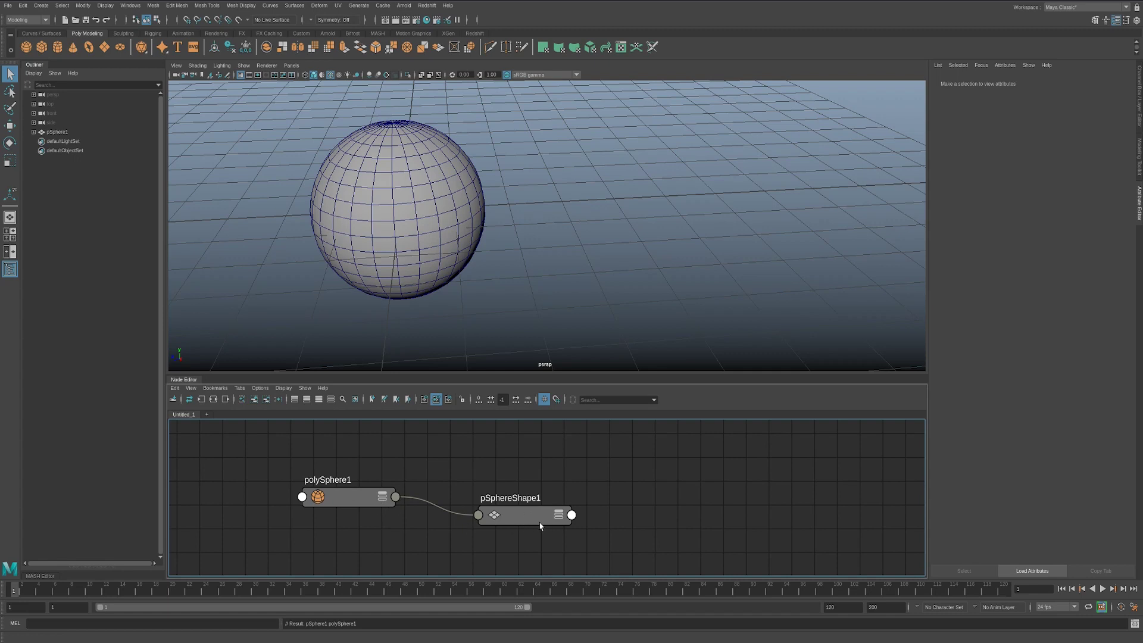
pyautogui.moveTo(531, 515)
pyautogui.mouseDown()
pyautogui.moveTo(523, 499)
pyautogui.moveTo(537, 497)
pyautogui.mouseUp()
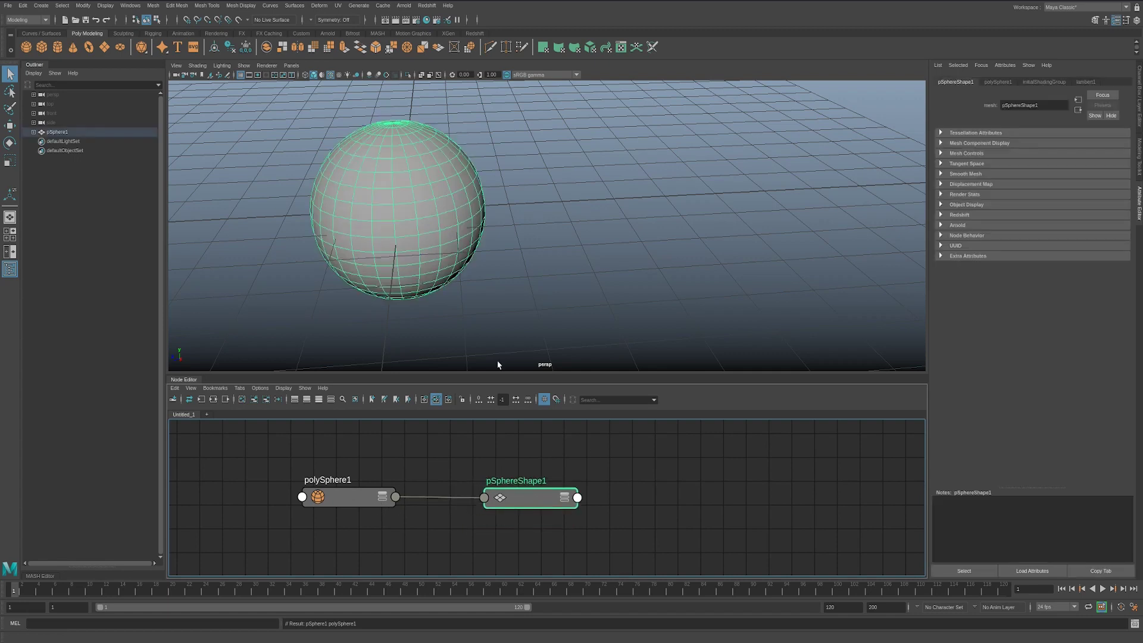
pyautogui.moveTo(353, 497); pyautogui.dragTo(323, 497)
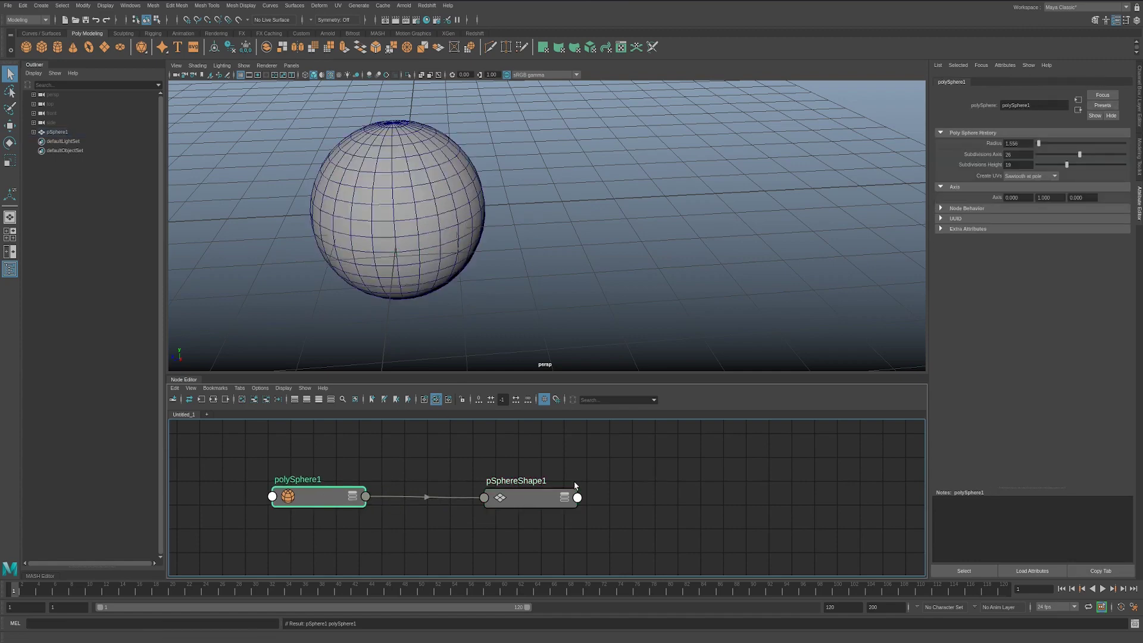
pyautogui.click(552, 494)
# Delete the sphere's construction history, shift its shape node slightly, and undo the history deletion.
pyautogui.moveTo(34, 13)
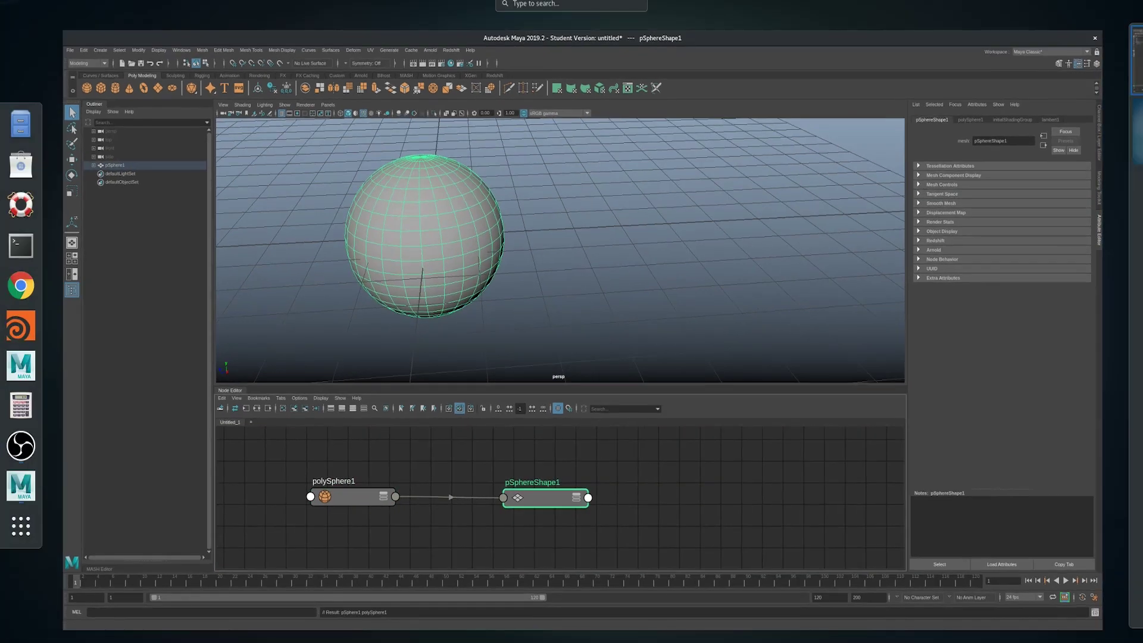
pyautogui.click(383, 189)
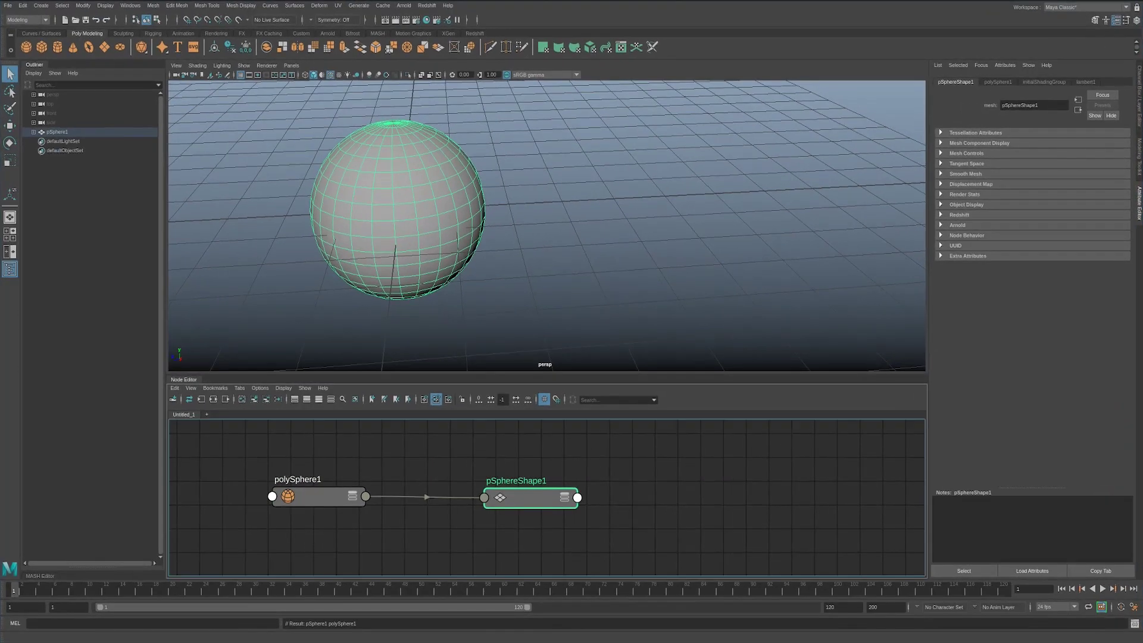
pyautogui.click(23, 5)
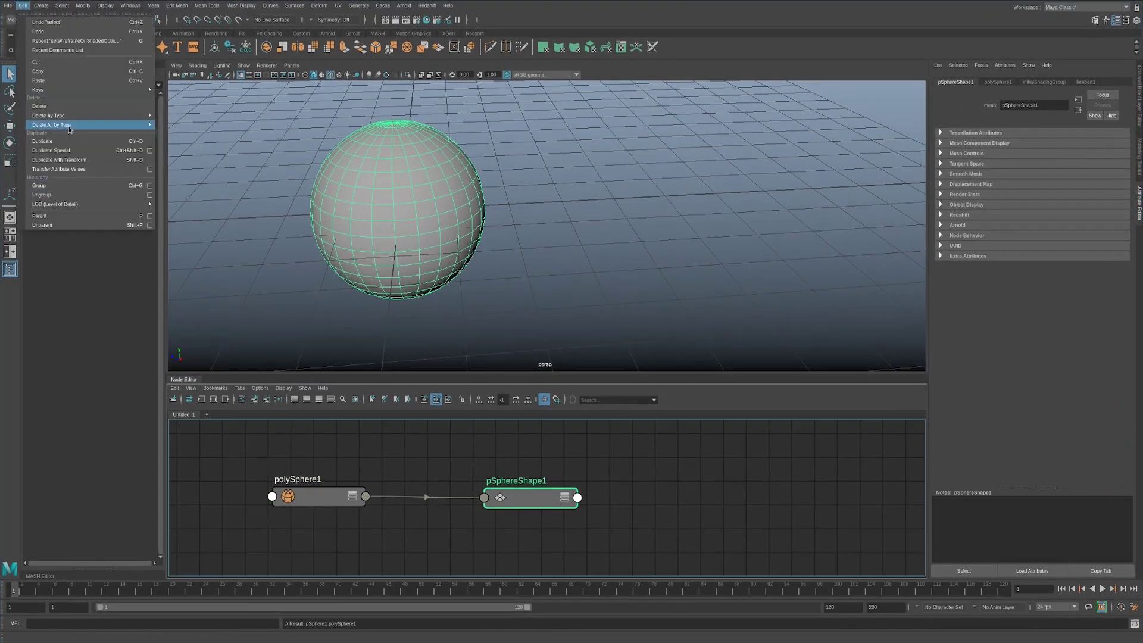
pyautogui.moveTo(73, 117)
pyautogui.click(202, 124)
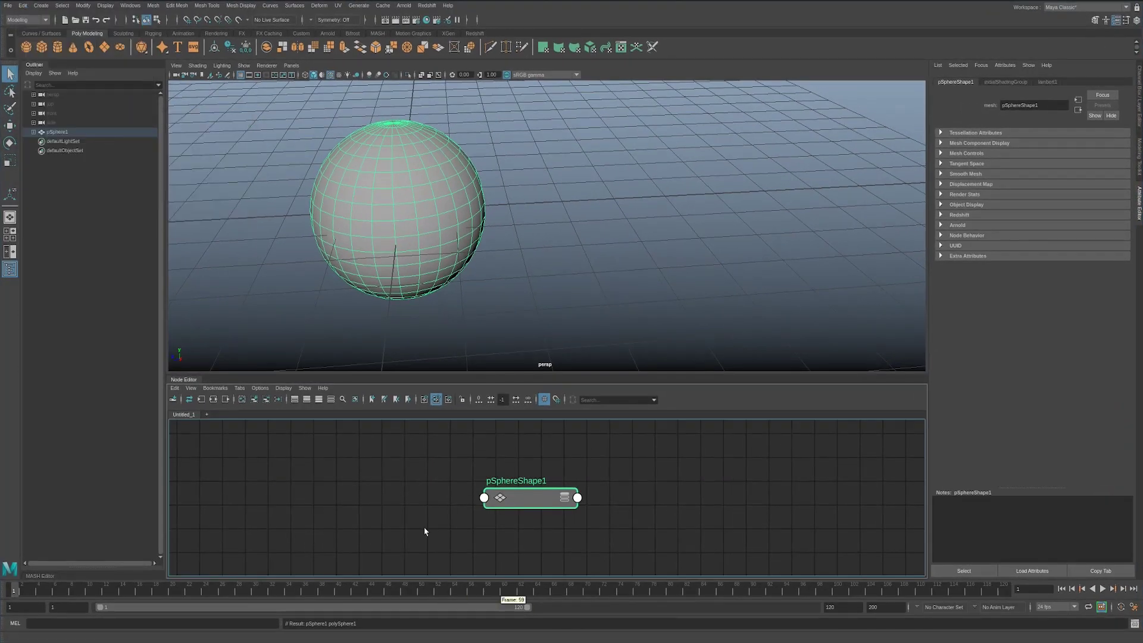
pyautogui.moveTo(484, 500)
pyautogui.mouseDown()
pyautogui.moveTo(557, 513)
pyautogui.moveTo(500, 489)
pyautogui.mouseUp()
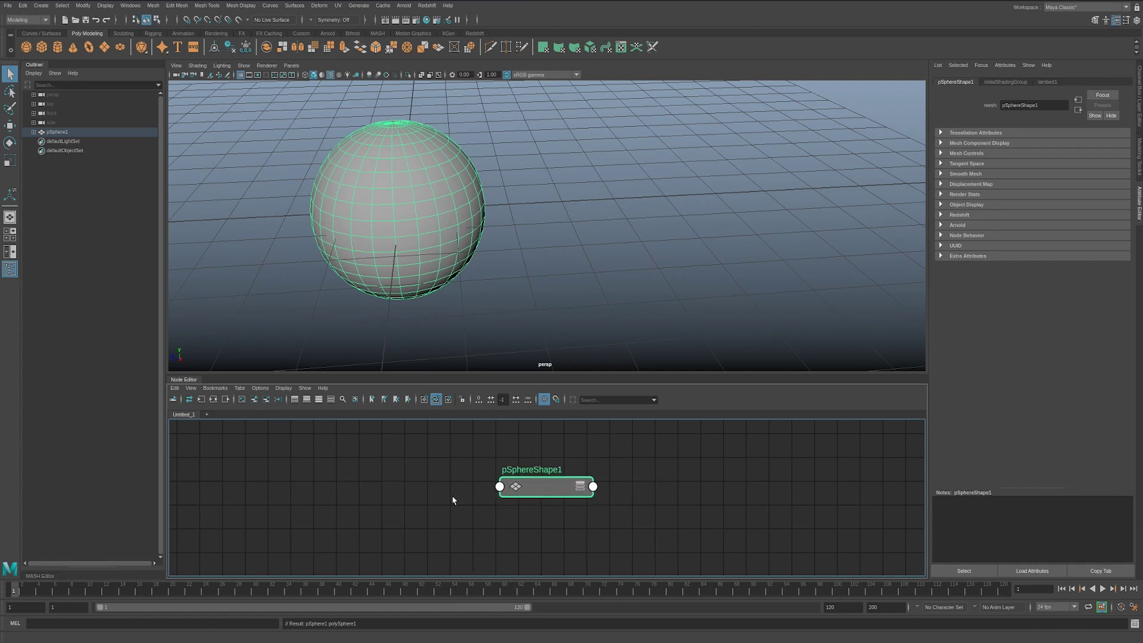
pyautogui.hotkey('ctrl', 'z')
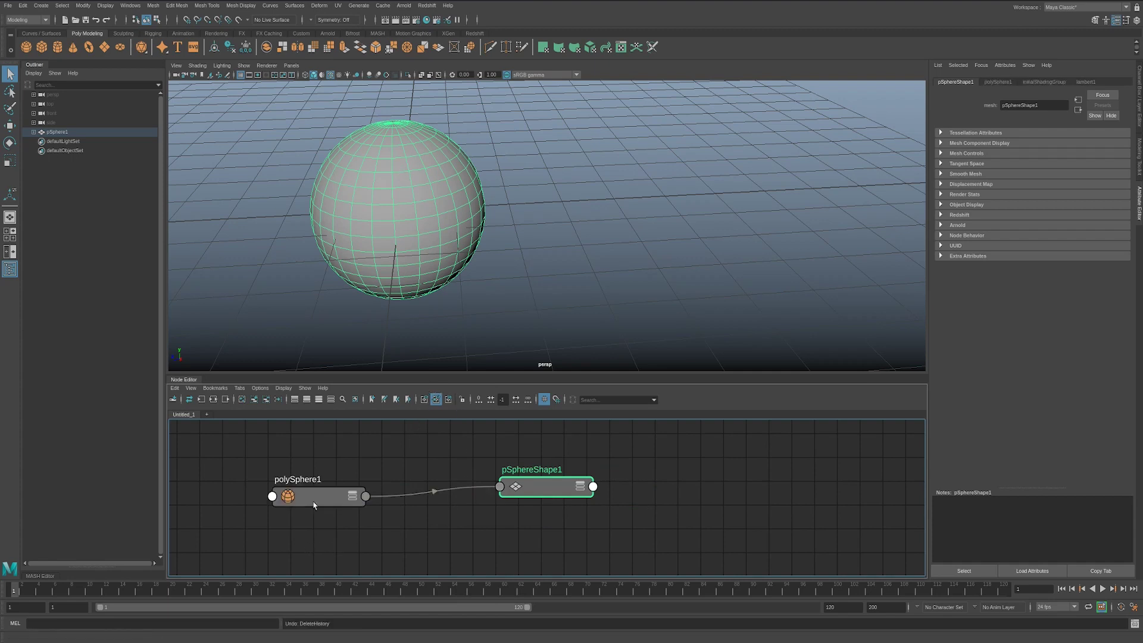
# Move the polySphere1 and pSphereShape1 nodes closer together in a nearly level row.
pyautogui.moveTo(316, 503); pyautogui.dragTo(379, 471)
pyautogui.moveTo(570, 492); pyautogui.dragTo(525, 490)
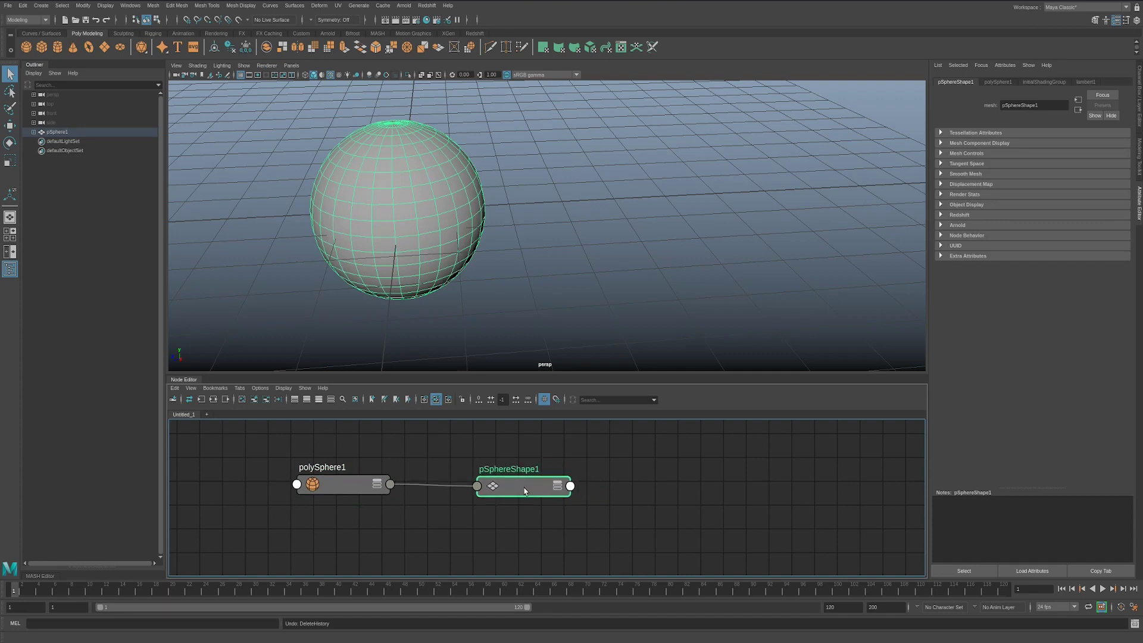
# Select two separate faces on the sphere's upper front and extrude them outward with a local Z translation of about 0.732.
pyautogui.moveTo(421, 195); pyautogui.dragTo(421, 226, button='right')
pyautogui.click(363, 195)
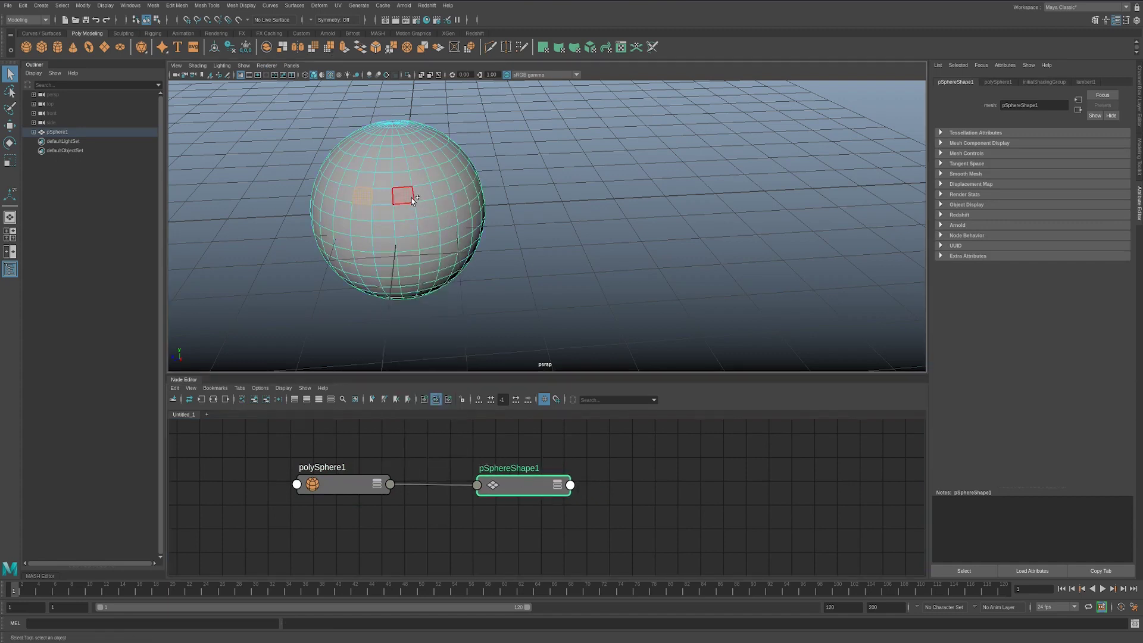
pyautogui.keyDown('shift'); pyautogui.click(422, 192); pyautogui.keyUp('shift')
pyautogui.keyDown('shift'); pyautogui.moveTo(575, 349); pyautogui.dragTo(575, 369, button='right'); pyautogui.keyUp('shift')
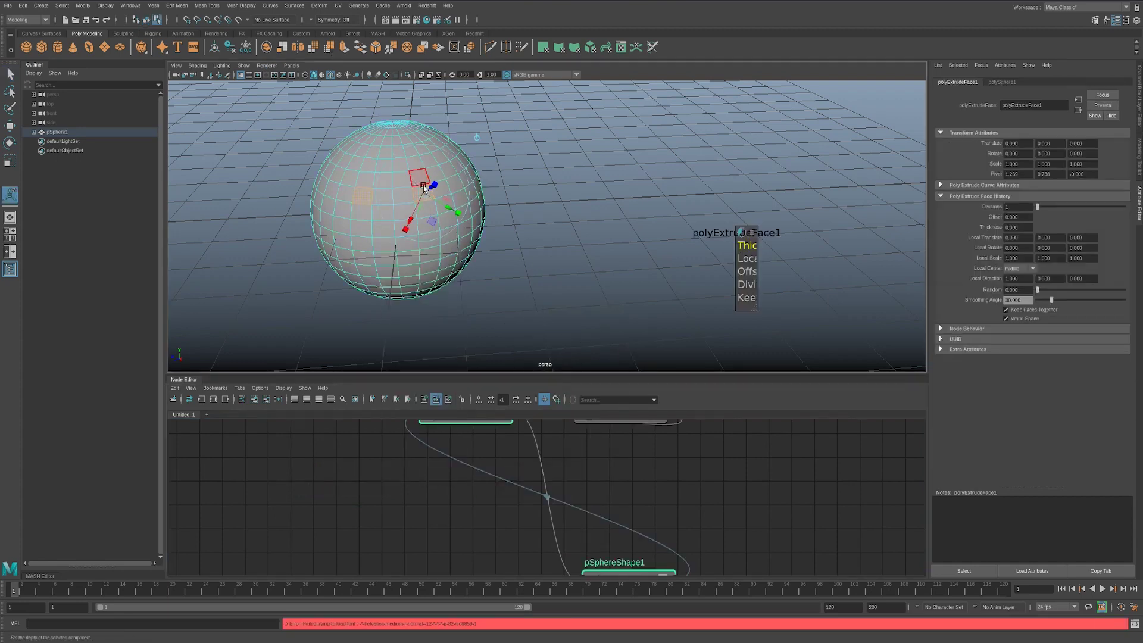
pyautogui.keyDown('alt'); pyautogui.moveTo(505, 257); pyautogui.dragTo(559, 266); pyautogui.keyUp('alt')
pyautogui.keyDown('alt'); pyautogui.moveTo(559, 266); pyautogui.dragTo(585, 273, button='right'); pyautogui.keyUp('alt')
pyautogui.keyDown('alt'); pyautogui.moveTo(585, 273); pyautogui.dragTo(523, 258, button='middle'); pyautogui.keyUp('alt')
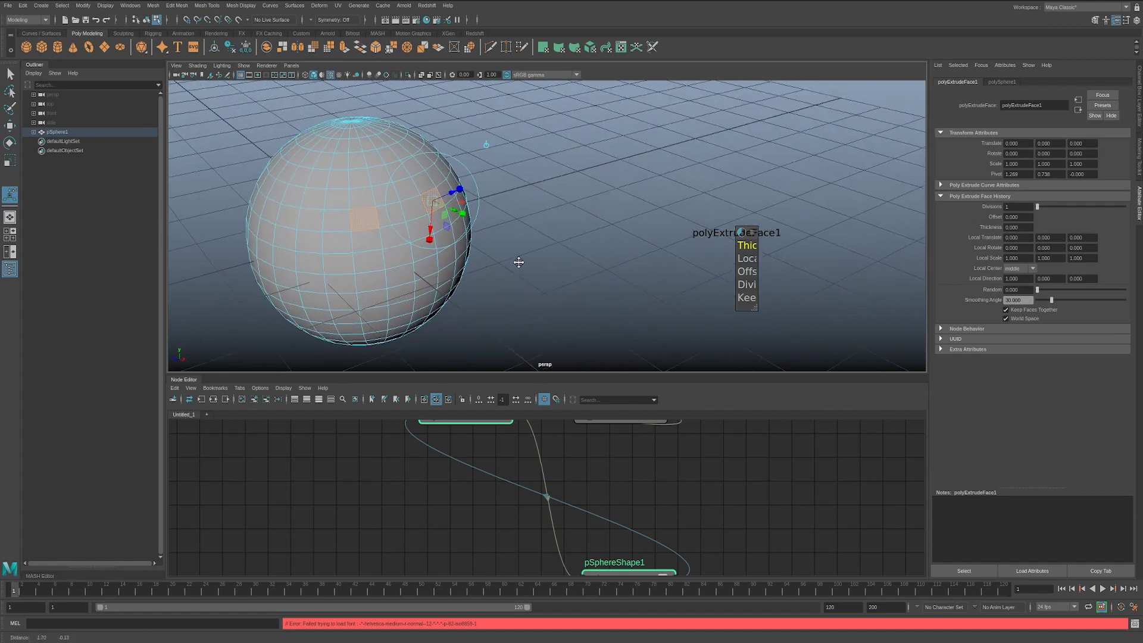
pyautogui.moveTo(751, 306)
pyautogui.mouseDown()
pyautogui.moveTo(807, 336)
pyautogui.moveTo(753, 298)
pyautogui.mouseUp()
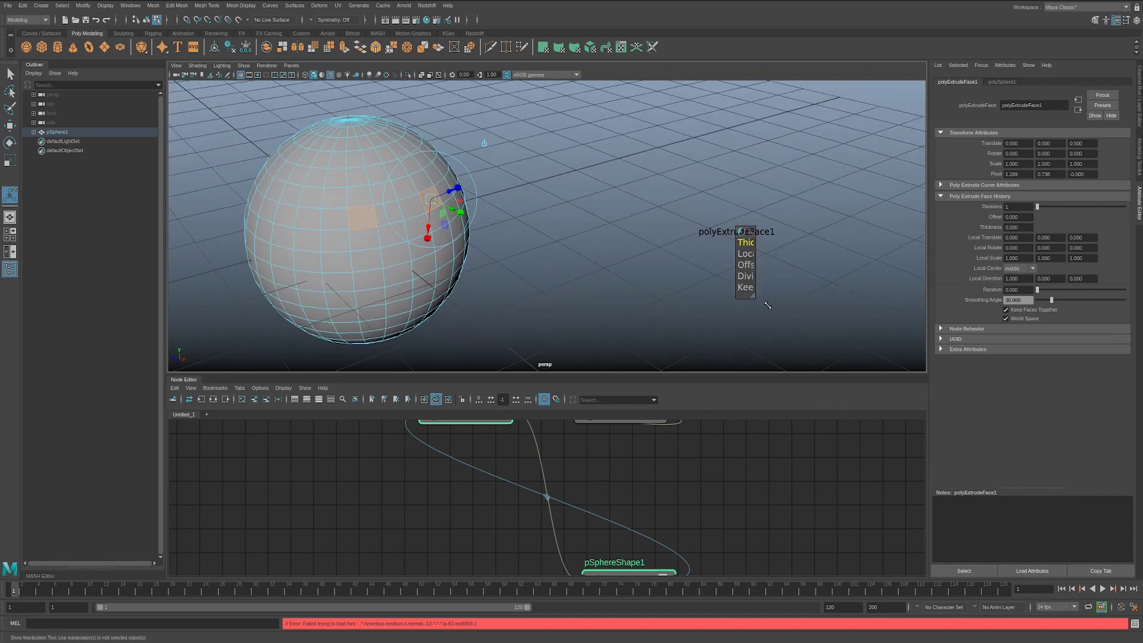
pyautogui.moveTo(452, 192); pyautogui.dragTo(536, 173)
# Select pSphereShape1 in the node graph and regraph its input and output connections.
pyautogui.keyDown('alt'); pyautogui.moveTo(677, 503); pyautogui.dragTo(636, 538, button='middle'); pyautogui.keyUp('alt')
pyautogui.scroll(-3, 636, 538)
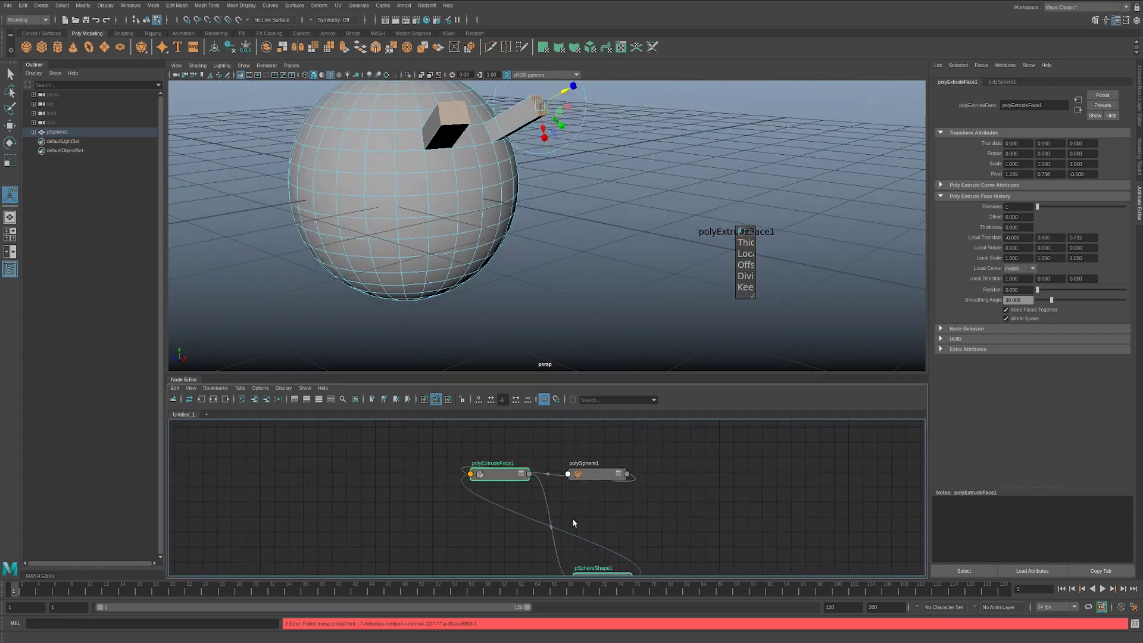
pyautogui.click(568, 463)
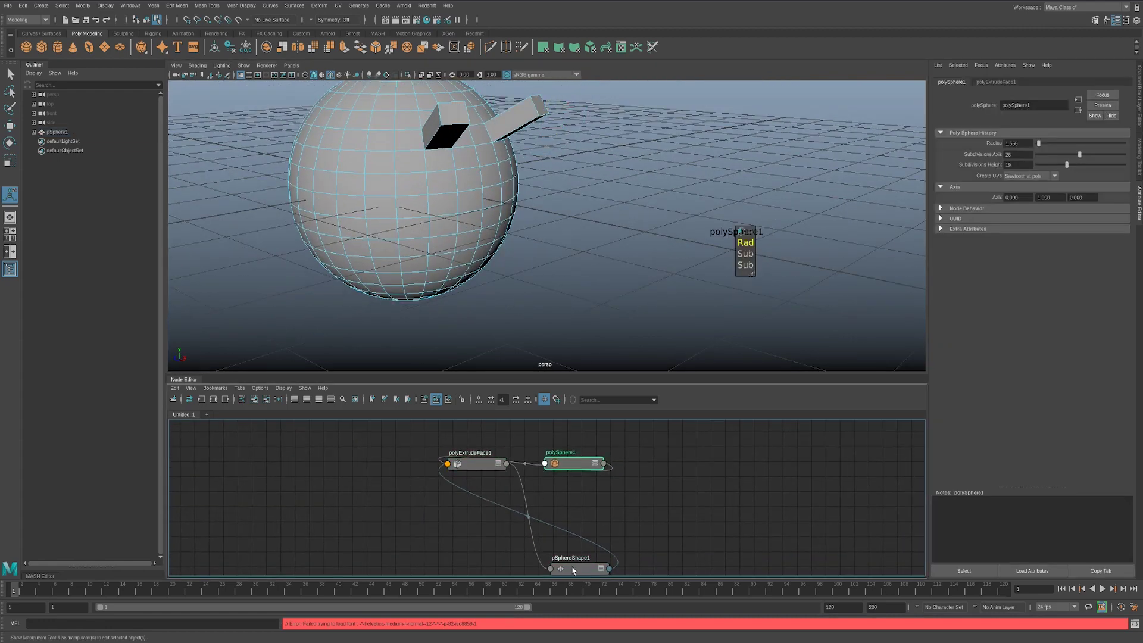
pyautogui.moveTo(575, 569); pyautogui.dragTo(574, 531)
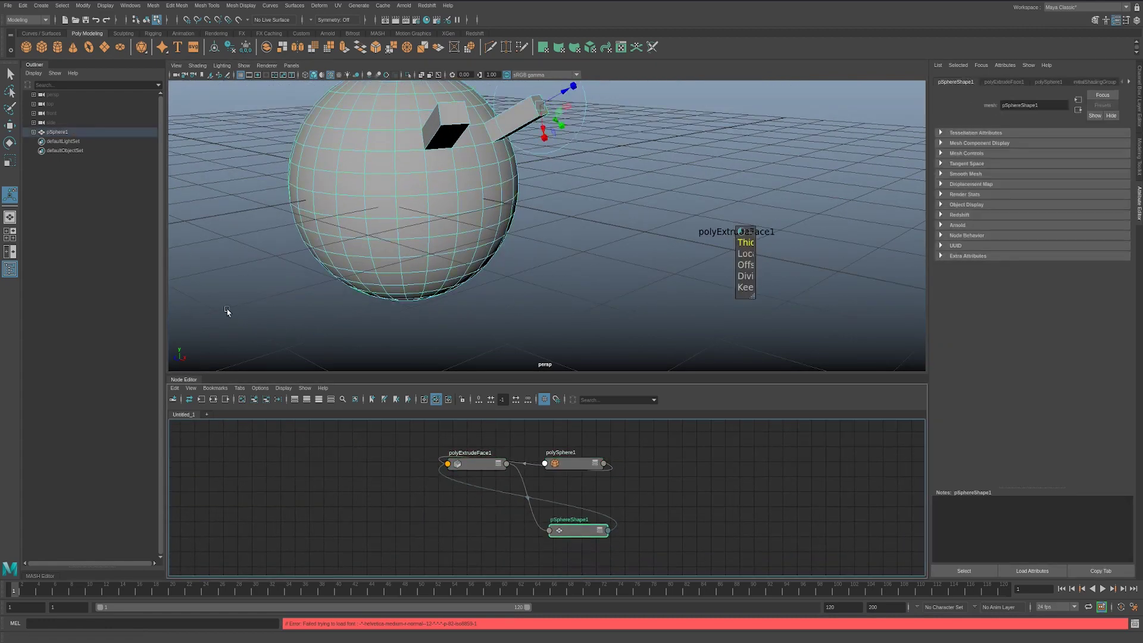
pyautogui.click(213, 399)
pyautogui.click(549, 554)
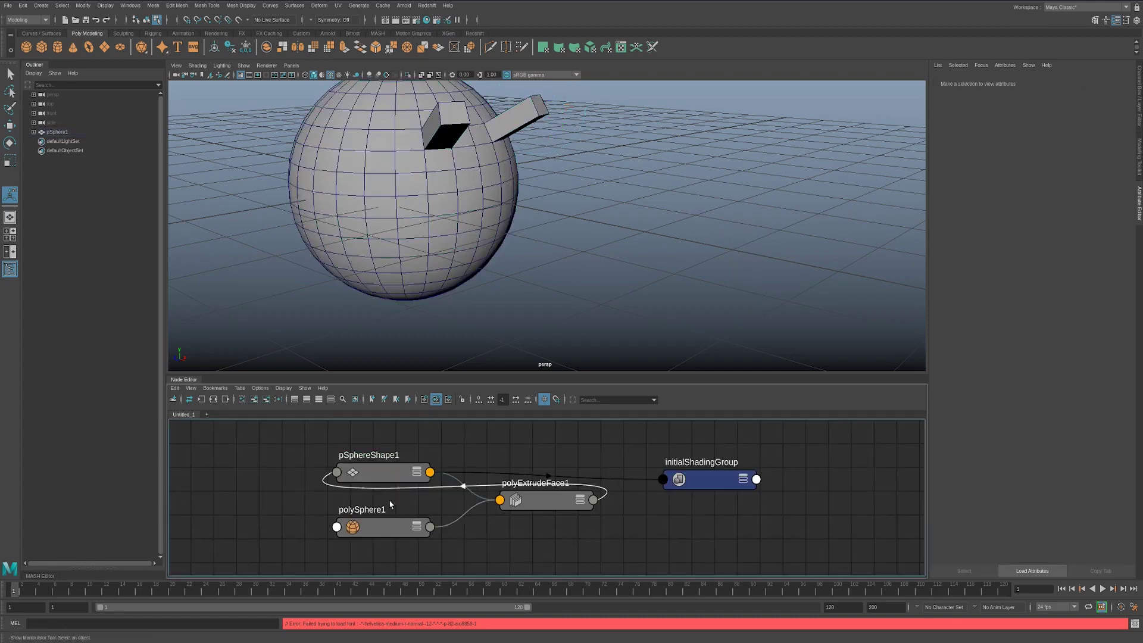
# Rearrange the graph so polySphere1, polyExtrudeFace1 and pSphereShape1 run from left to right ahead of initialShadingGroup.
pyautogui.moveTo(409, 528); pyautogui.dragTo(338, 526)
pyautogui.moveTo(384, 467); pyautogui.dragTo(585, 434)
pyautogui.moveTo(555, 509); pyautogui.dragTo(502, 502)
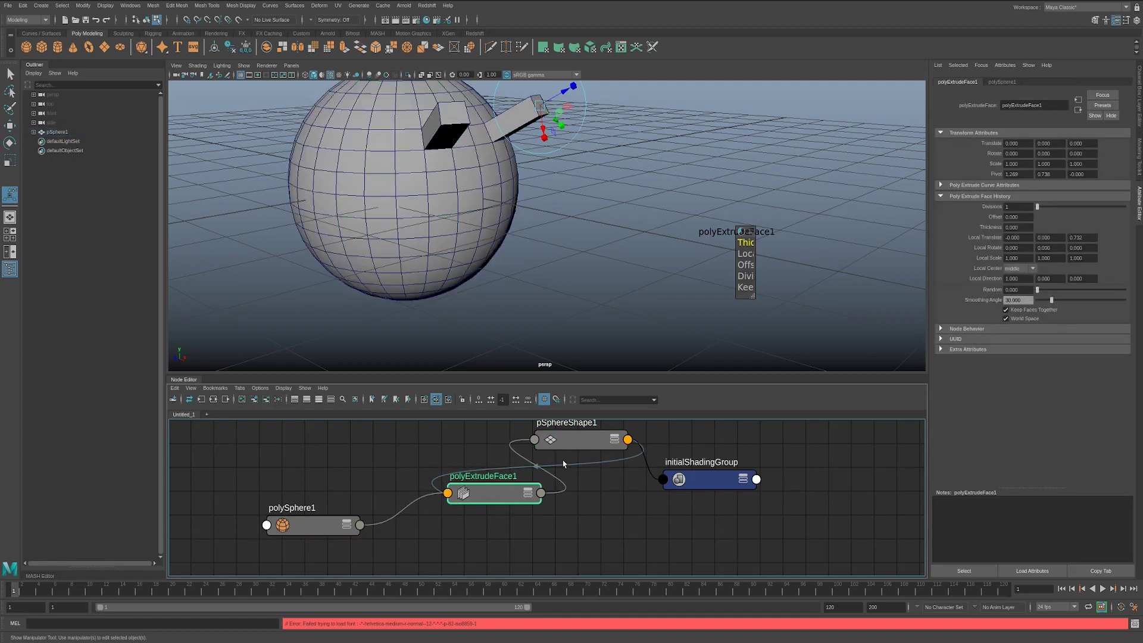
# Delete the connection from pSphereShape1's worldMatrix to polyExtrudeFace1's manipMatrix, and pick the extruded sphere in the viewport.
pyautogui.click(576, 473)
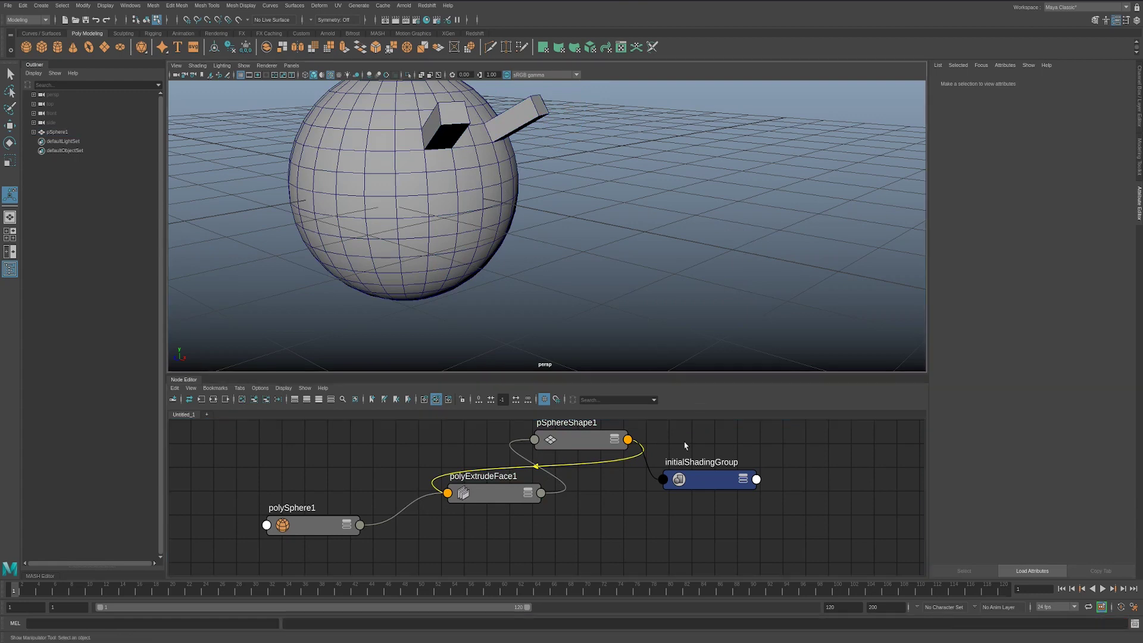
pyautogui.click(581, 469)
pyautogui.press('Delete')
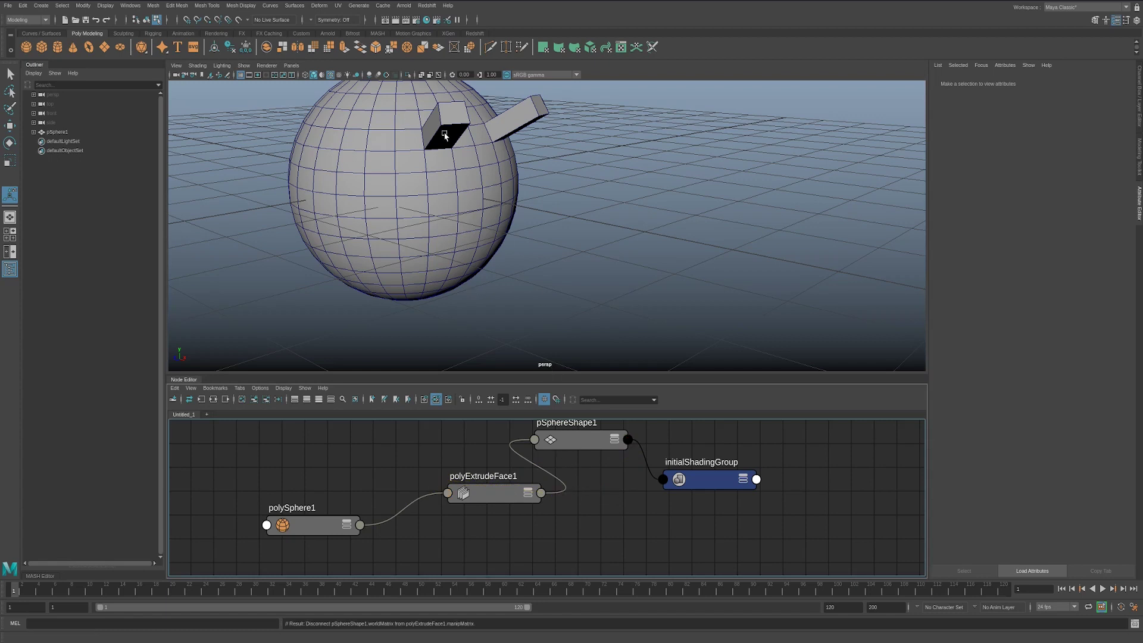
pyautogui.click(453, 107)
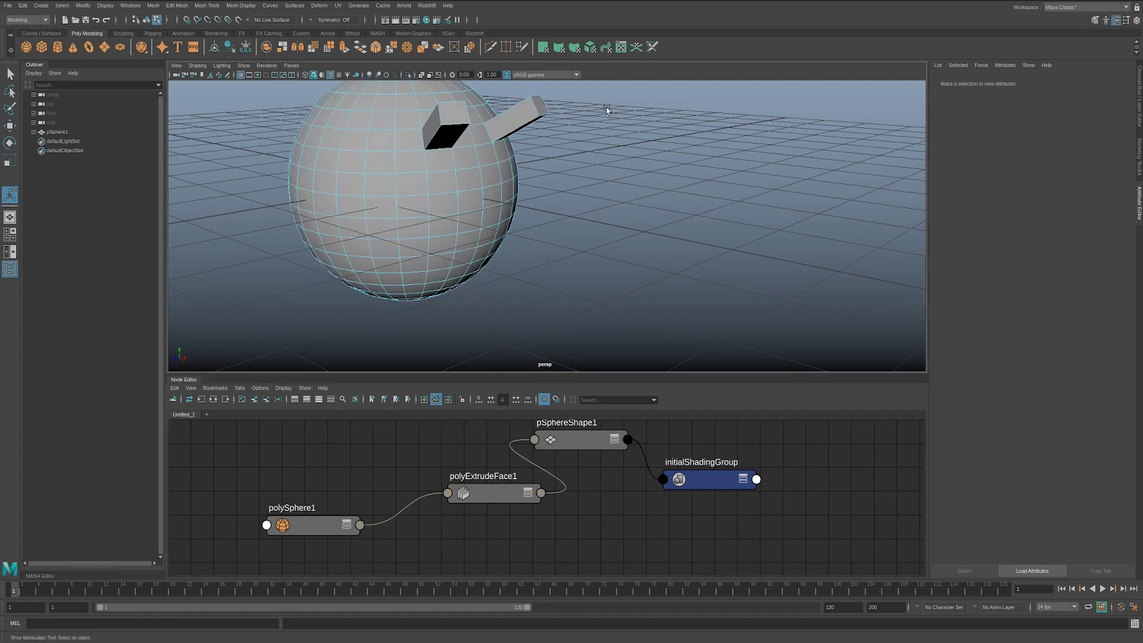
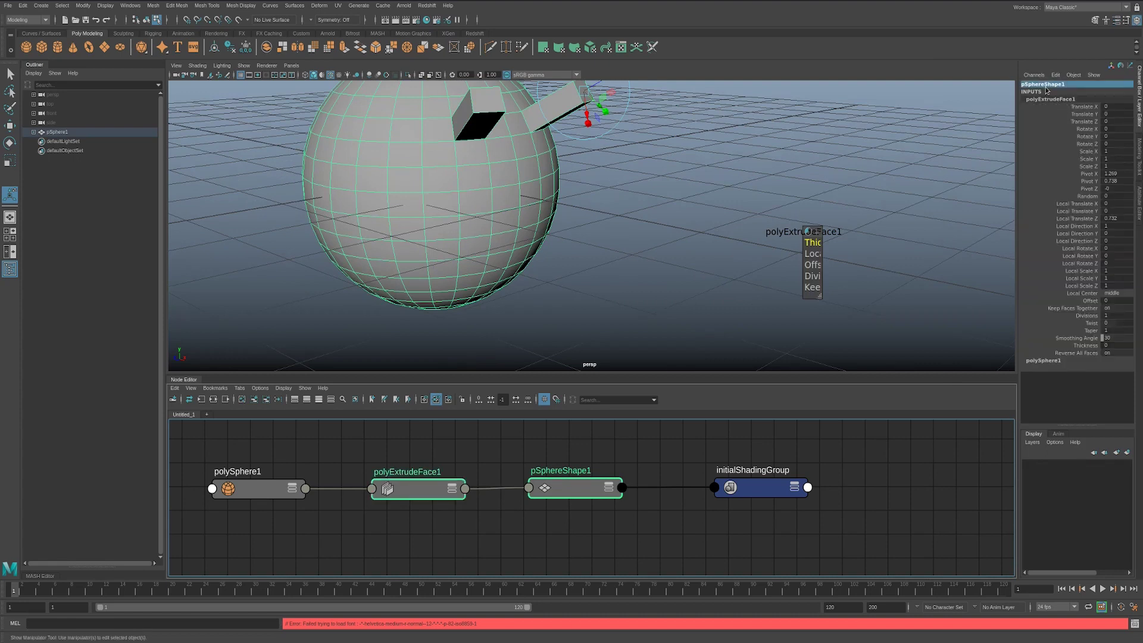
# Smooth the extruded sphere's mesh and regraph it with polySmoothFace1 between polyExtrudeFace1 and pSphereShape1.
pyautogui.click(1046, 106)
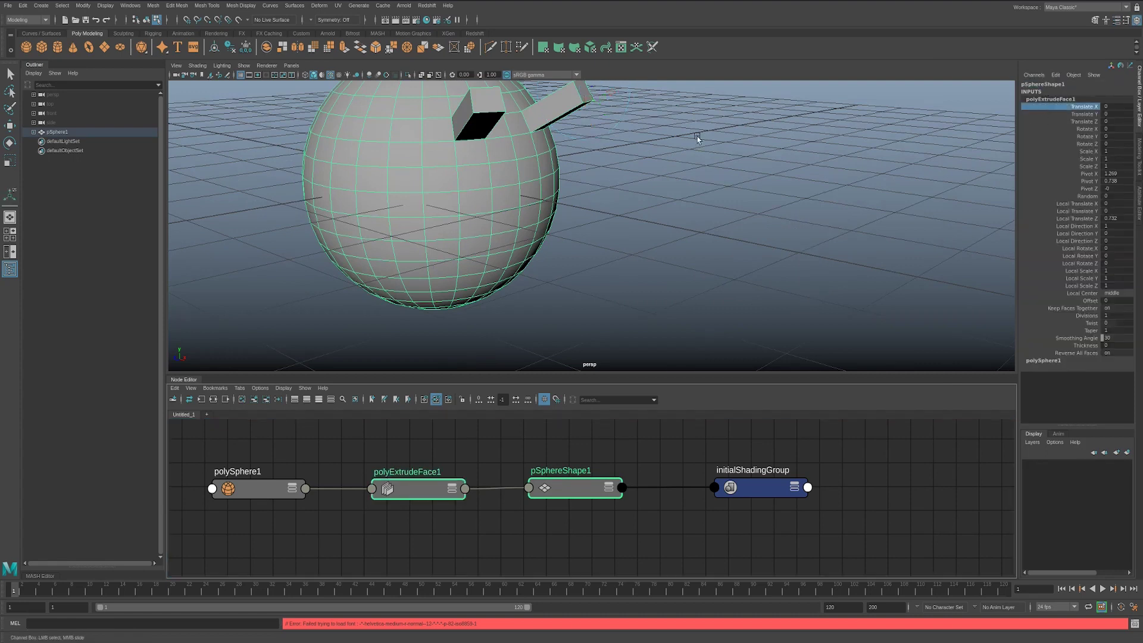
pyautogui.keyDown('alt'); pyautogui.moveTo(630, 204); pyautogui.dragTo(603, 272, button='middle'); pyautogui.keyUp('alt')
pyautogui.scroll(-3, 603, 272)
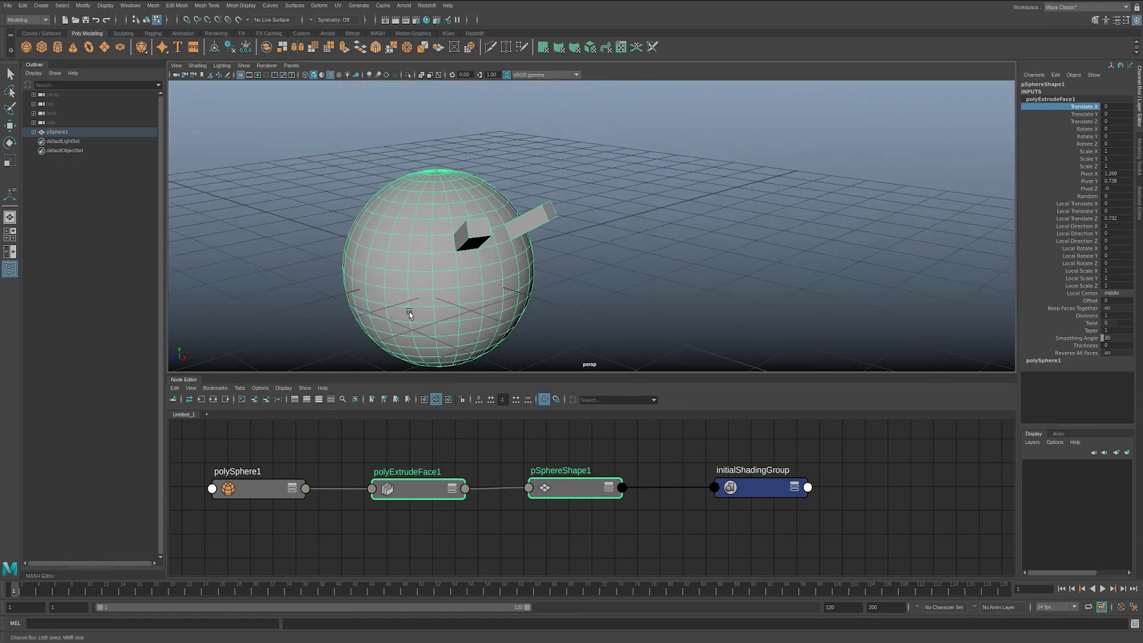
pyautogui.click(810, 311)
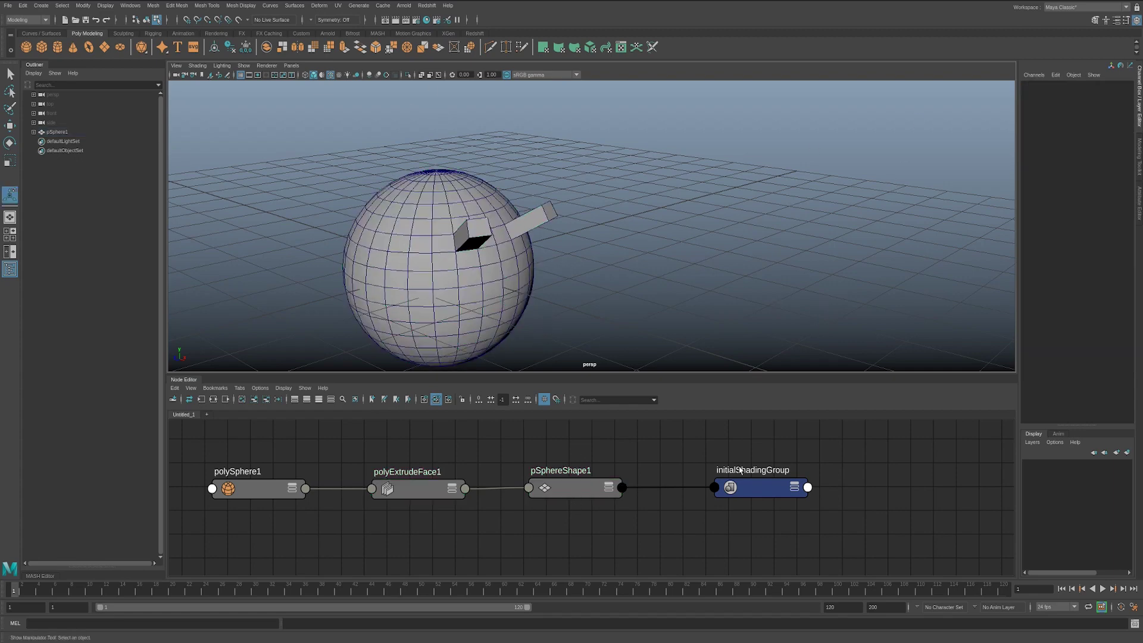
pyautogui.moveTo(384, 249); pyautogui.dragTo(380, 265, button='right')
pyautogui.moveTo(424, 233); pyautogui.dragTo(454, 266, button='right')
pyautogui.click(626, 293)
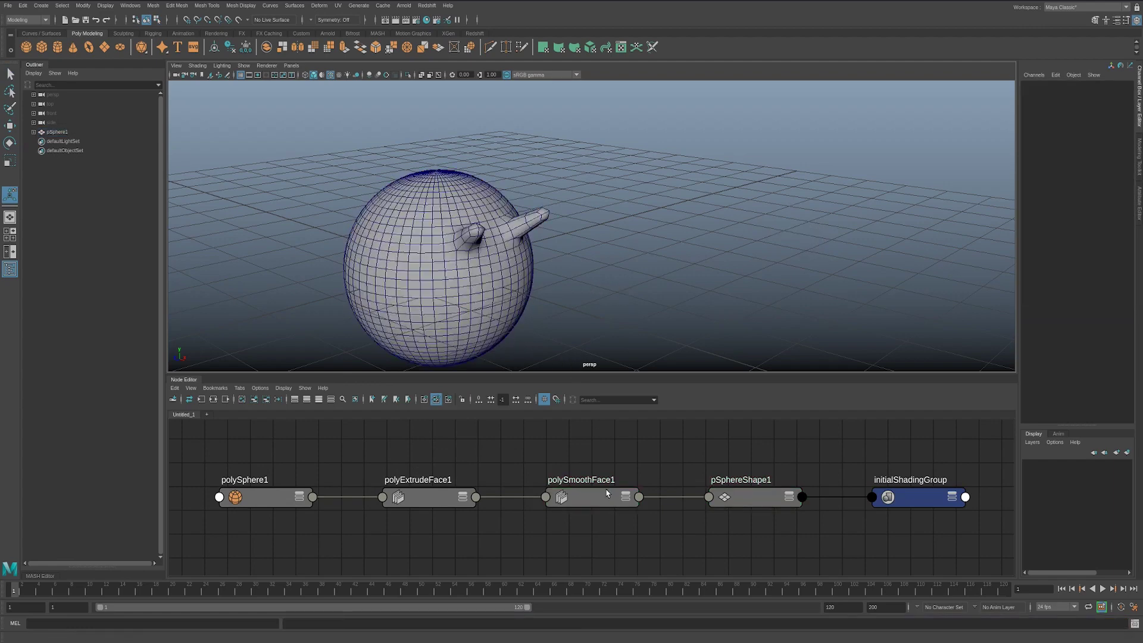
# Select the smoothed sphere and set the Divisions of its polySmoothFace1 history node to 0.
pyautogui.click(469, 282)
pyautogui.click(1061, 189)
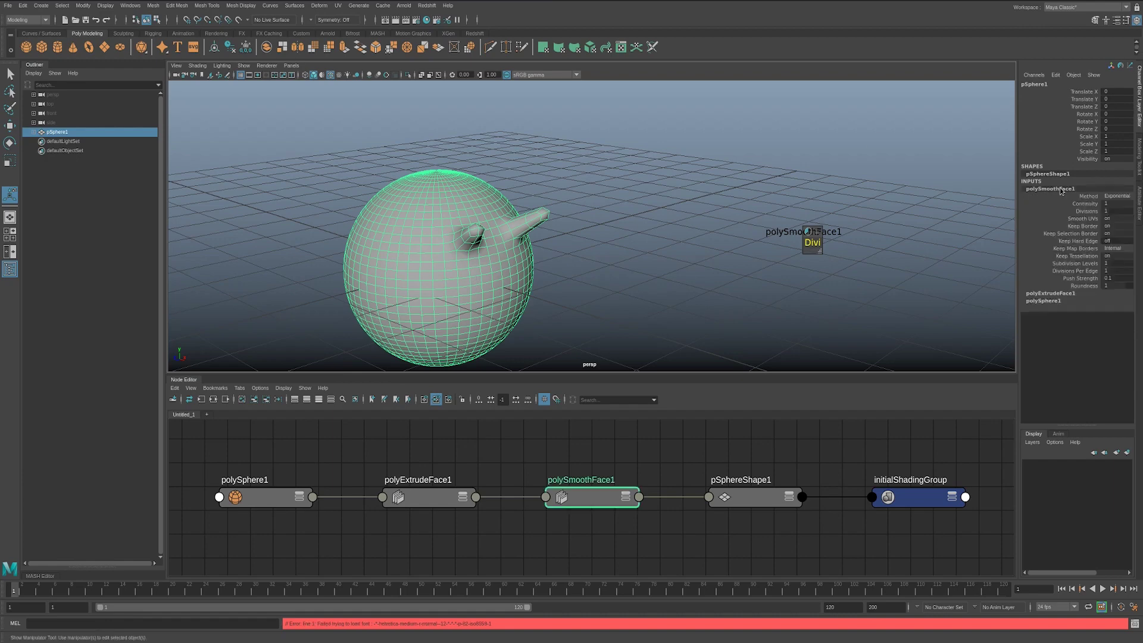
pyautogui.click(1118, 210)
pyautogui.write('0')
pyautogui.press('Return')
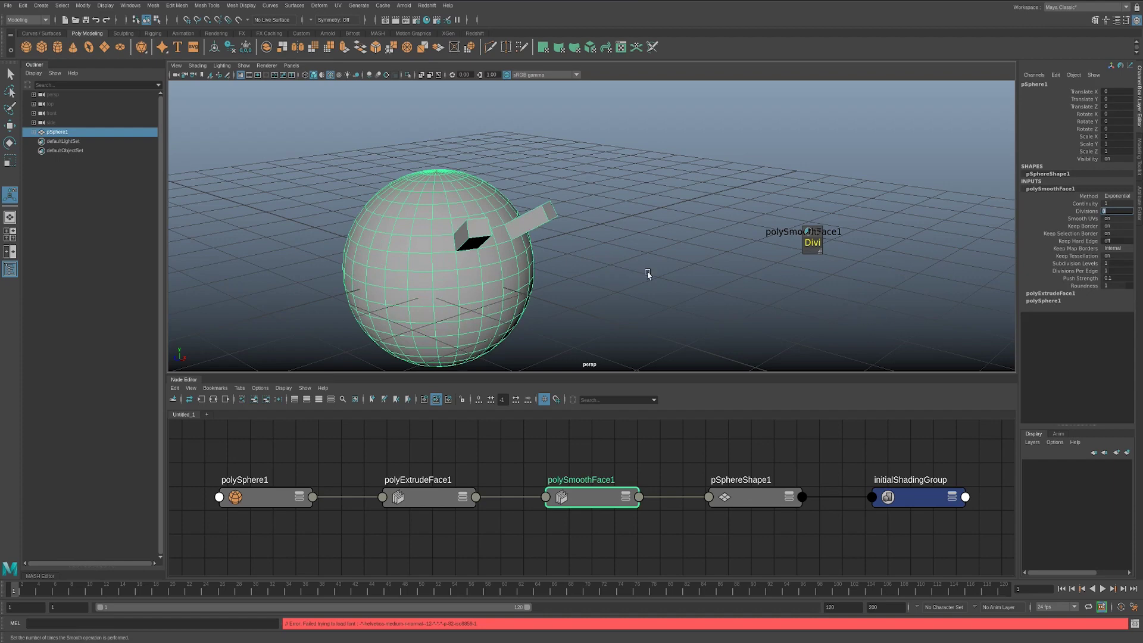
pyautogui.click(680, 268)
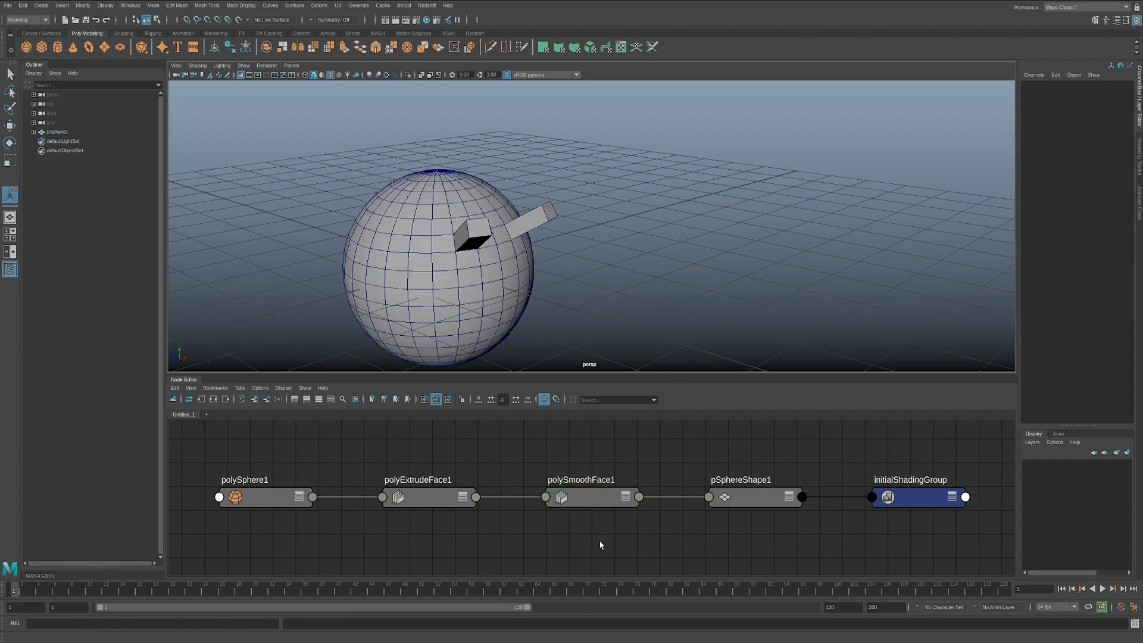
# Move polySmoothFace1 below the node chain, delete it, and select pSphereShape1 to check its inputs.
pyautogui.moveTo(586, 506); pyautogui.dragTo(585, 538)
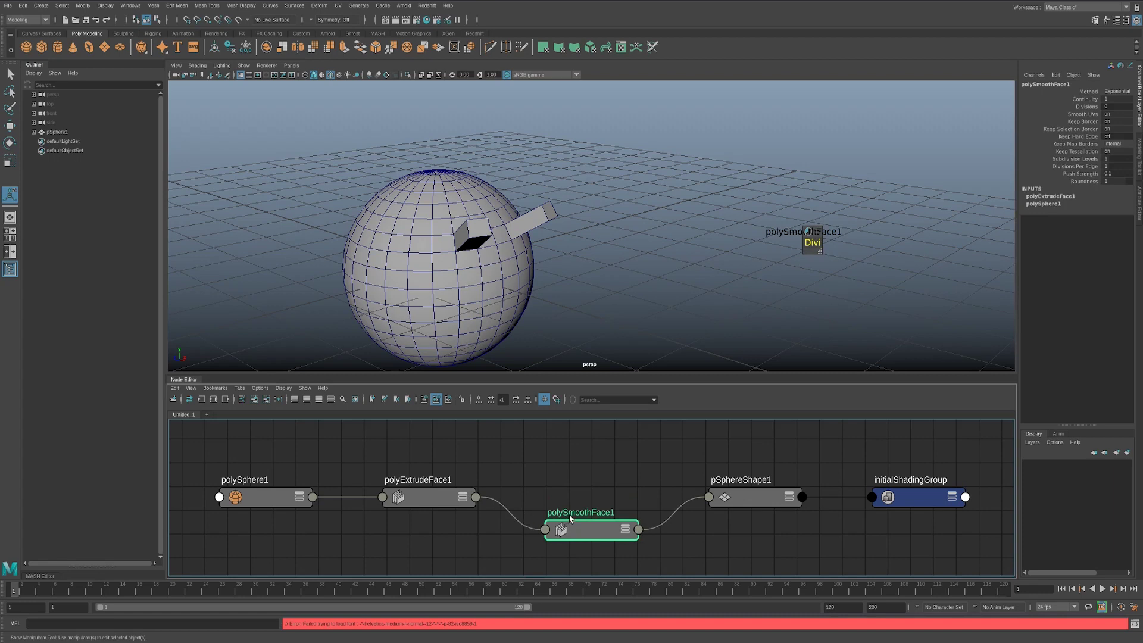
pyautogui.press('Delete')
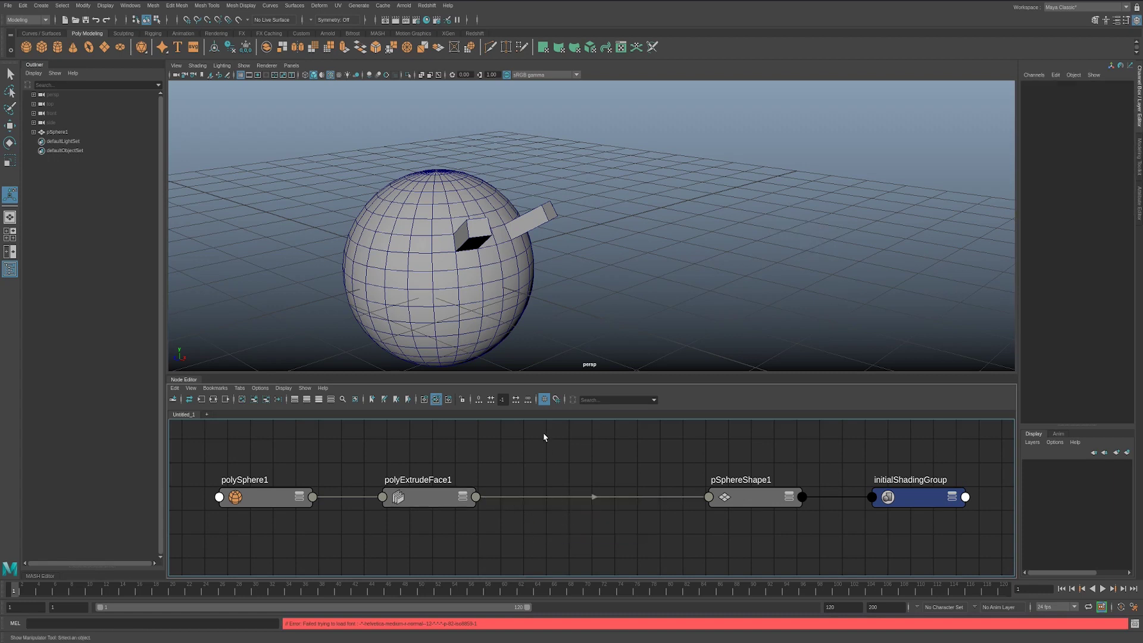
pyautogui.click(757, 487)
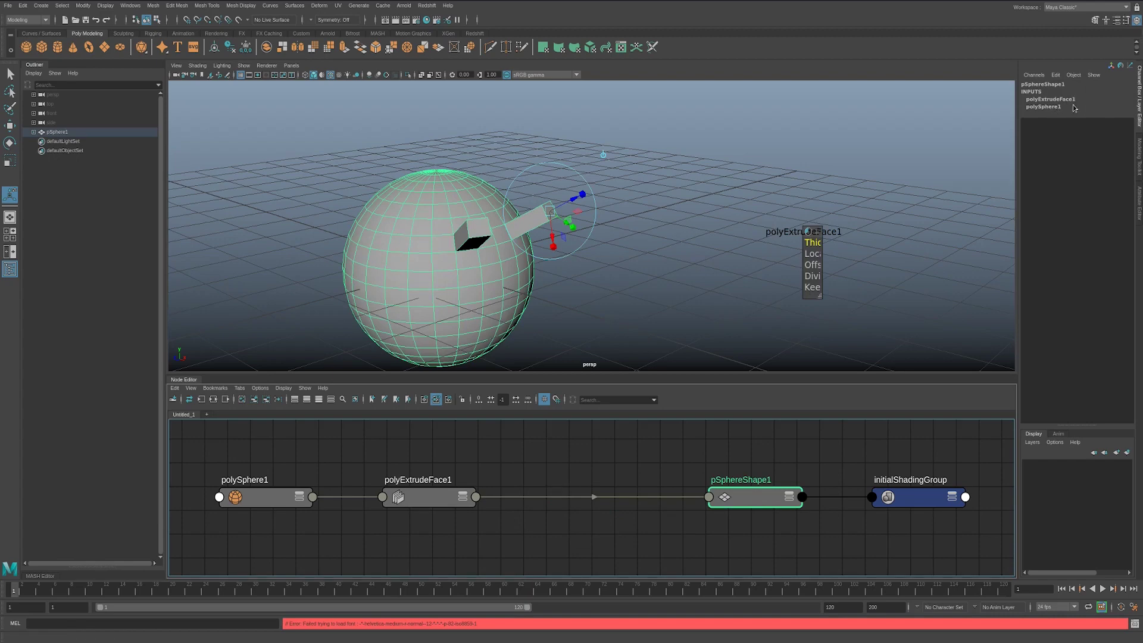
# Rearrange the graph so polyExtrudeFace1 sits above and between polySphere1 and pSphereShape1.
pyautogui.moveTo(426, 501); pyautogui.dragTo(434, 492)
pyautogui.click(431, 552)
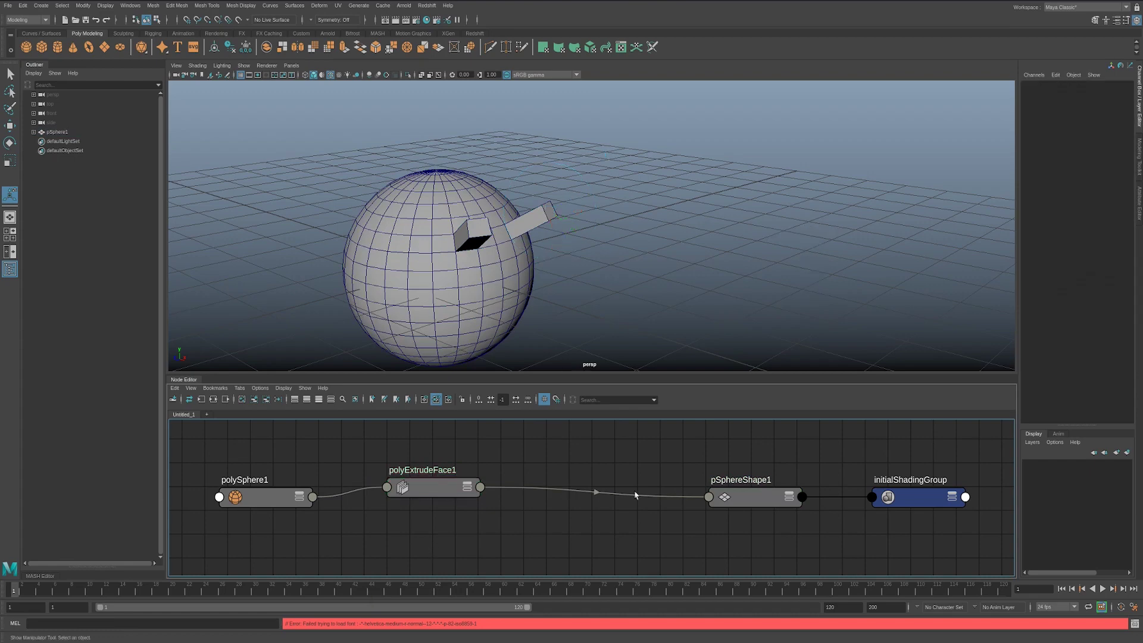
pyautogui.moveTo(747, 495); pyautogui.dragTo(720, 491)
pyautogui.moveTo(427, 487); pyautogui.dragTo(477, 442)
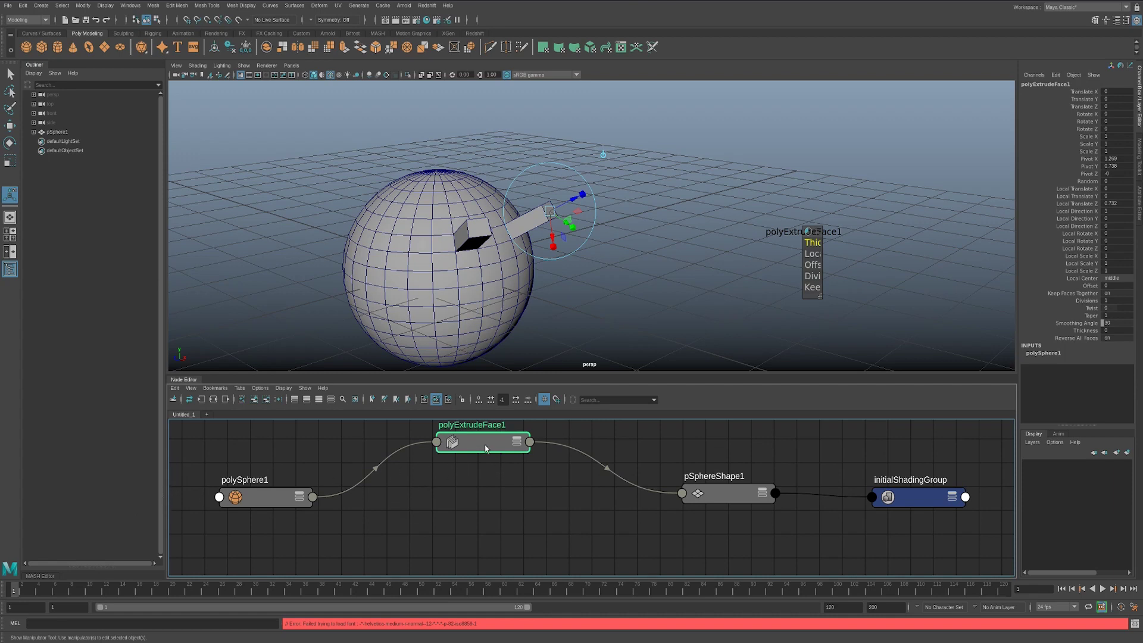
pyautogui.moveTo(488, 448); pyautogui.dragTo(489, 453)
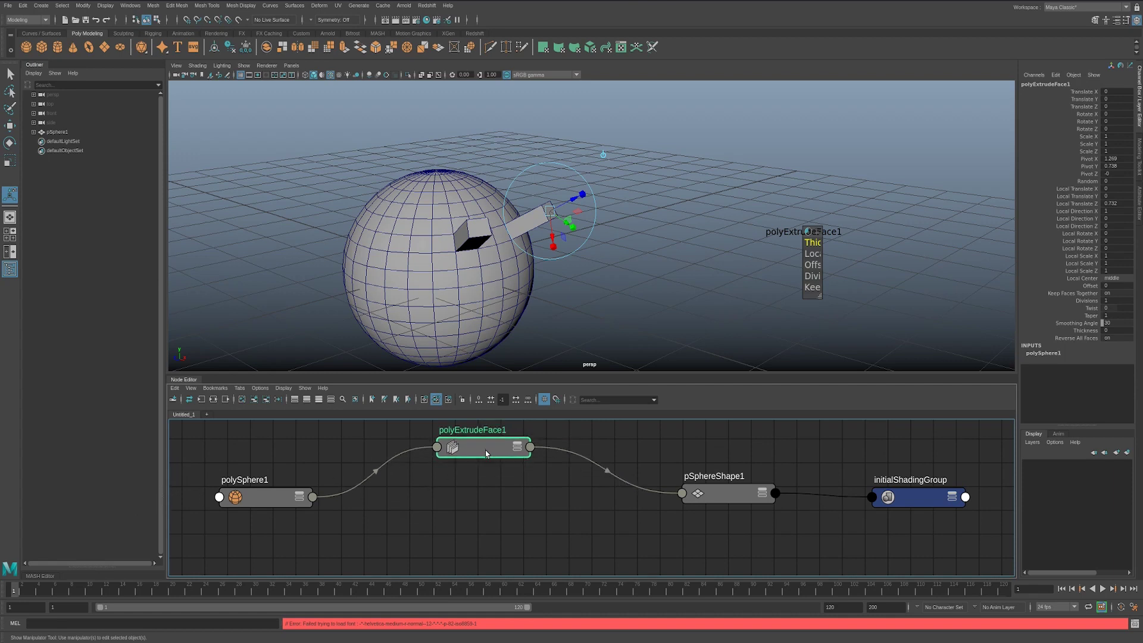
pyautogui.click(734, 500)
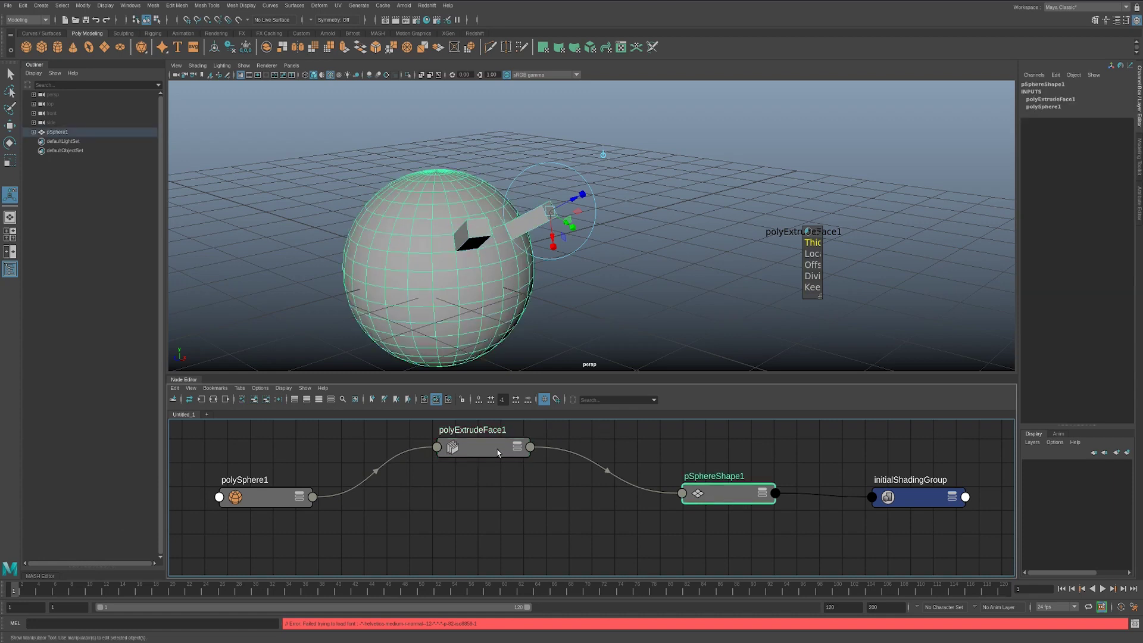
# Disconnect polySphere1's output from polyExtrudeFace1 and connect it directly to pSphereShape1's In Mesh.
pyautogui.moveTo(331, 497); pyautogui.dragTo(399, 487)
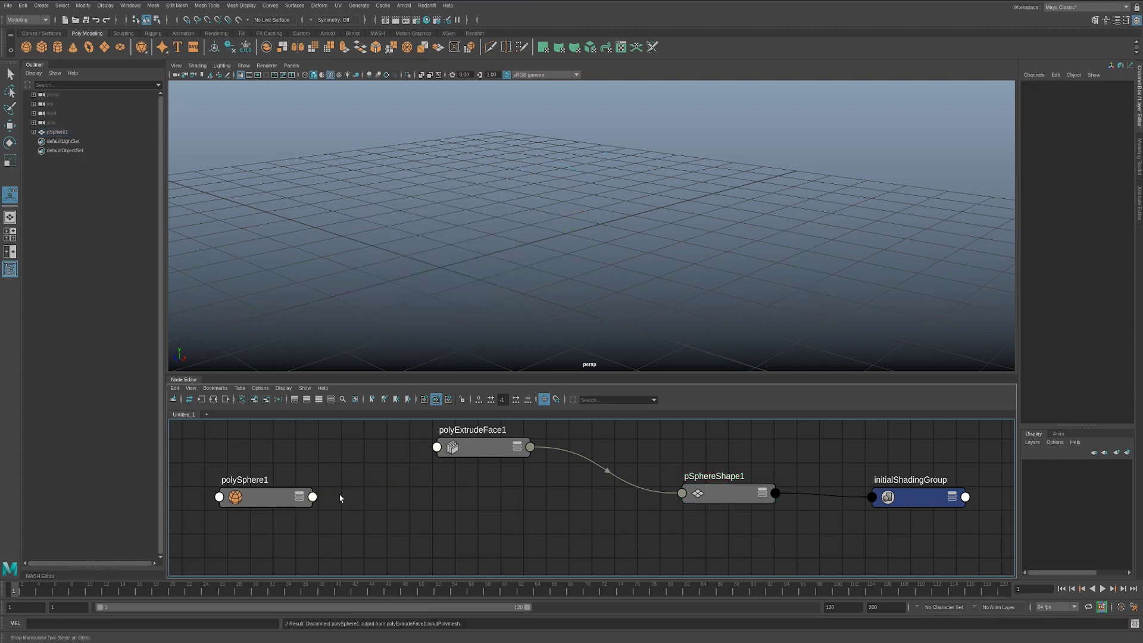
pyautogui.click(312, 496)
pyautogui.click(334, 504)
pyautogui.click(682, 494)
pyautogui.click(704, 496)
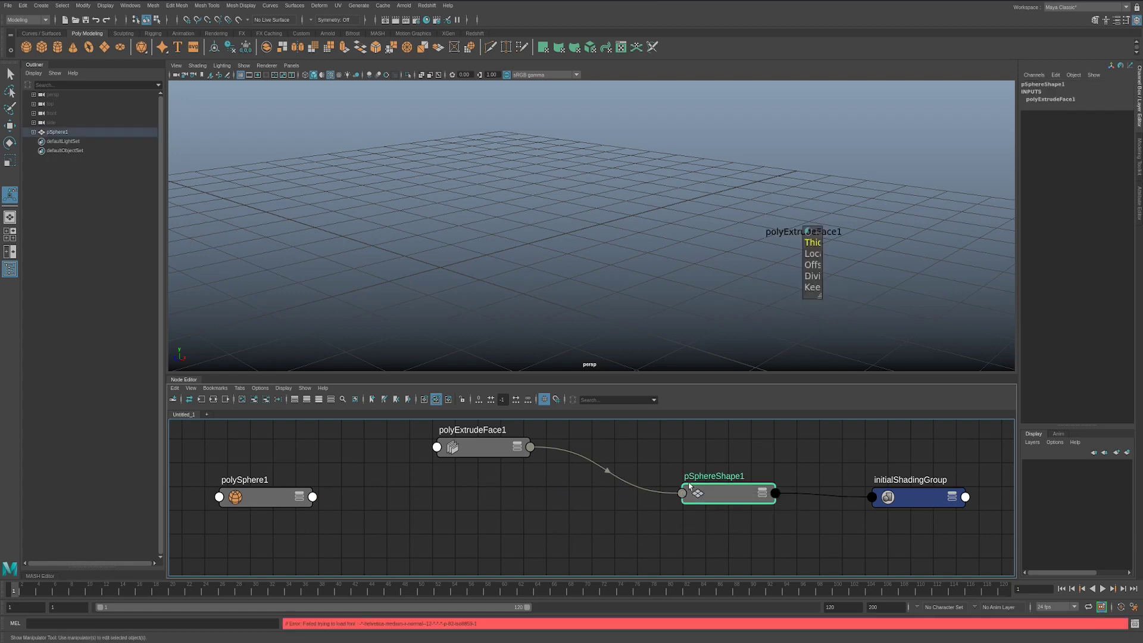
pyautogui.moveTo(705, 497); pyautogui.dragTo(672, 493)
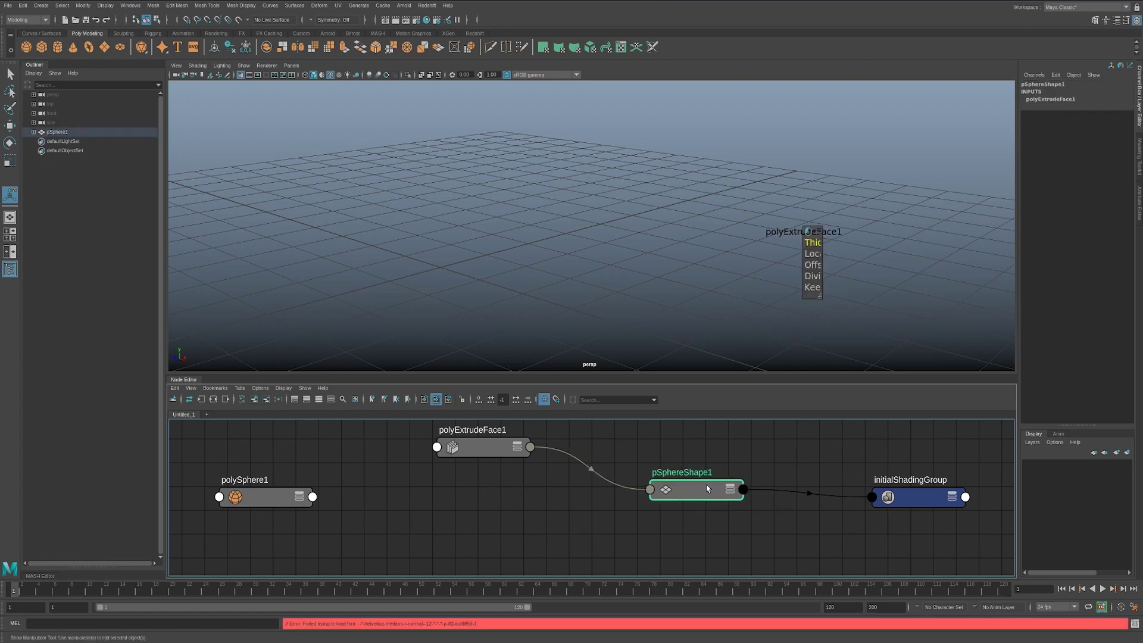
pyautogui.click(729, 489)
pyautogui.click(311, 497)
pyautogui.click(334, 502)
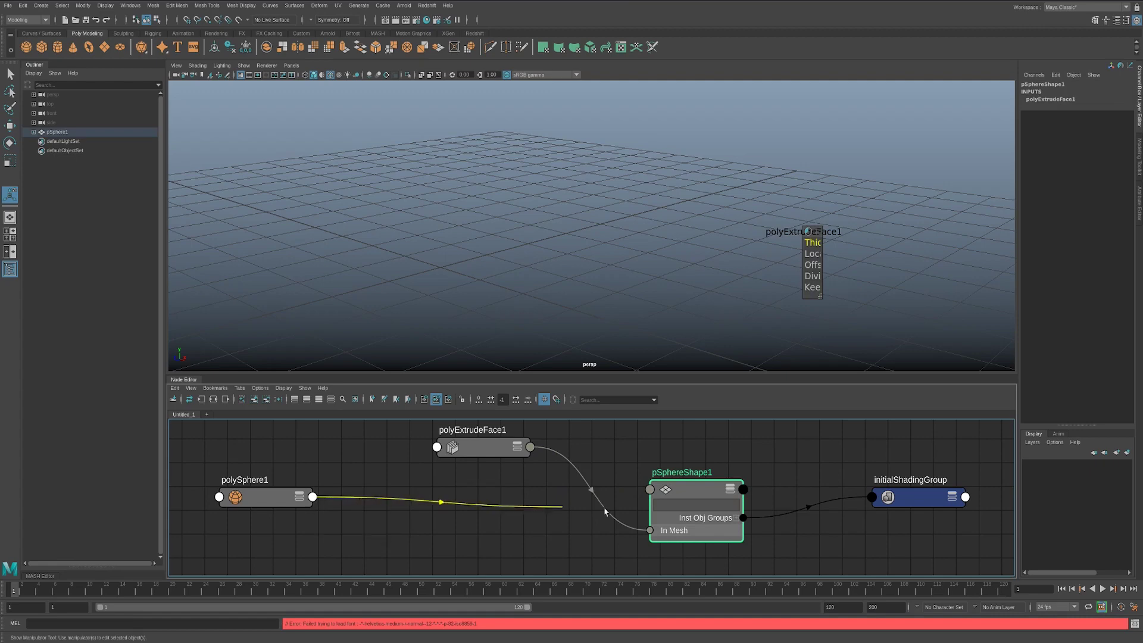
pyautogui.click(662, 530)
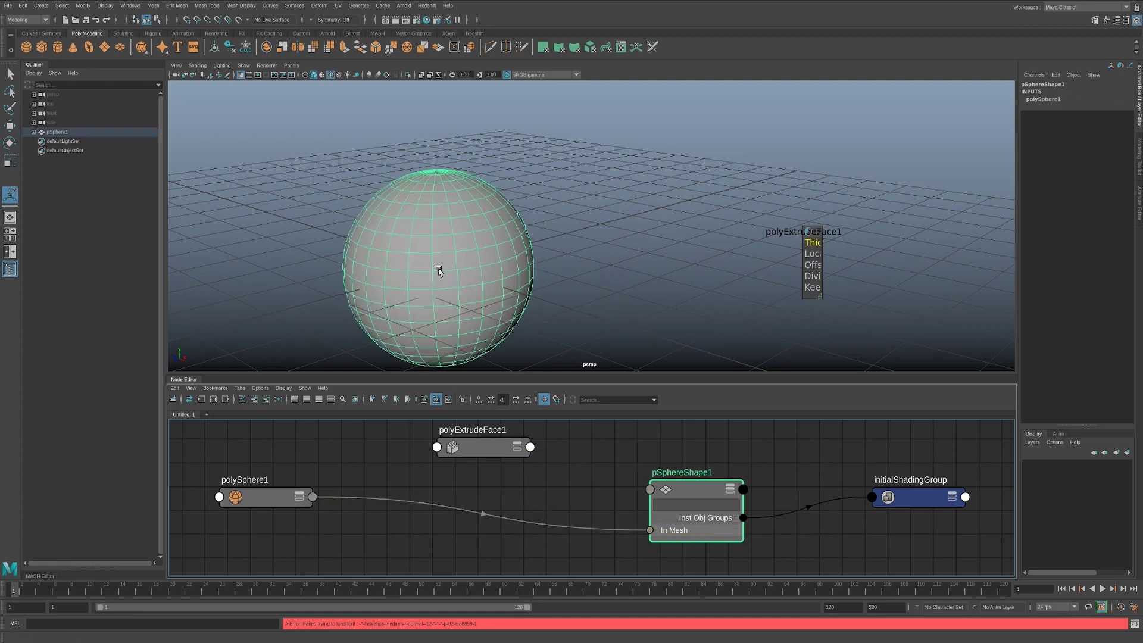
# Delete the disconnected polyExtrudeFace1 node and move polySphere1 closer to pSphereShape1.
pyautogui.moveTo(483, 454); pyautogui.dragTo(488, 460)
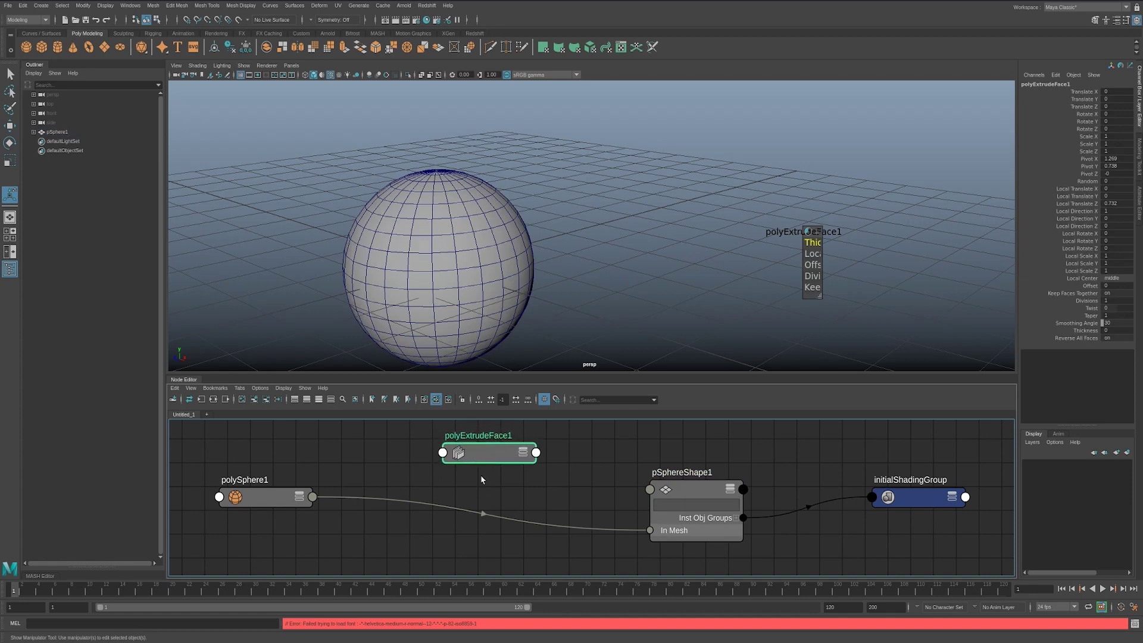
pyautogui.press('Delete')
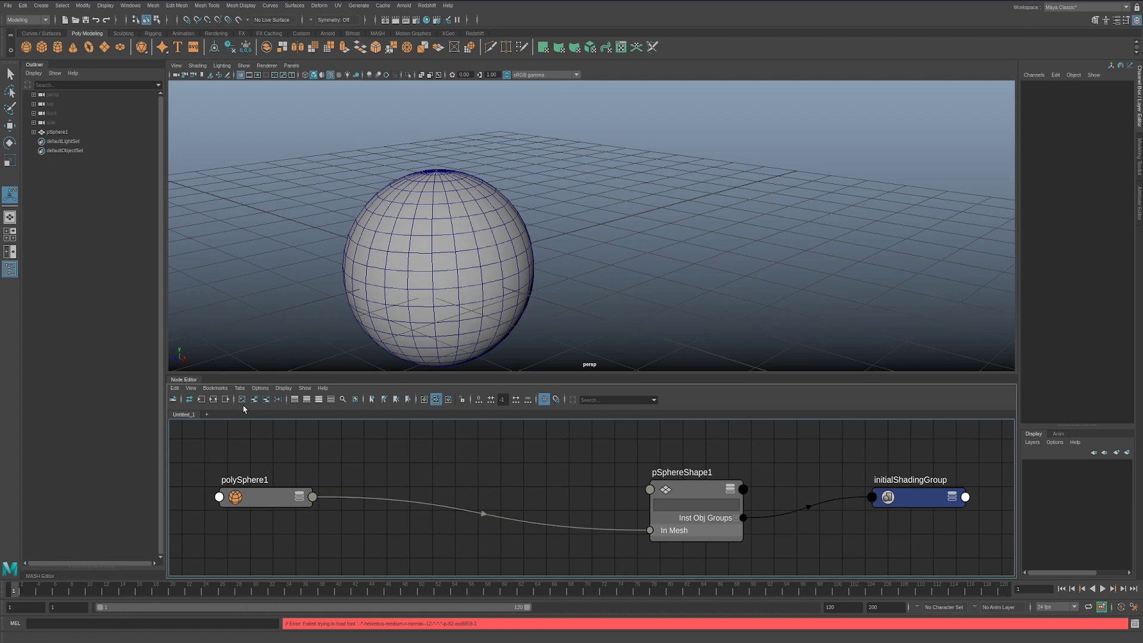
pyautogui.moveTo(280, 498); pyautogui.dragTo(375, 517)
pyautogui.moveTo(722, 485); pyautogui.dragTo(723, 474)
pyautogui.moveTo(378, 525); pyautogui.dragTo(424, 519)
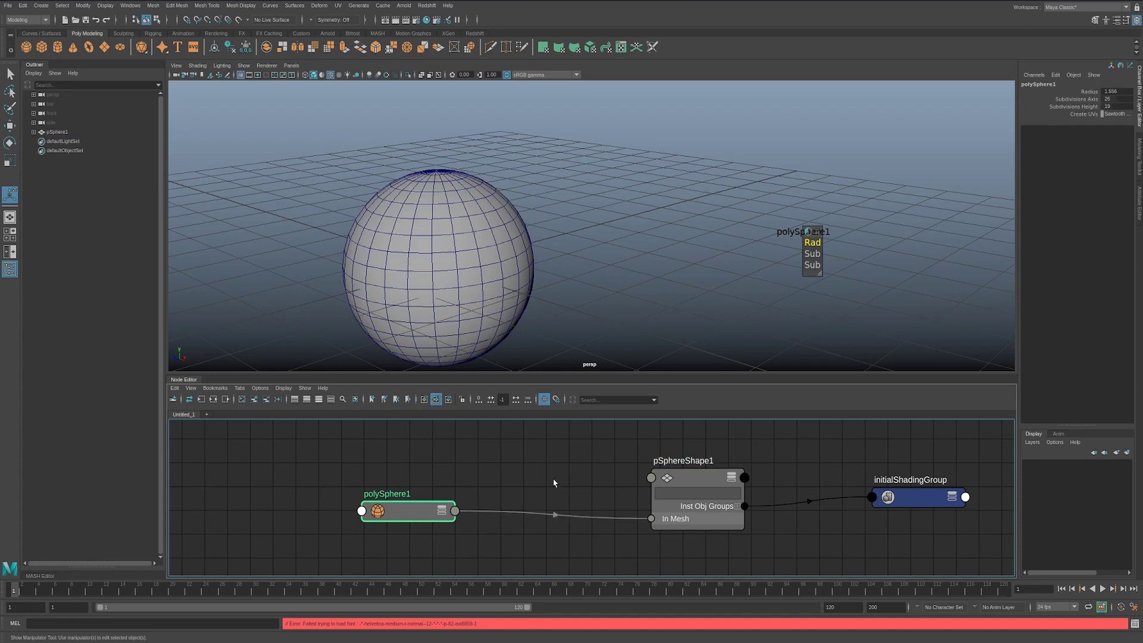
# Select all three nodes and lay out the graph automatically, repeating the layout after moving pSphereShape1 up out of line.
pyautogui.moveTo(322, 442); pyautogui.dragTo(1139, 641)
pyautogui.moveTo(968, 499); pyautogui.dragTo(965, 531)
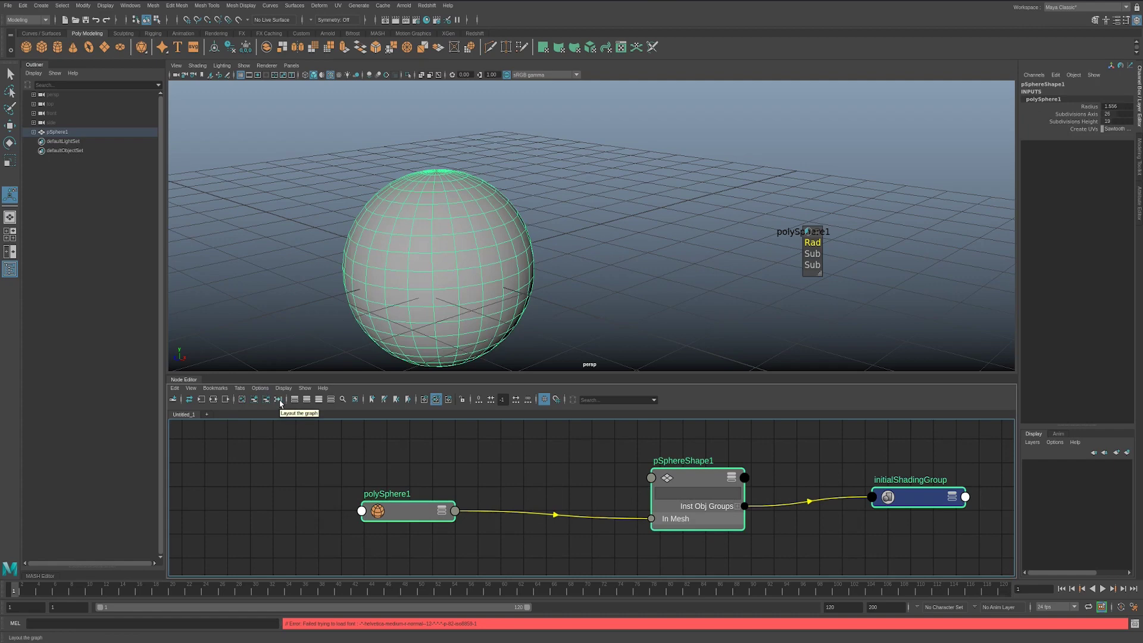
pyautogui.click(279, 402)
pyautogui.click(492, 464)
pyautogui.moveTo(584, 487); pyautogui.dragTo(586, 441)
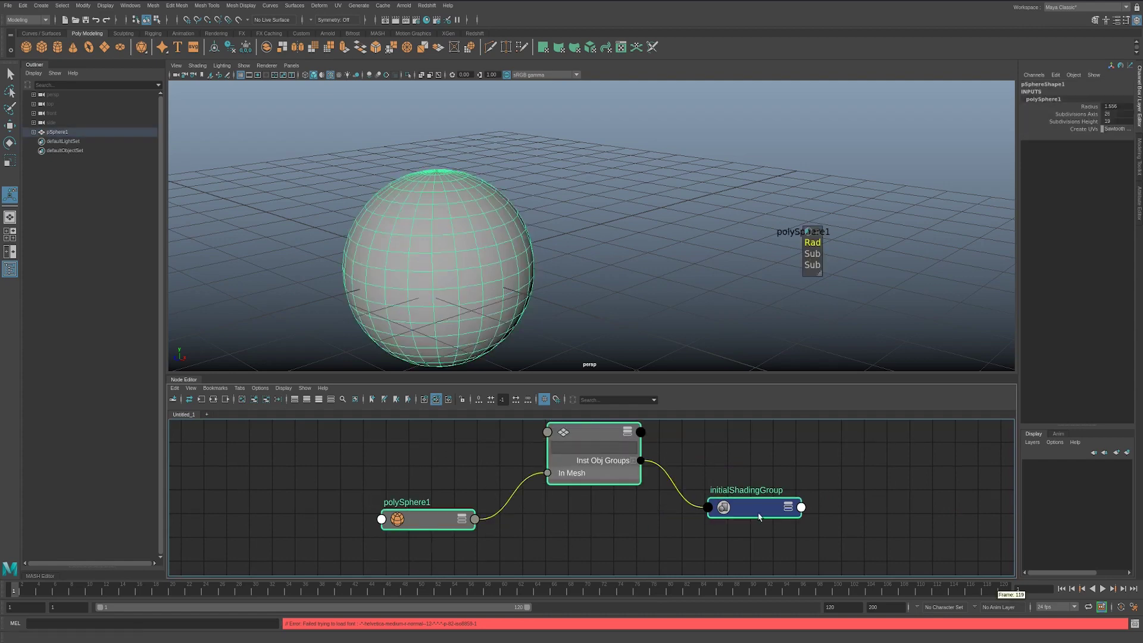
pyautogui.click(278, 399)
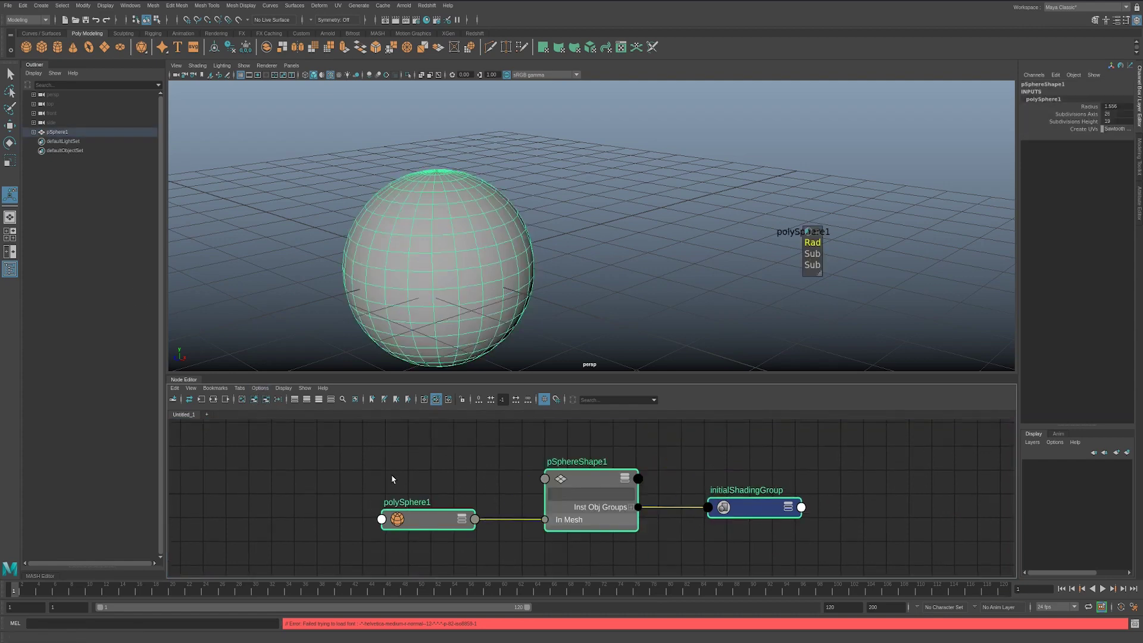
pyautogui.click(491, 462)
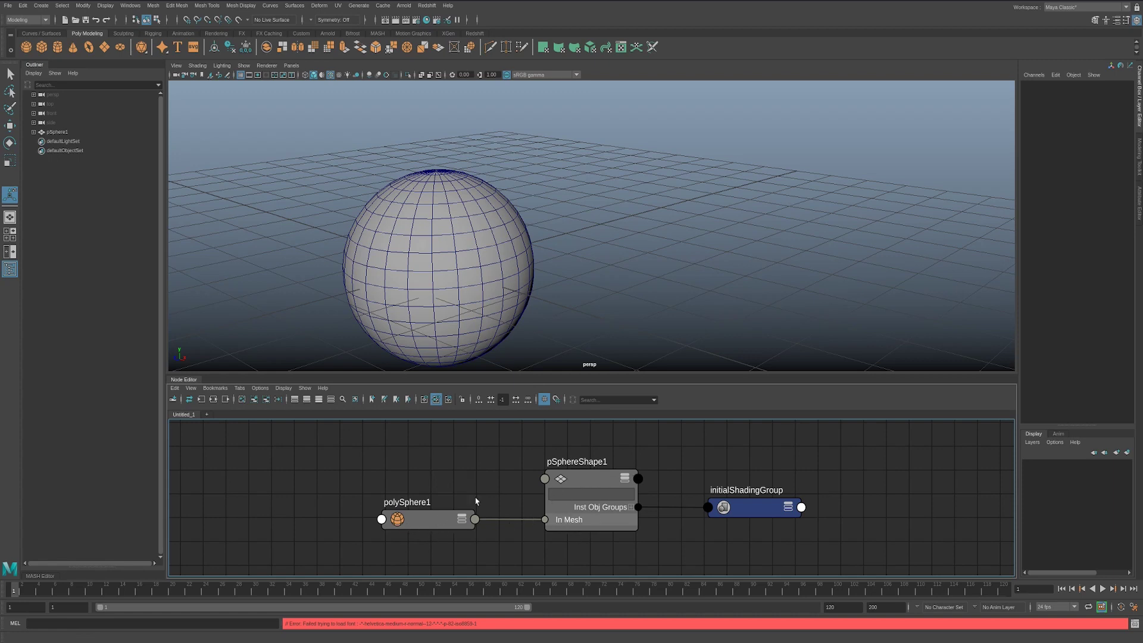
# Move polySphere1 farther away from pSphereShape1, and hide the attributes on both nodes.
pyautogui.moveTo(416, 519); pyautogui.dragTo(310, 503)
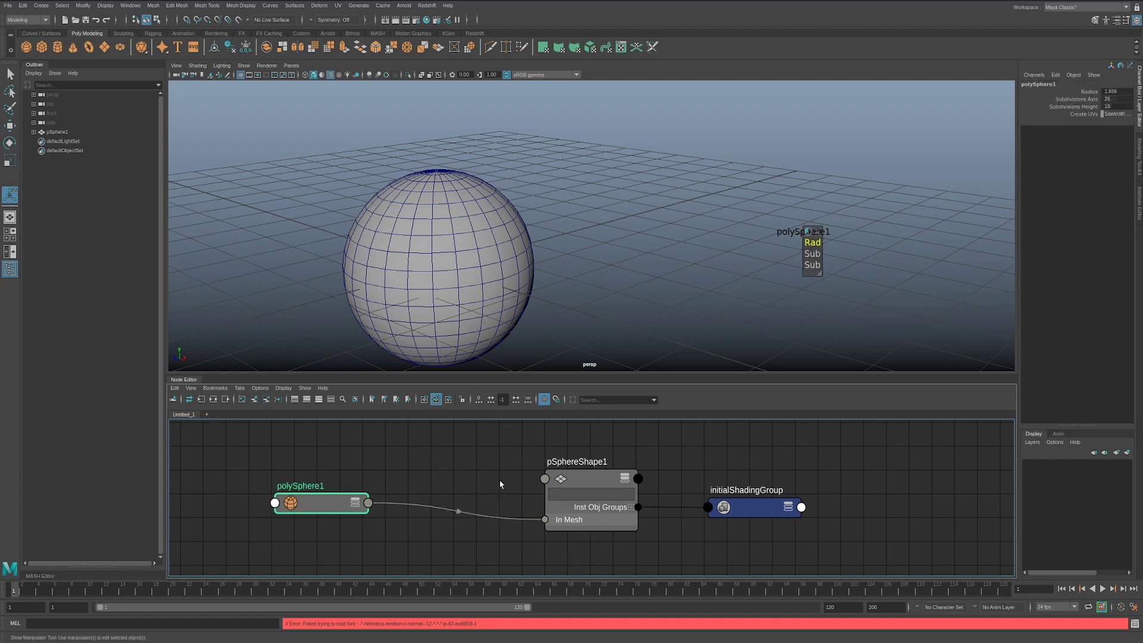
pyautogui.click(294, 400)
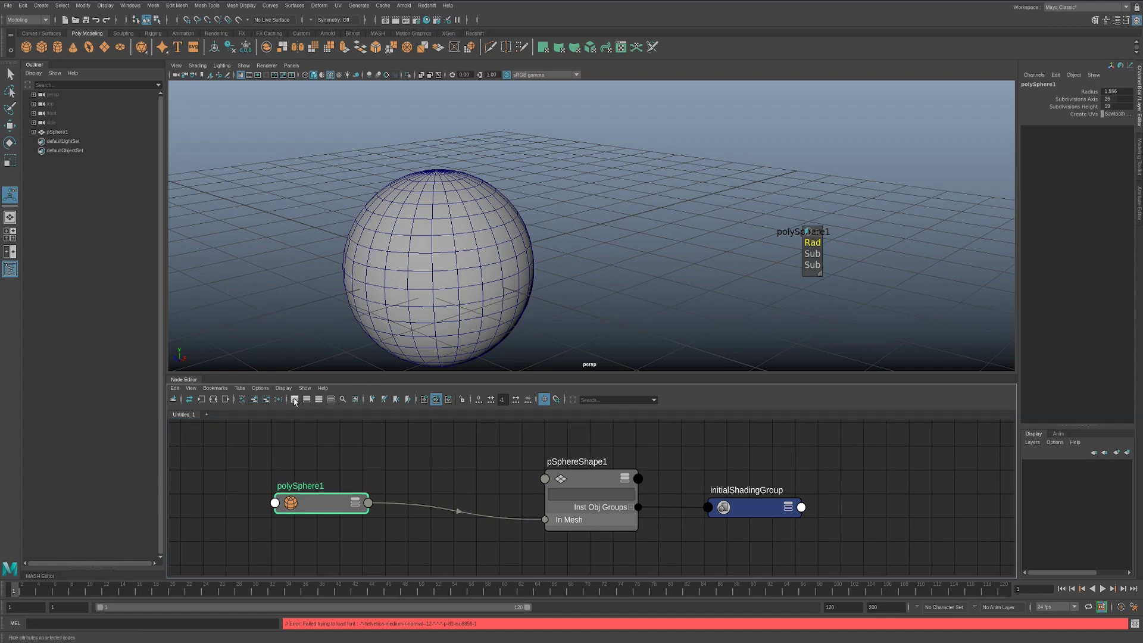
pyautogui.click(603, 477)
pyautogui.press('1')
pyautogui.moveTo(569, 487); pyautogui.dragTo(526, 506)
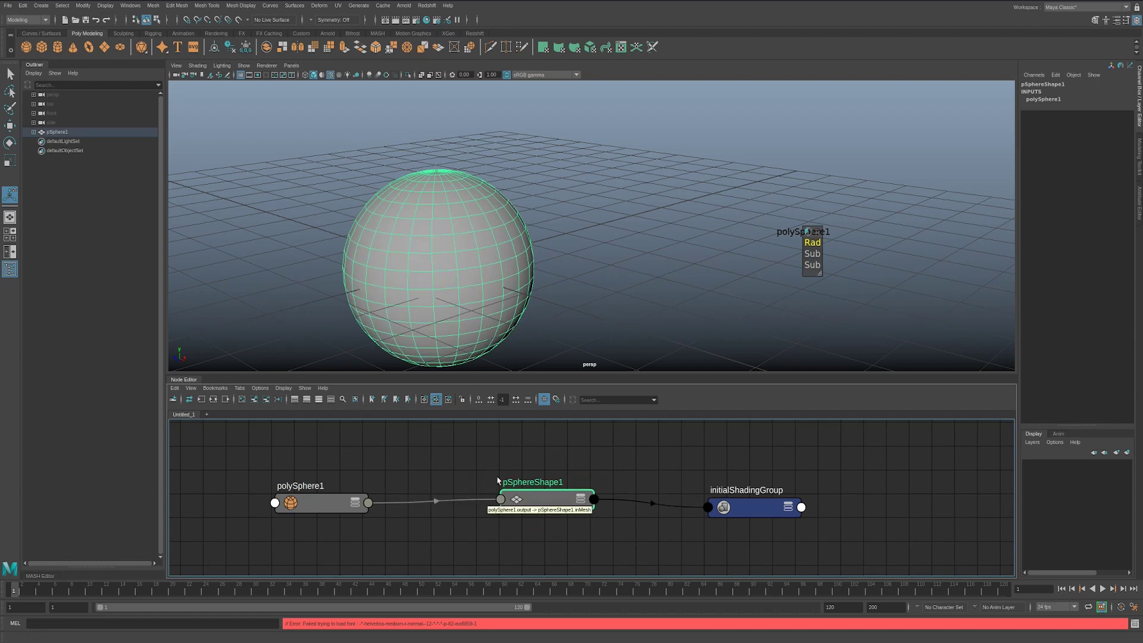
# Show only the connected attributes on pSphereShape1 and shift the node up to line up with polySphere1.
pyautogui.moveTo(465, 502)
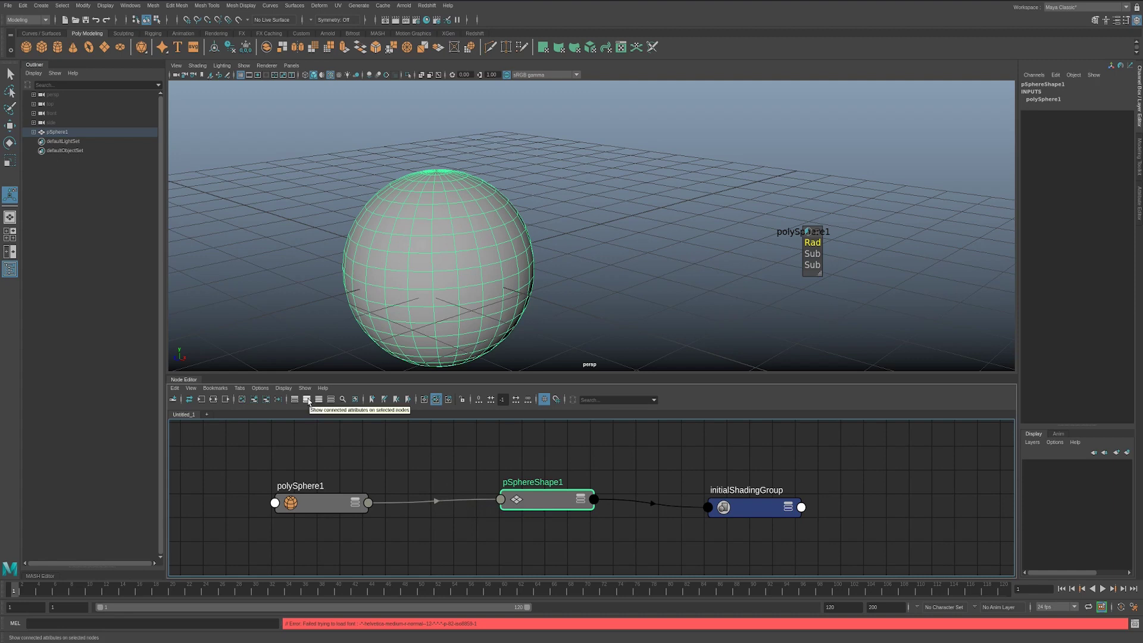
pyautogui.click(307, 400)
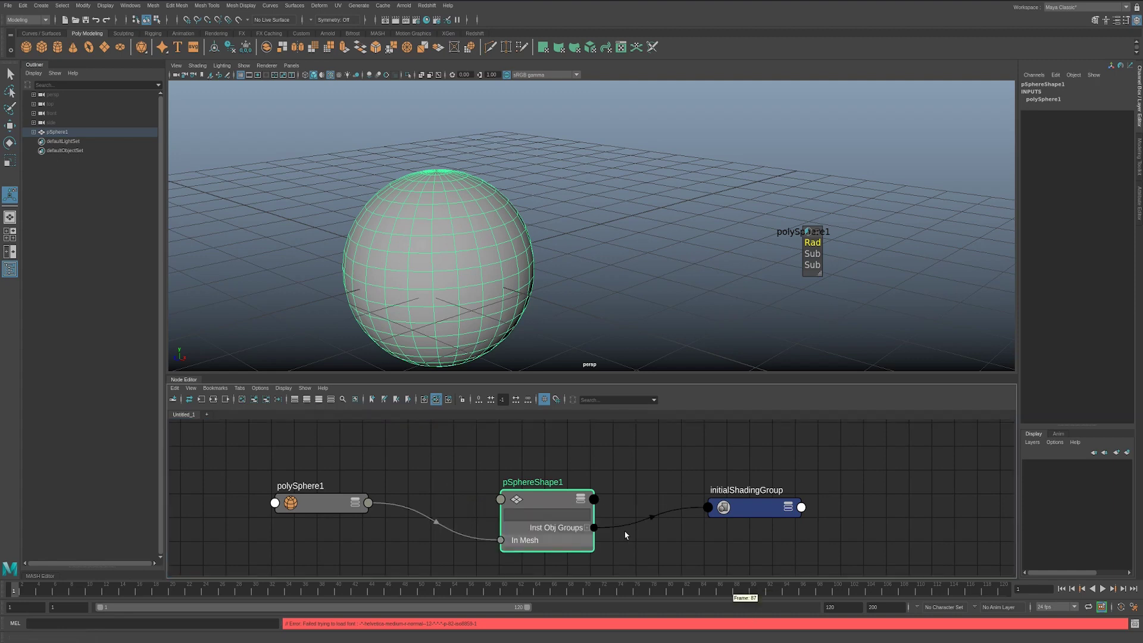
pyautogui.moveTo(557, 509); pyautogui.dragTo(517, 473)
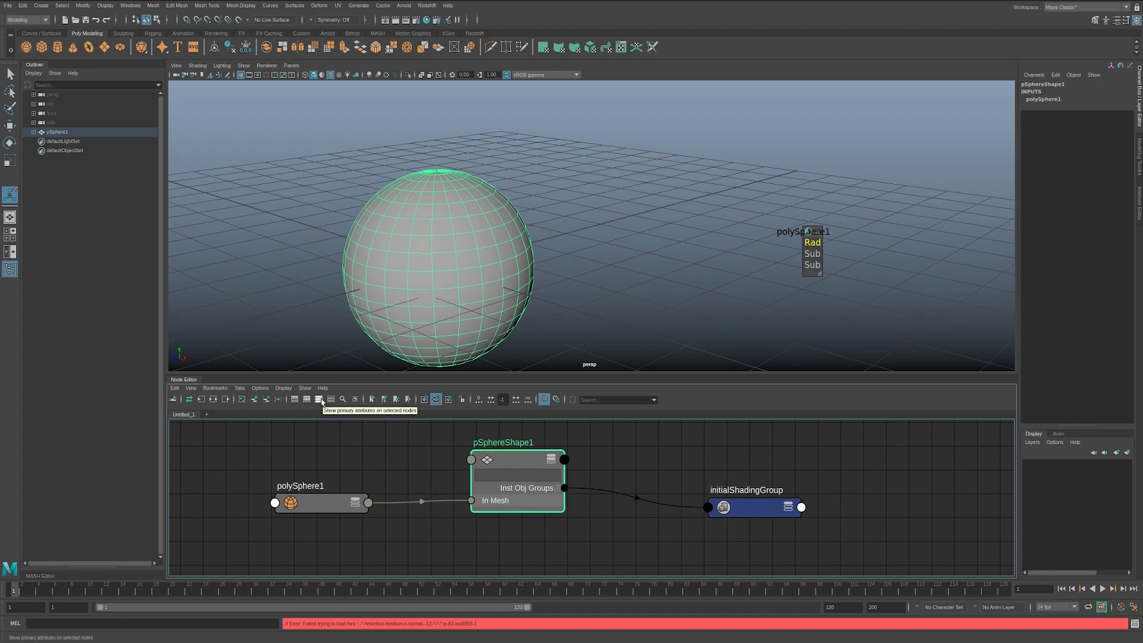
# Show the primary attributes on pSphereShape1 and frame the expanded node to examine its attribute list.
pyautogui.click(320, 400)
pyautogui.scroll(-4, 527, 476)
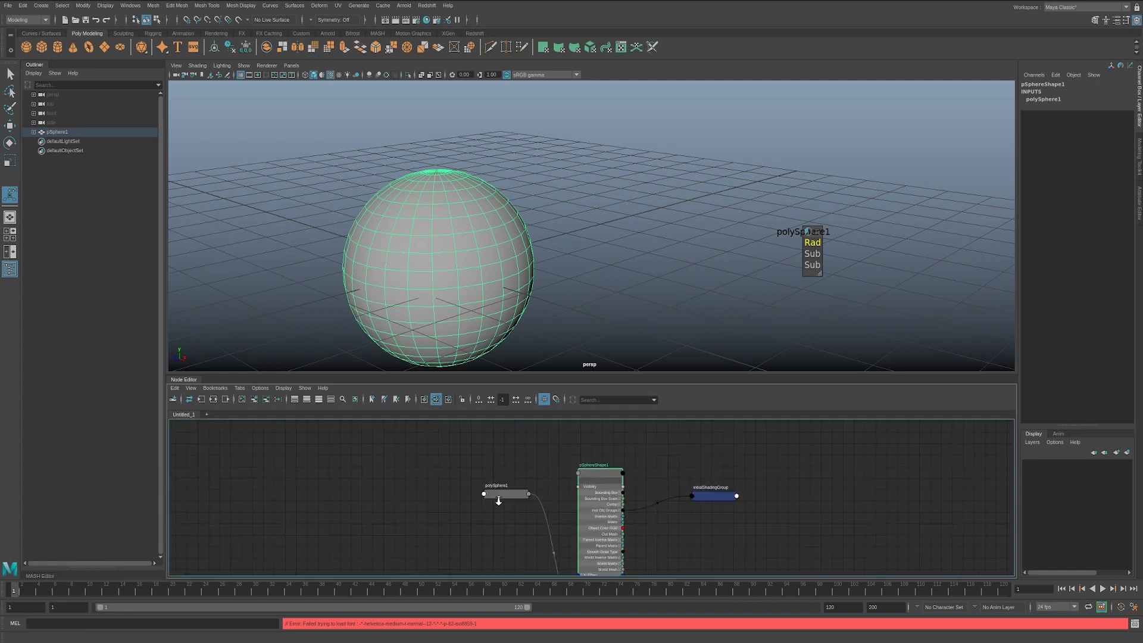
pyautogui.moveTo(603, 472); pyautogui.dragTo(593, 417)
pyautogui.scroll(1, 579, 490)
pyautogui.keyDown('alt'); pyautogui.moveTo(689, 484); pyautogui.dragTo(669, 509, button='middle'); pyautogui.keyUp('alt')
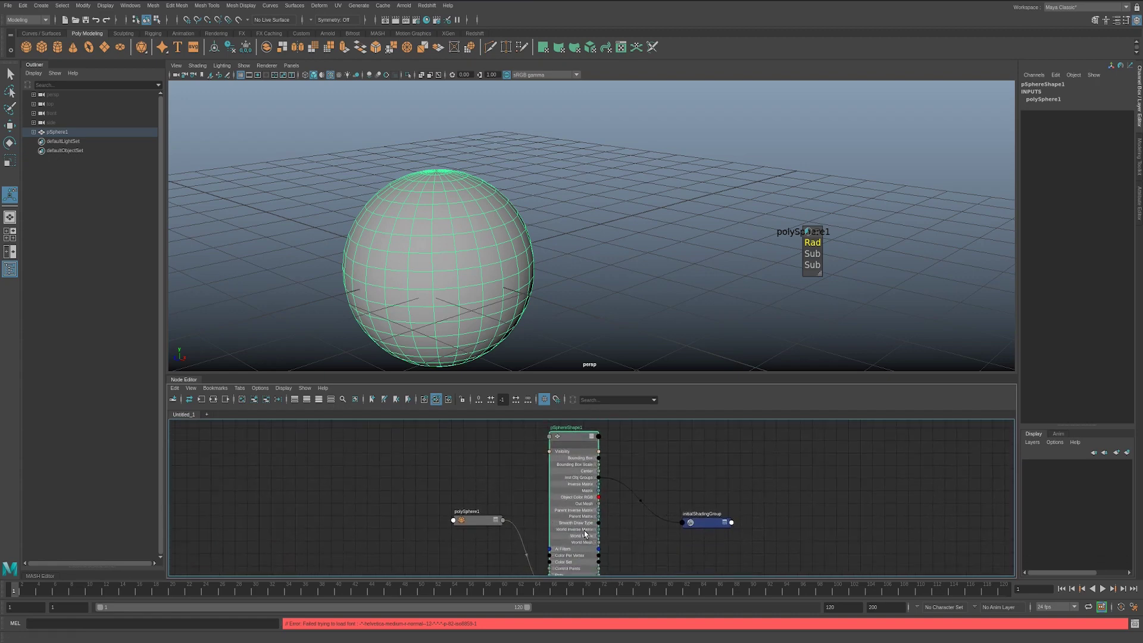
pyautogui.scroll(3, 599, 498)
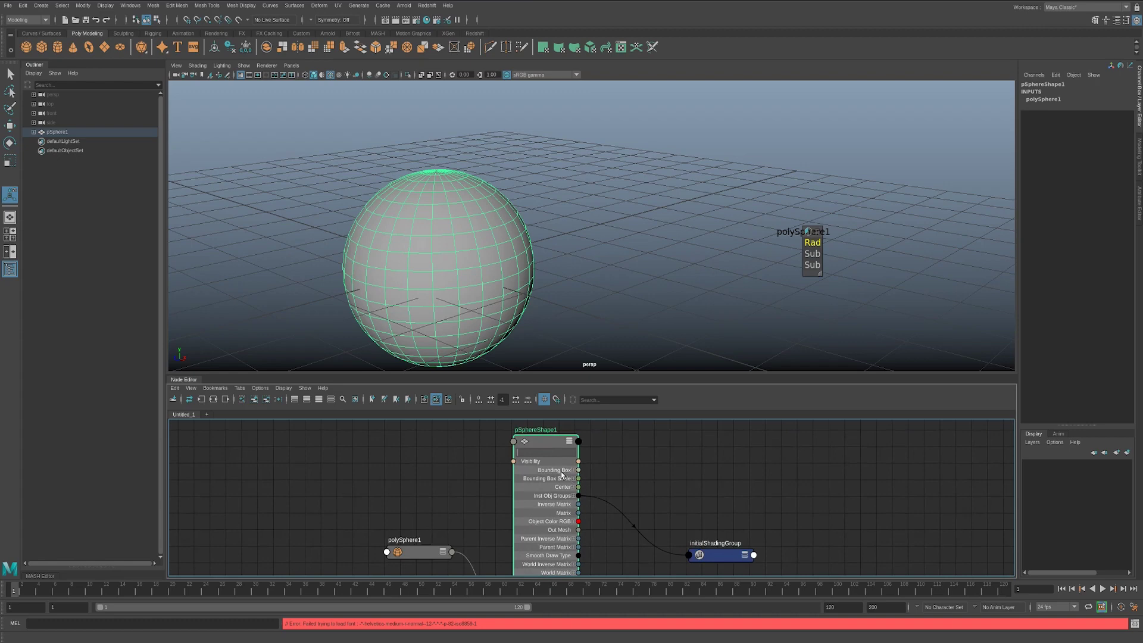
# Filter pSphereShape1's attribute list by "mesh", and clear the filter to bring back its full attribute list.
pyautogui.write('mesh')
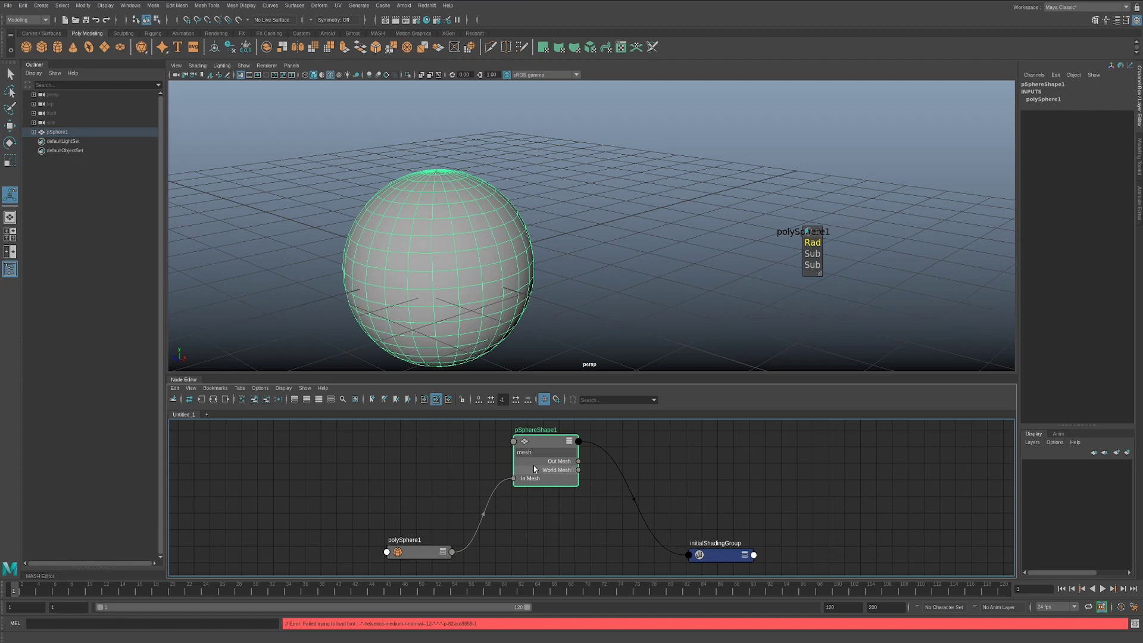
pyautogui.moveTo(537, 452); pyautogui.dragTo(493, 461)
pyautogui.press('BackSpace')
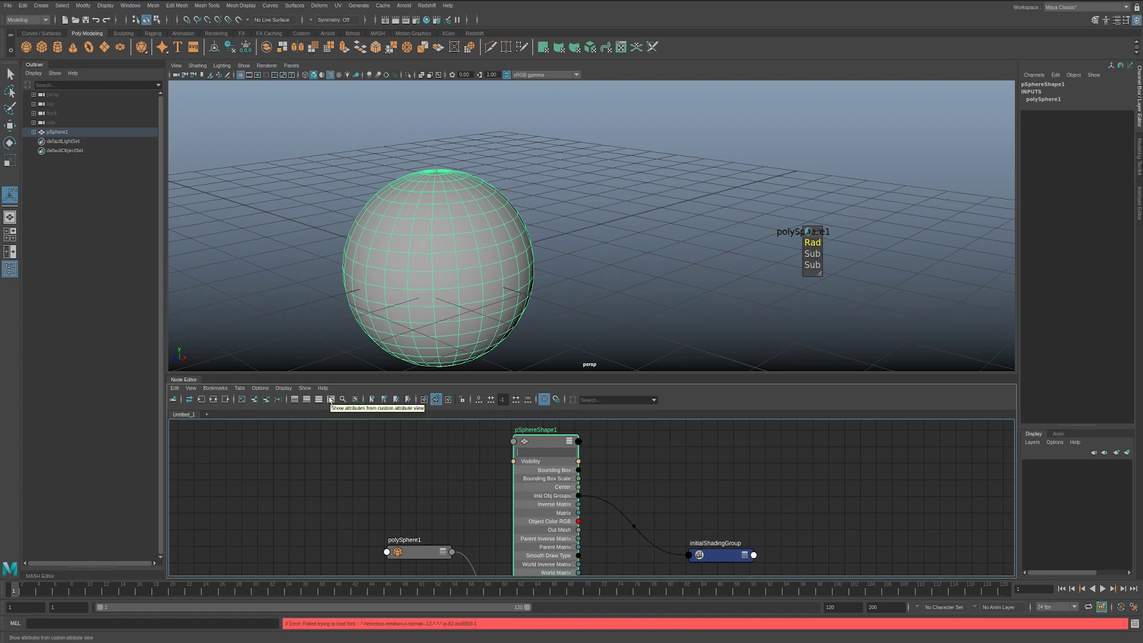
# Deselect and reselect pSphereShape1 in the Node Editor, and nudge the node slightly down.
pyautogui.click(591, 445)
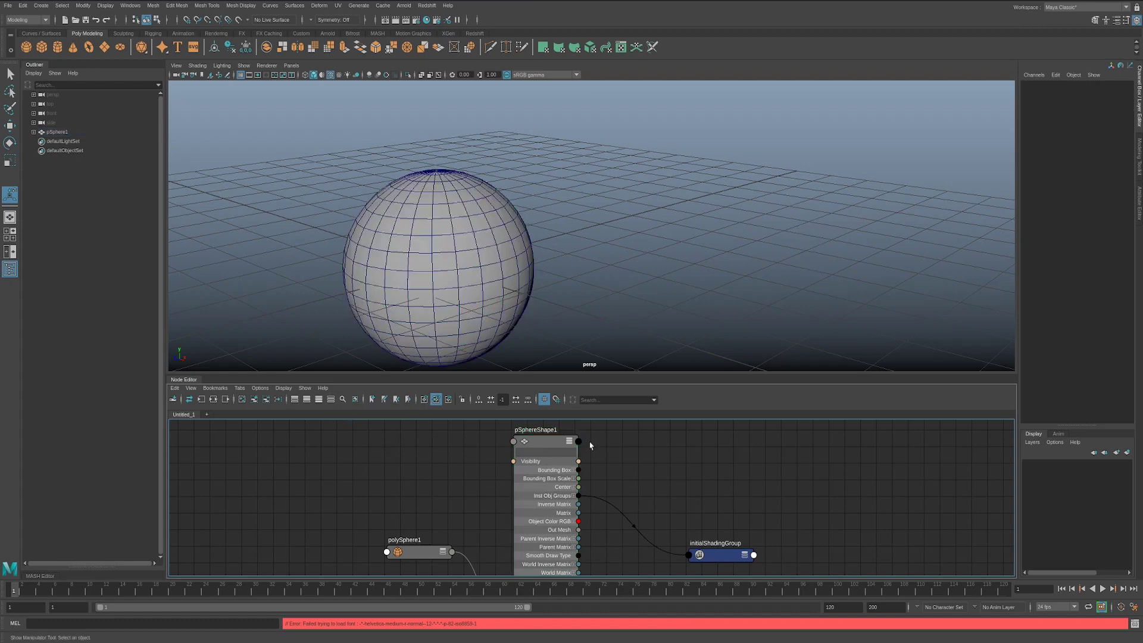
pyautogui.click(559, 444)
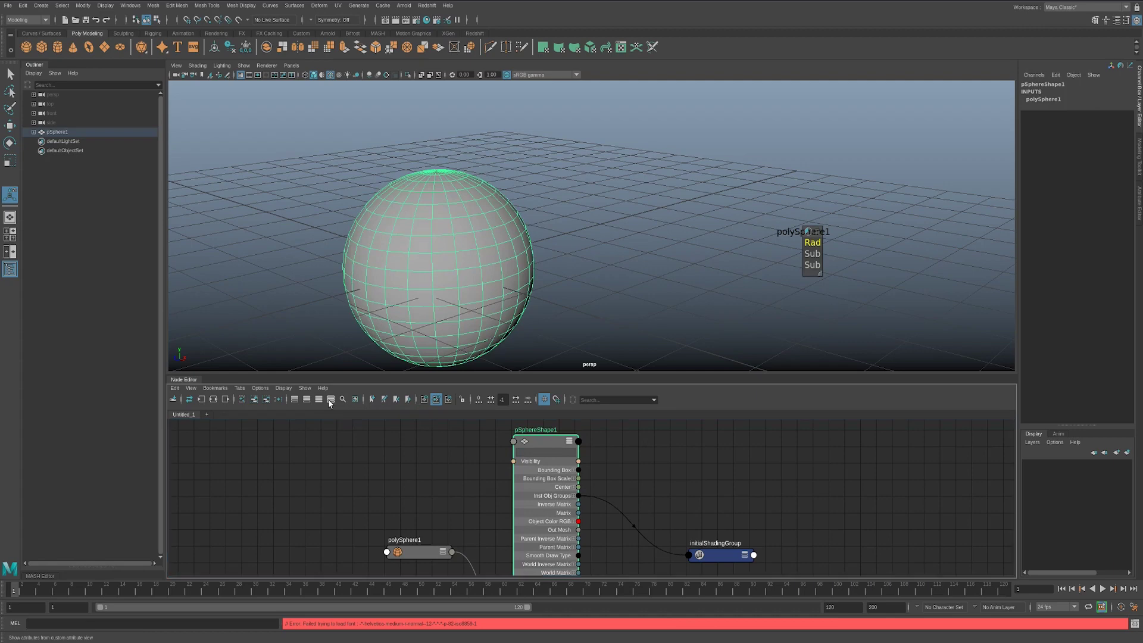
pyautogui.moveTo(469, 520)
pyautogui.keyDown('alt'); pyautogui.mouseDown(button='middle')
pyautogui.moveTo(395, 414)
pyautogui.moveTo(470, 506)
pyautogui.moveTo(467, 530)
pyautogui.mouseUp(button='middle'); pyautogui.keyUp('alt')
pyautogui.click(467, 531)
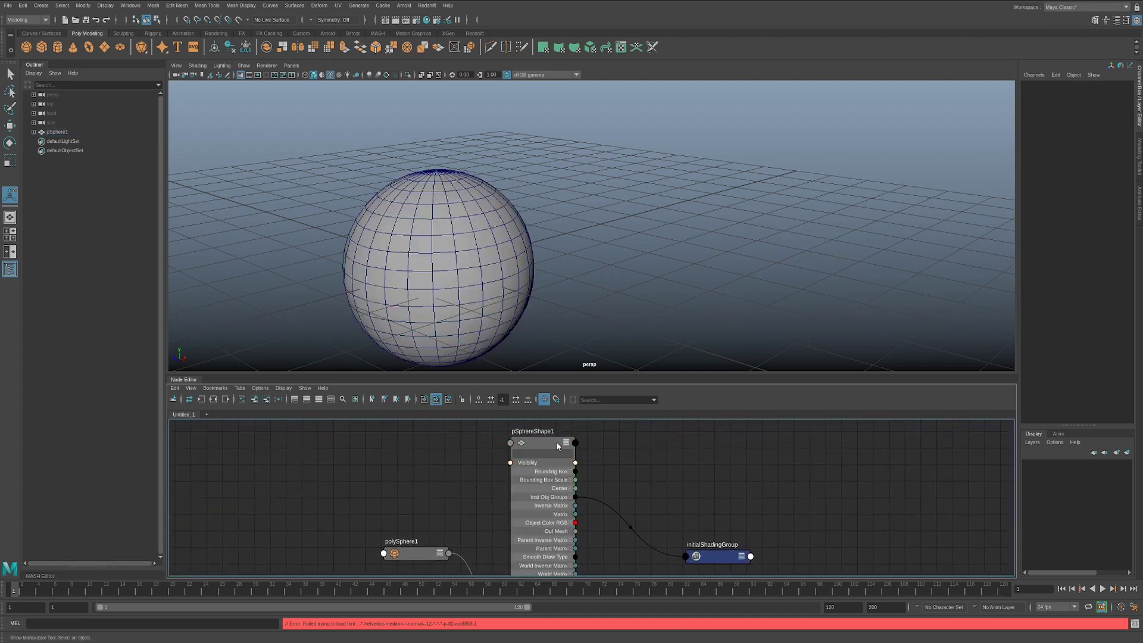
pyautogui.moveTo(550, 447); pyautogui.dragTo(550, 454)
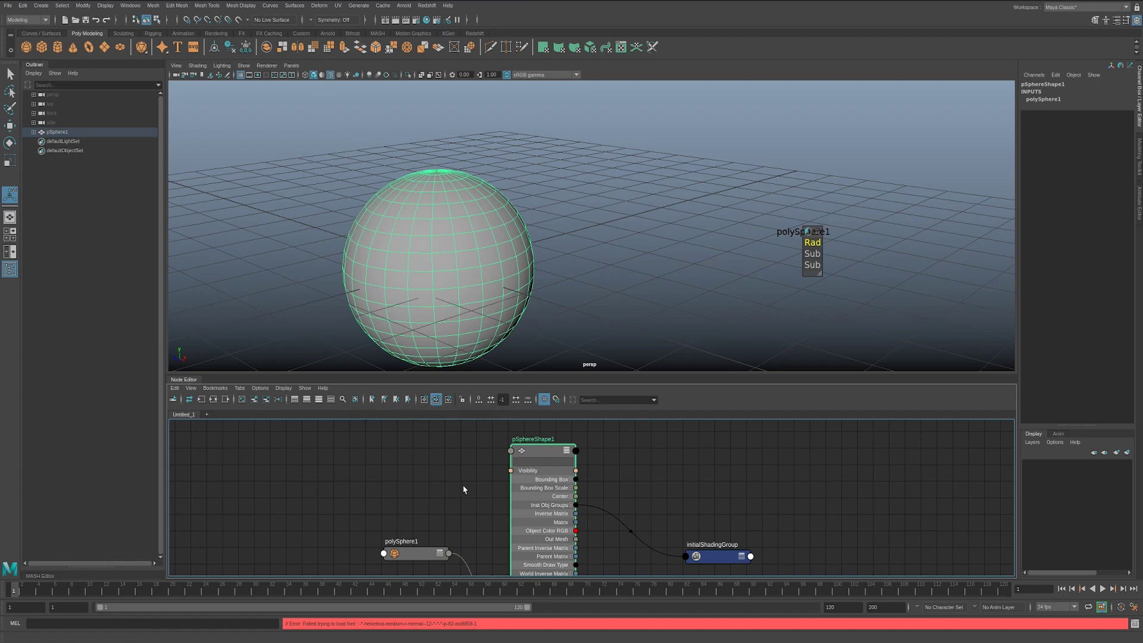
# Toggle the attribute filter field on pSphereShape1 off and on several times, leaving it displayed.
pyautogui.click(343, 400)
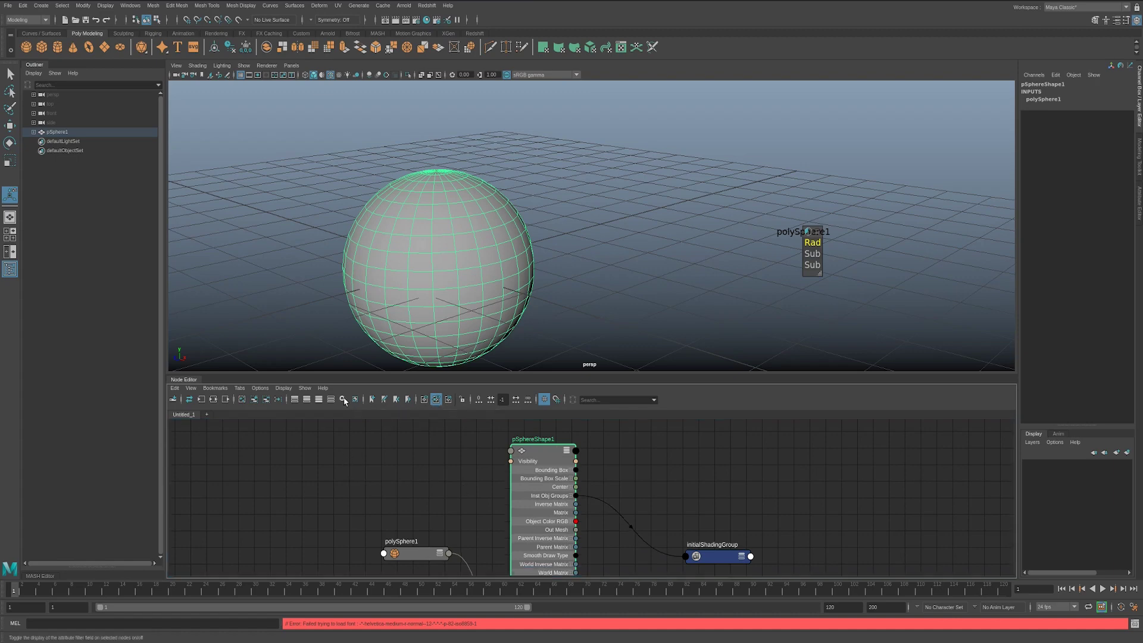
pyautogui.click(343, 400)
pyautogui.click(344, 399)
pyautogui.click(343, 399)
pyautogui.click(343, 399)
pyautogui.click(343, 400)
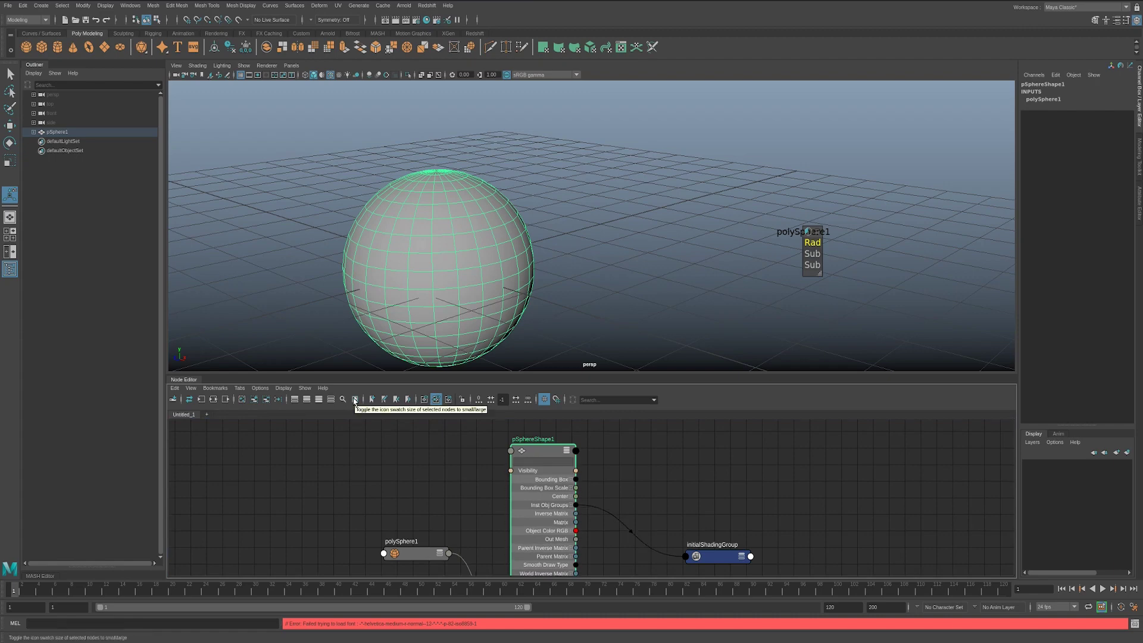
# Enlarge the icon swatch on pSphereShape1 and move polySphere1 up level with the top of that node.
pyautogui.click(355, 400)
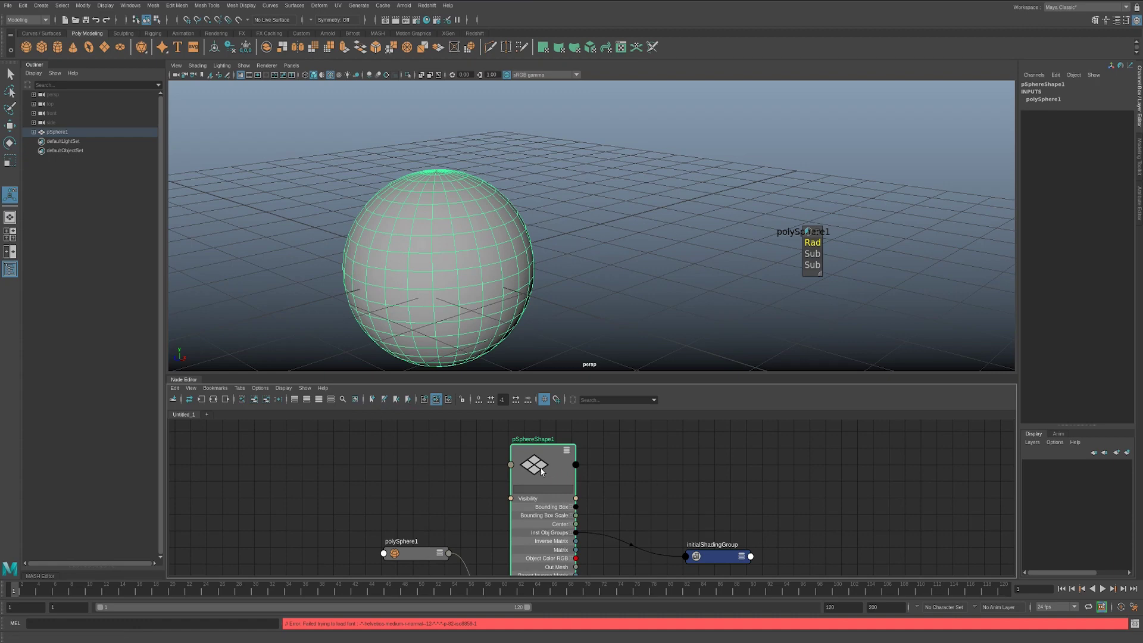
pyautogui.moveTo(408, 553); pyautogui.dragTo(364, 470)
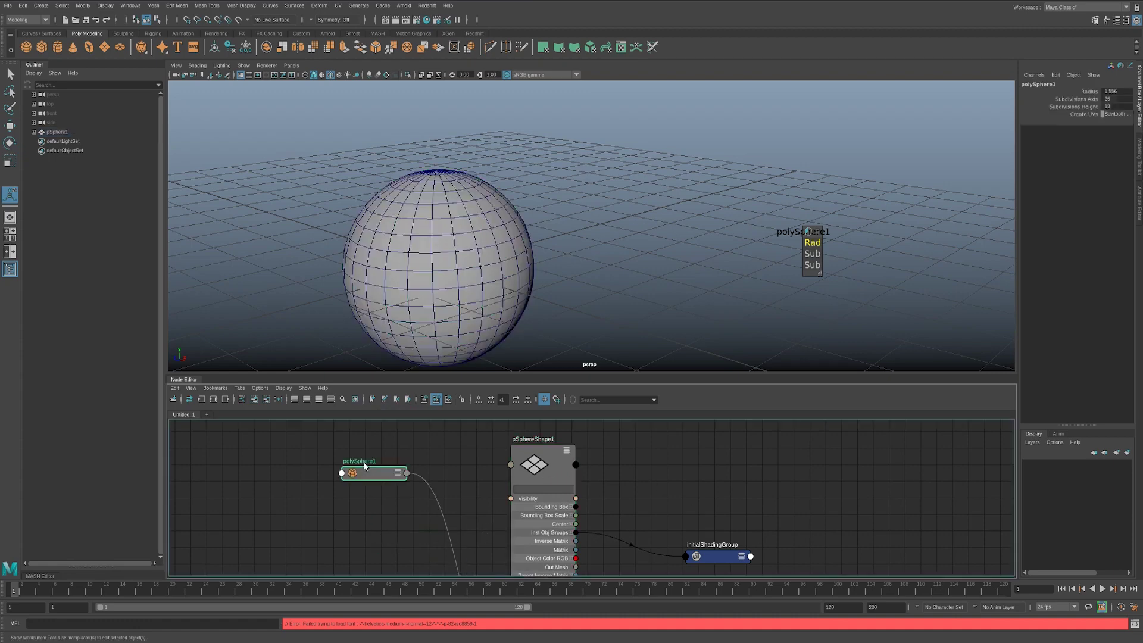
pyautogui.keyDown('alt'); pyautogui.moveTo(475, 472); pyautogui.dragTo(423, 490, button='middle'); pyautogui.keyUp('alt')
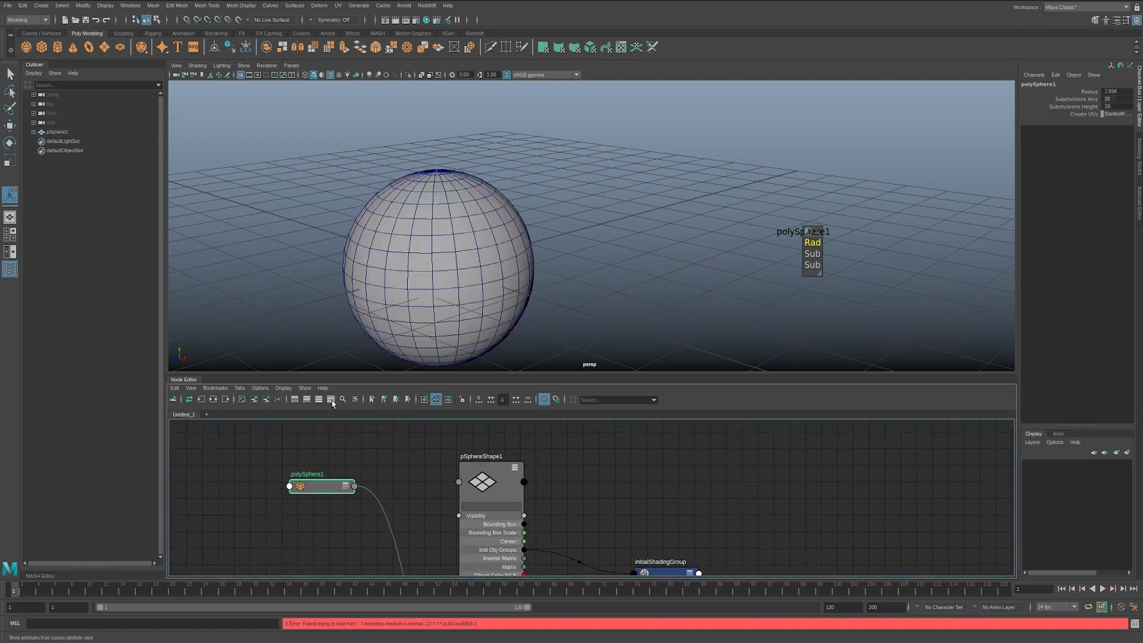
# Cycle polySphere1 through its attribute display modes, finishing with its primary attributes shown.
pyautogui.press('3')
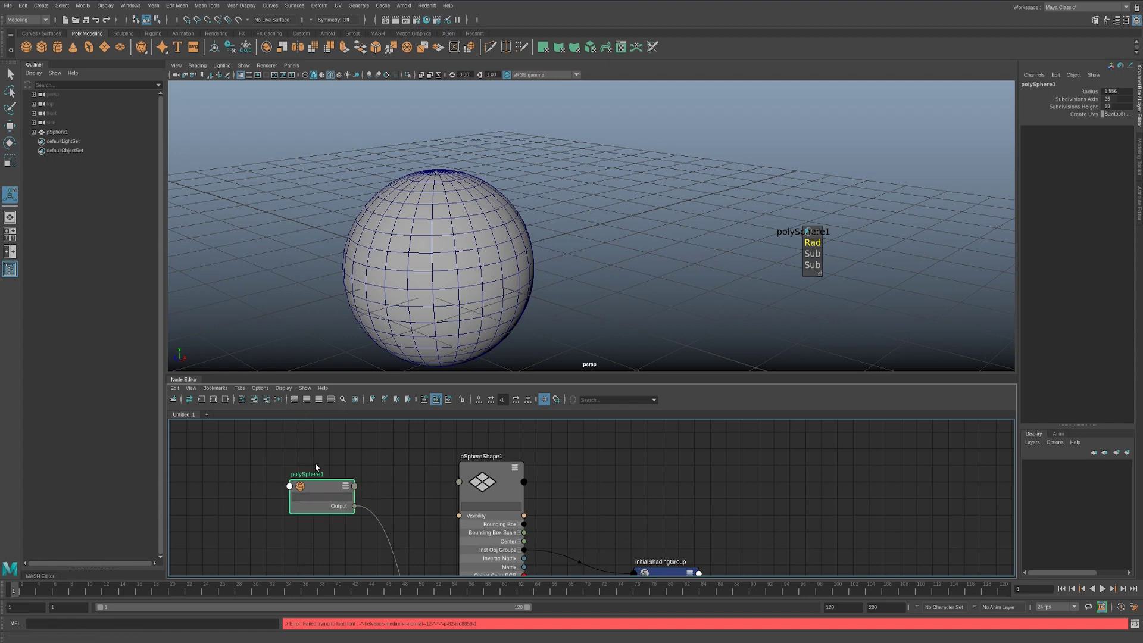
pyautogui.press('1')
pyautogui.press('3')
pyautogui.press('2')
pyautogui.press('3')
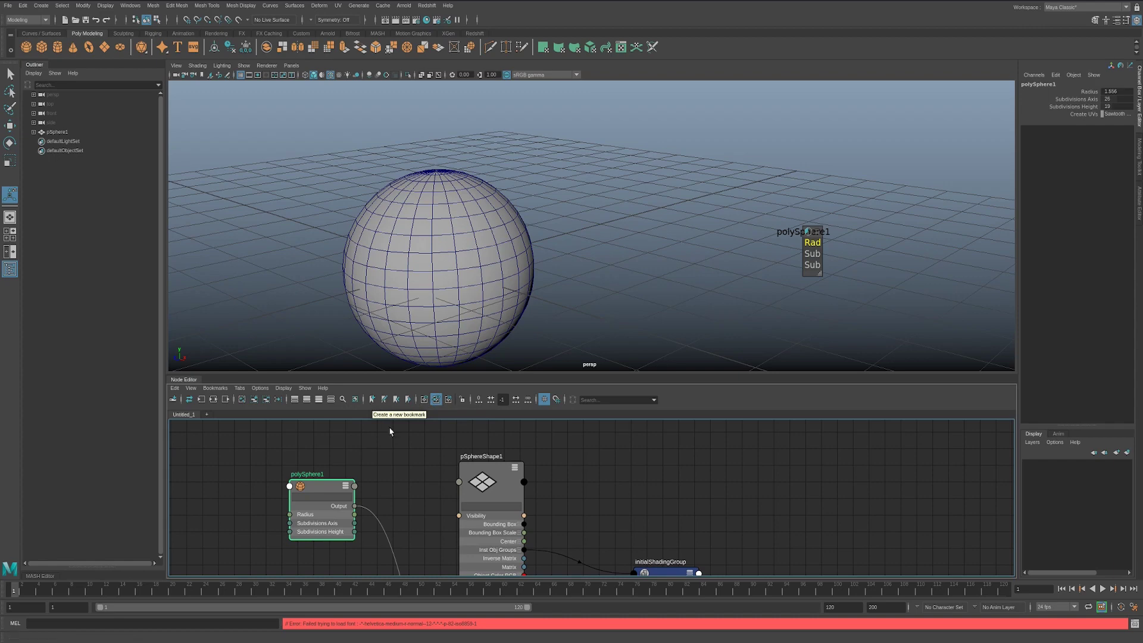
pyautogui.keyDown('alt'); pyautogui.moveTo(611, 530); pyautogui.dragTo(614, 473, button='middle'); pyautogui.keyUp('alt')
pyautogui.keyDown('alt'); pyautogui.moveTo(615, 474); pyautogui.dragTo(471, 481, button='right'); pyautogui.keyUp('alt')
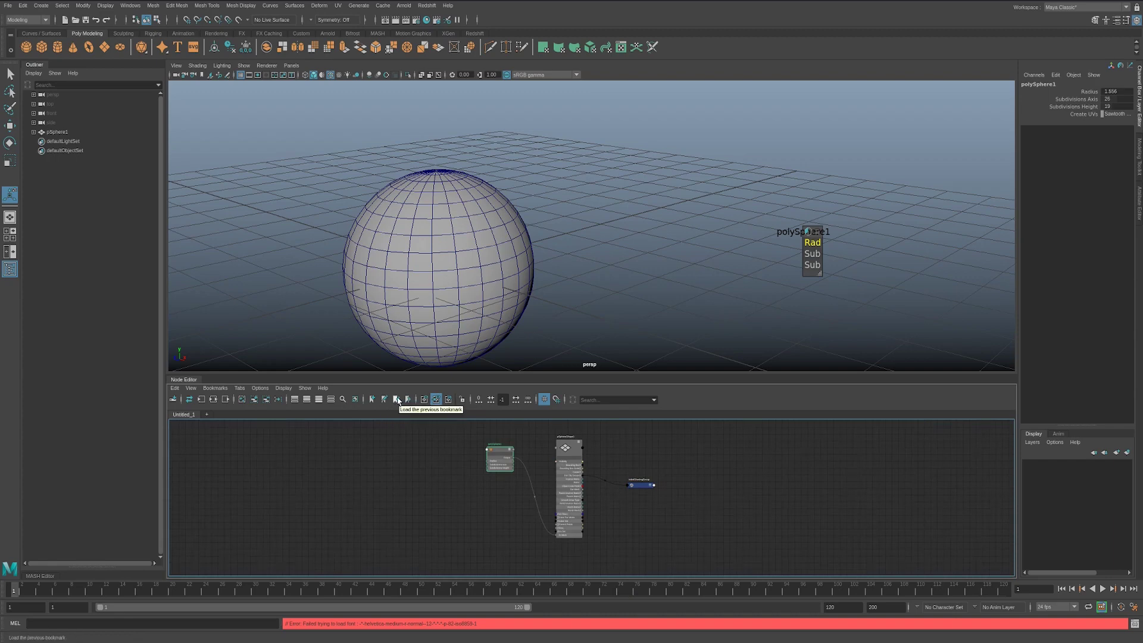
pyautogui.keyDown('alt'); pyautogui.moveTo(566, 525); pyautogui.dragTo(487, 531, button='middle'); pyautogui.keyUp('alt')
pyautogui.keyDown('alt'); pyautogui.moveTo(488, 531); pyautogui.dragTo(518, 530, button='right'); pyautogui.keyUp('alt')
pyautogui.keyDown('alt'); pyautogui.moveTo(518, 530); pyautogui.dragTo(509, 539, button='middle'); pyautogui.keyUp('alt')
pyautogui.keyDown('alt'); pyautogui.moveTo(509, 536); pyautogui.dragTo(545, 539, button='right'); pyautogui.keyUp('alt')
pyautogui.keyDown('alt'); pyautogui.moveTo(546, 518); pyautogui.dragTo(540, 532, button='middle'); pyautogui.keyUp('alt')
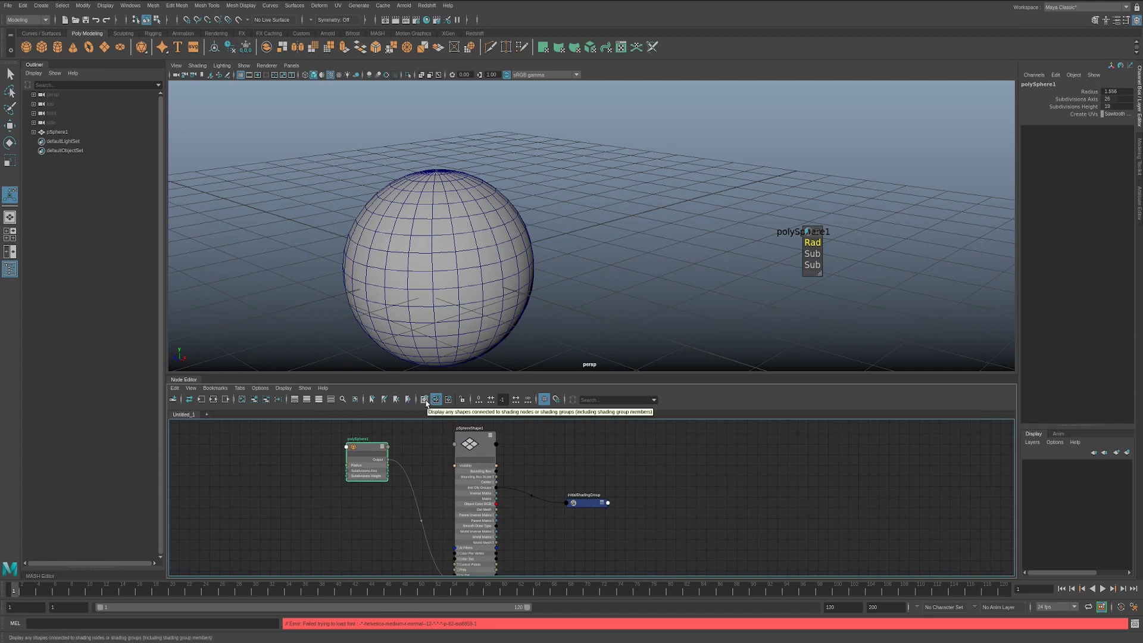
# Try graphing all shapes connected to shading nodes and graphing none, and return to only shapes connected to shading nodes in the graph.
pyautogui.click(426, 402)
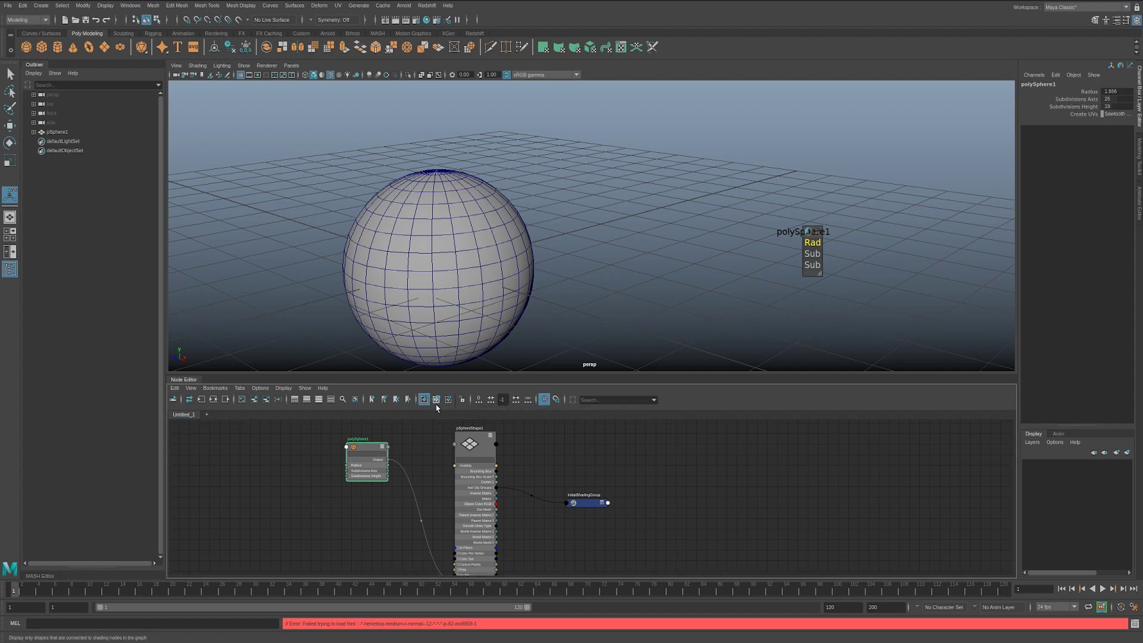
pyautogui.scroll(2, 425, 437)
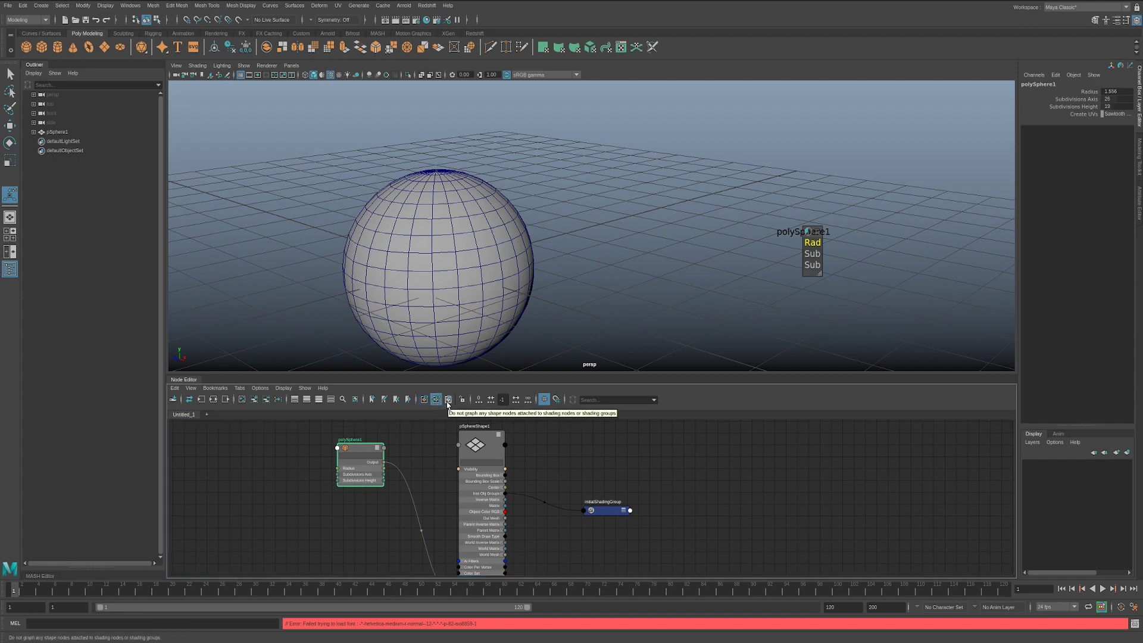
pyautogui.click(447, 400)
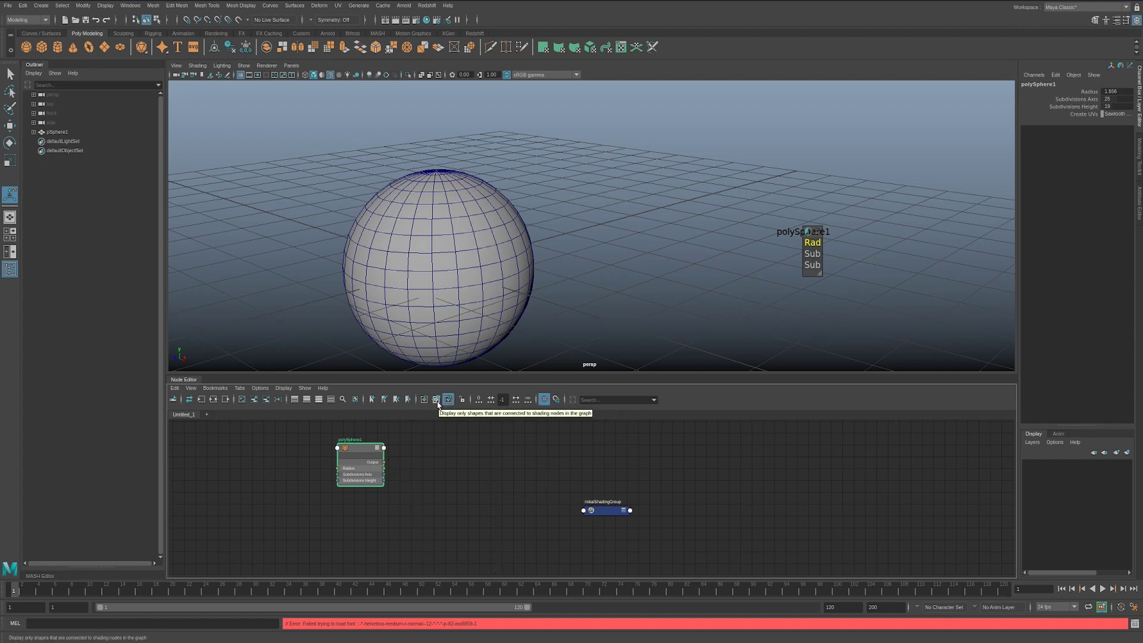
pyautogui.click(437, 401)
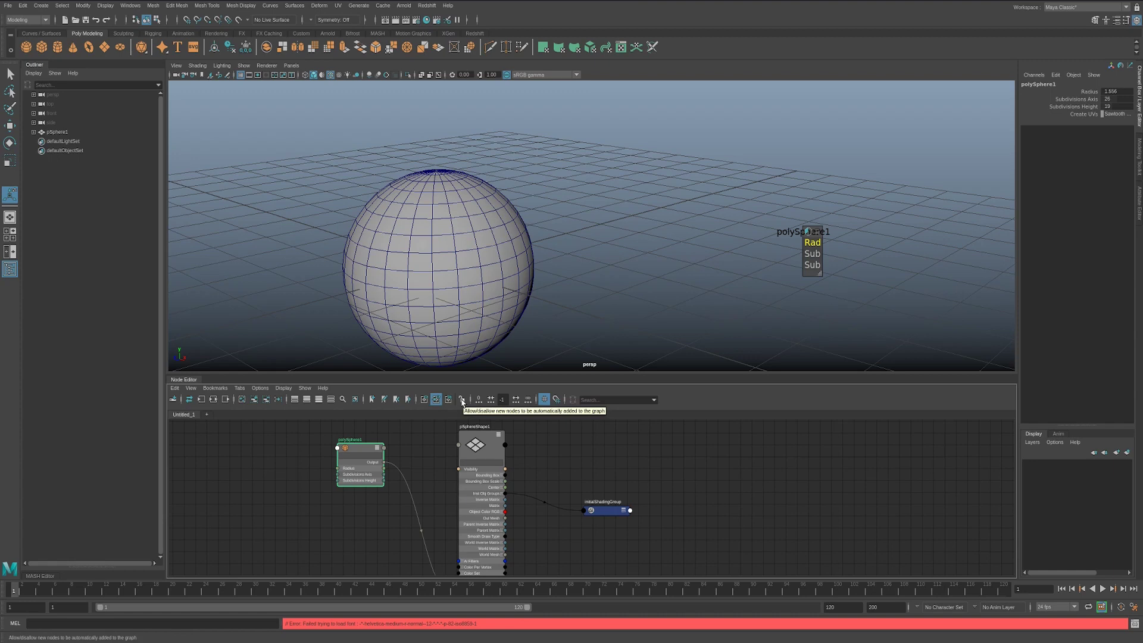
# Toggle Add to Graph on Create off and back on for the Node Editor.
pyautogui.click(462, 400)
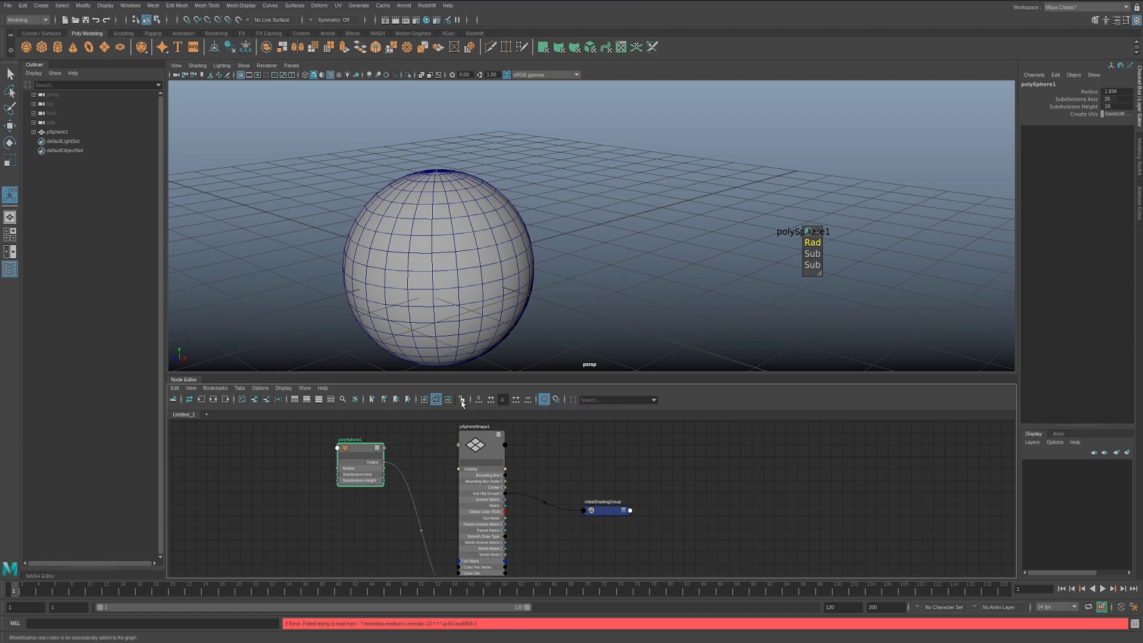
pyautogui.click(260, 388)
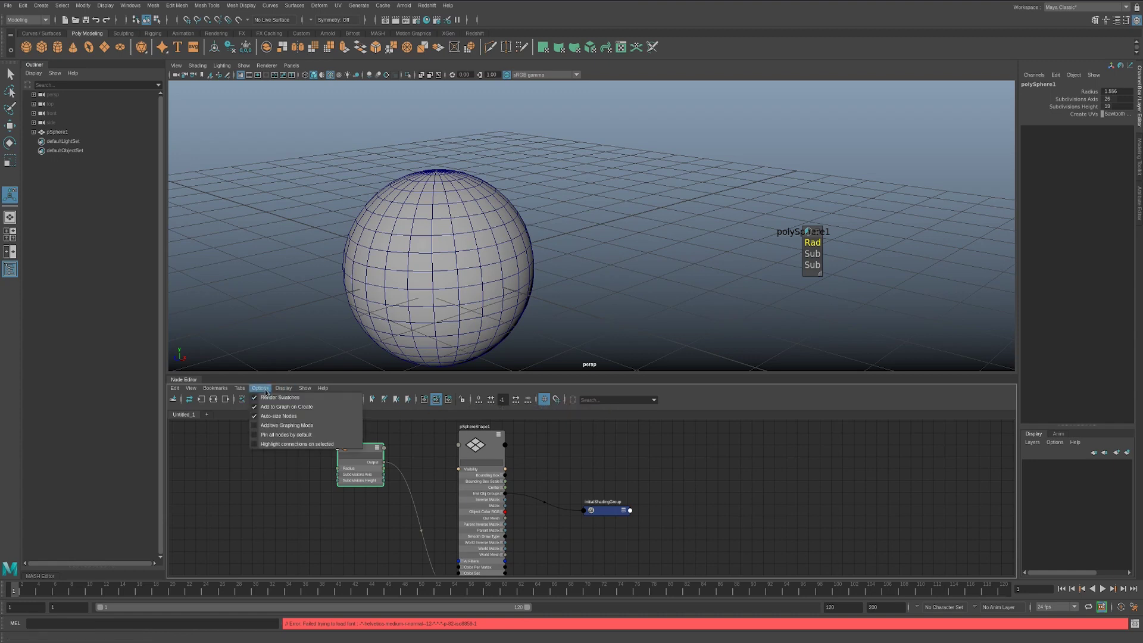
pyautogui.click(286, 407)
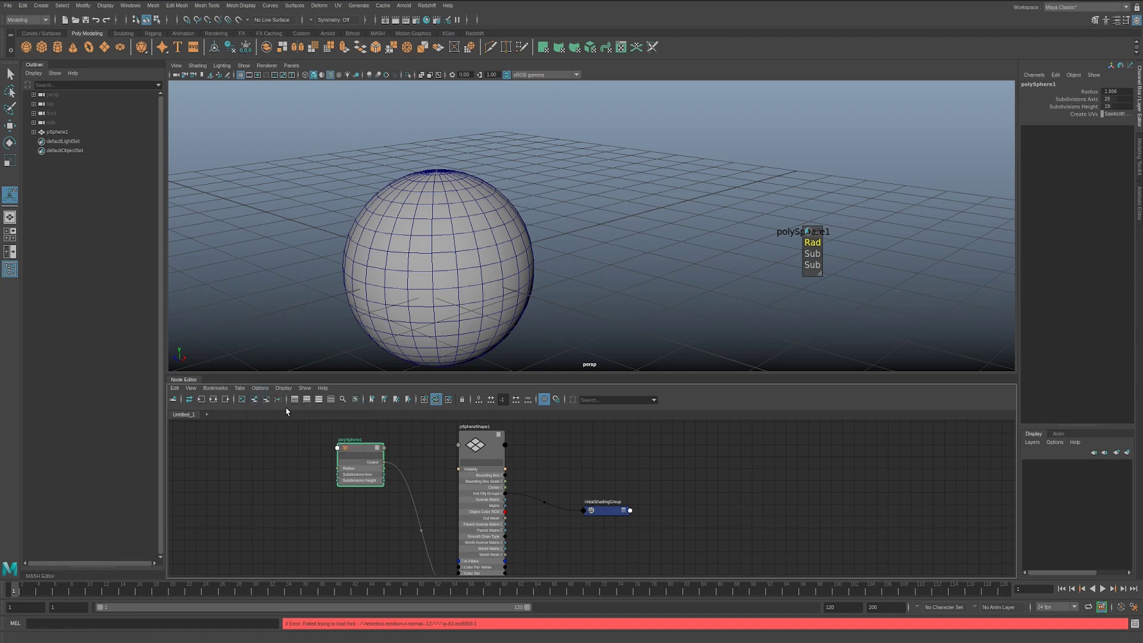
pyautogui.click(261, 388)
pyautogui.click(278, 410)
# Move initialShadingGroup up beside the top of pSphereShape1 and turn on grid snapping in the Node Editor.
pyautogui.moveTo(599, 512); pyautogui.dragTo(589, 447)
pyautogui.click(555, 399)
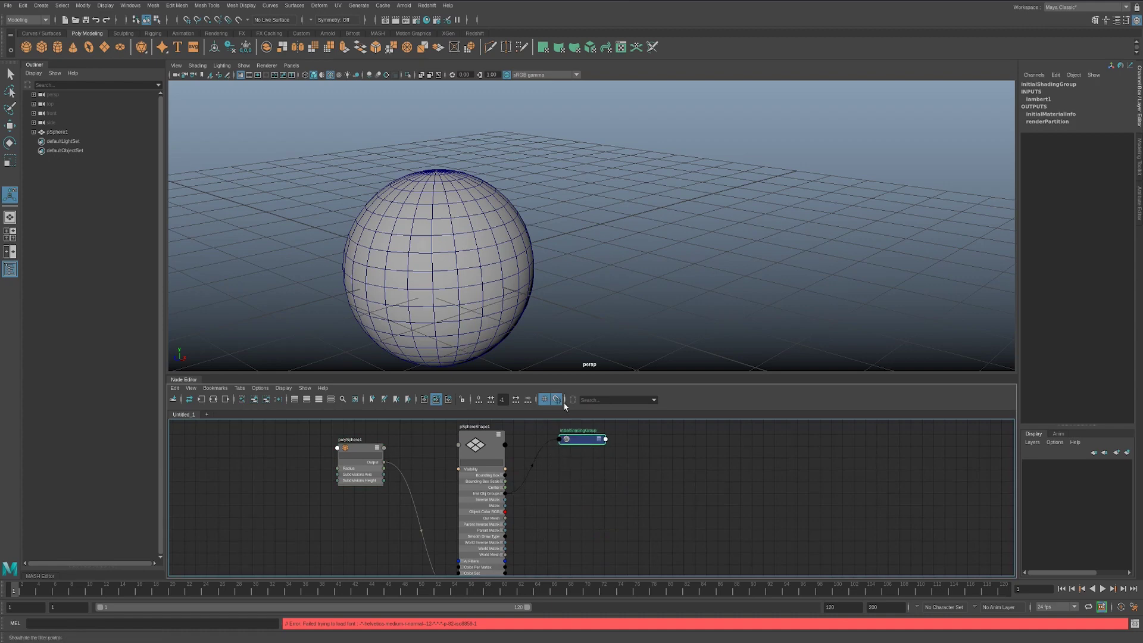
# Filter the graphed nodes by name with *Sphere*.
pyautogui.click(596, 400)
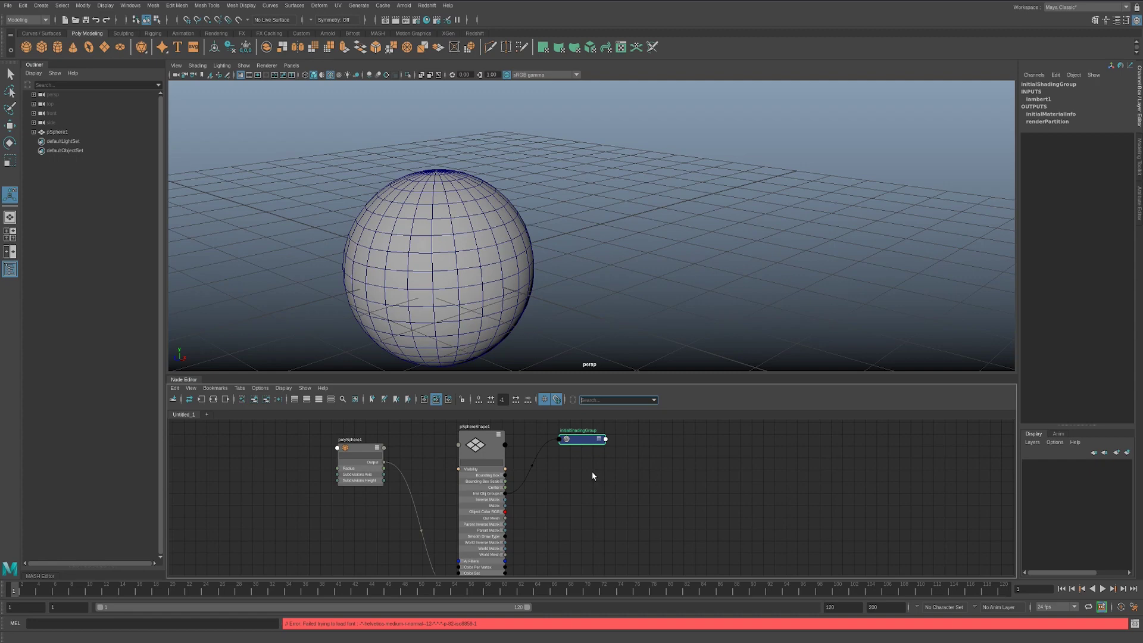
pyautogui.write('1')
pyautogui.write('Sphere')
pyautogui.press('Return')
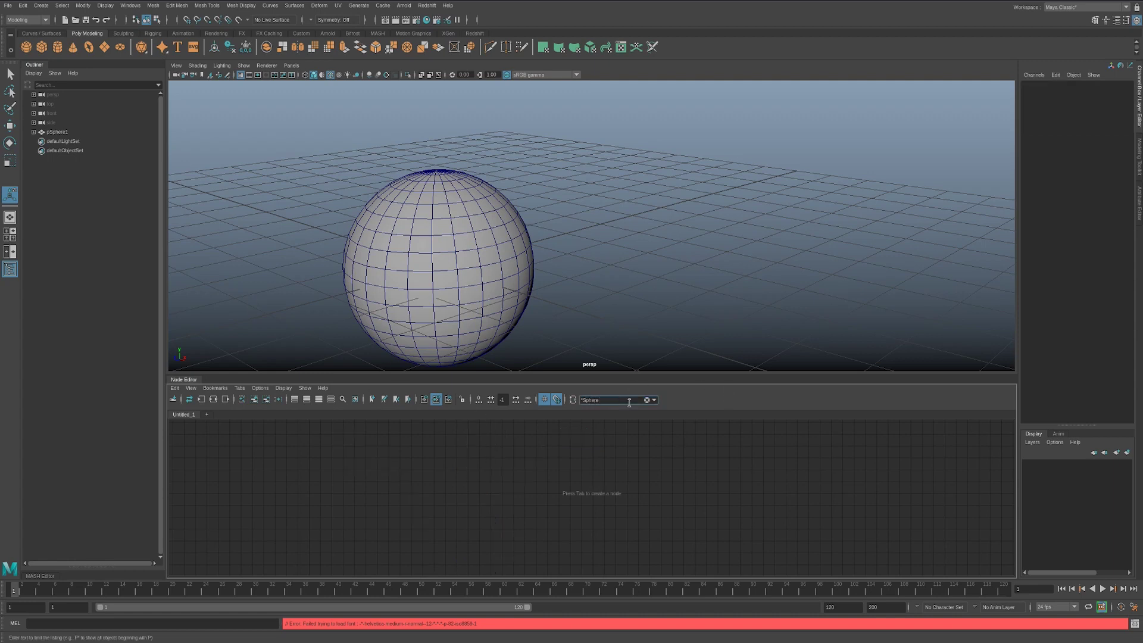
pyautogui.press('Return')
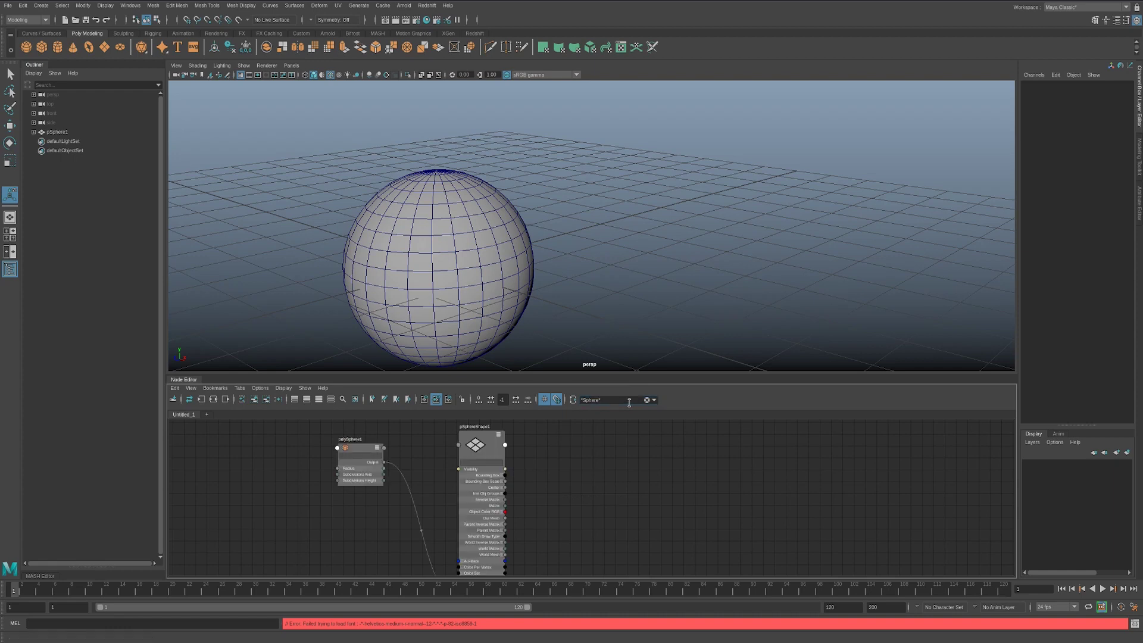
# Replace the node name filter with poly*, and clear it to show all graphed nodes.
pyautogui.doubleClick(594, 400)
pyautogui.click(594, 399)
pyautogui.moveTo(612, 402); pyautogui.dragTo(566, 406)
pyautogui.write('poly*')
pyautogui.press('Return')
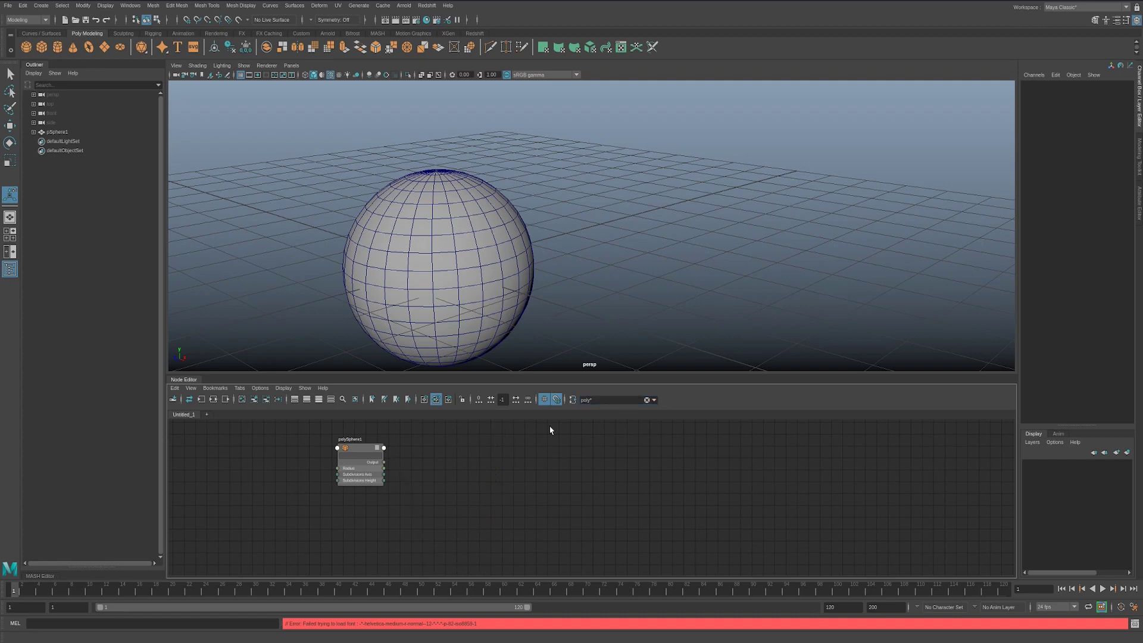
pyautogui.click(647, 400)
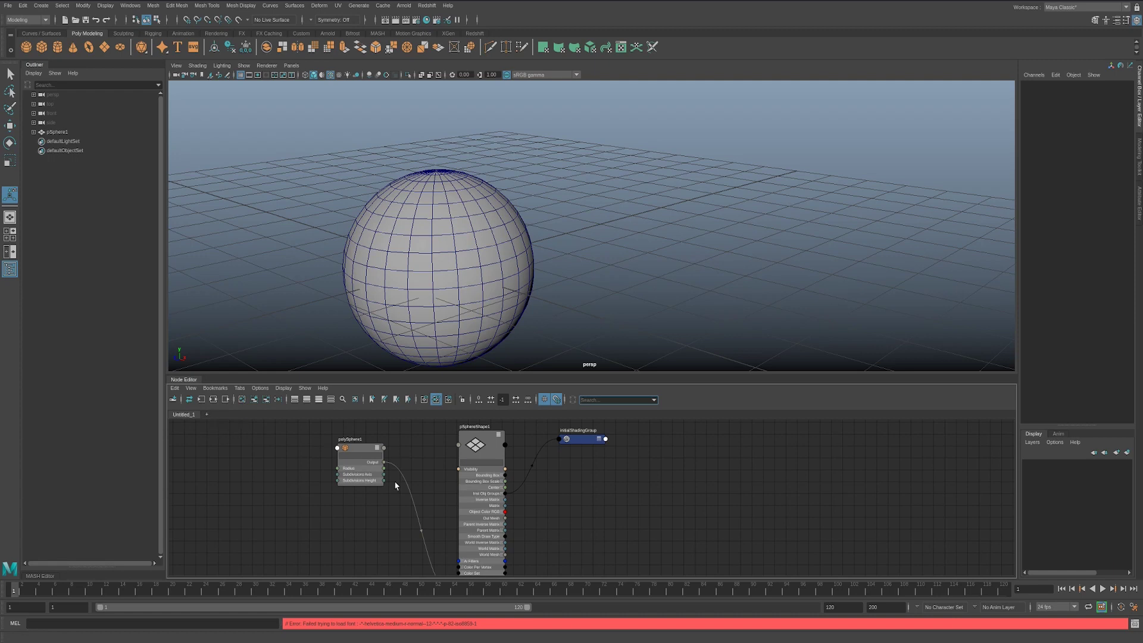
# Turn on Add to Graph on Create so that new nodes enter the current graph automatically.
pyautogui.keyDown('alt'); pyautogui.moveTo(384, 536); pyautogui.dragTo(344, 550, button='middle'); pyautogui.keyUp('alt')
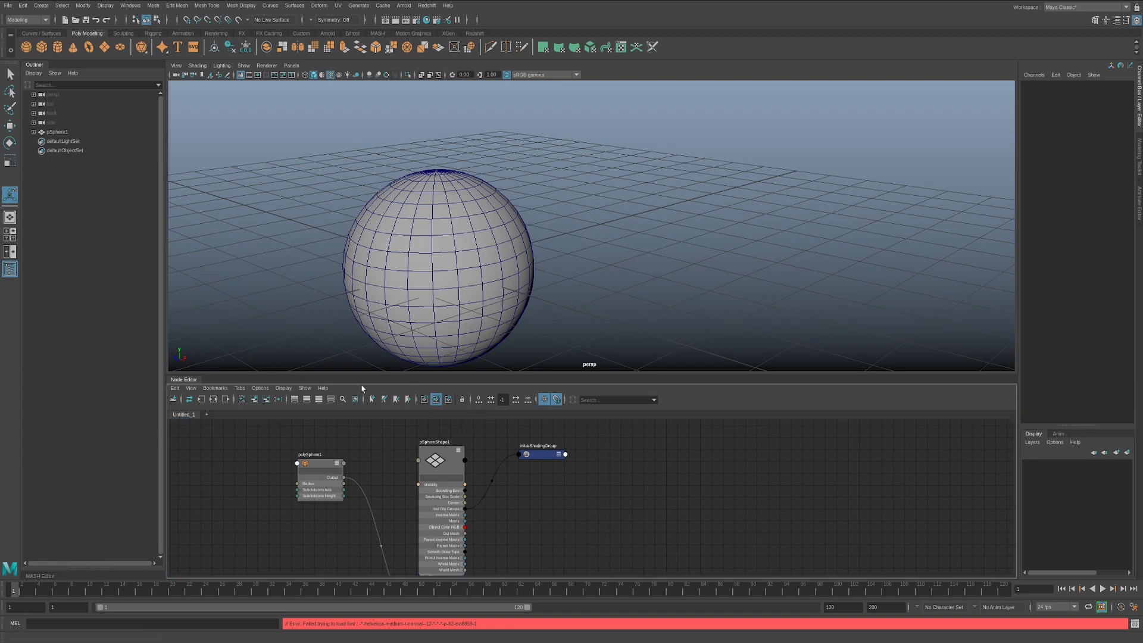
pyautogui.click(260, 388)
pyautogui.click(268, 409)
# Create a polygon cube, cone, torus, plane, platonic solid, super shape, type mesh and SVG mesh in the scene.
pyautogui.click(42, 47)
pyautogui.click(73, 47)
pyautogui.click(120, 47)
pyautogui.click(105, 47)
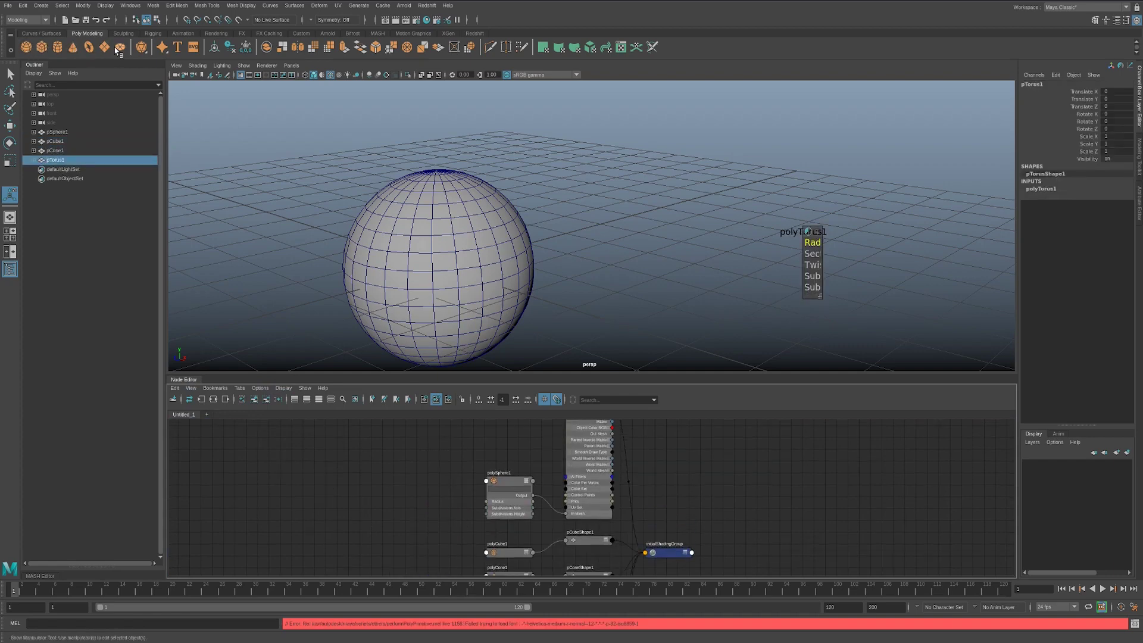
pyautogui.click(142, 48)
pyautogui.click(178, 47)
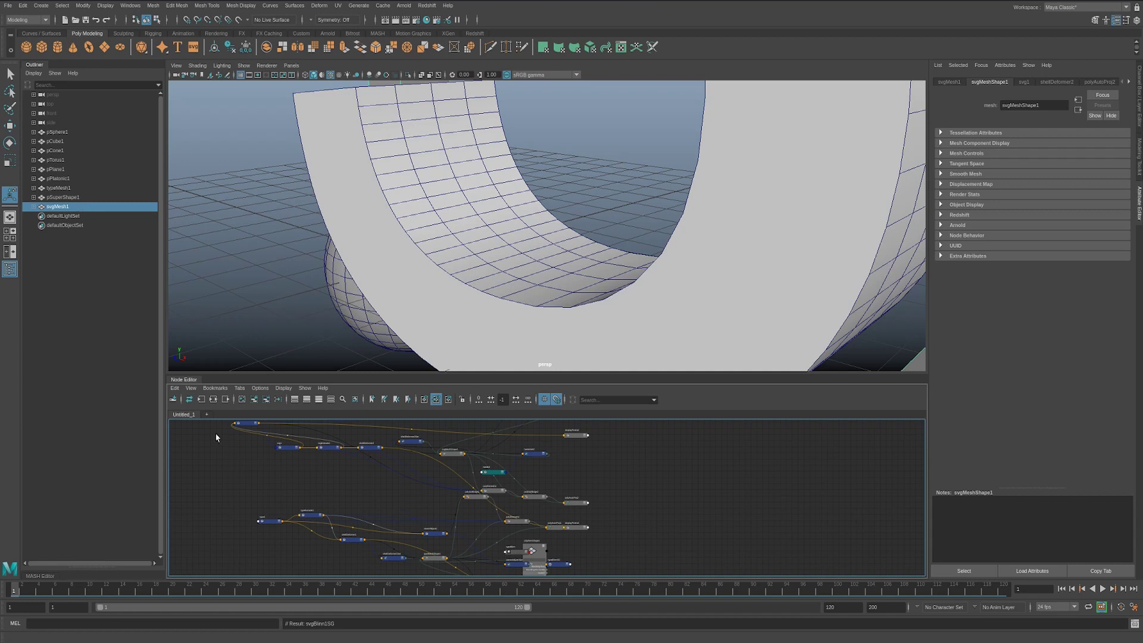
# Add svgMesh1 to a new Node Editor tab and graph its input and output connections.
pyautogui.click(206, 414)
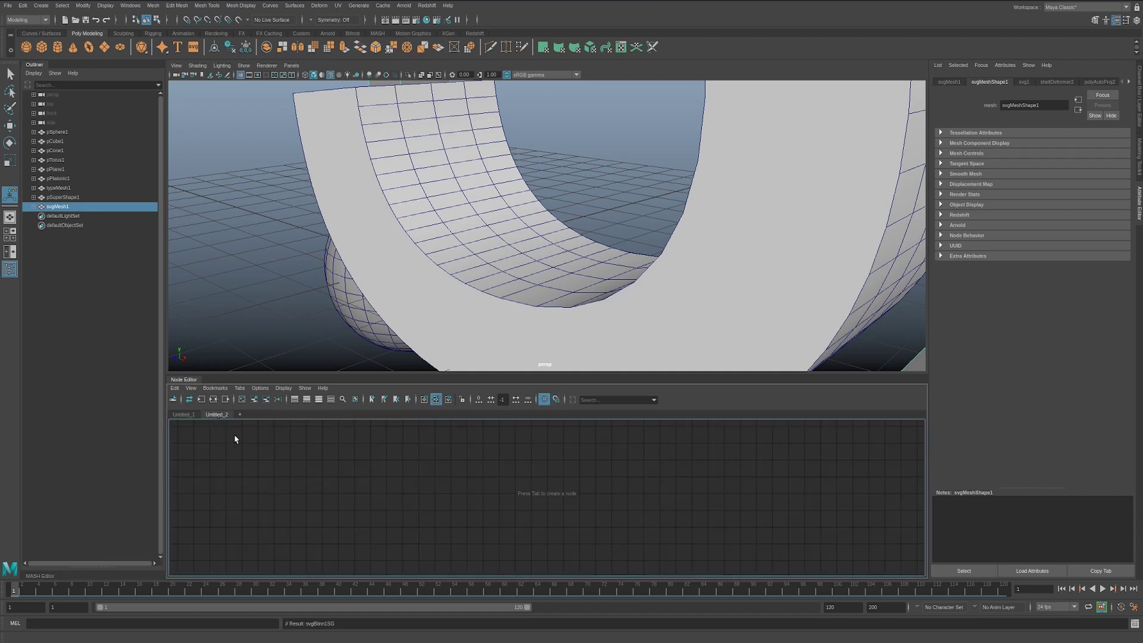
pyautogui.moveTo(62, 210); pyautogui.dragTo(497, 526, button='middle')
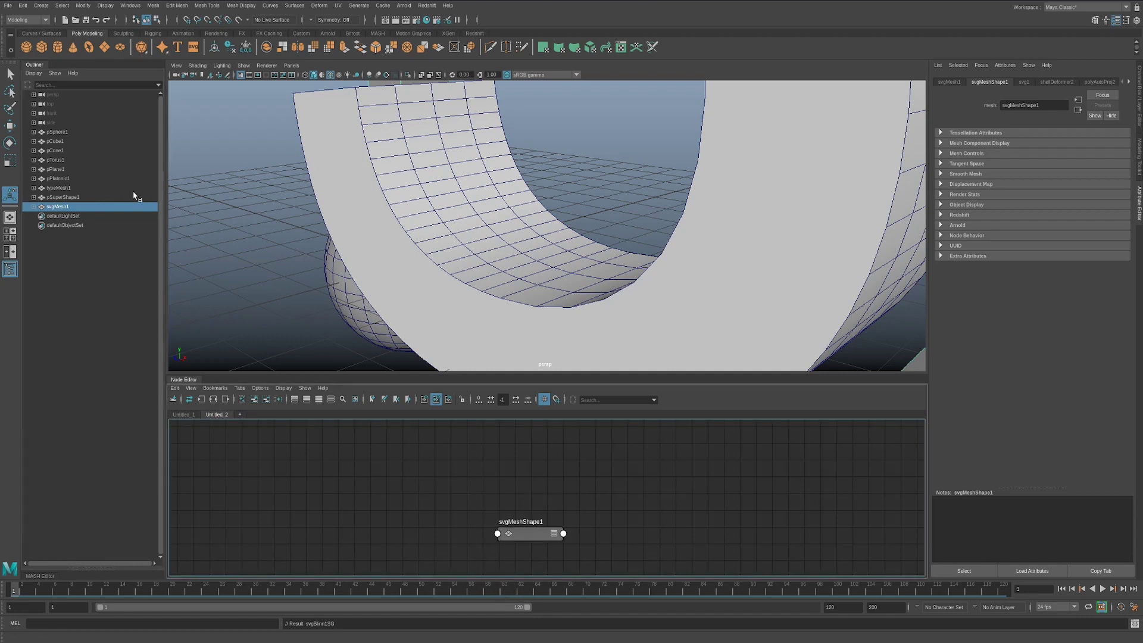
pyautogui.click(213, 399)
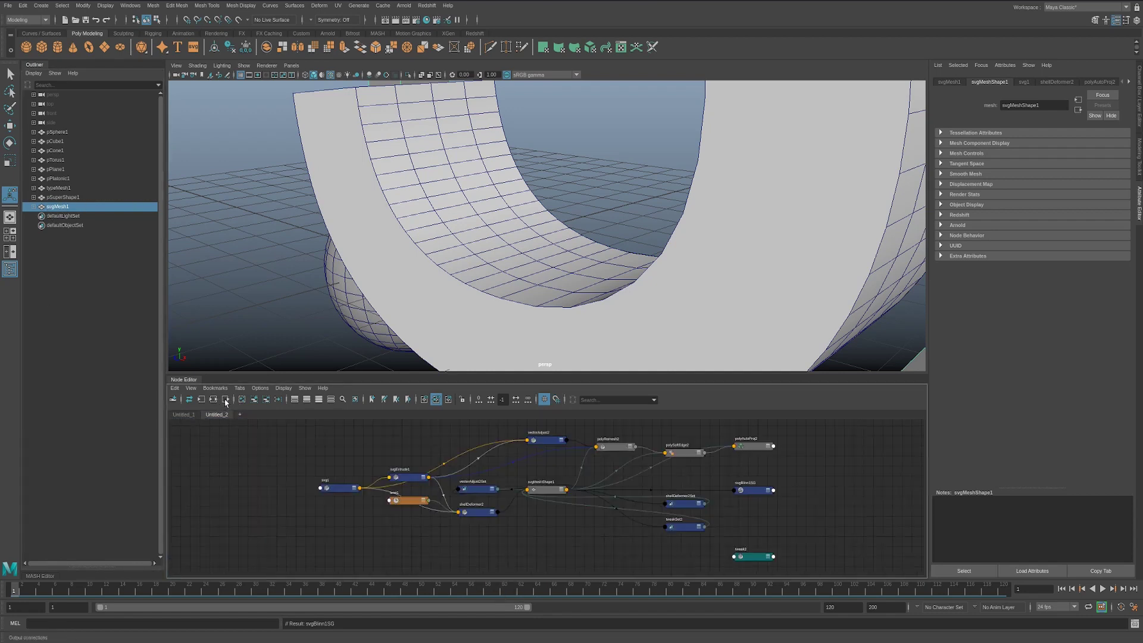
# Examine the svgMesh1 node graph and look over the type and SVG meshes in the scene.
pyautogui.keyDown('alt'); pyautogui.moveTo(573, 491); pyautogui.dragTo(466, 505, button='middle'); pyautogui.keyUp('alt')
pyautogui.moveTo(467, 504)
pyautogui.keyDown('alt'); pyautogui.mouseDown(button='right')
pyautogui.moveTo(495, 515)
pyautogui.moveTo(479, 493)
pyautogui.mouseUp(button='right'); pyautogui.keyUp('alt')
pyautogui.keyDown('alt'); pyautogui.moveTo(387, 523); pyautogui.dragTo(451, 528, button='middle'); pyautogui.keyUp('alt')
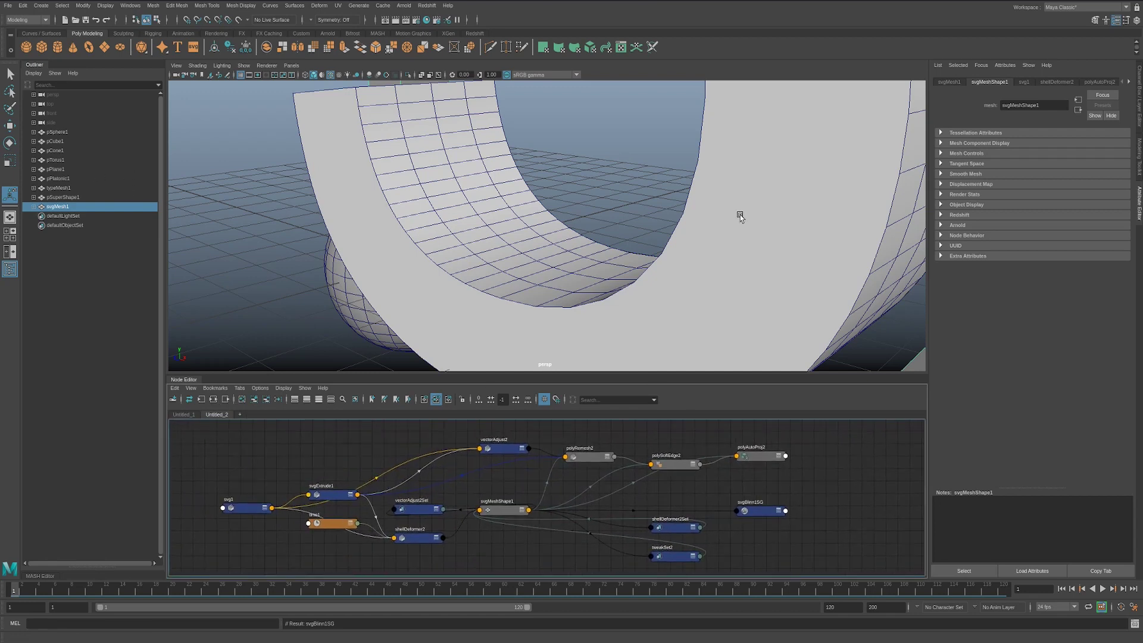
pyautogui.keyDown('alt'); pyautogui.moveTo(765, 219); pyautogui.dragTo(447, 219, button='right'); pyautogui.keyUp('alt')
pyautogui.keyDown('alt'); pyautogui.moveTo(768, 197); pyautogui.dragTo(634, 280, button='middle'); pyautogui.keyUp('alt')
pyautogui.keyDown('alt'); pyautogui.moveTo(732, 257); pyautogui.dragTo(624, 257, button='right'); pyautogui.keyUp('alt')
pyautogui.keyDown('alt'); pyautogui.moveTo(625, 257); pyautogui.dragTo(603, 289); pyautogui.keyUp('alt')
pyautogui.keyDown('alt'); pyautogui.moveTo(657, 271); pyautogui.dragTo(587, 253, button='middle'); pyautogui.keyUp('alt')
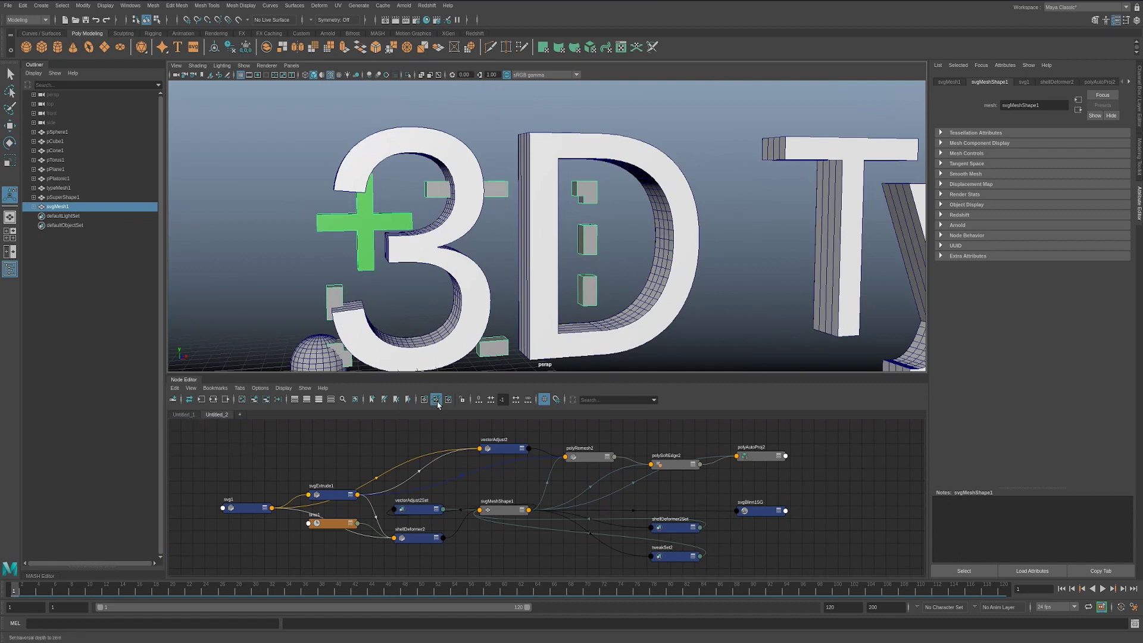
# Compare the two Node Editor tabs and rename the second one svgImport.
pyautogui.click(189, 415)
pyautogui.click(216, 414)
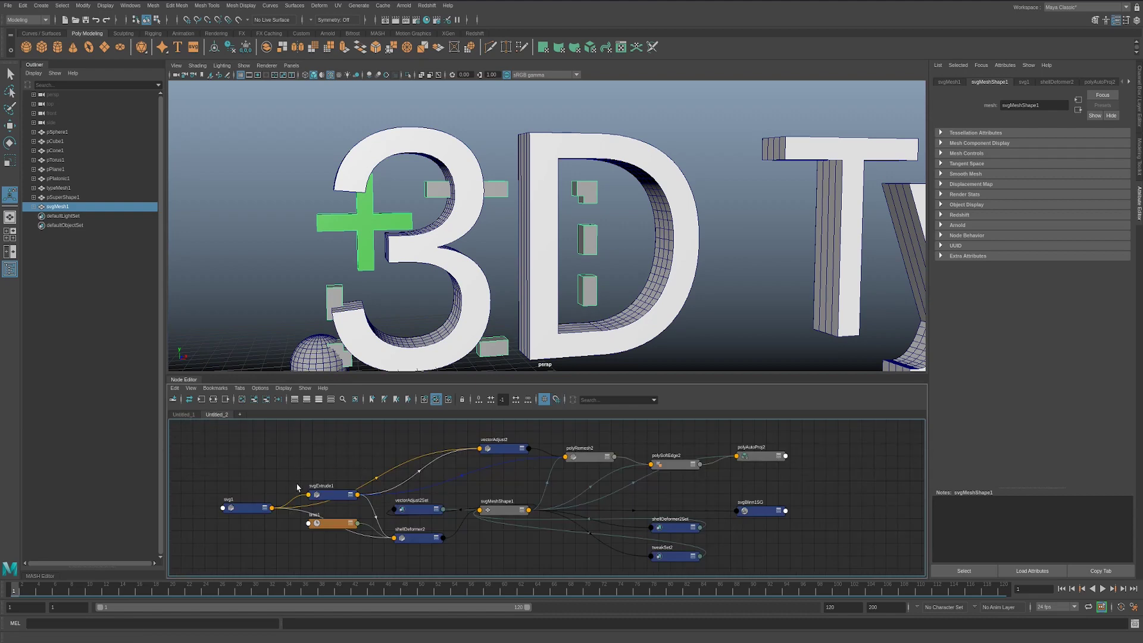
pyautogui.doubleClick(219, 414)
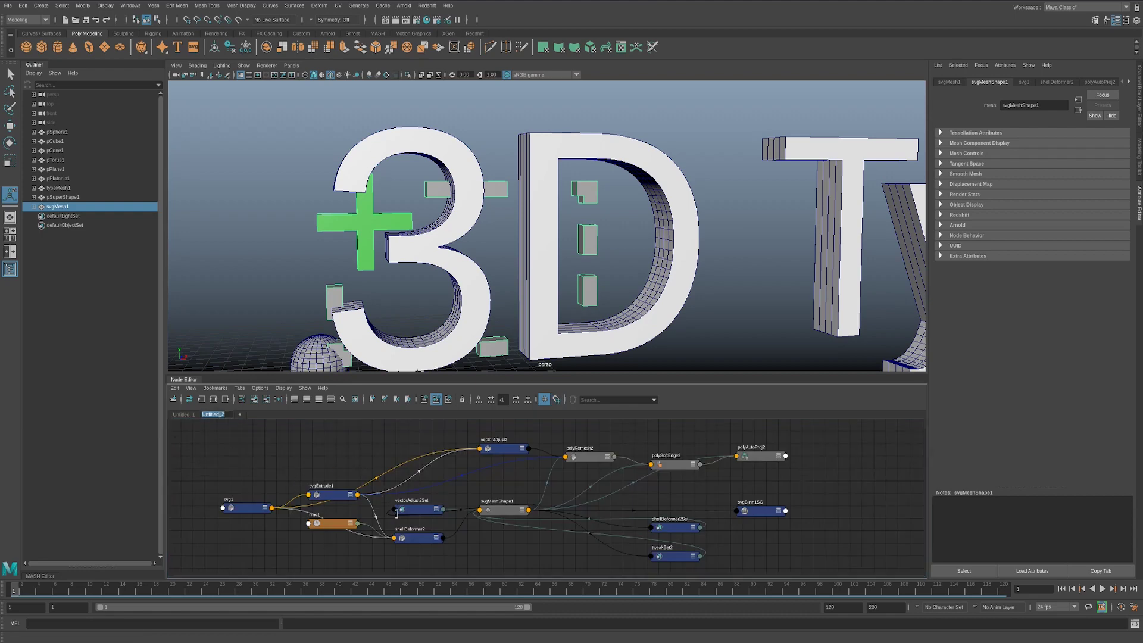
pyautogui.write('Type')
pyautogui.click(398, 516)
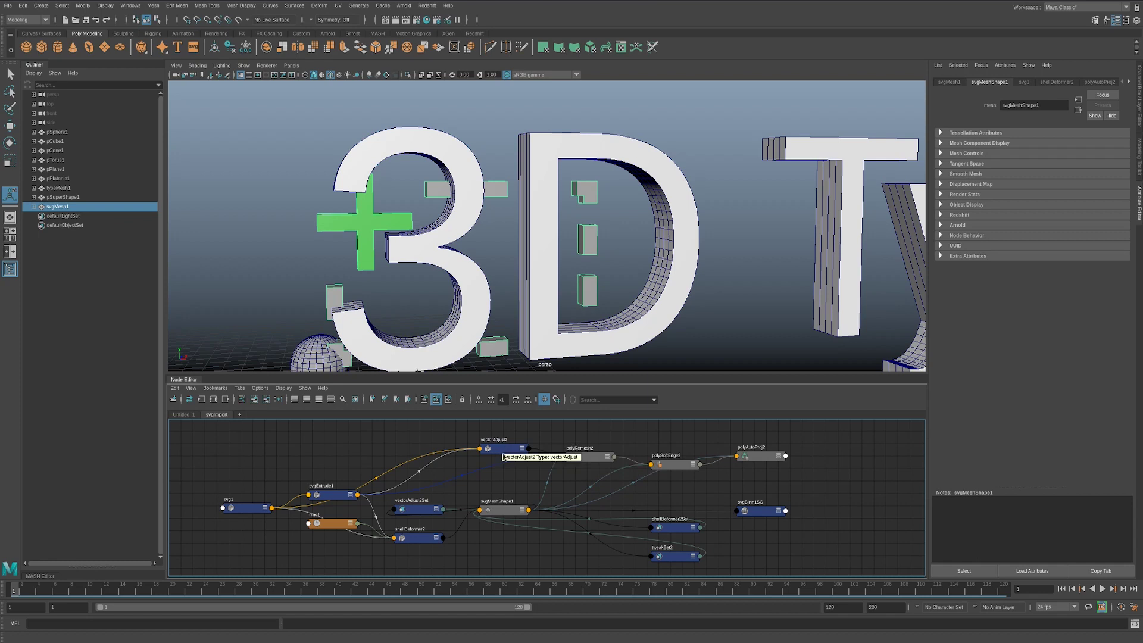
# Reposition the svgMeshShape1 node in the svgImport graph and add a new empty Node Editor tab.
pyautogui.moveTo(508, 506); pyautogui.dragTo(568, 498)
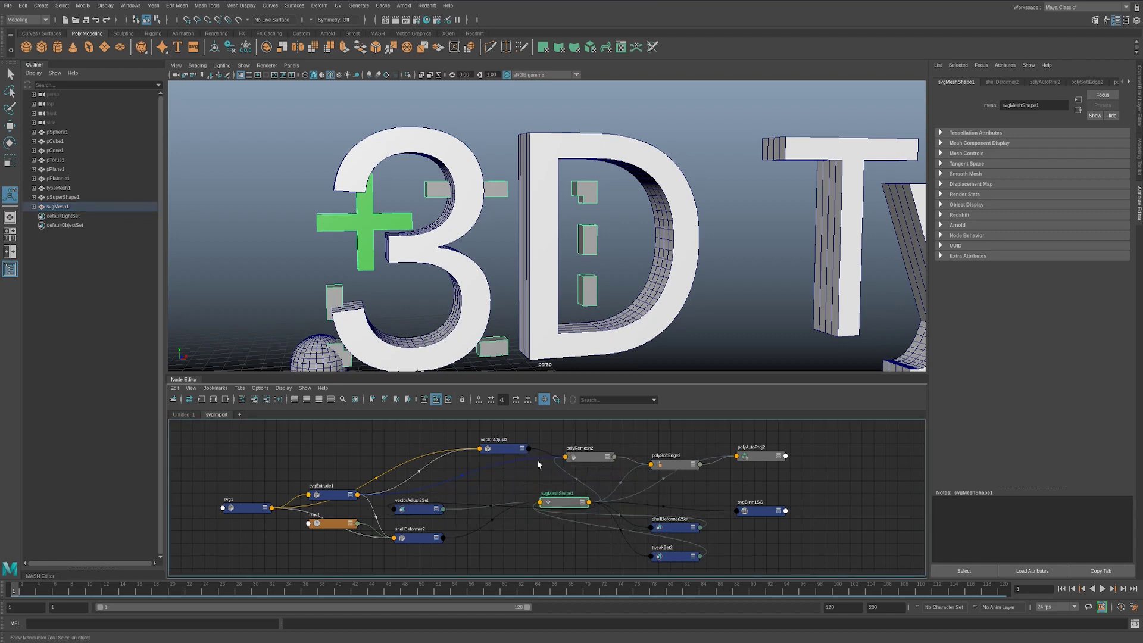
pyautogui.click(184, 417)
pyautogui.click(238, 414)
pyautogui.click(216, 415)
pyautogui.click(184, 415)
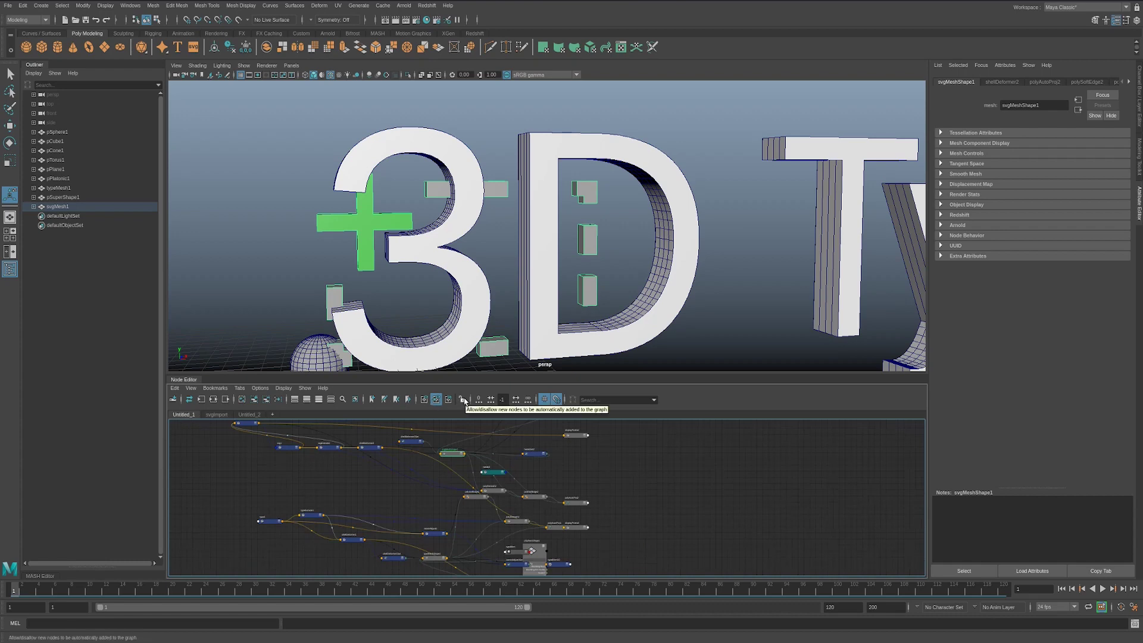
pyautogui.click(224, 415)
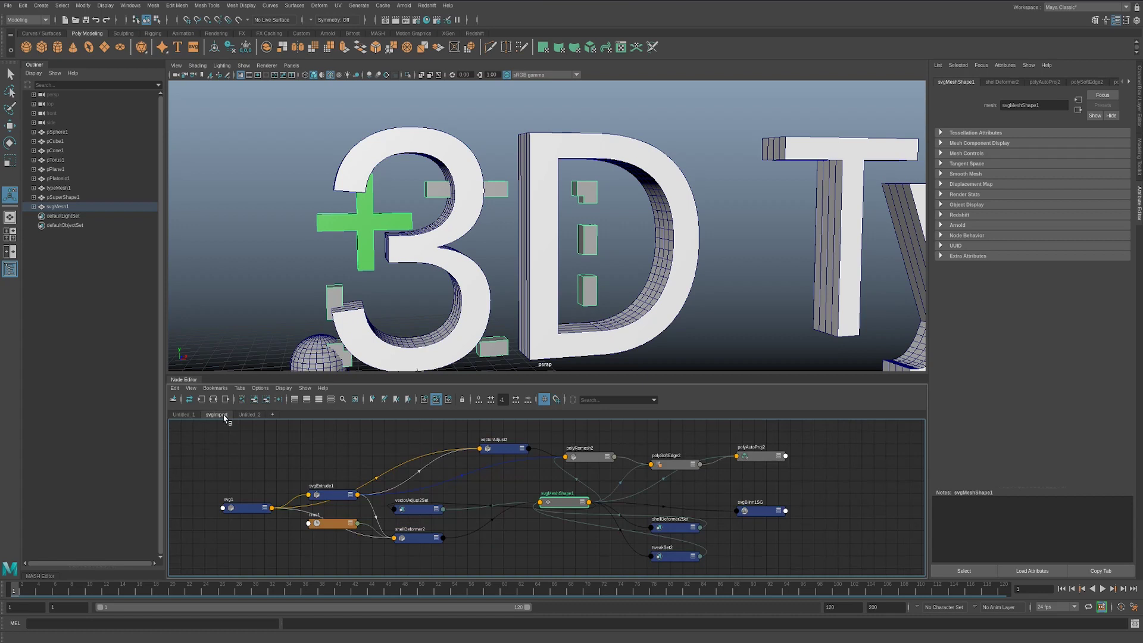
# Close the svgImport and Untitled_2 tabs, leaving only Untitled_1 in the Node Editor.
pyautogui.rightClick(225, 416)
pyautogui.click(246, 420)
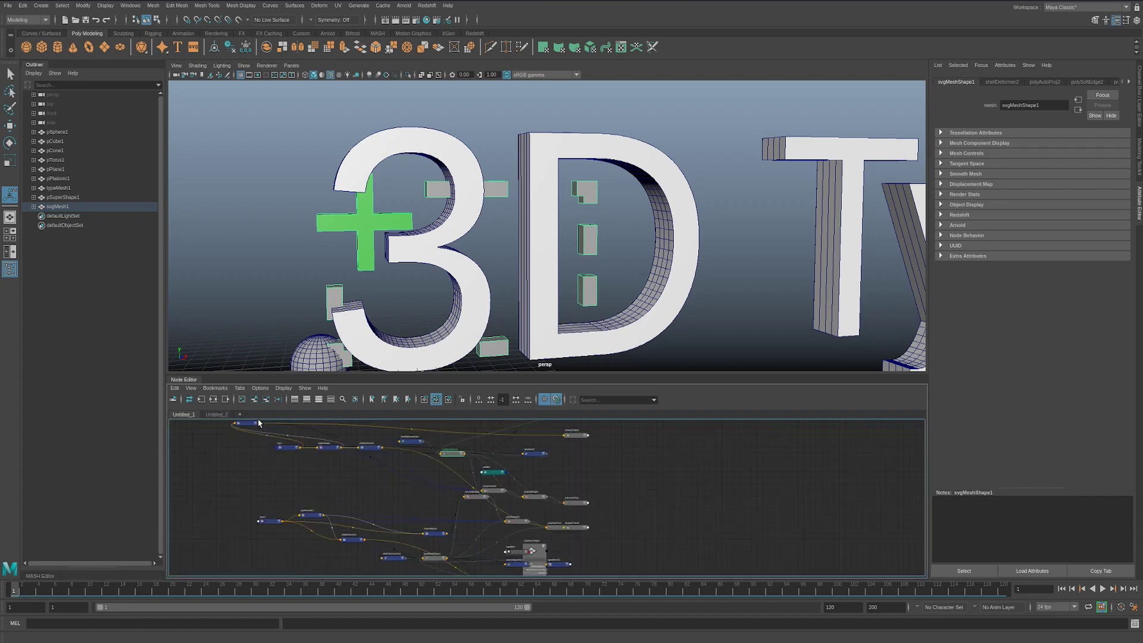
pyautogui.rightClick(225, 416)
pyautogui.click(241, 424)
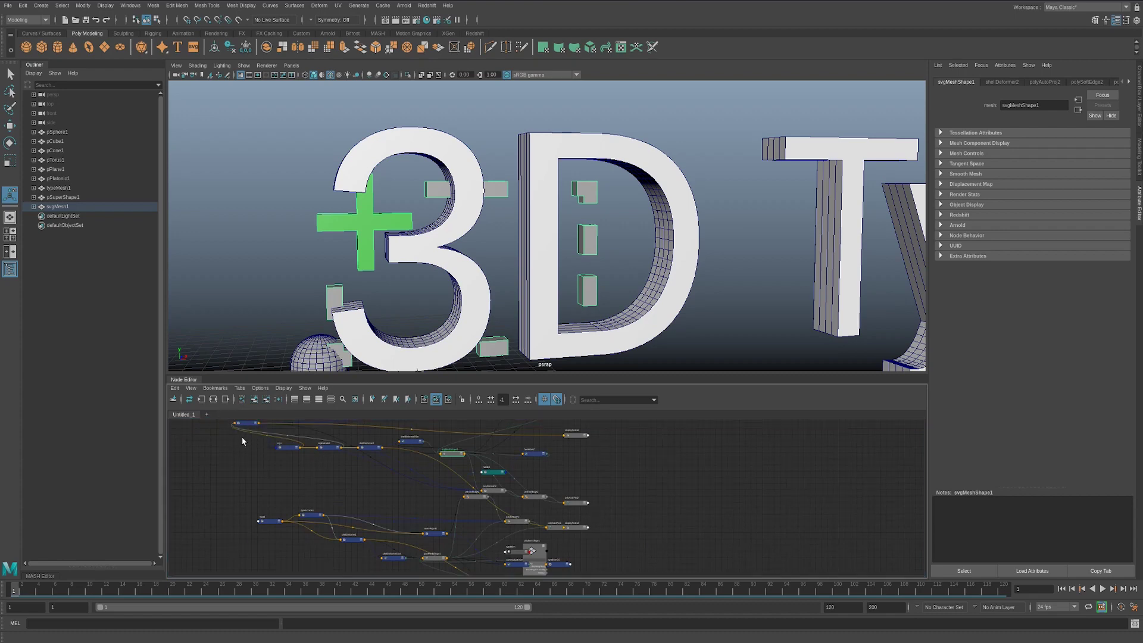
# Clear the selection and start a new empty scene.
pyautogui.click(240, 207)
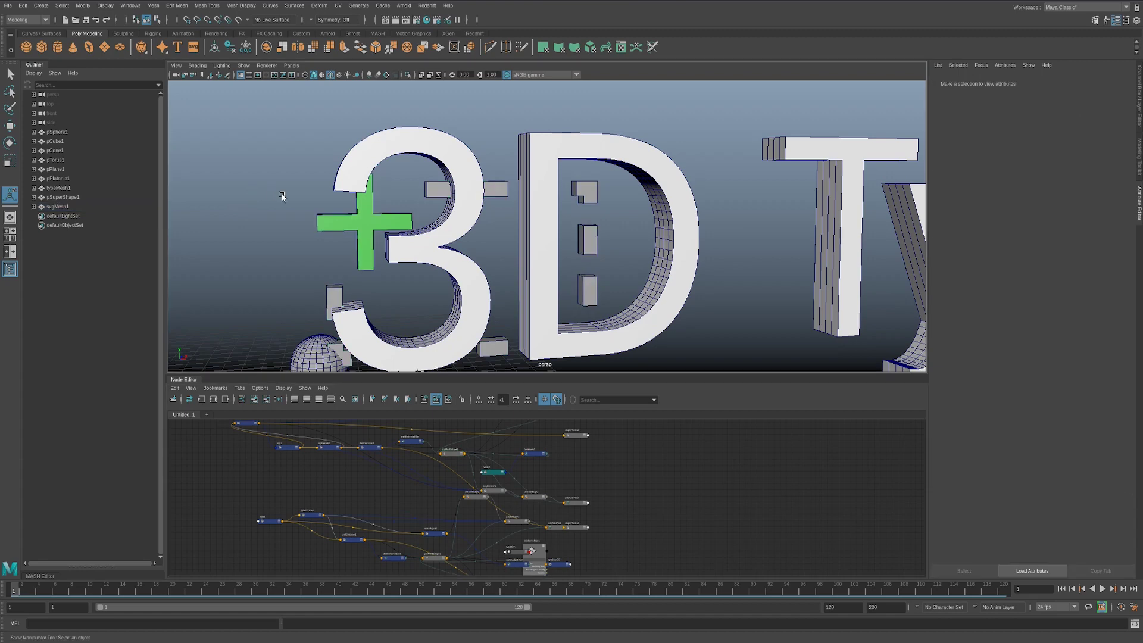
pyautogui.hotkey('ctrl', 'n')
pyautogui.click(575, 330)
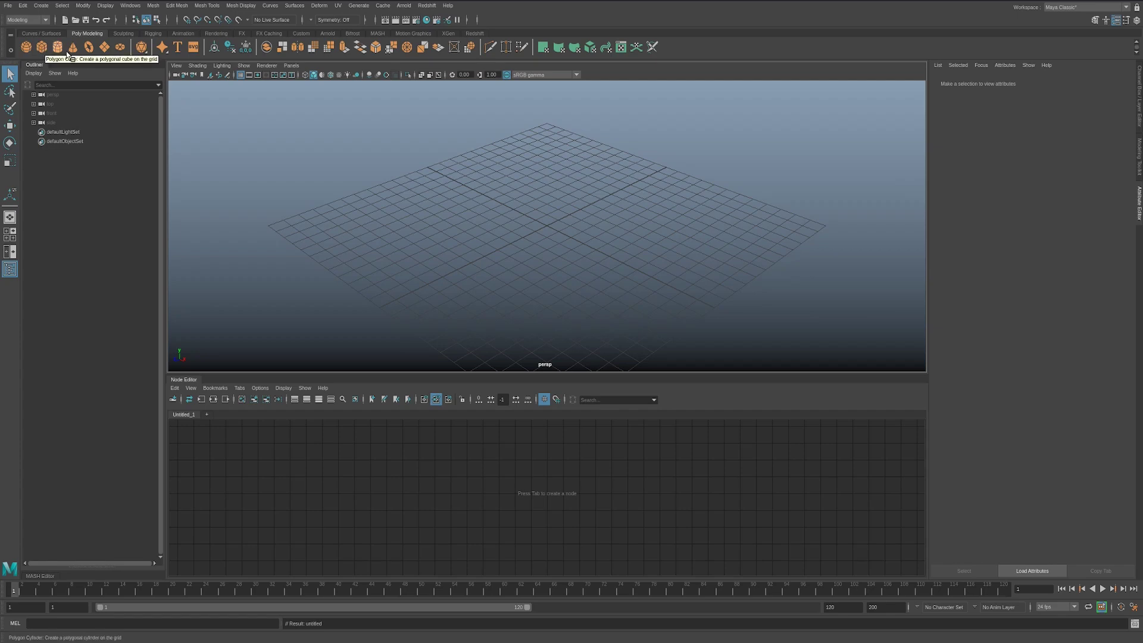
# Create a polygon plane and frame it in the perspective view.
pyautogui.click(104, 47)
pyautogui.press('f')
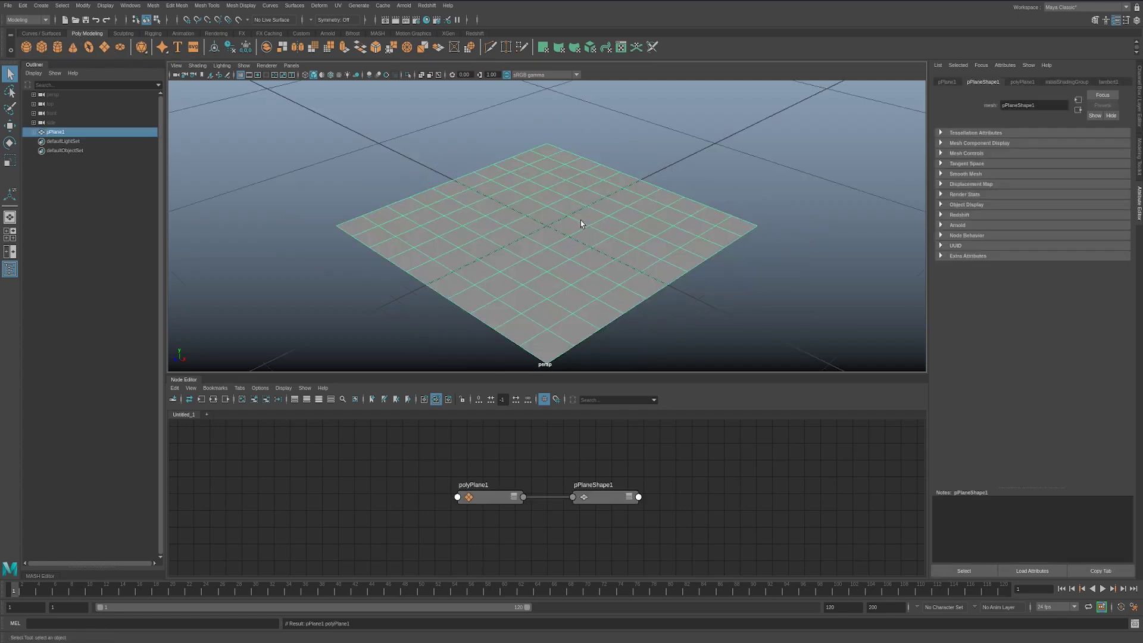
pyautogui.keyDown('alt'); pyautogui.moveTo(575, 278); pyautogui.dragTo(543, 271); pyautogui.keyUp('alt')
pyautogui.keyDown('alt'); pyautogui.moveTo(543, 271); pyautogui.dragTo(617, 281, button='right'); pyautogui.keyUp('alt')
pyautogui.keyDown('alt'); pyautogui.moveTo(648, 248); pyautogui.dragTo(640, 267); pyautogui.keyUp('alt')
pyautogui.keyDown('alt'); pyautogui.moveTo(641, 266); pyautogui.dragTo(554, 263, button='middle'); pyautogui.keyUp('alt')
pyautogui.keyDown('alt'); pyautogui.moveTo(560, 263); pyautogui.dragTo(594, 265, button='right'); pyautogui.keyUp('alt')
pyautogui.keyDown('alt'); pyautogui.moveTo(574, 265); pyautogui.dragTo(631, 282, button='middle'); pyautogui.keyUp('alt')
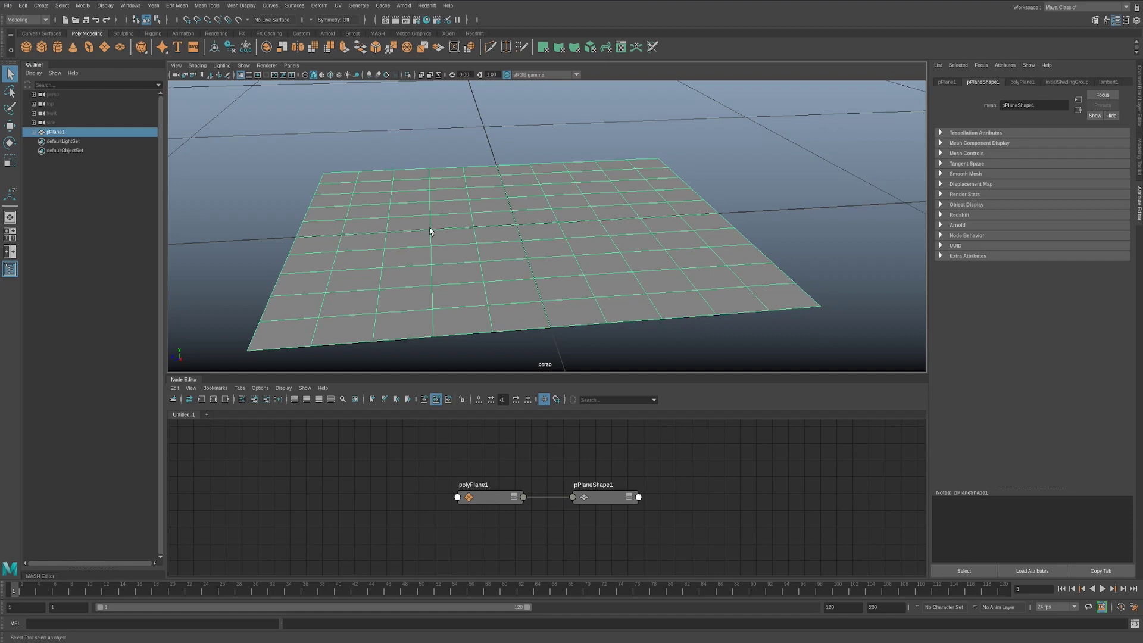
# Select the polyPlane1 node, turn on Wireframe on Shaded, and set Subdivisions Width and Height to 32.
pyautogui.moveTo(477, 502); pyautogui.dragTo(423, 486)
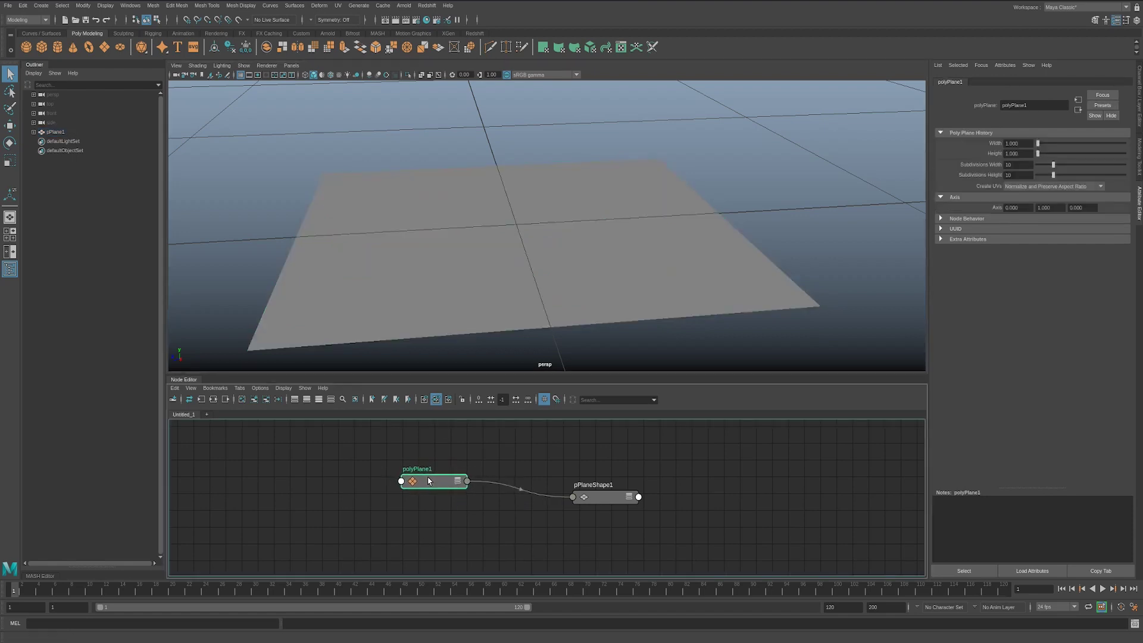
pyautogui.click(198, 66)
pyautogui.click(232, 150)
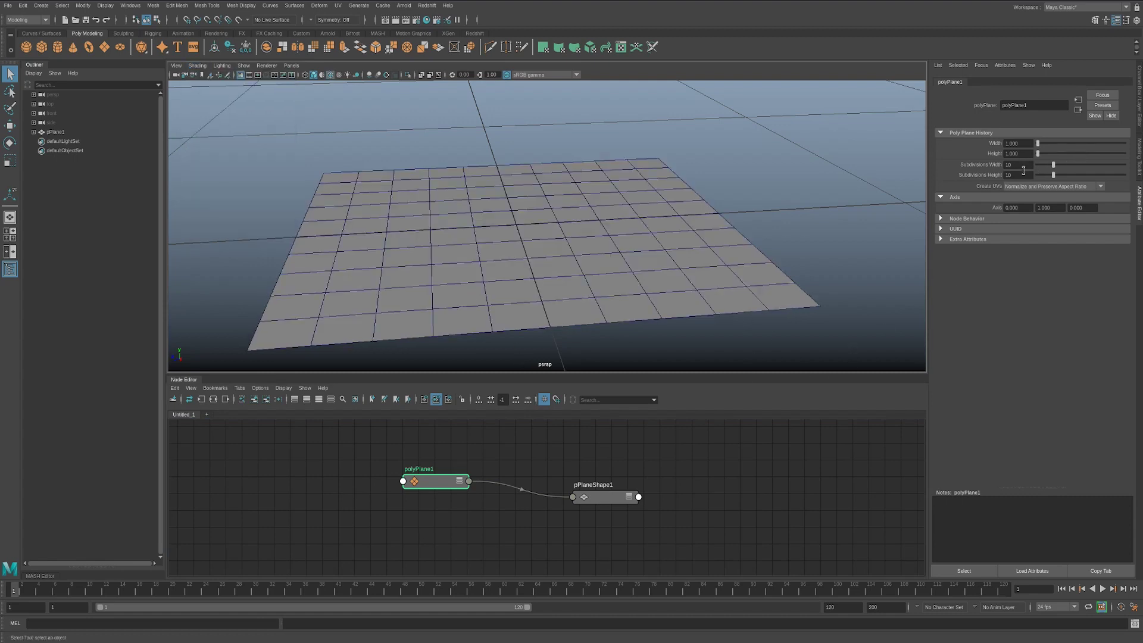
pyautogui.moveTo(1051, 167); pyautogui.dragTo(1094, 185)
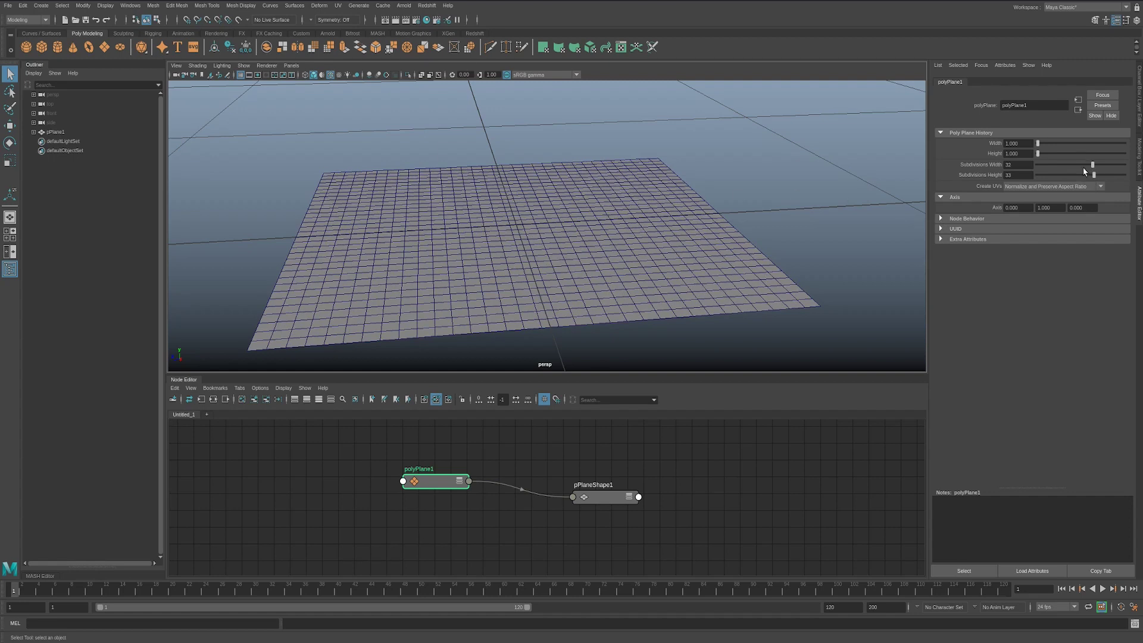
pyautogui.moveTo(1096, 177); pyautogui.dragTo(1094, 178)
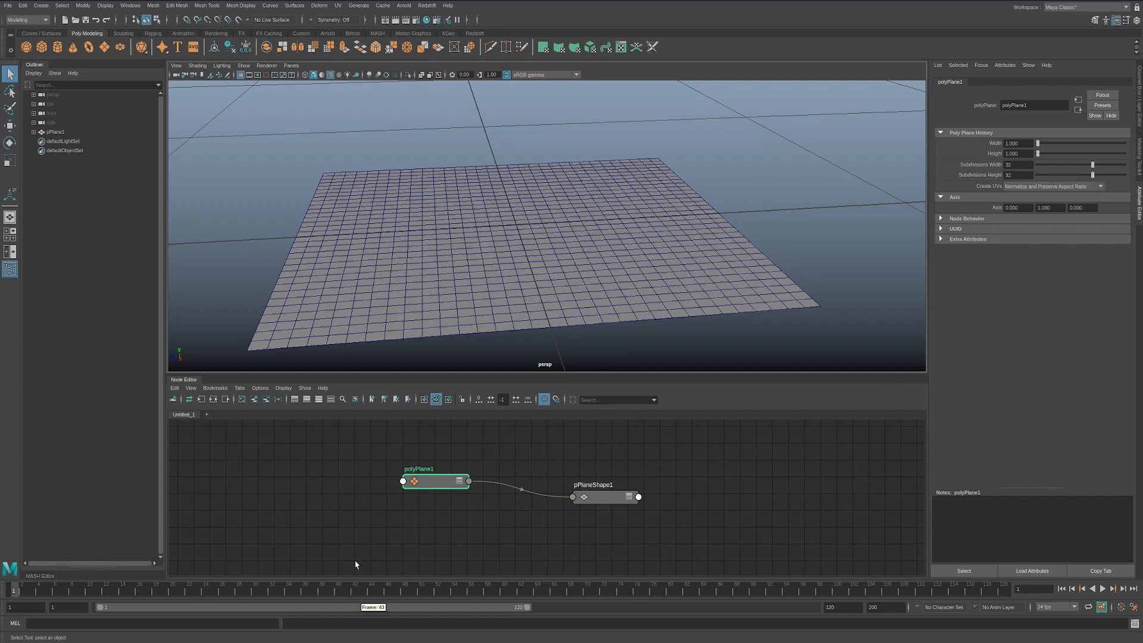
# Expand the polyPlane1 node to show its Output, Height, Subdivisions Height, Subdivisions Width and Width attributes.
pyautogui.moveTo(427, 489); pyautogui.dragTo(435, 475)
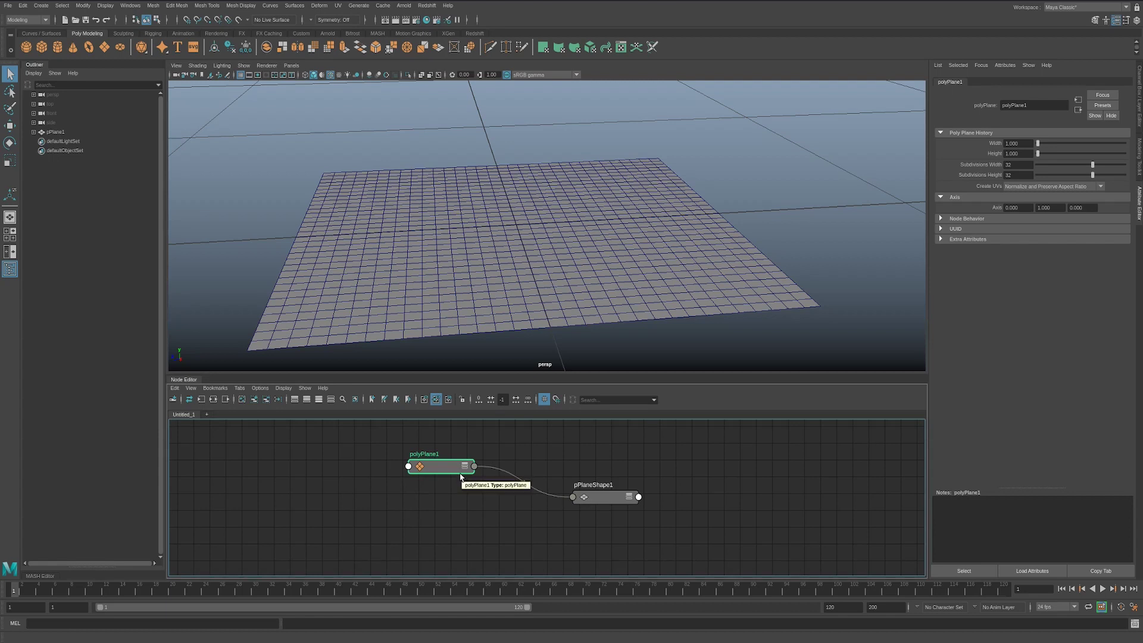
pyautogui.press('3')
pyautogui.press('f')
pyautogui.keyDown('alt'); pyautogui.moveTo(487, 493); pyautogui.dragTo(436, 446, button='middle'); pyautogui.keyUp('alt')
pyautogui.keyDown('alt'); pyautogui.moveTo(437, 446); pyautogui.dragTo(576, 514, button='right'); pyautogui.keyUp('alt')
pyautogui.keyDown('alt'); pyautogui.moveTo(576, 515); pyautogui.dragTo(518, 513, button='middle'); pyautogui.keyUp('alt')
pyautogui.keyDown('alt'); pyautogui.moveTo(571, 467); pyautogui.dragTo(546, 481, button='middle'); pyautogui.keyUp('alt')
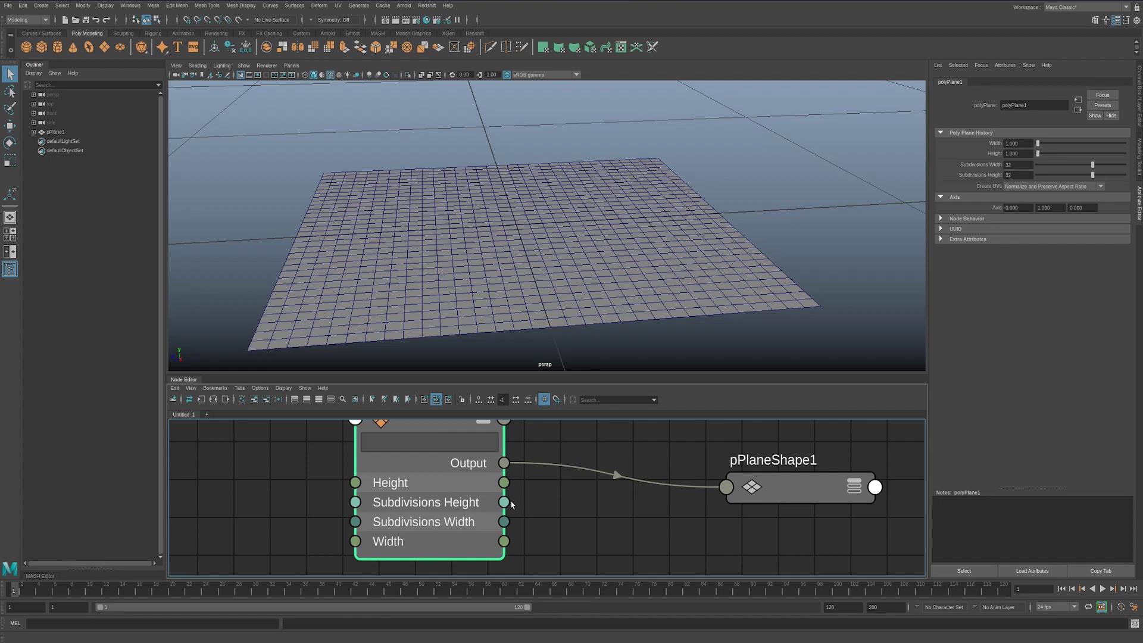
# Connect polyPlane1's Subdivisions Width output to its Subdivisions Height input and lower Subdivisions Width to drive both.
pyautogui.moveTo(509, 505)
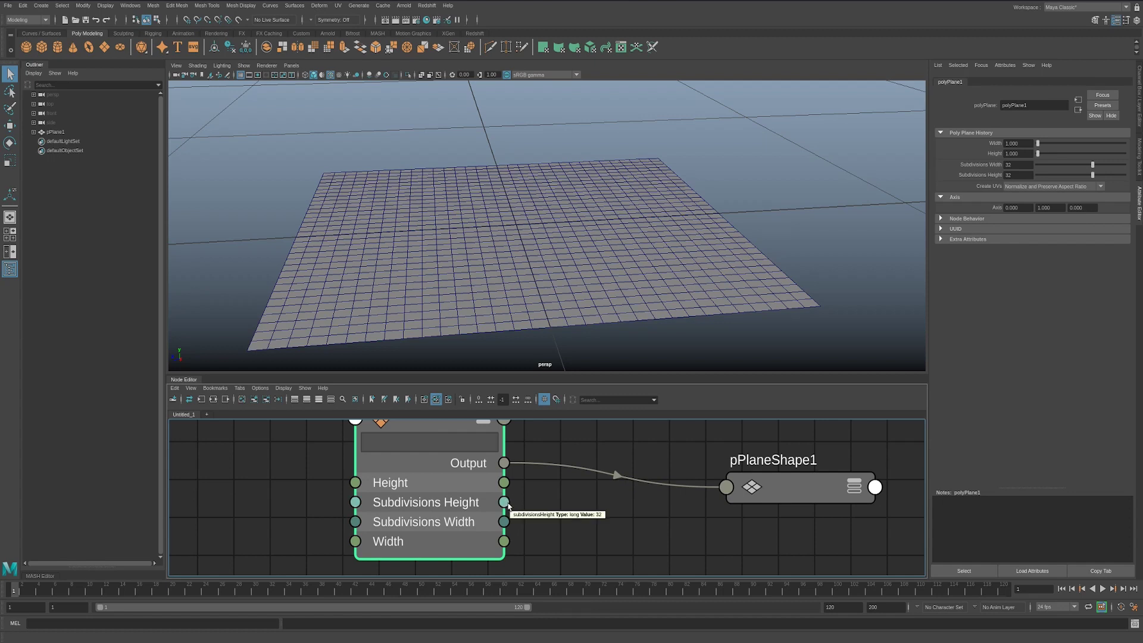
pyautogui.moveTo(507, 525)
pyautogui.moveTo(507, 527); pyautogui.dragTo(356, 504)
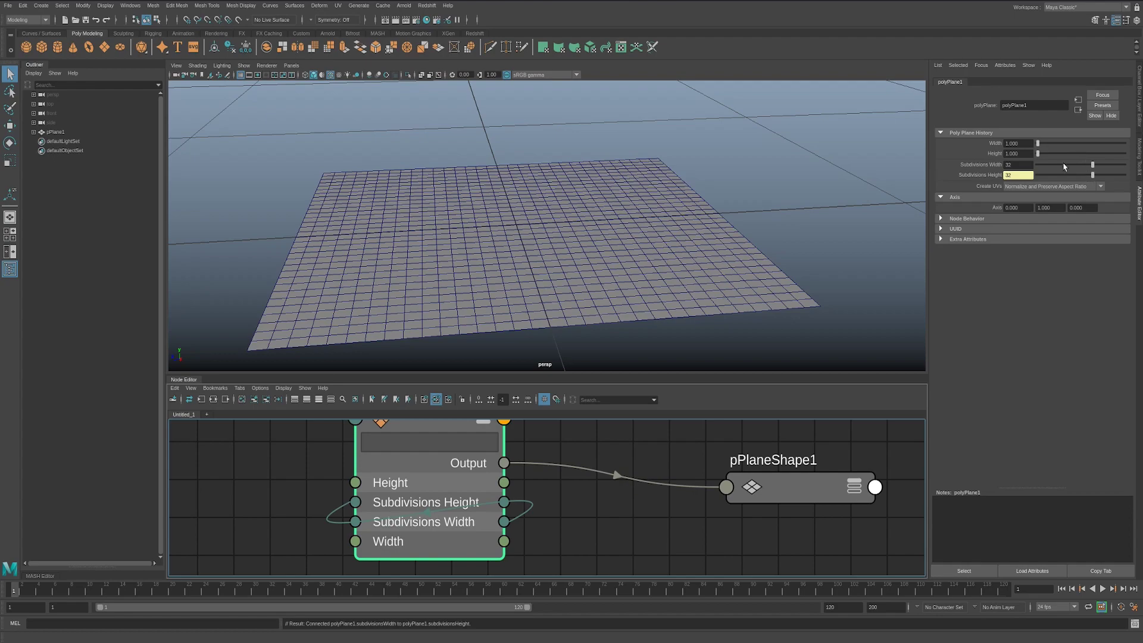
pyautogui.moveTo(1091, 168); pyautogui.dragTo(1066, 167)
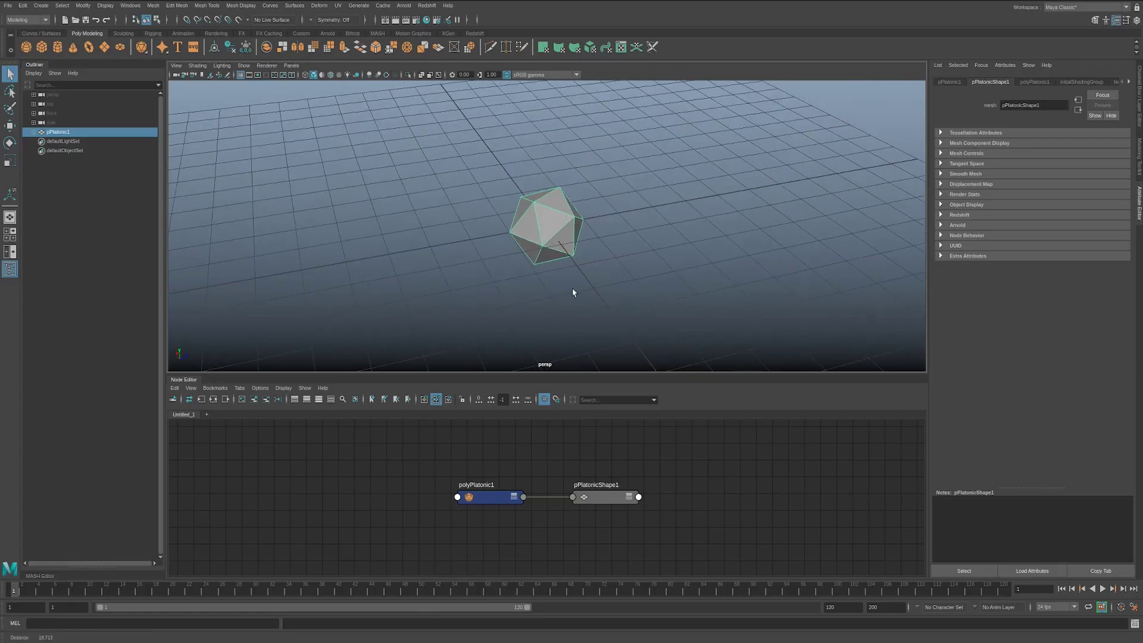
# Duplicate the platonic solid, offset the copy, and repeat the duplication with transform to build a row of ten solids.
pyautogui.keyDown('alt'); pyautogui.moveTo(573, 292); pyautogui.dragTo(620, 311); pyautogui.keyUp('alt')
pyautogui.hotkey('ctrl', 'd')
pyautogui.press('w')
pyautogui.moveTo(538, 245); pyautogui.dragTo(454, 174)
pyautogui.hotkey('shift', 'd')
pyautogui.hotkey('shift', 'd')
pyautogui.hotkey('shift', 'd')
pyautogui.hotkey('shift', 'd')
pyautogui.hotkey('shift', 'd')
pyautogui.hotkey('shift', 'd')
pyautogui.hotkey('shift', 'd')
pyautogui.hotkey('shift', 'd')
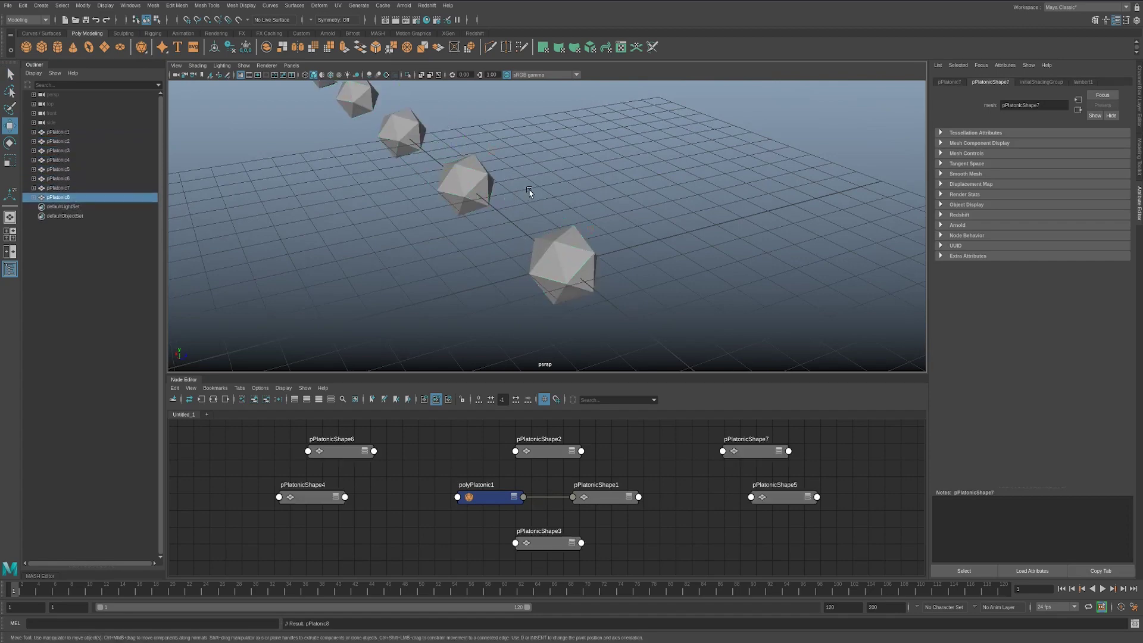
pyautogui.keyDown('alt'); pyautogui.moveTo(497, 223); pyautogui.dragTo(898, 351); pyautogui.keyUp('alt')
pyautogui.keyDown('alt'); pyautogui.moveTo(771, 320); pyautogui.dragTo(476, 205); pyautogui.keyUp('alt')
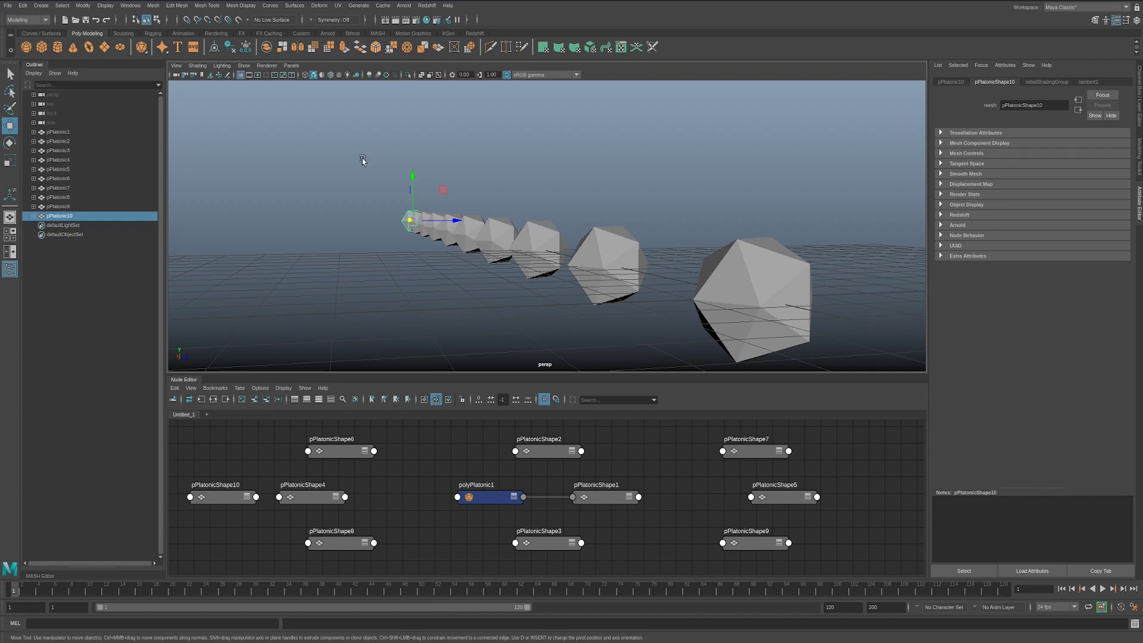
# Select the perspective camera and review the Viewport 2.0 renderer settings without changing them.
pyautogui.click(175, 75)
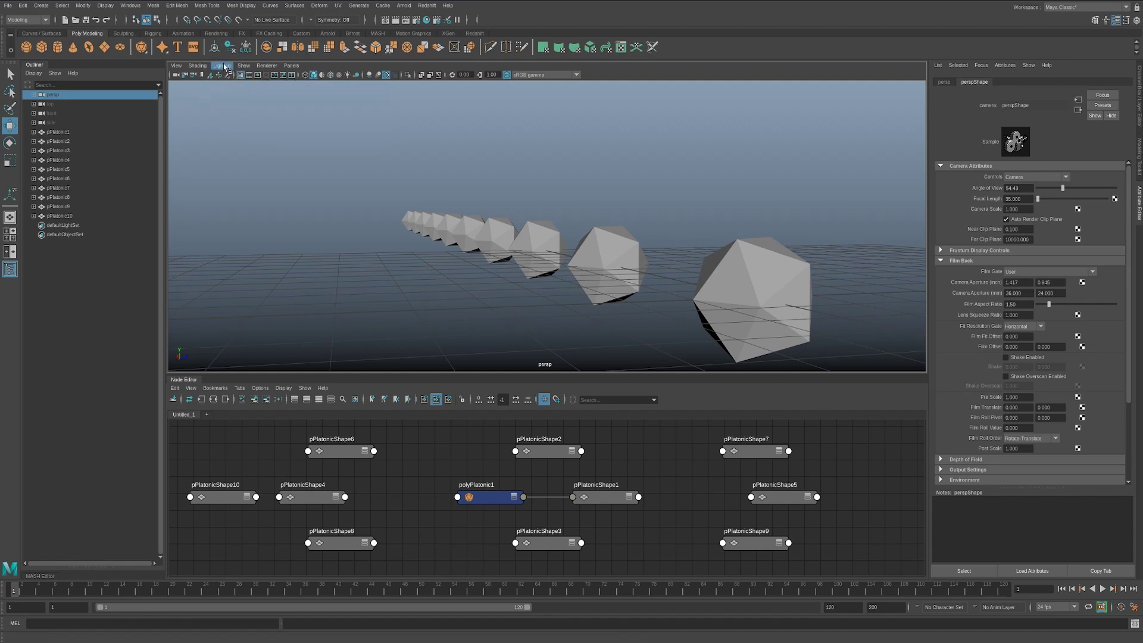
pyautogui.click(244, 66)
pyautogui.moveTo(222, 67)
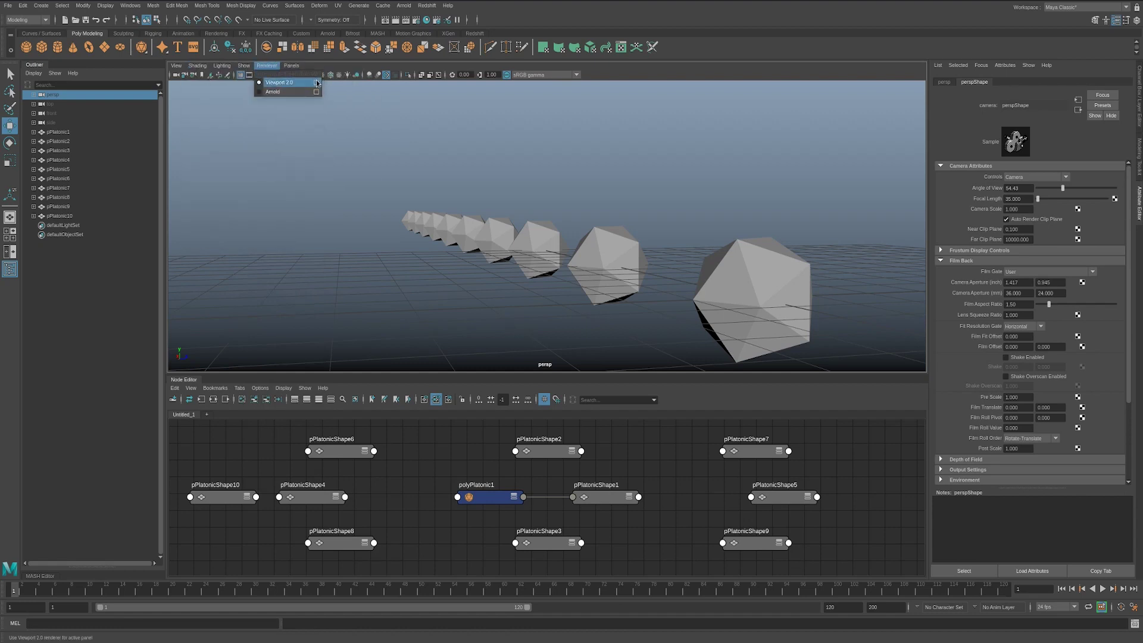
pyautogui.click(316, 76)
pyautogui.scroll(-3, 425, 322)
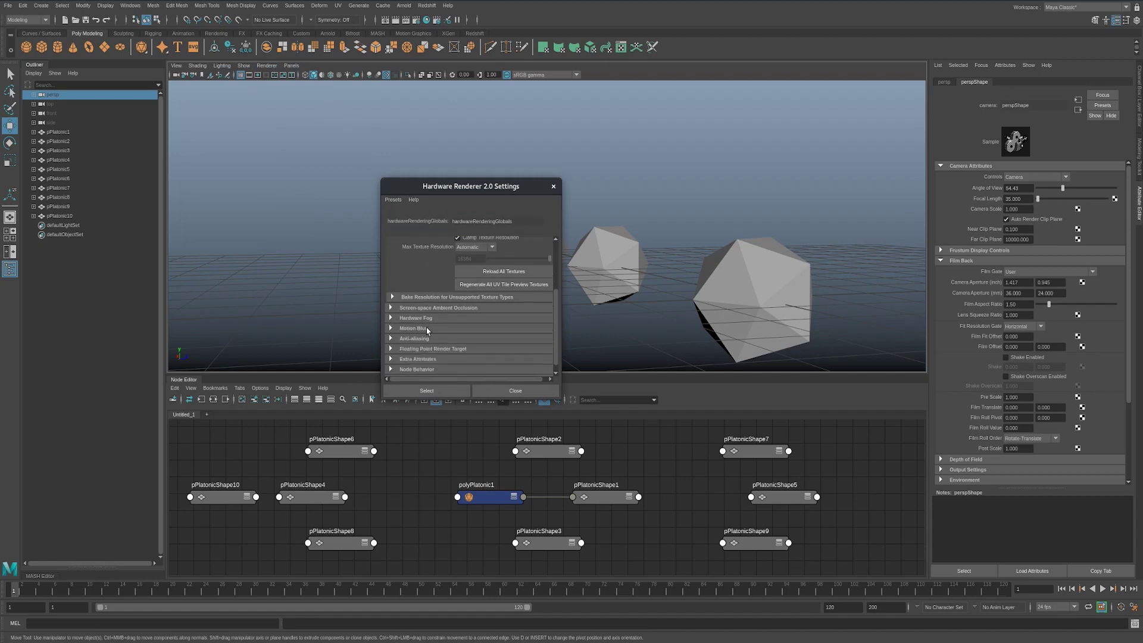
pyautogui.scroll(-1, 421, 354)
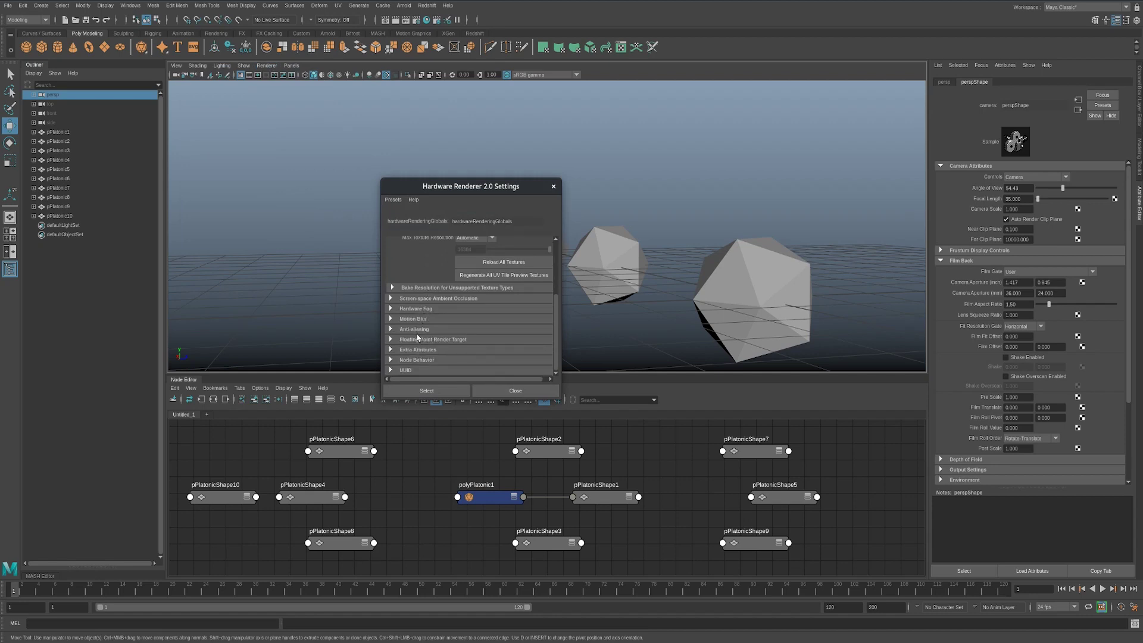
pyautogui.click(553, 186)
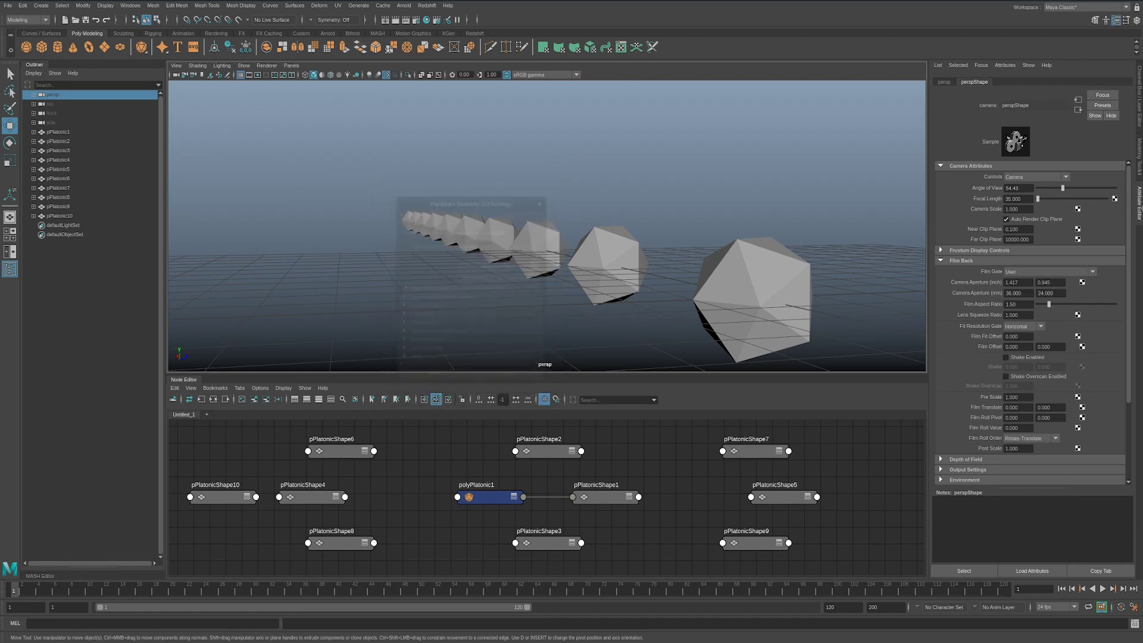
# Turn on Depth Of Field in the perspShape camera attributes.
pyautogui.scroll(-5, 974, 204)
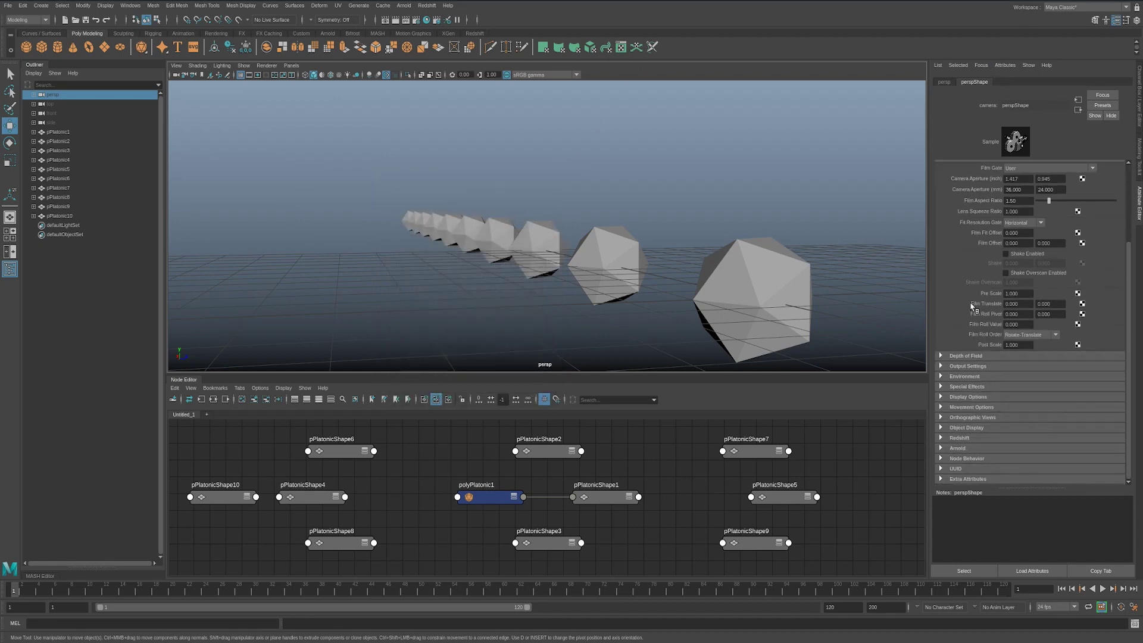
pyautogui.click(976, 356)
pyautogui.click(1037, 367)
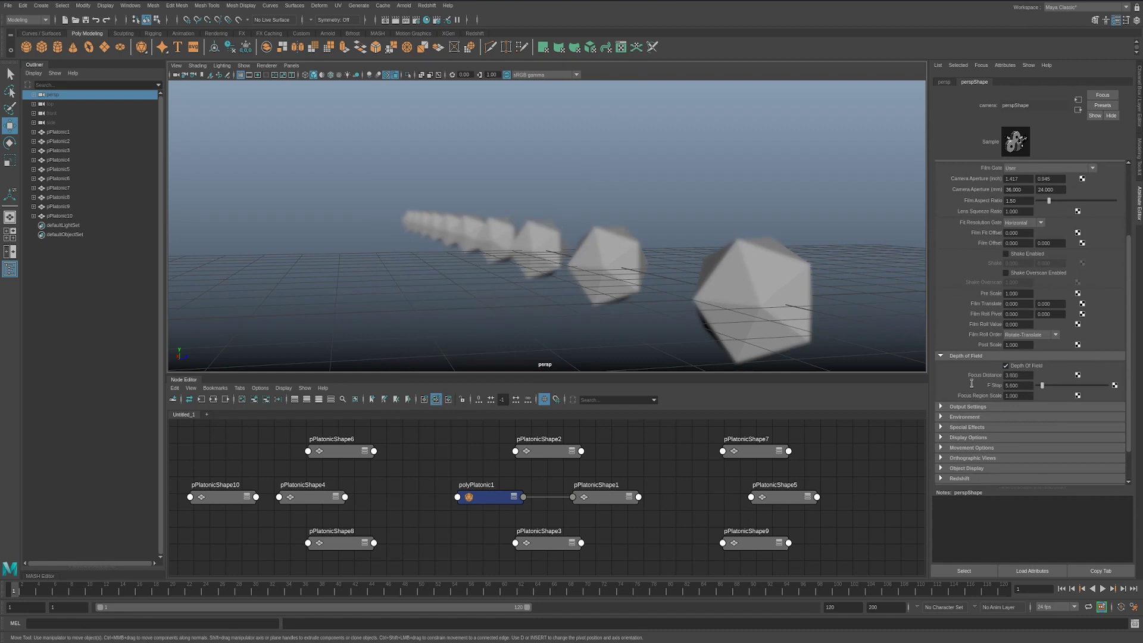
pyautogui.keyDown('ctrl'); pyautogui.moveTo(927, 400); pyautogui.dragTo(353, 408); pyautogui.keyUp('ctrl')
# Select the fourth platonic solid, pPlatonic4, and turn on the Object Details heads-up display.
pyautogui.click(501, 246)
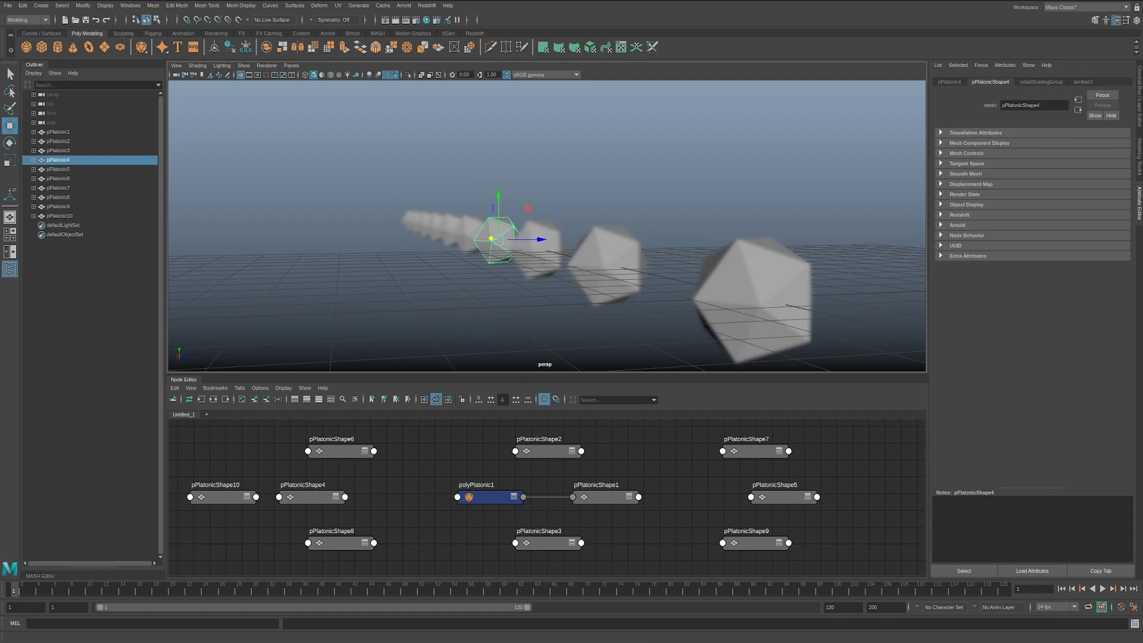
pyautogui.click(109, 6)
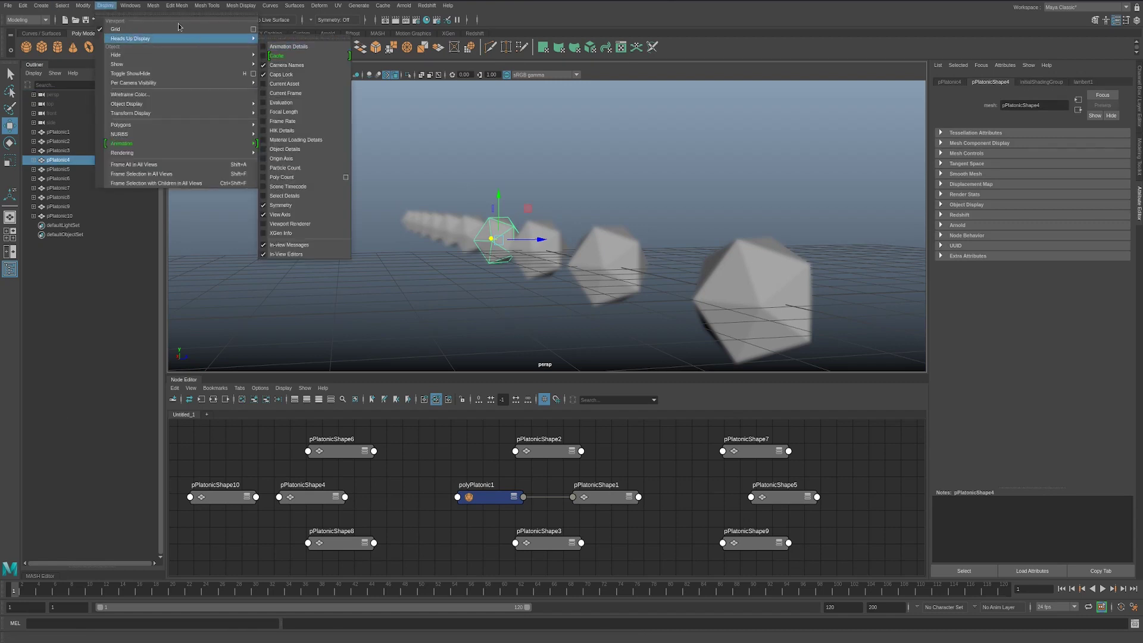
pyautogui.moveTo(102, 4)
pyautogui.moveTo(145, 38)
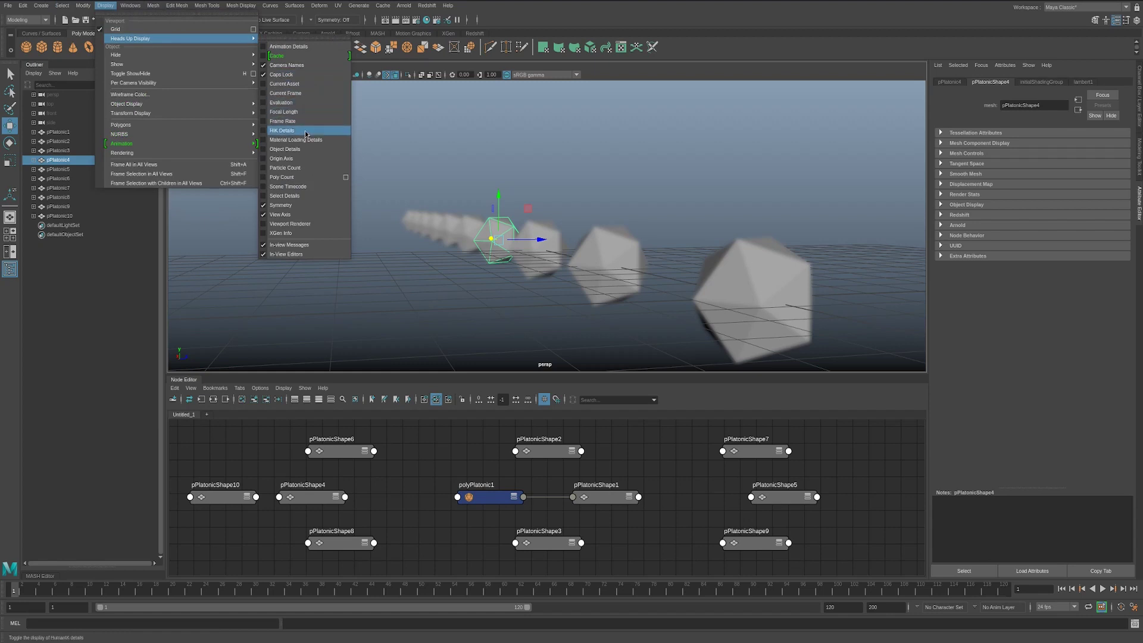
pyautogui.click(302, 150)
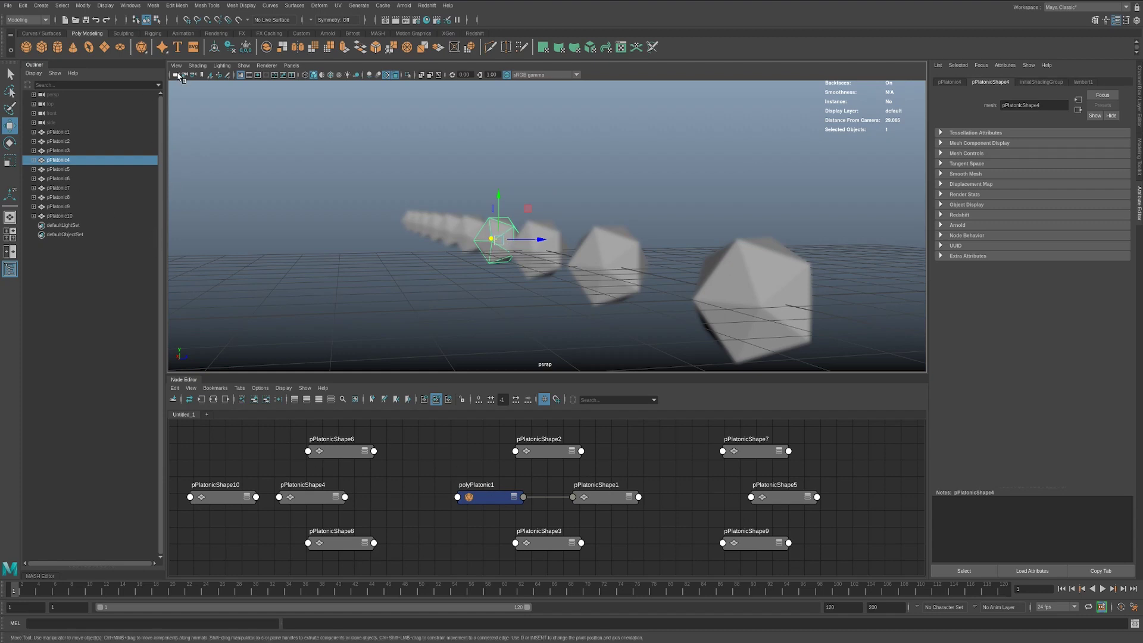
# Select the perspective camera and set its depth of field Focus Distance to 29.
pyautogui.click(176, 75)
pyautogui.click(1031, 376)
pyautogui.write('29')
pyautogui.press('Return')
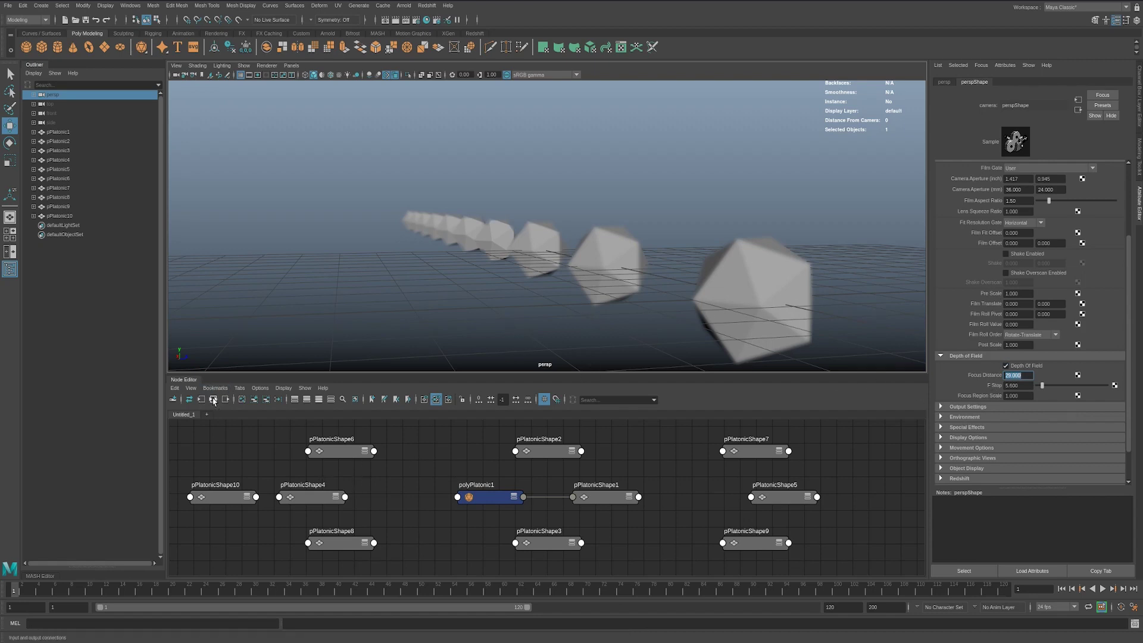
# Clear the Node Editor graph and add the perspective camera's perspShape node to it.
pyautogui.click(242, 400)
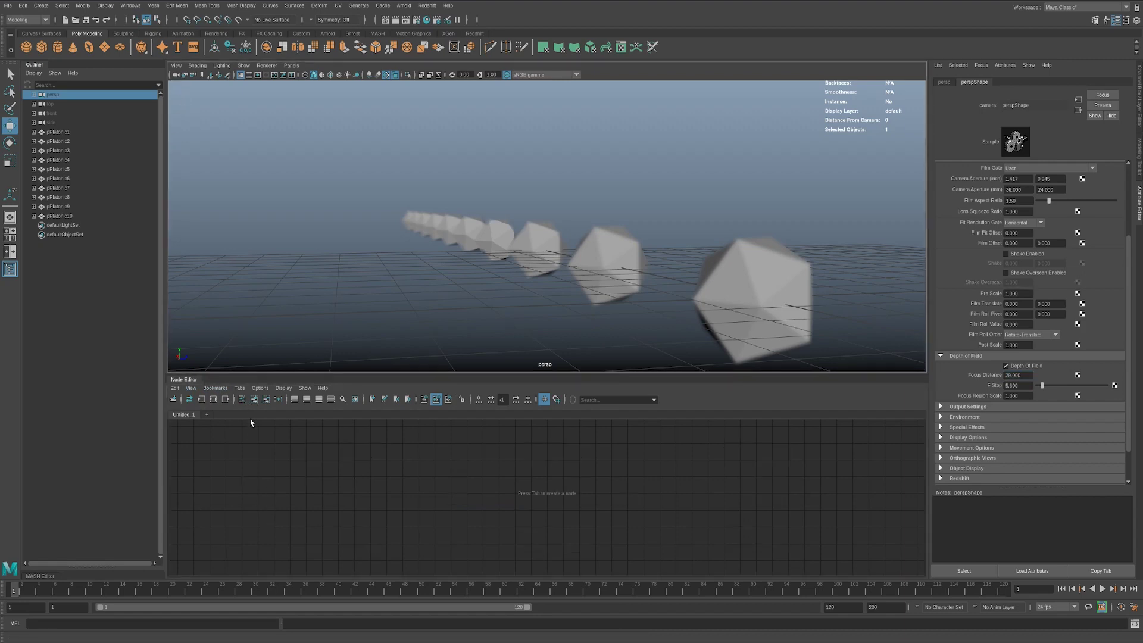
pyautogui.click(256, 403)
pyautogui.moveTo(557, 509); pyautogui.dragTo(555, 475)
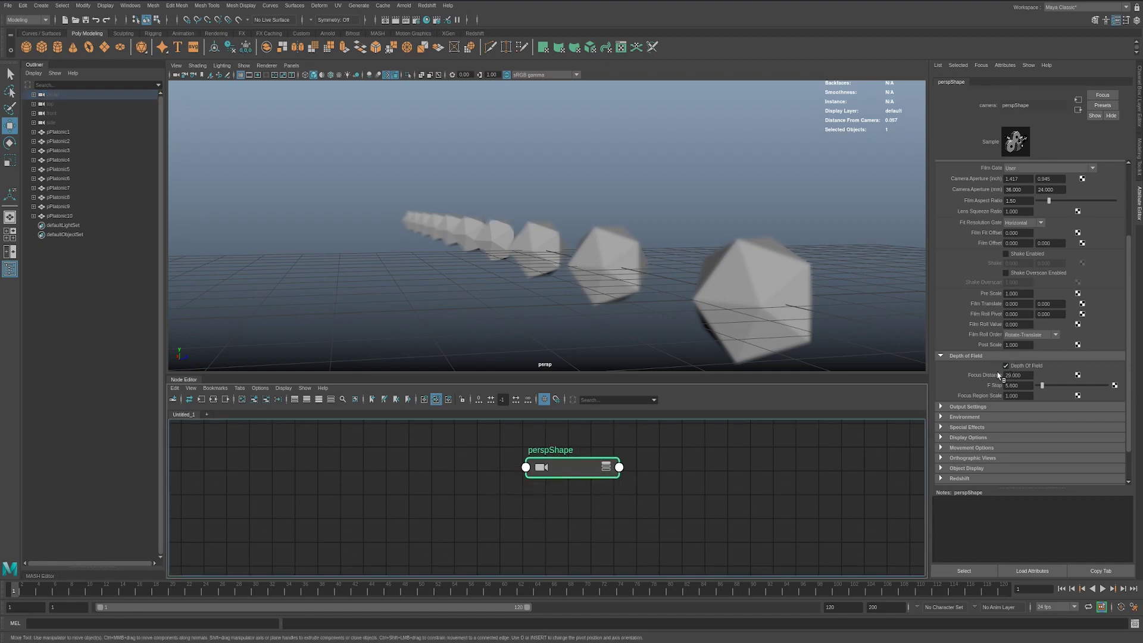
# Expand the perspShape node to show its attributes and filter them by "focus".
pyautogui.write('3')
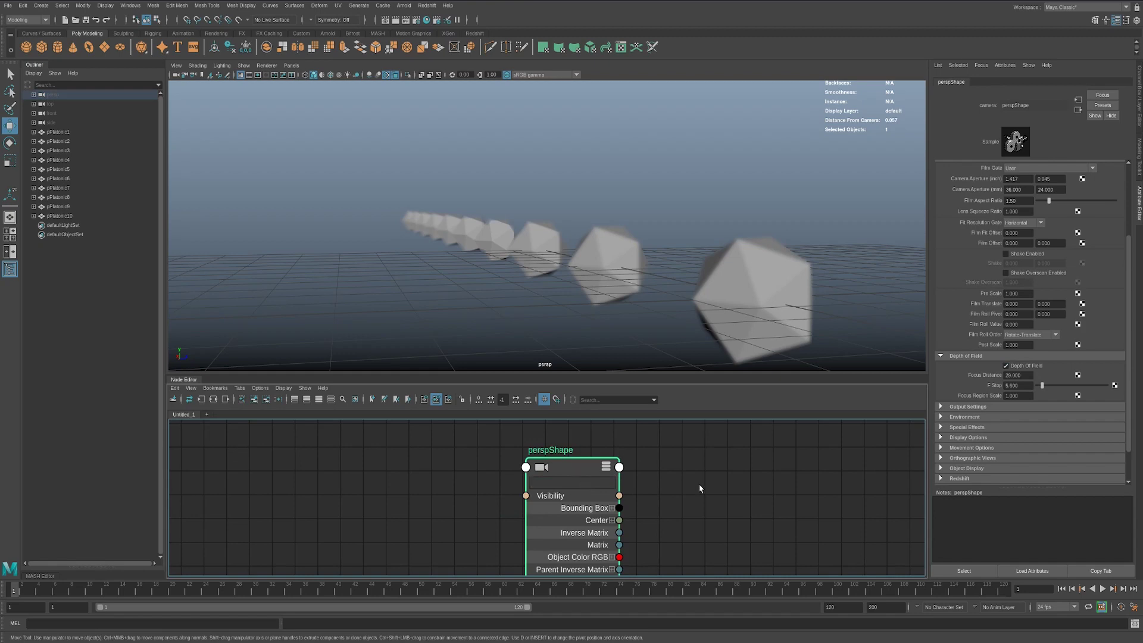
pyautogui.write('focus')
pyautogui.click(407, 457)
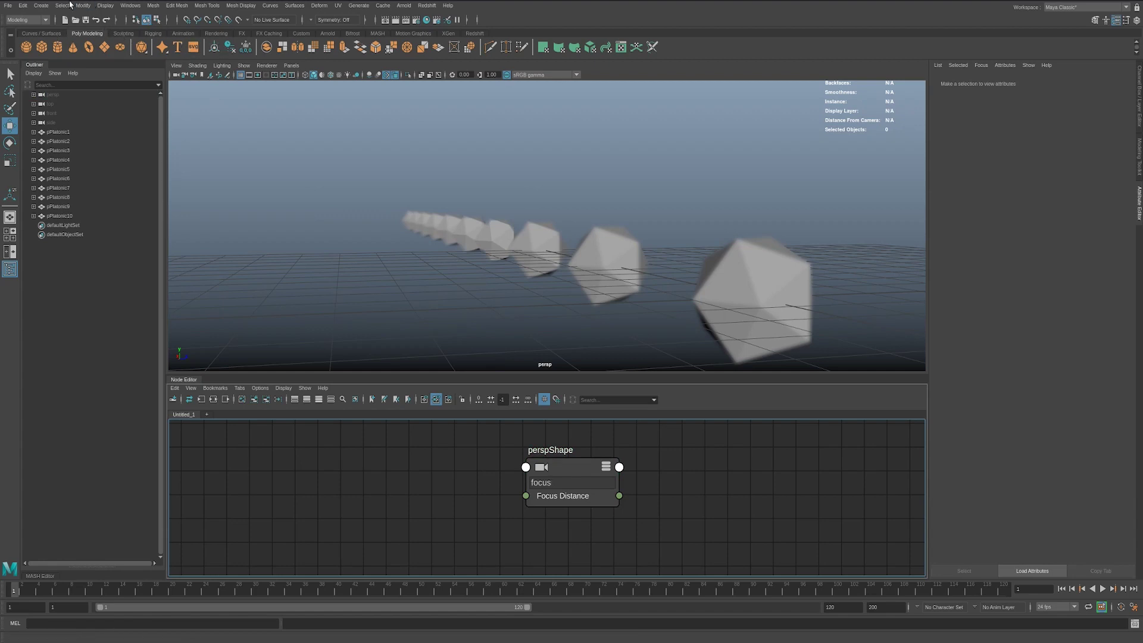
# Create a locator and move it along the row of solids to the fourth platonic solid.
pyautogui.click(41, 5)
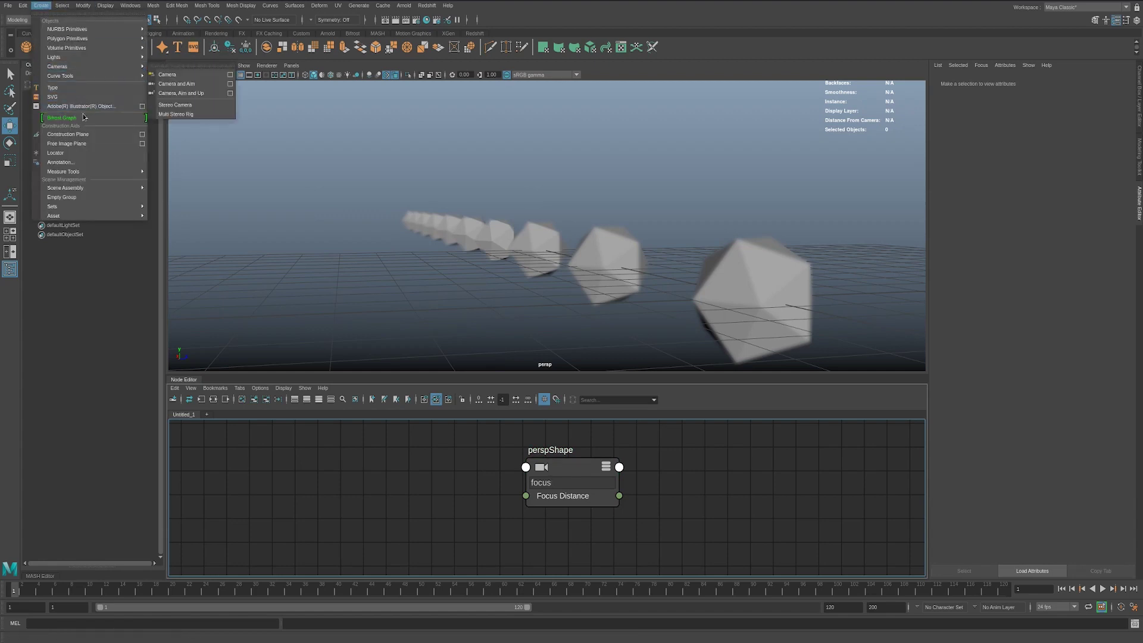
pyautogui.click(59, 153)
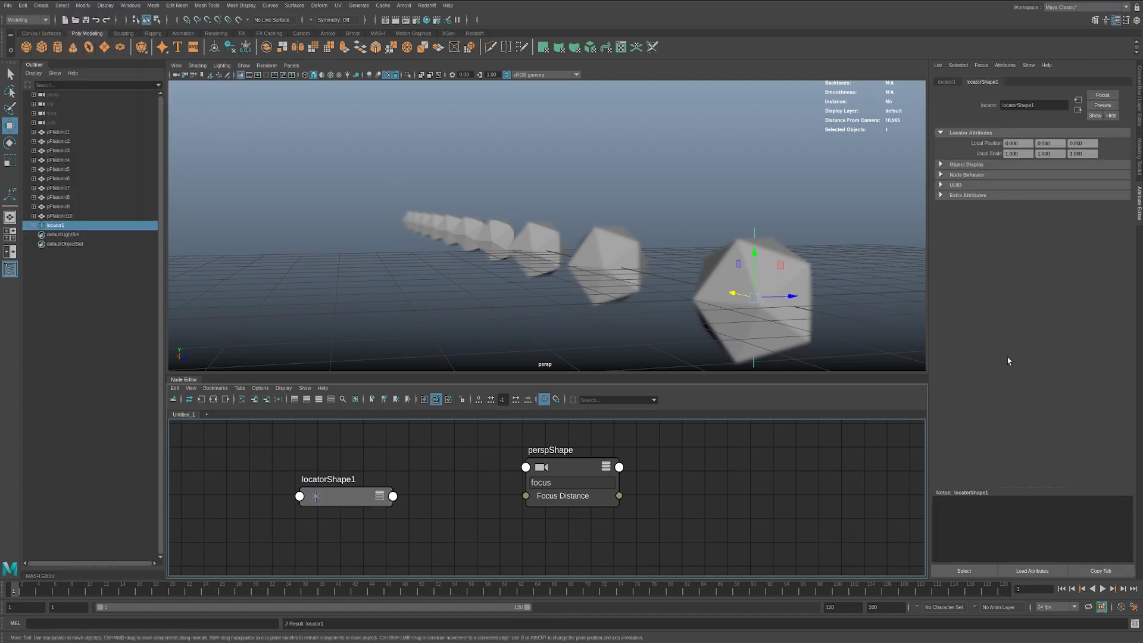
pyautogui.moveTo(752, 292); pyautogui.dragTo(484, 237)
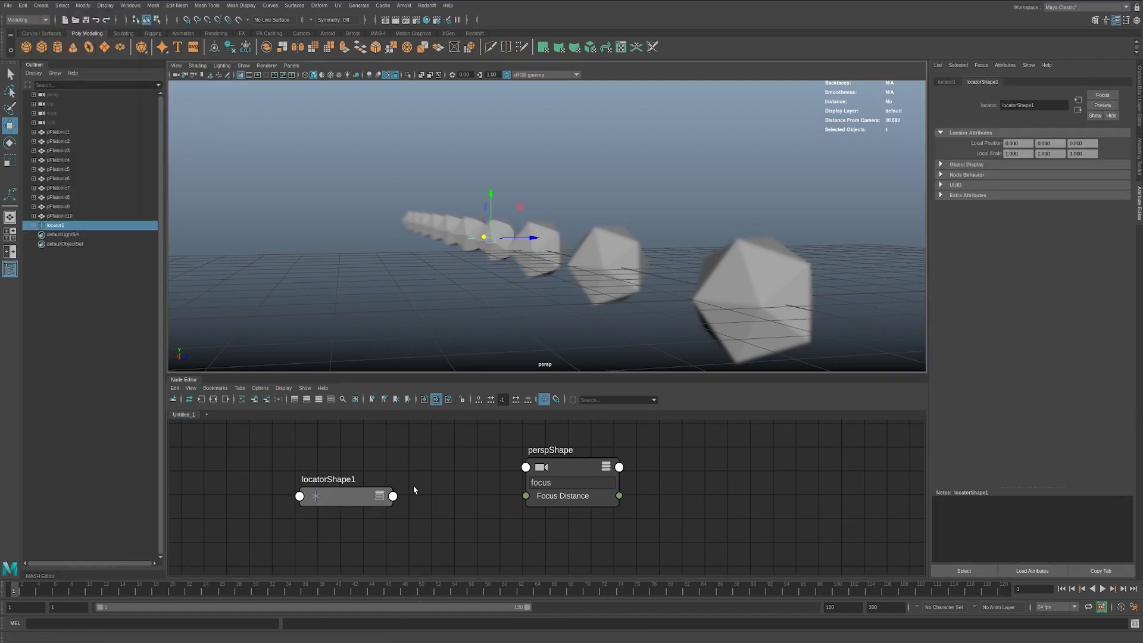
# Turn on the display of transform nodes in the Node Editor and place locator1 and persp below locatorShape1.
pyautogui.moveTo(377, 505); pyautogui.dragTo(340, 472)
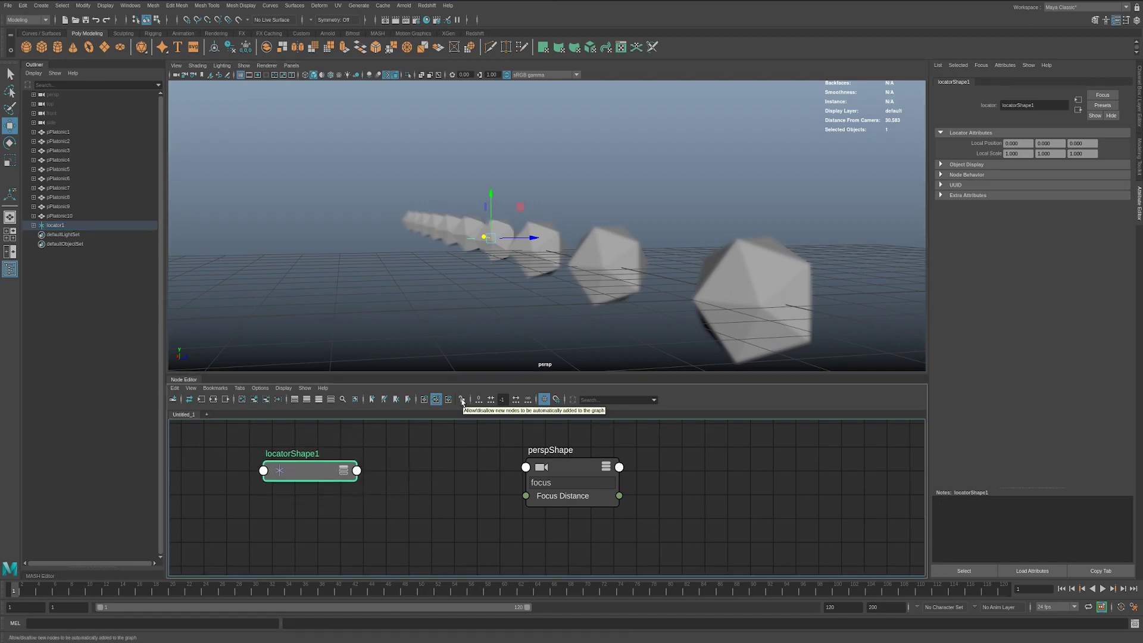
pyautogui.click(284, 387)
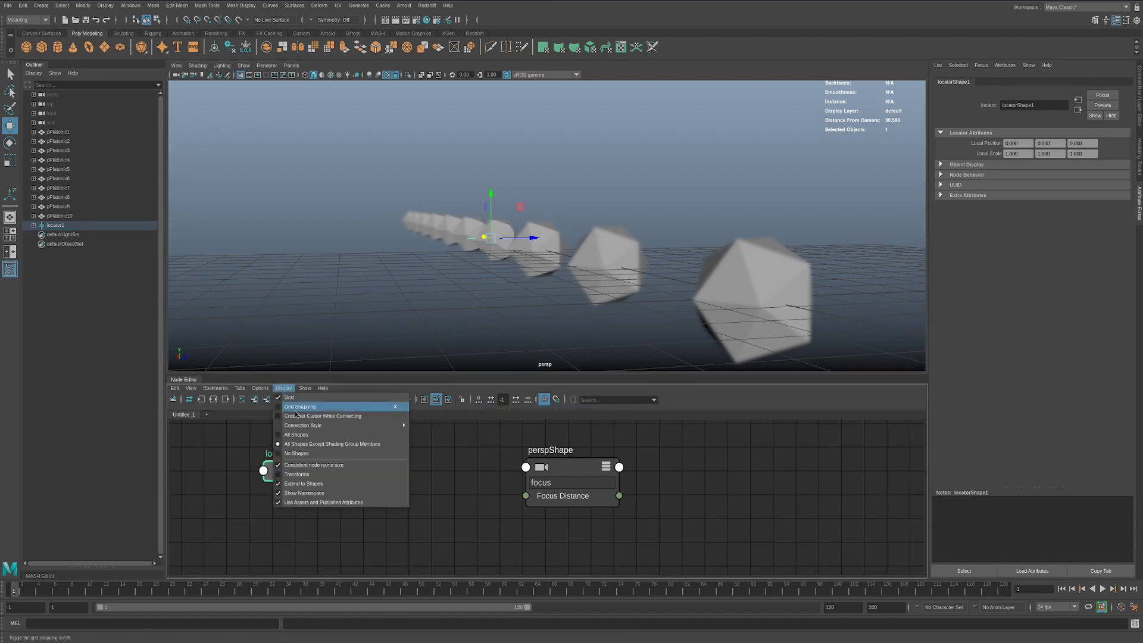
pyautogui.click(304, 474)
pyautogui.moveTo(772, 473); pyautogui.dragTo(326, 516)
pyautogui.moveTo(774, 531); pyautogui.dragTo(333, 539)
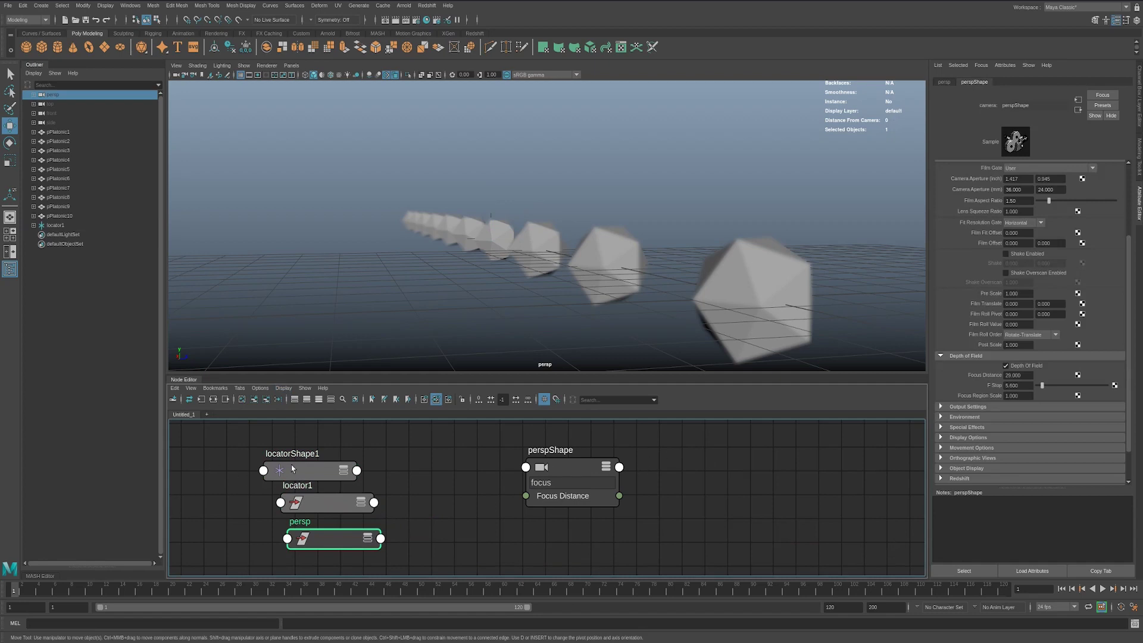
# Remove locatorShape1 from the graph and arrange the locator1 and persp nodes to the left of perspShape.
pyautogui.moveTo(296, 473); pyautogui.dragTo(300, 456)
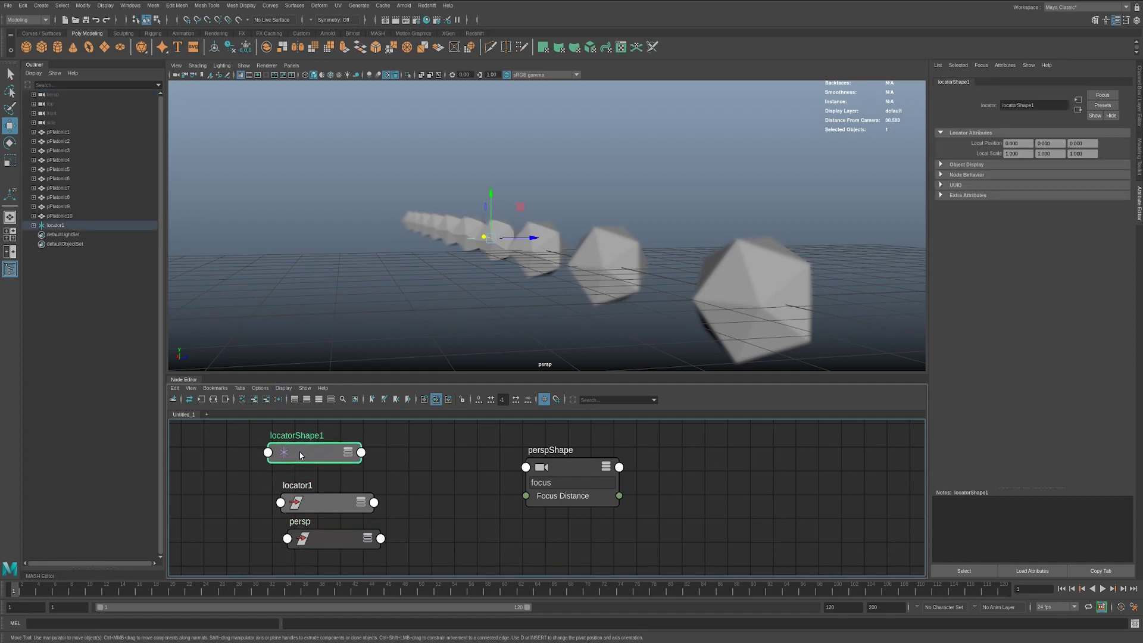
pyautogui.click(266, 400)
pyautogui.moveTo(237, 465); pyautogui.dragTo(308, 504)
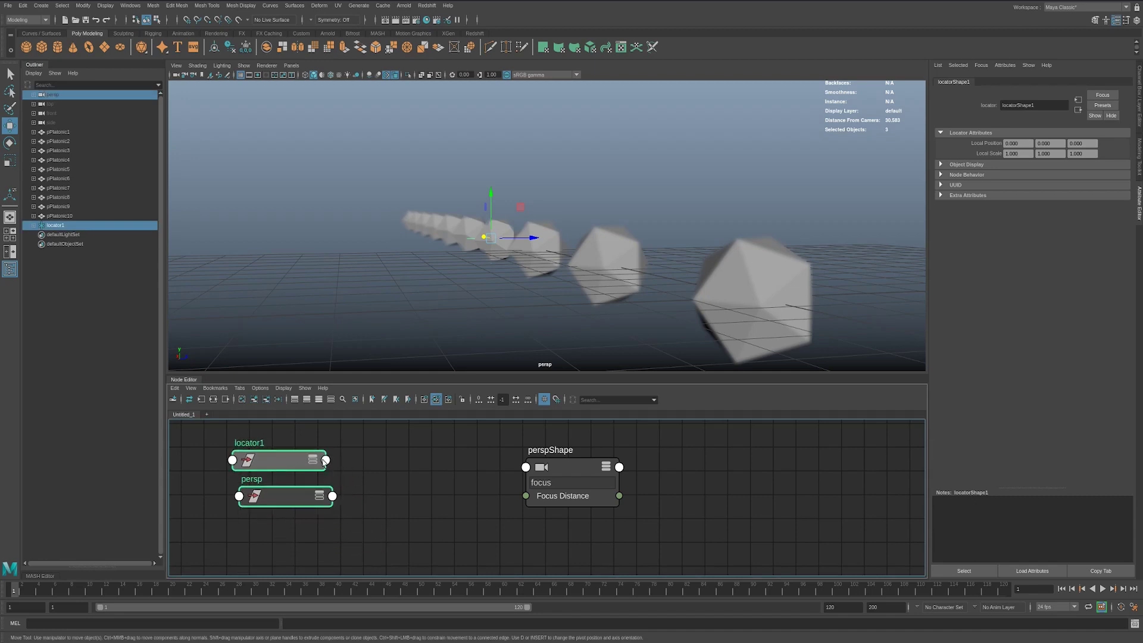
pyautogui.moveTo(229, 437); pyautogui.dragTo(375, 525)
pyautogui.moveTo(310, 493); pyautogui.dragTo(371, 492)
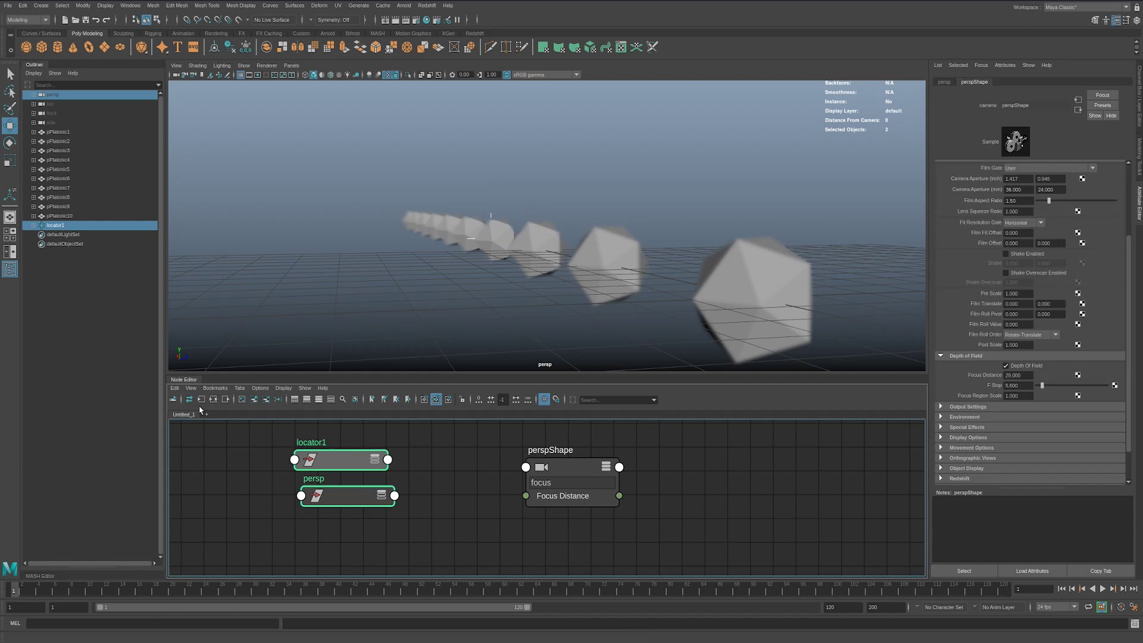
pyautogui.click(390, 537)
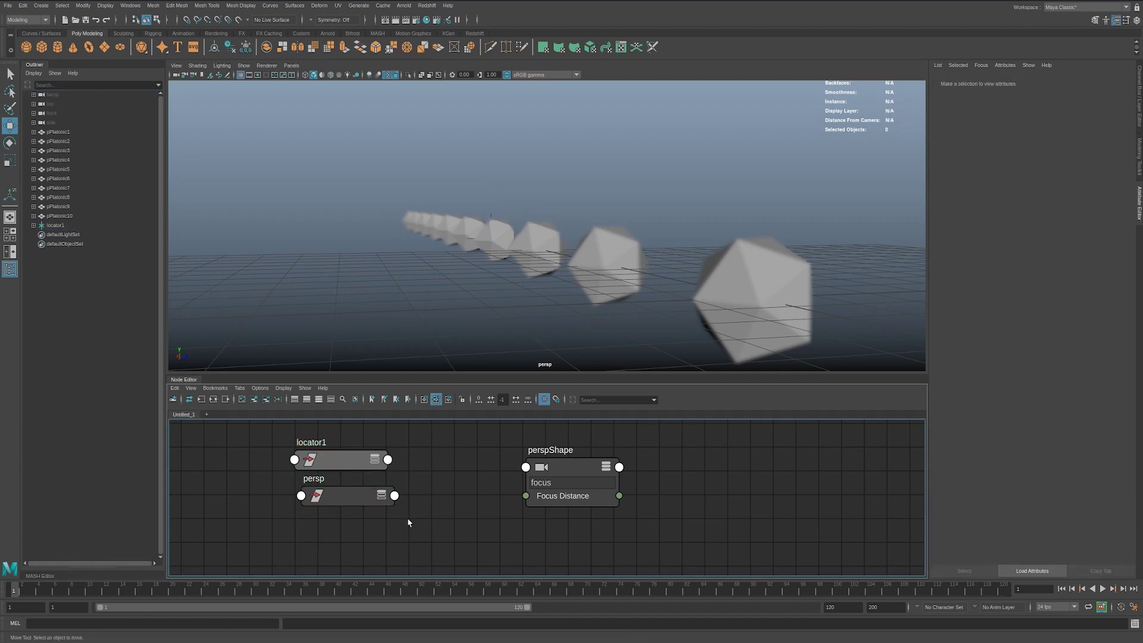
# Create a multiplyDivide node in the graph by searching for "mult", and delete it again.
pyautogui.press('Tab')
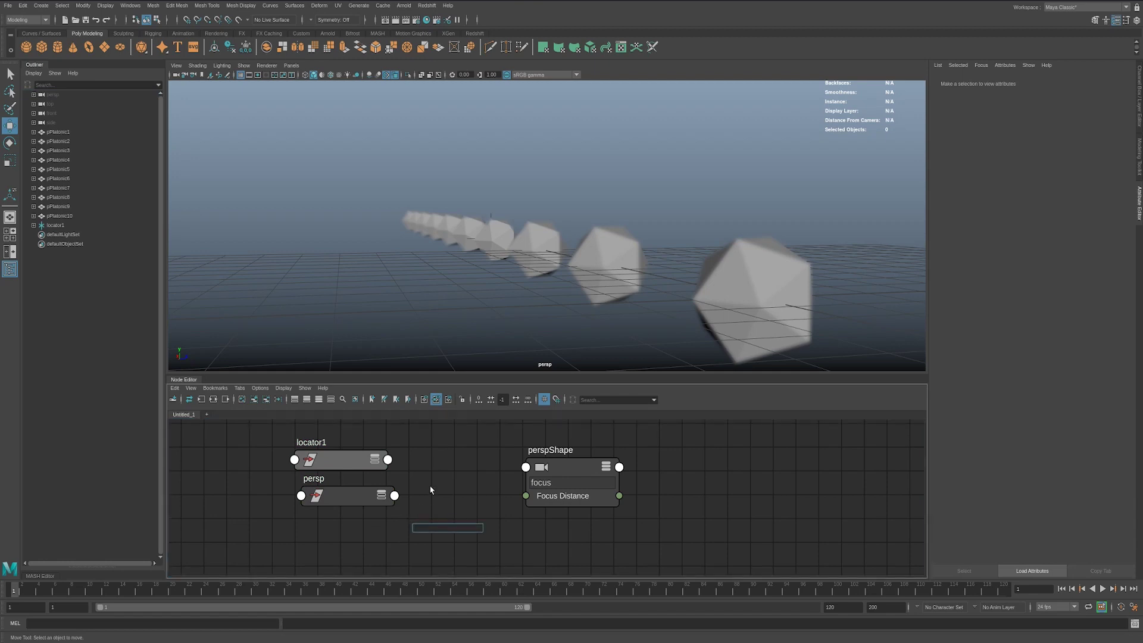
pyautogui.write('mult')
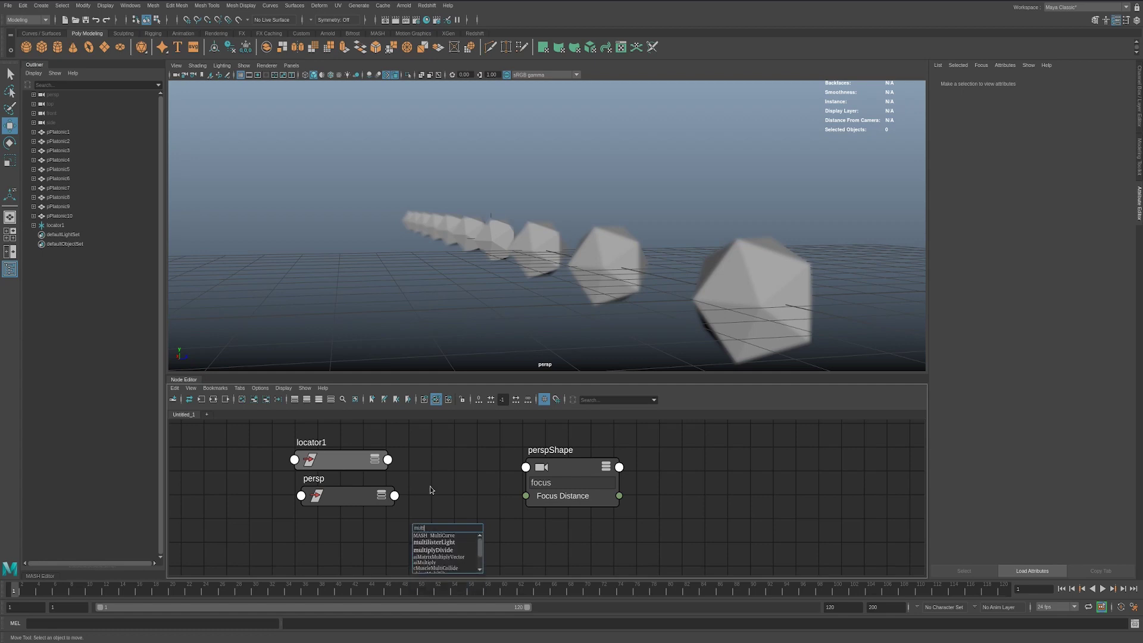
pyautogui.press('Down')
pyautogui.press('Down')
pyautogui.press('Down')
pyautogui.press('Return')
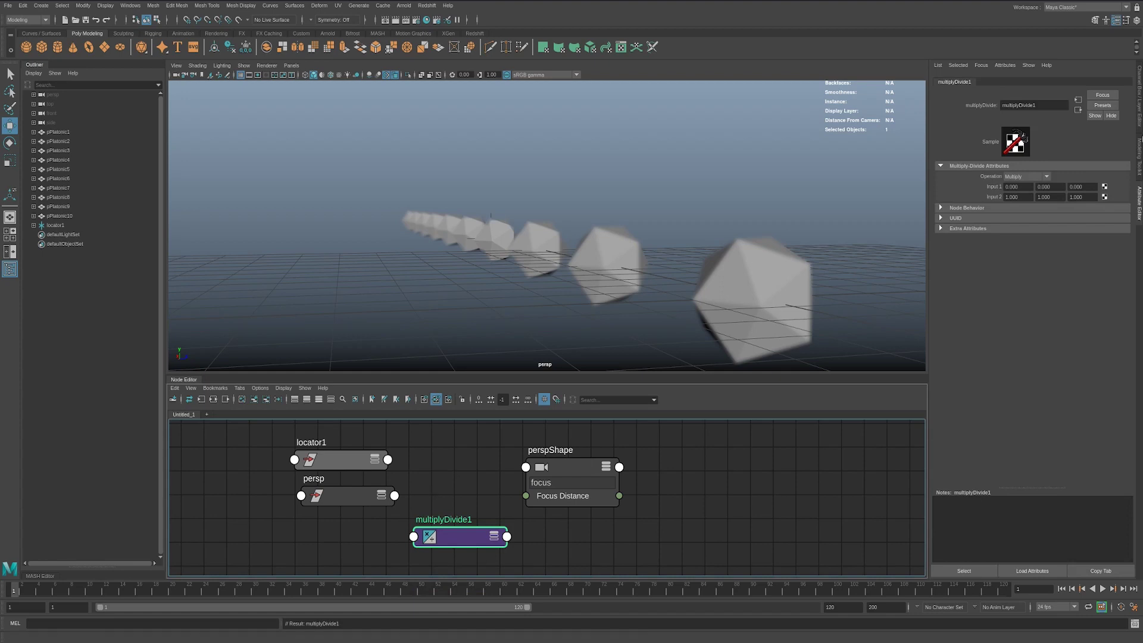
pyautogui.click(470, 445)
pyautogui.click(450, 538)
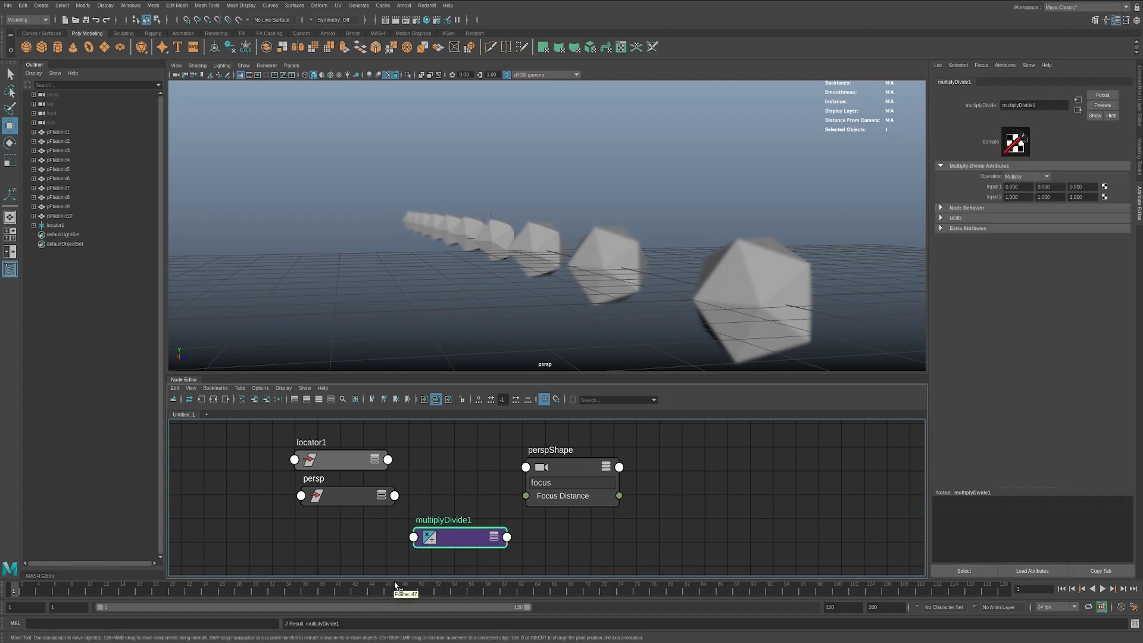
pyautogui.press('Delete')
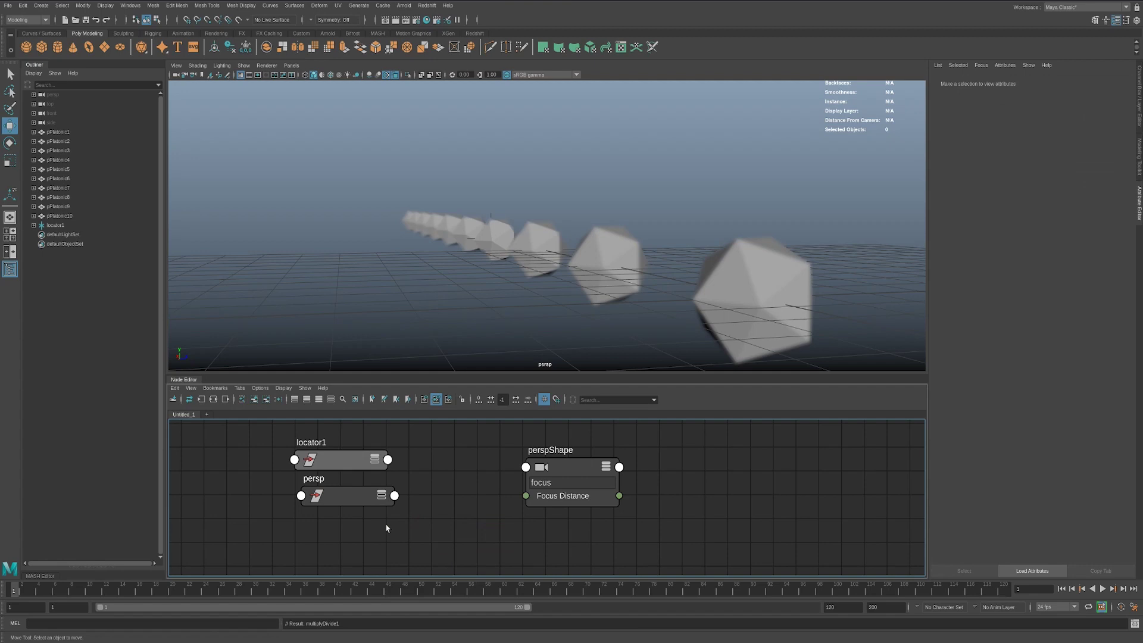
# Show the Node Editor's create node pane and browse the Maya Utilities nodes.
pyautogui.click(173, 399)
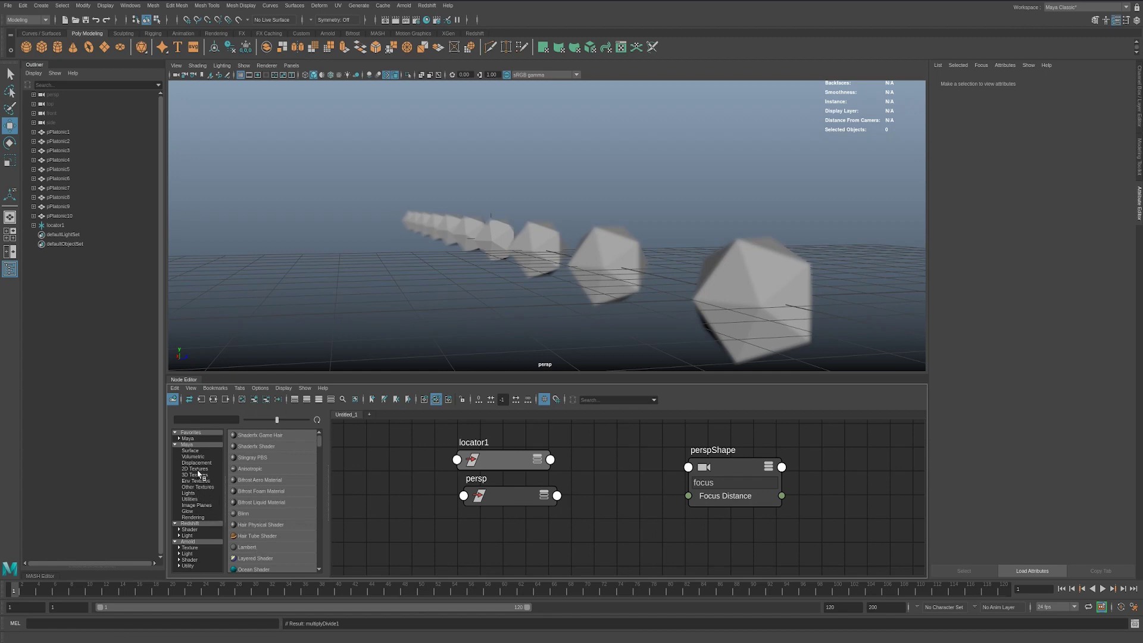
pyautogui.click(192, 500)
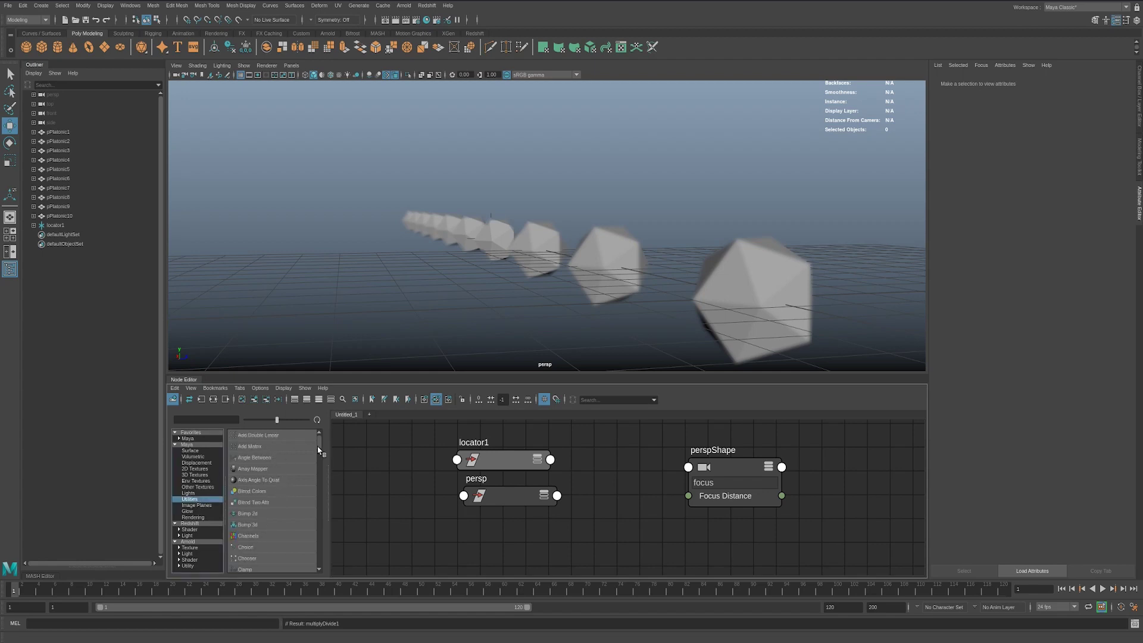
pyautogui.scroll(-6, 293, 478)
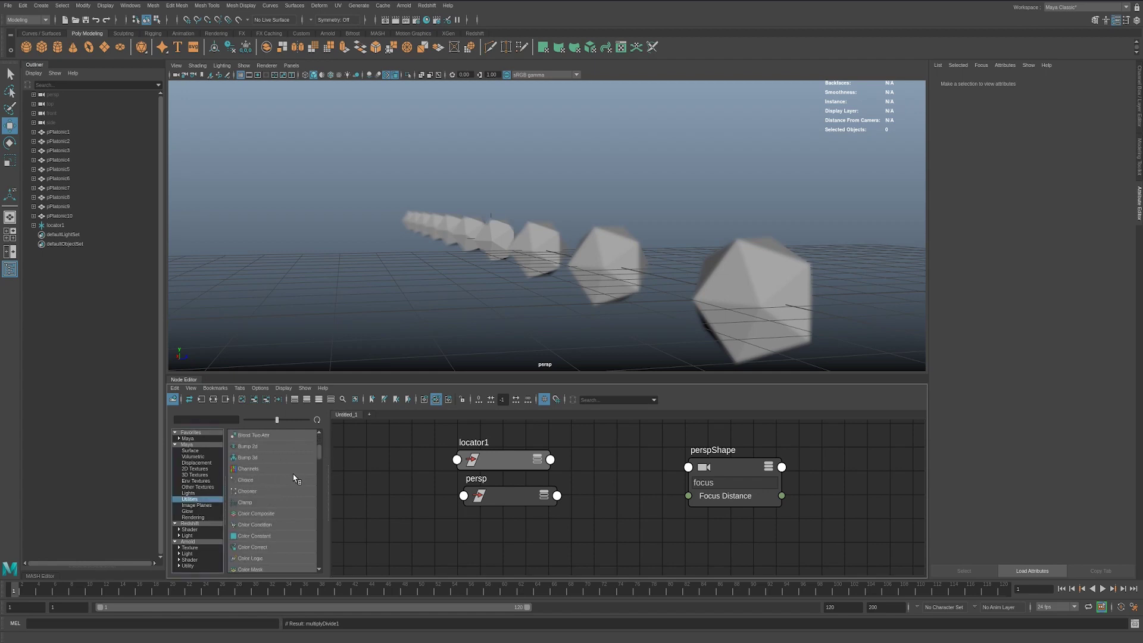
pyautogui.scroll(-8, 294, 482)
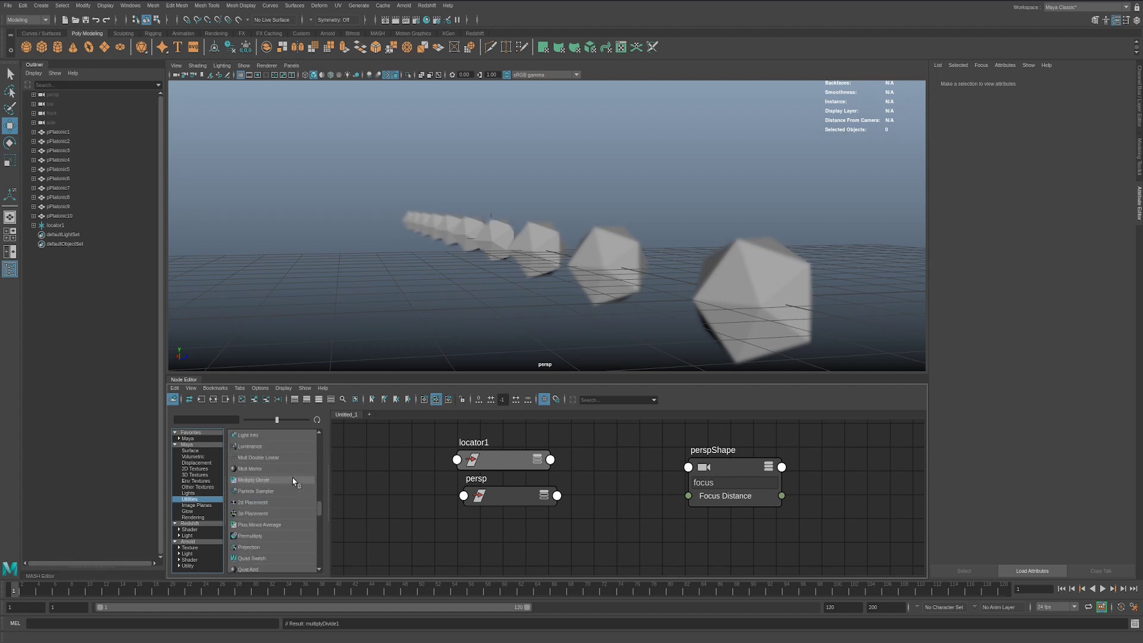
# Filter the Utilities nodes by "mul" and clear the filter again.
pyautogui.click(202, 419)
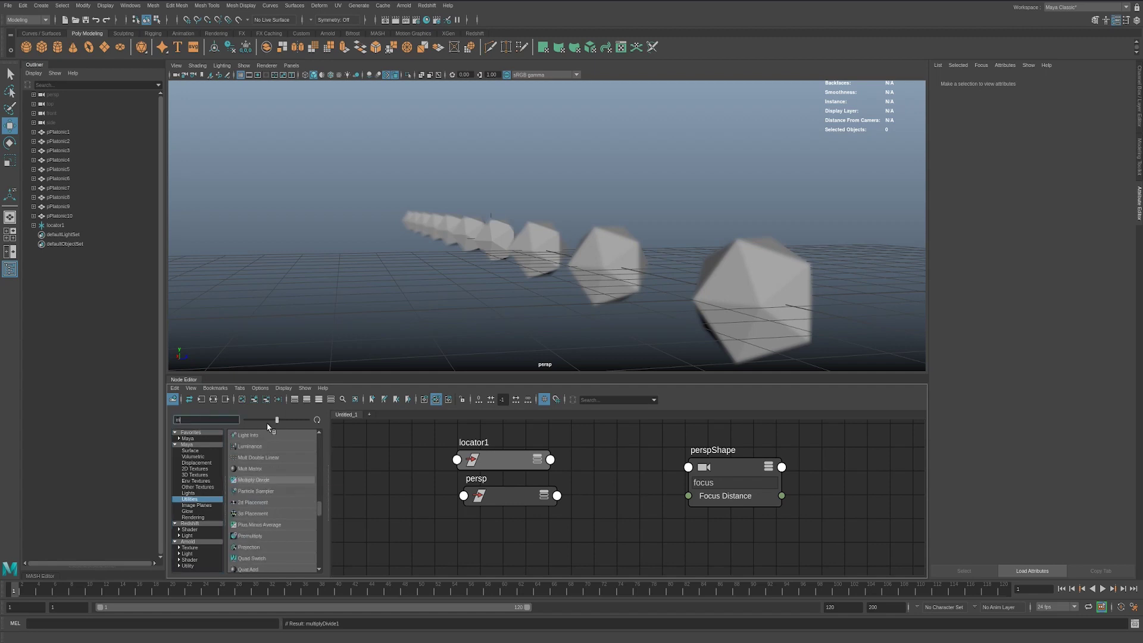
pyautogui.write('mul')
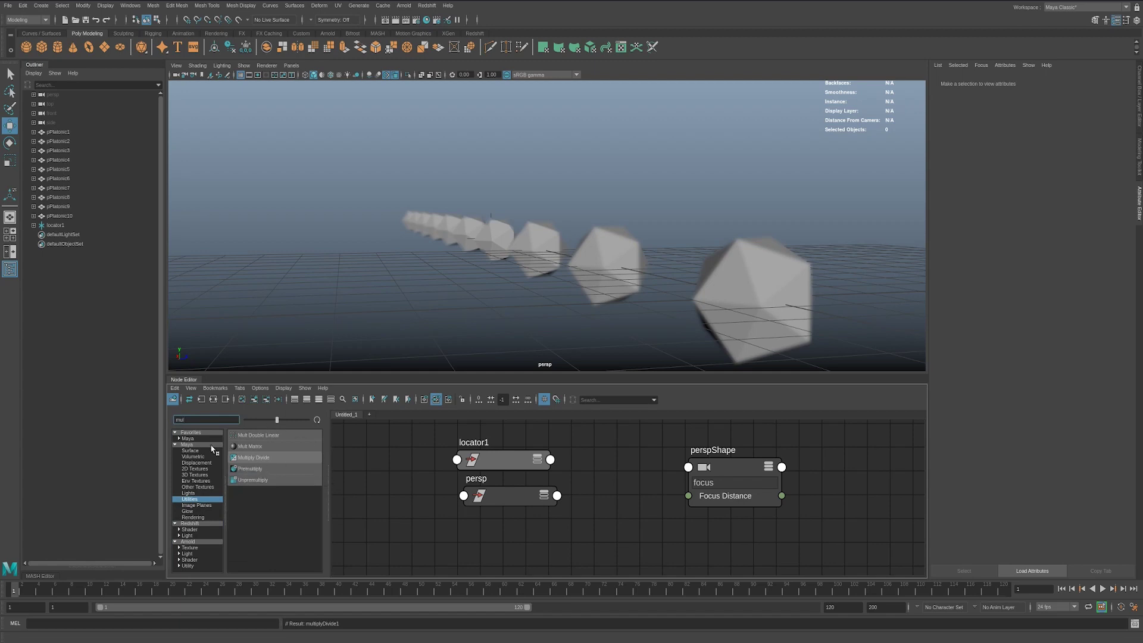
pyautogui.click(194, 414)
pyautogui.doubleClick(190, 423)
pyautogui.press('BackSpace')
# Add a Distance Between node from the Maya Utilities nodes to the graph.
pyautogui.scroll(-1, 272, 524)
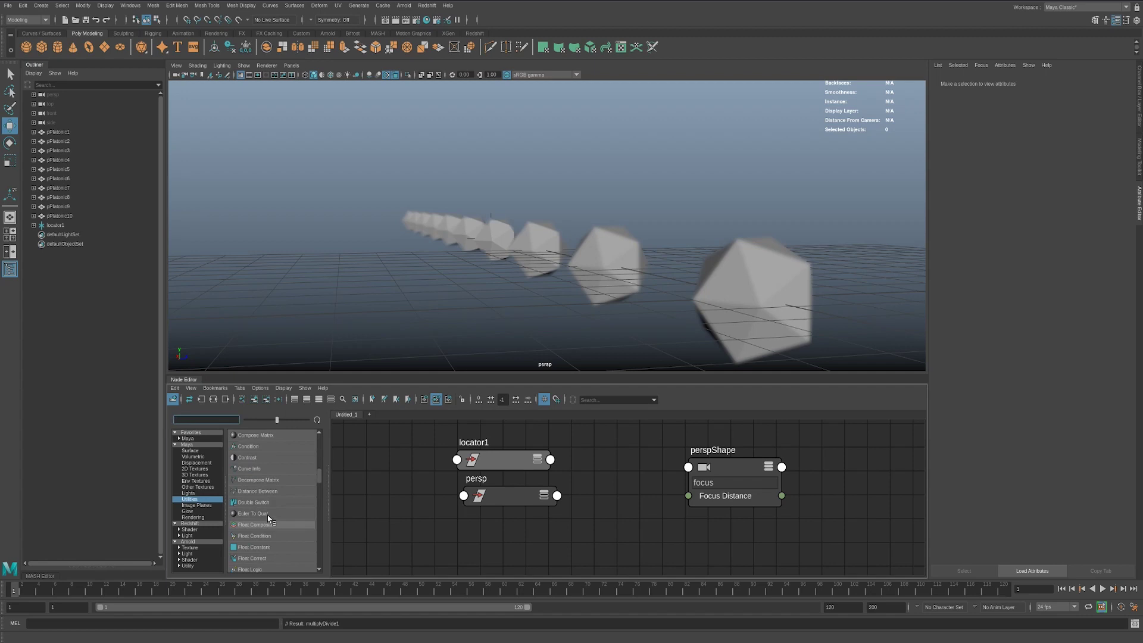
pyautogui.scroll(-3, 289, 507)
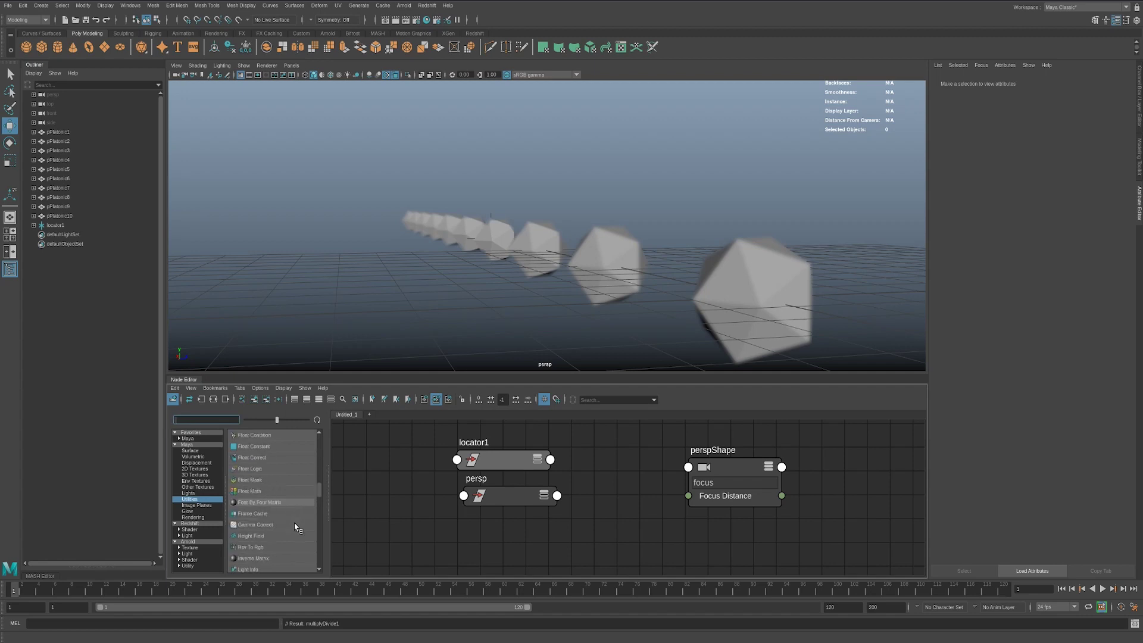
pyautogui.scroll(4, 292, 526)
pyautogui.scroll(3, 291, 530)
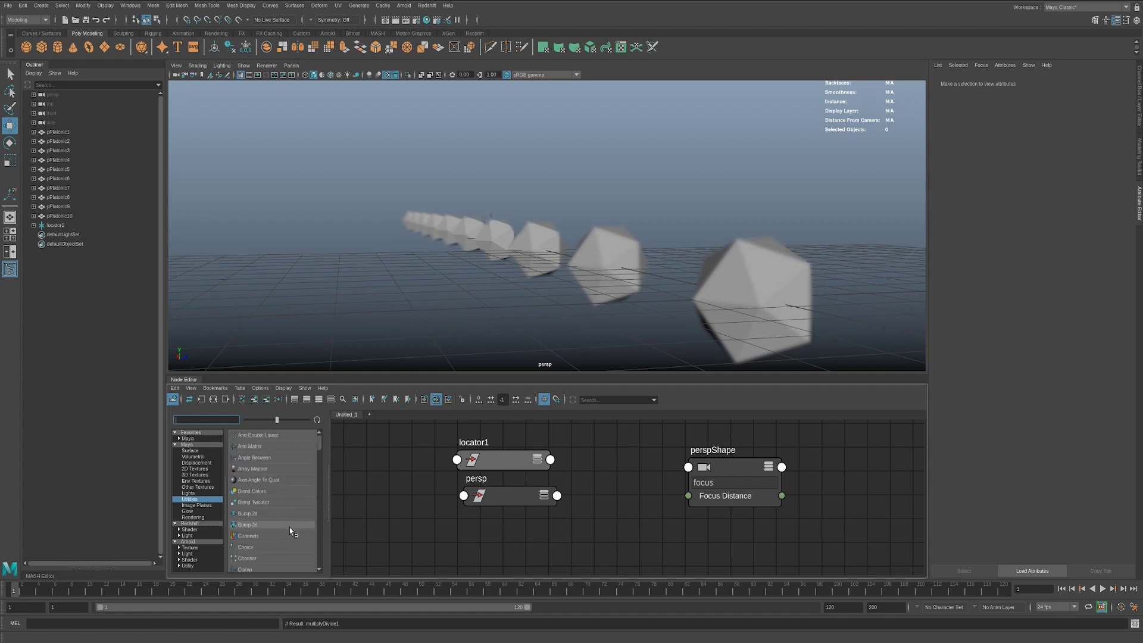
pyautogui.scroll(-5, 291, 531)
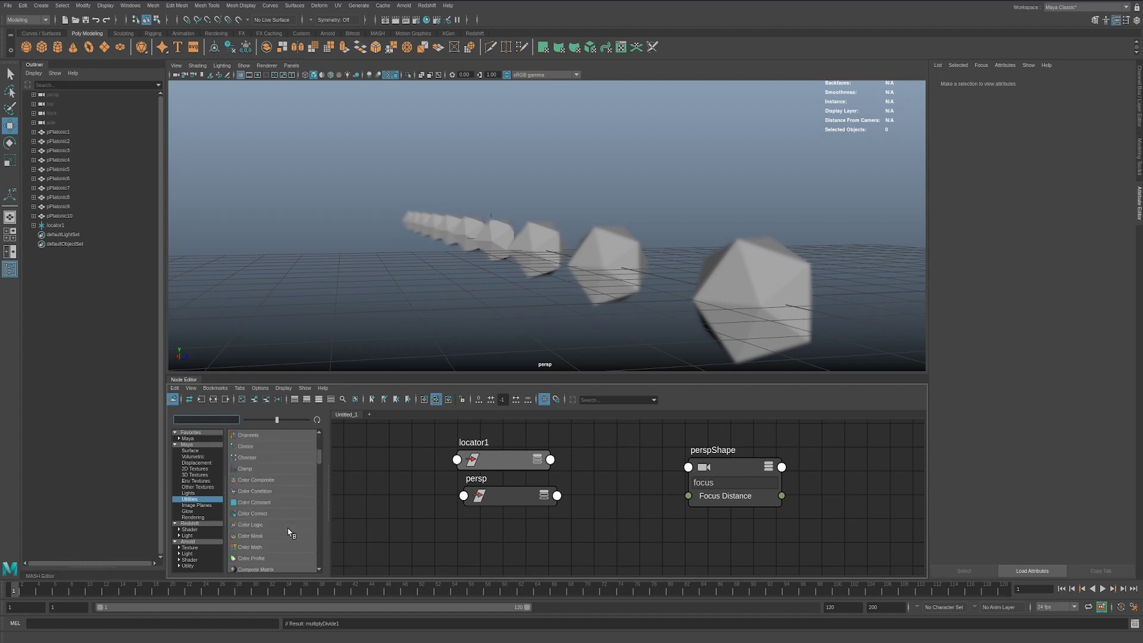
pyautogui.scroll(-1, 281, 501)
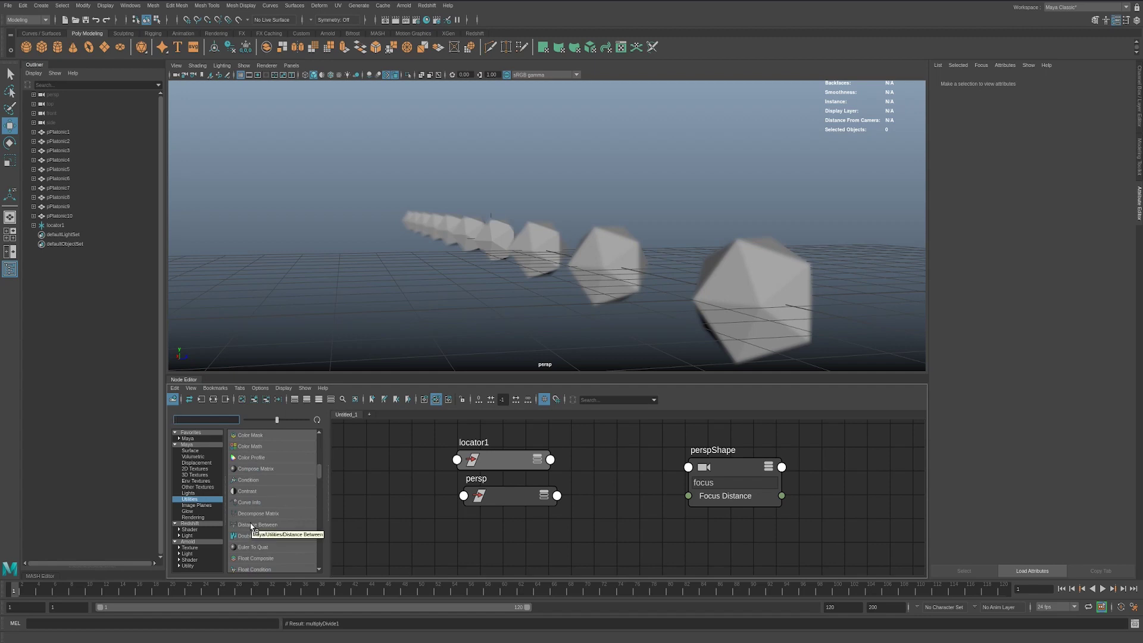
pyautogui.moveTo(252, 526); pyautogui.dragTo(613, 510)
# Move the locator1 and persp nodes further left and place distanceBetween1 between them and perspShape.
pyautogui.moveTo(503, 494); pyautogui.dragTo(474, 532)
pyautogui.moveTo(495, 461); pyautogui.dragTo(471, 540)
pyautogui.moveTo(477, 493); pyautogui.dragTo(456, 503)
pyautogui.click(658, 526)
pyautogui.moveTo(656, 527); pyautogui.dragTo(606, 499)
# Cycle the distanceBetween1 node through its attribute display modes, ending with Distance, Point 1 and Point 2 shown.
pyautogui.press('3')
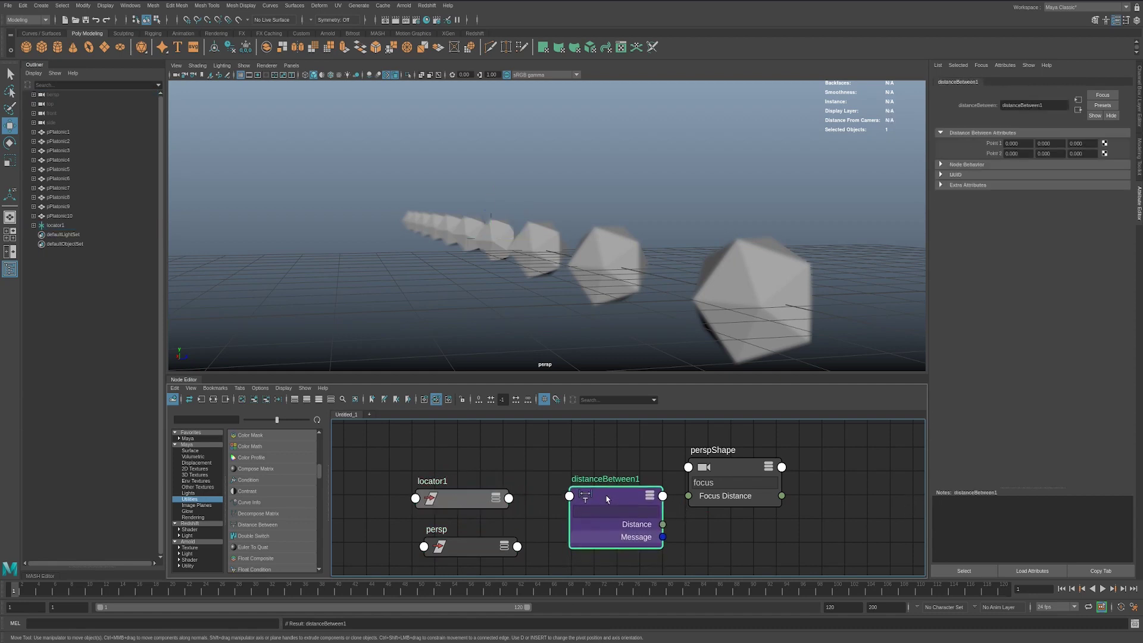
pyautogui.press('4')
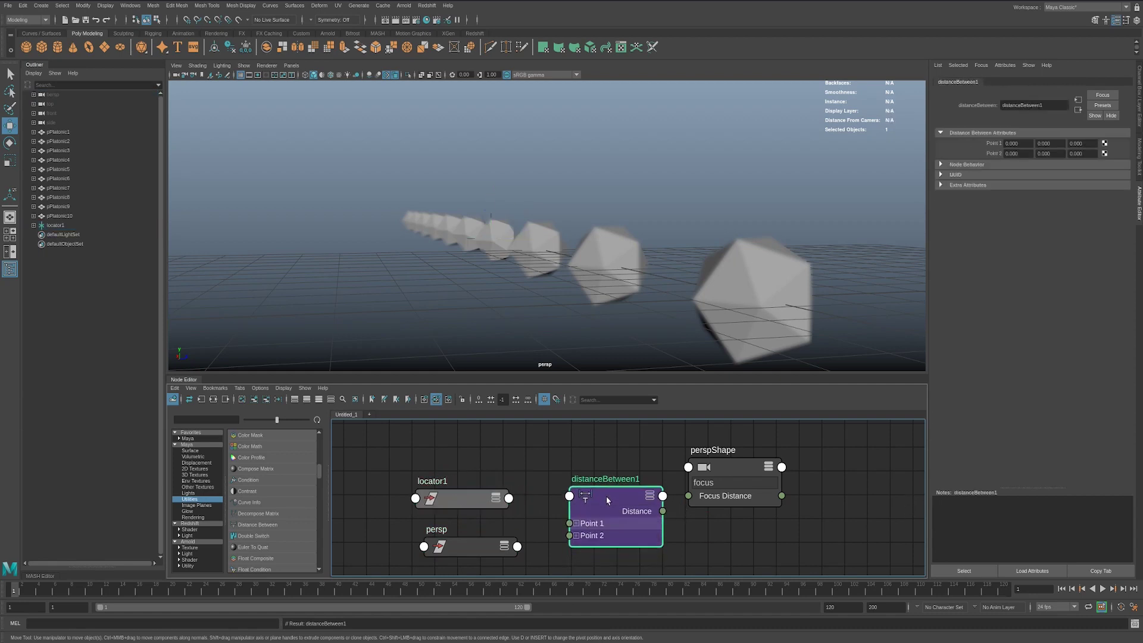
pyautogui.press('3')
pyautogui.press('2')
# Space the locator1 and persp nodes apart, show locator1's attributes and connect its Translate output to Point 1 of distanceBetween1.
pyautogui.moveTo(467, 508); pyautogui.dragTo(469, 493)
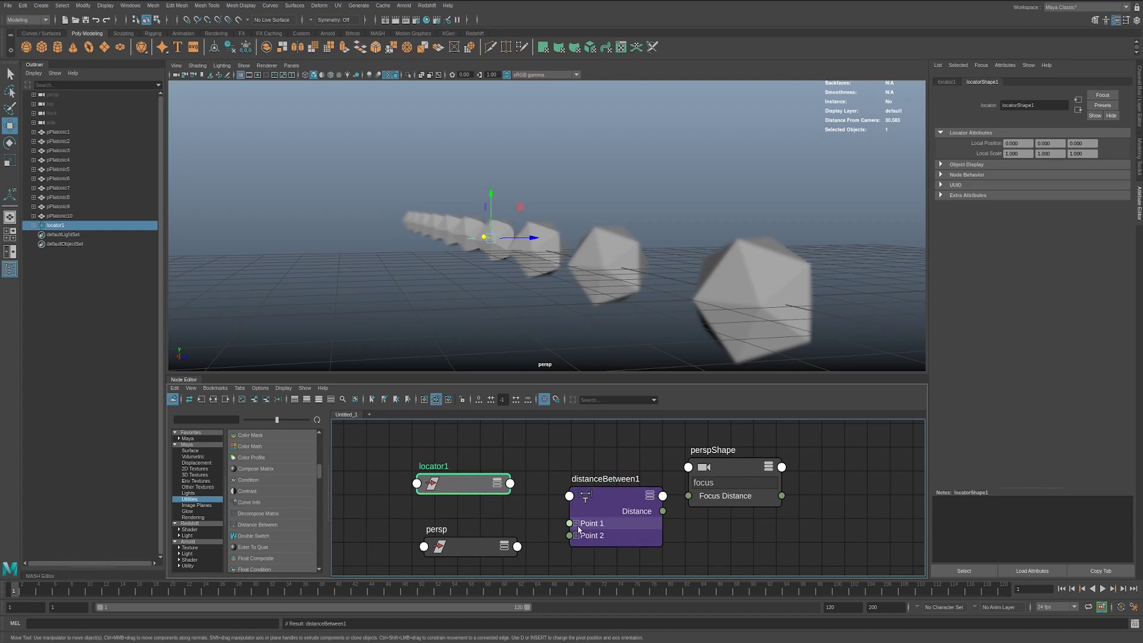
pyautogui.moveTo(483, 548); pyautogui.dragTo(470, 559)
pyautogui.moveTo(463, 492); pyautogui.dragTo(453, 441)
pyautogui.press('3')
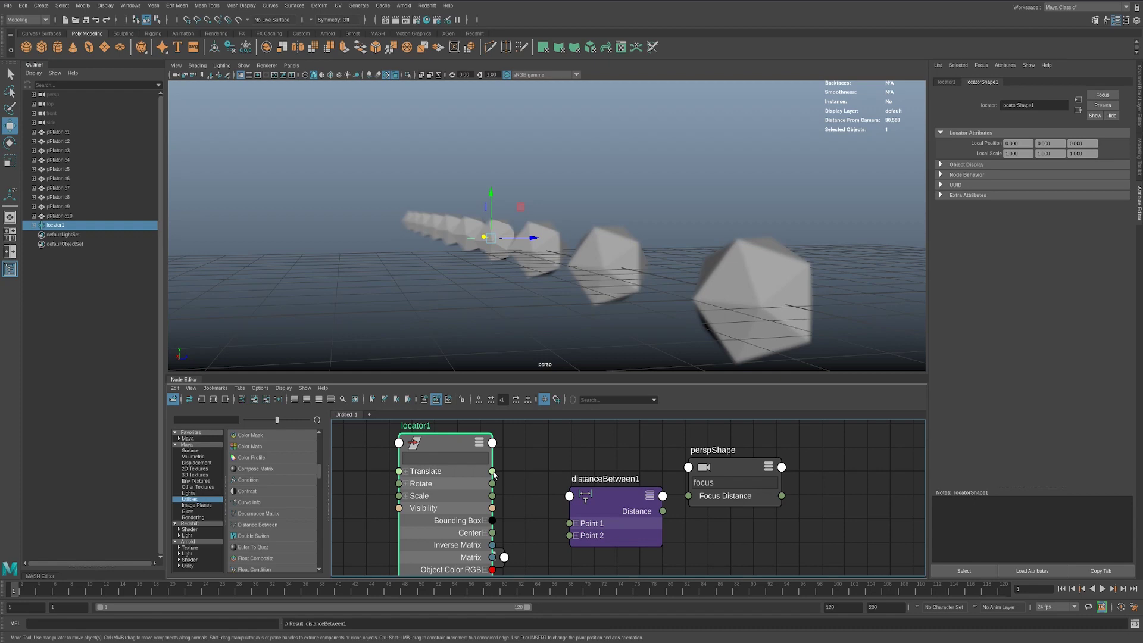
pyautogui.moveTo(492, 471); pyautogui.dragTo(570, 523)
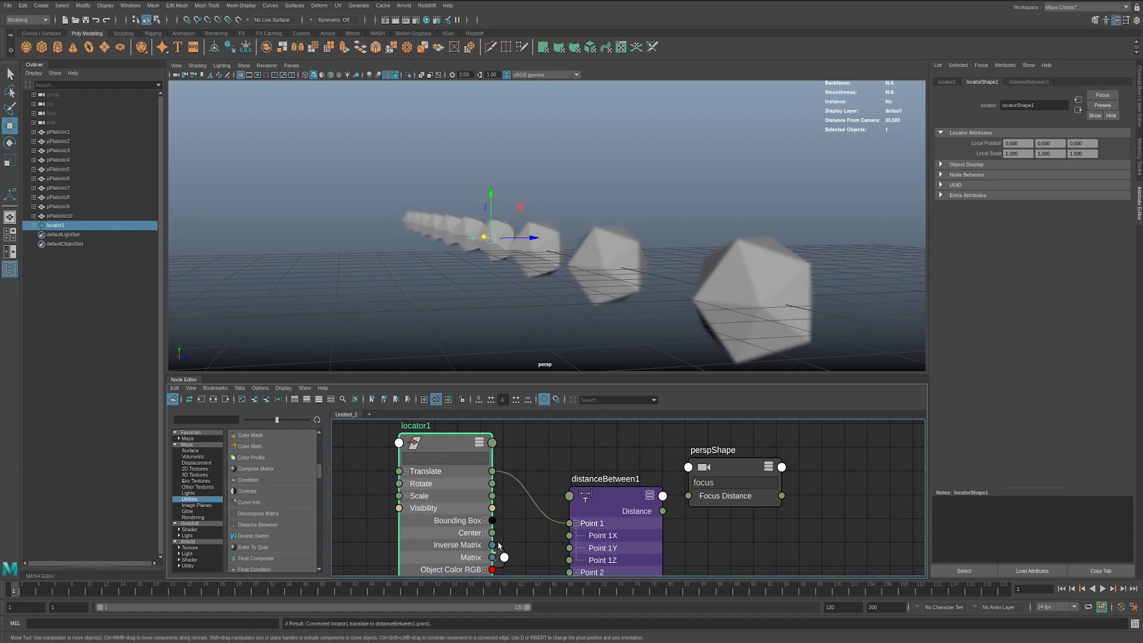
# Expand and collapse locator1's Translate components, and reduce the node to its connected attributes only.
pyautogui.moveTo(444, 440); pyautogui.dragTo(429, 412)
pyautogui.click(391, 443)
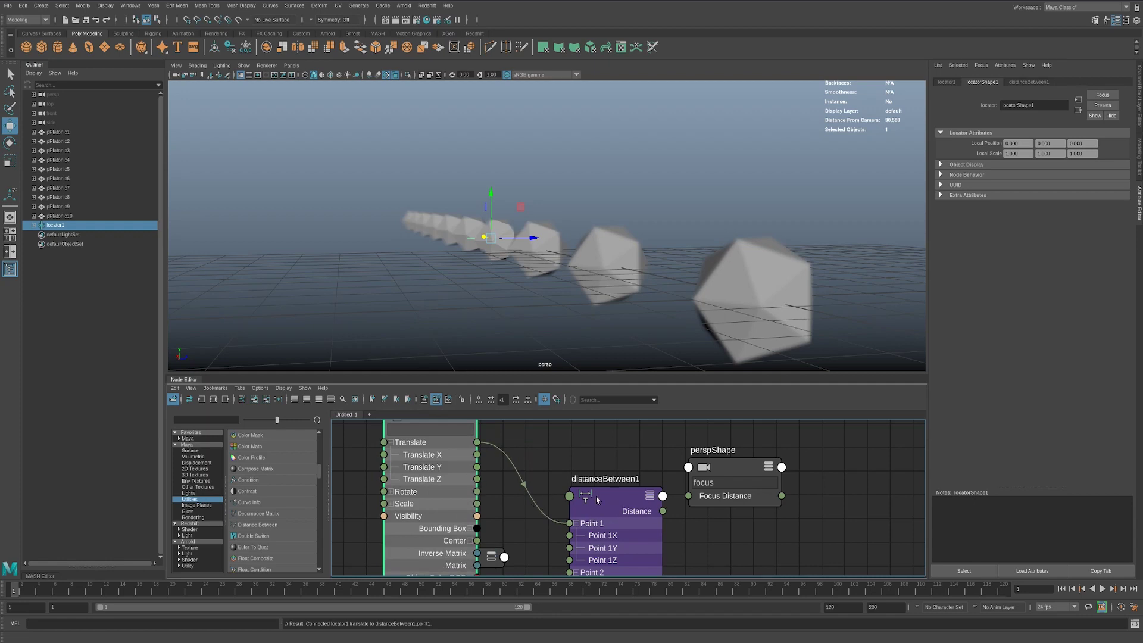
pyautogui.click(391, 442)
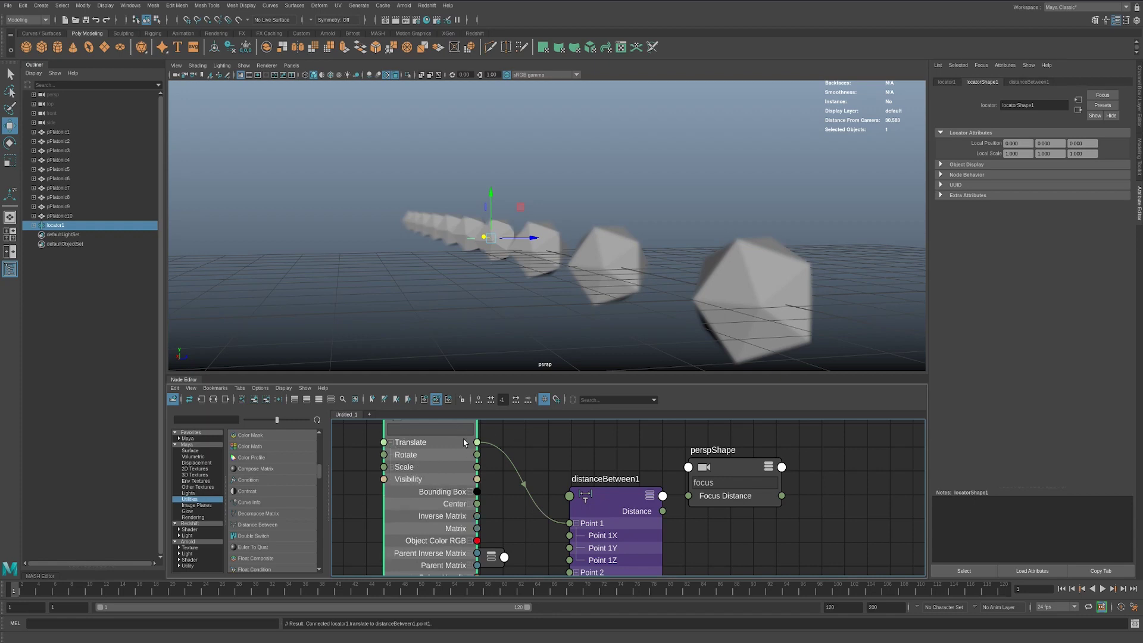
pyautogui.moveTo(468, 441)
pyautogui.mouseDown()
pyautogui.moveTo(471, 461)
pyautogui.moveTo(466, 443)
pyautogui.mouseUp()
pyautogui.press('2')
# Connect persp's Translate output to Point 2 of distanceBetween1 and reduce persp to its connected attributes only.
pyautogui.moveTo(463, 559); pyautogui.dragTo(457, 517)
pyautogui.click(486, 514)
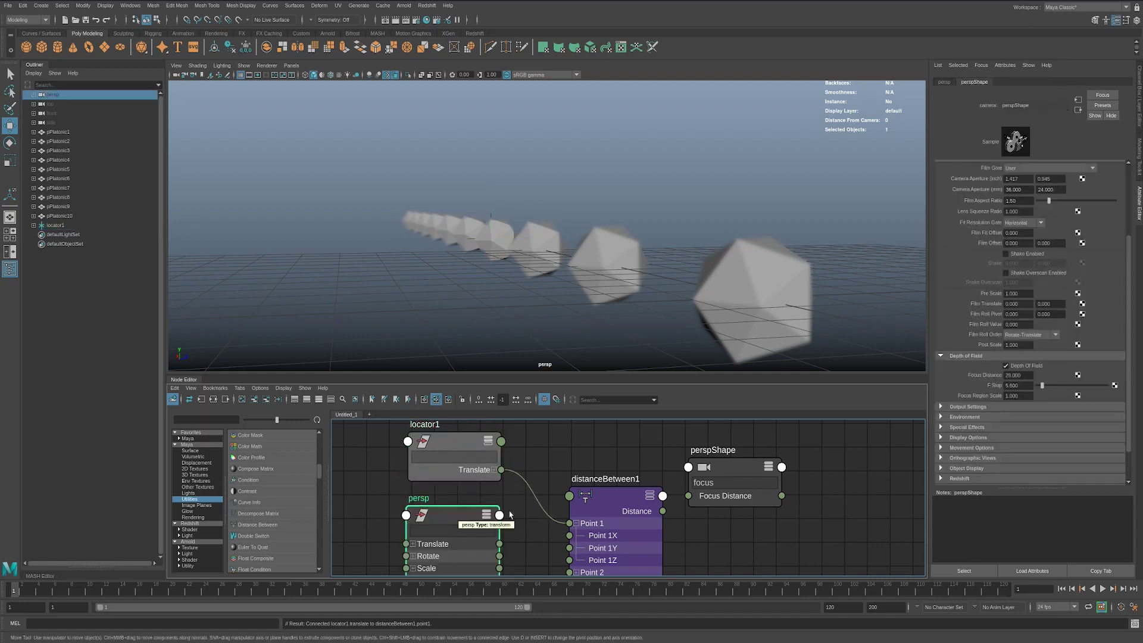
pyautogui.click(576, 523)
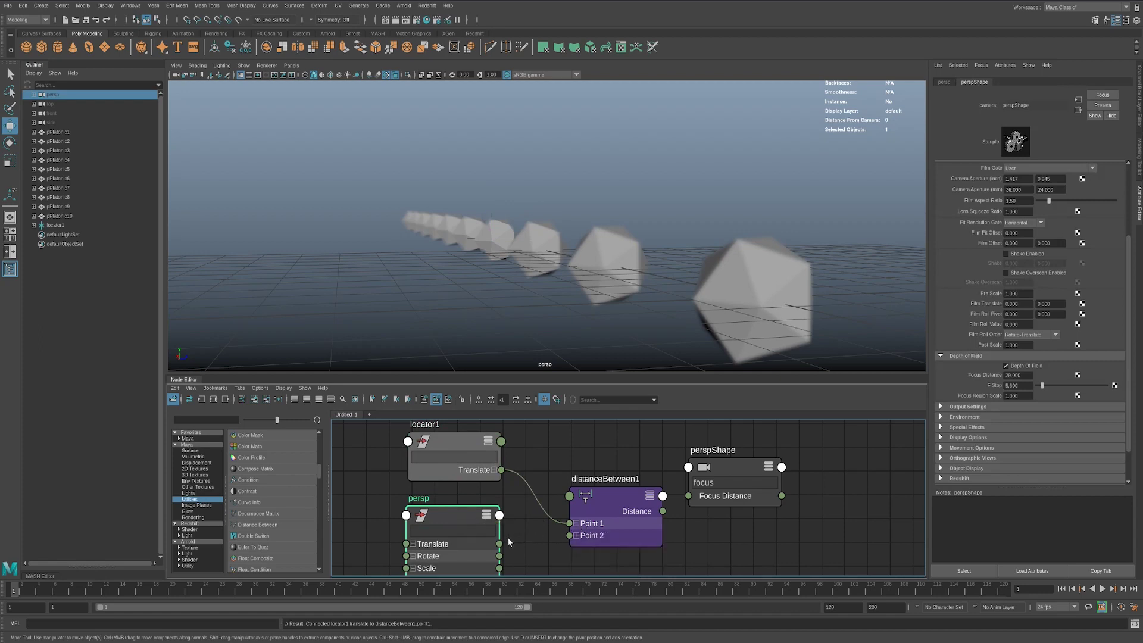
pyautogui.moveTo(499, 543); pyautogui.dragTo(569, 536)
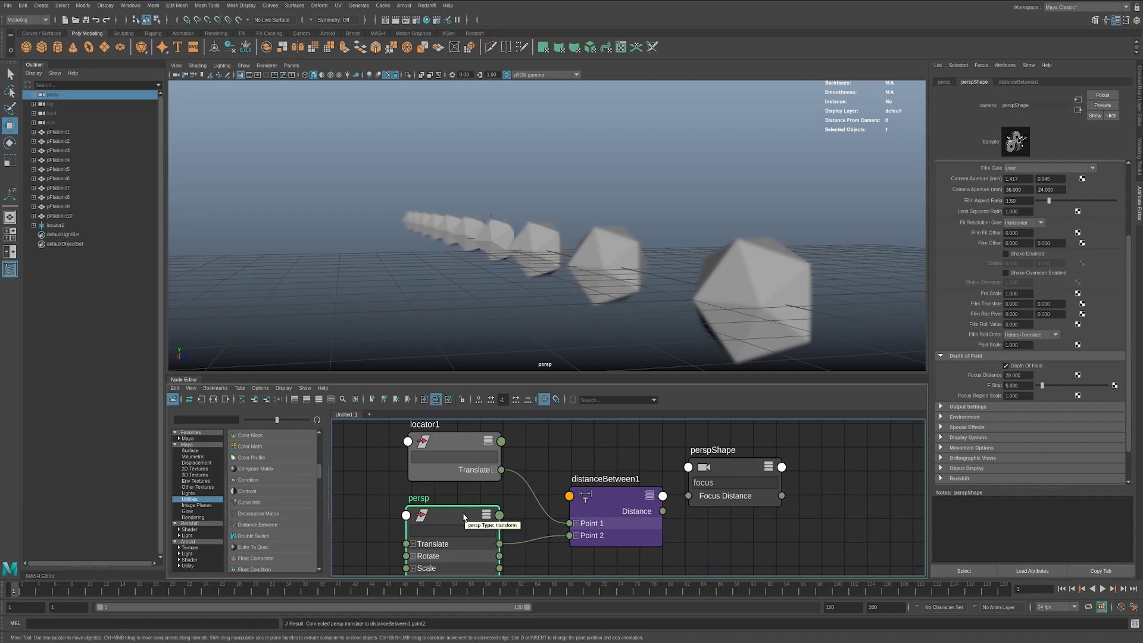
pyautogui.press('2')
# Move distanceBetween1 closer to the transform nodes and connect its Distance output to perspShape's Focus Distance.
pyautogui.moveTo(615, 492); pyautogui.dragTo(579, 487)
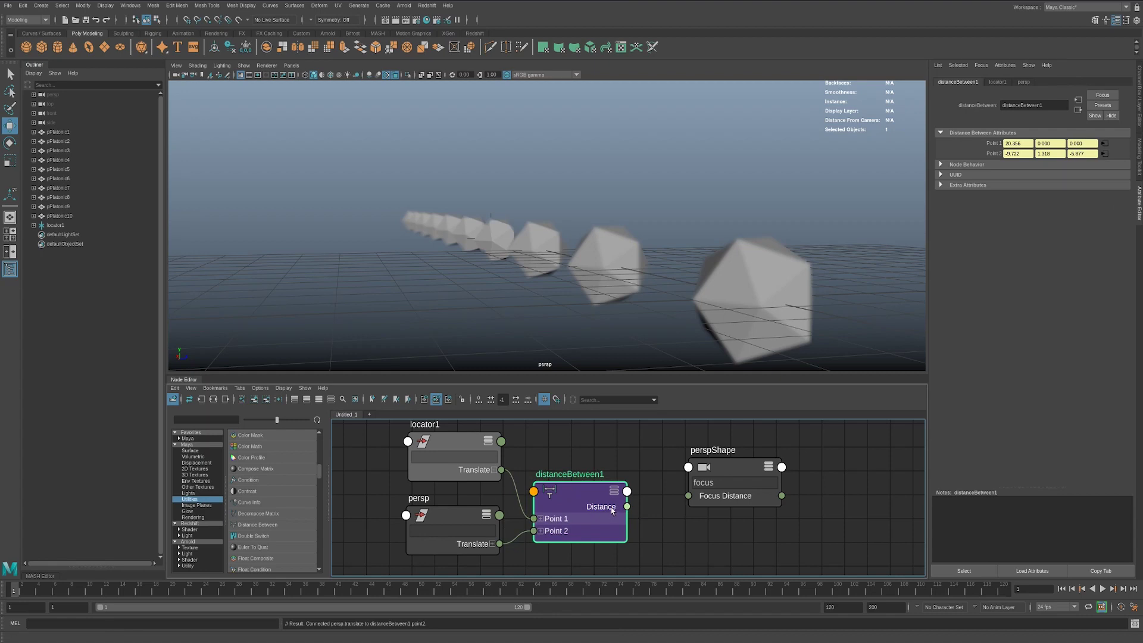
pyautogui.moveTo(627, 507)
pyautogui.click(615, 266)
pyautogui.click(583, 493)
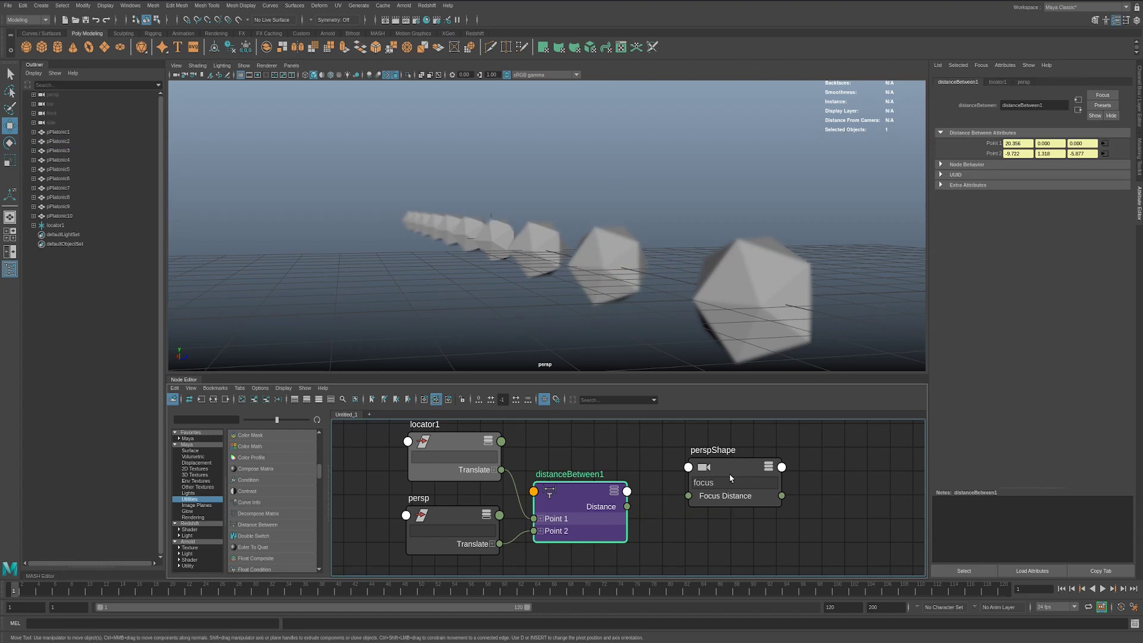
pyautogui.moveTo(627, 506); pyautogui.dragTo(688, 496)
pyautogui.moveTo(688, 496); pyautogui.dragTo(684, 494)
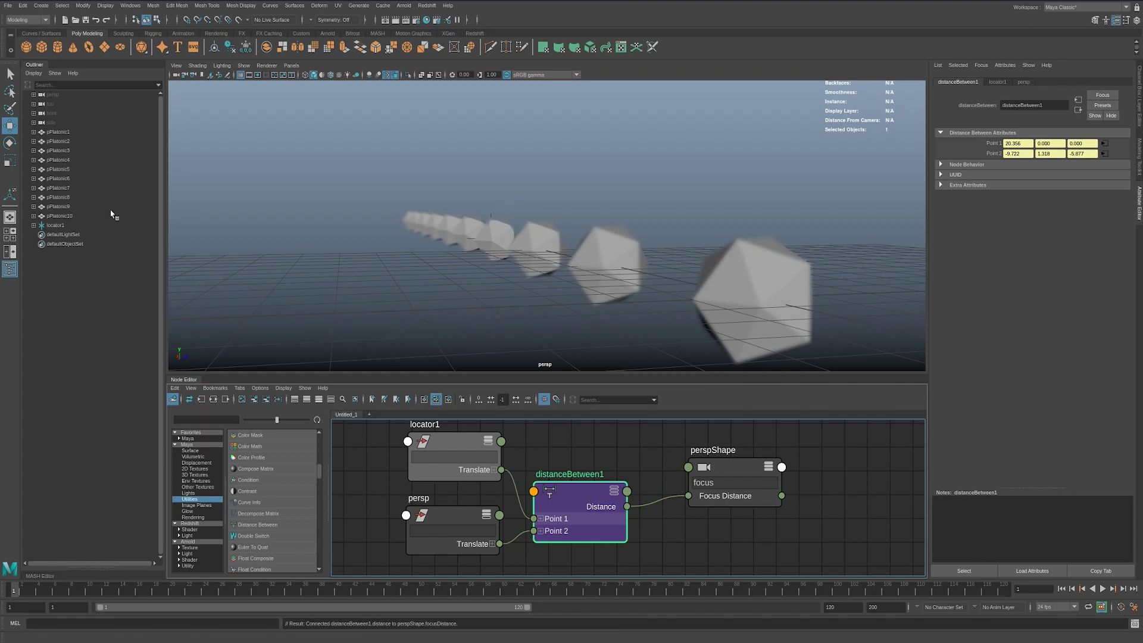
# Move locator1 forward along the row to the second-nearest platonic solid.
pyautogui.click(55, 225)
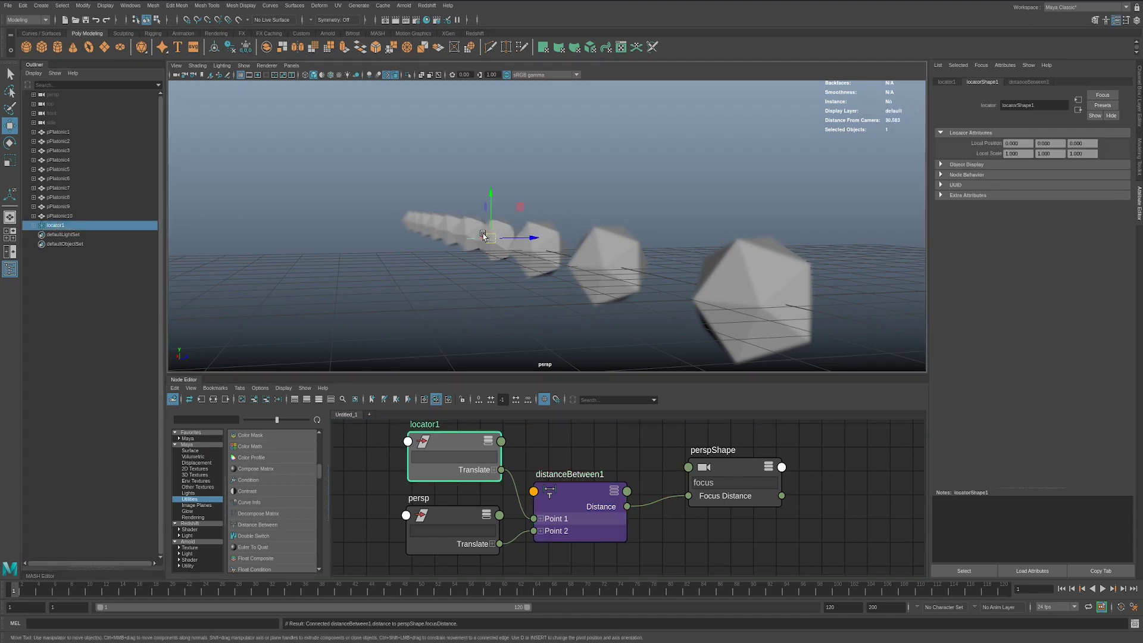
pyautogui.moveTo(484, 236); pyautogui.dragTo(602, 255)
# Set perspShape's depth of field F Stop to 1.000 and Focus Region Scale to 0.430.
pyautogui.click(737, 459)
pyautogui.moveTo(1042, 385); pyautogui.dragTo(1039, 385)
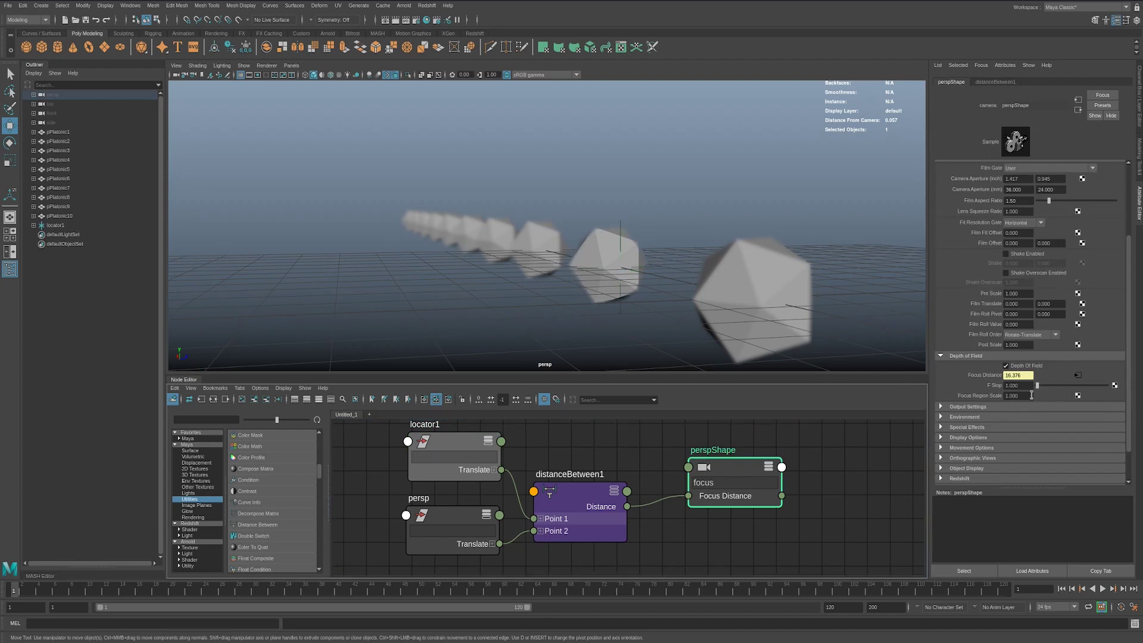
pyautogui.keyDown('ctrl'); pyautogui.moveTo(1014, 396); pyautogui.dragTo(854, 397); pyautogui.keyUp('ctrl')
pyautogui.click(1003, 386)
# Move locator1 back and forth along the row, leaving it just behind the second-nearest platonic solid.
pyautogui.click(612, 233)
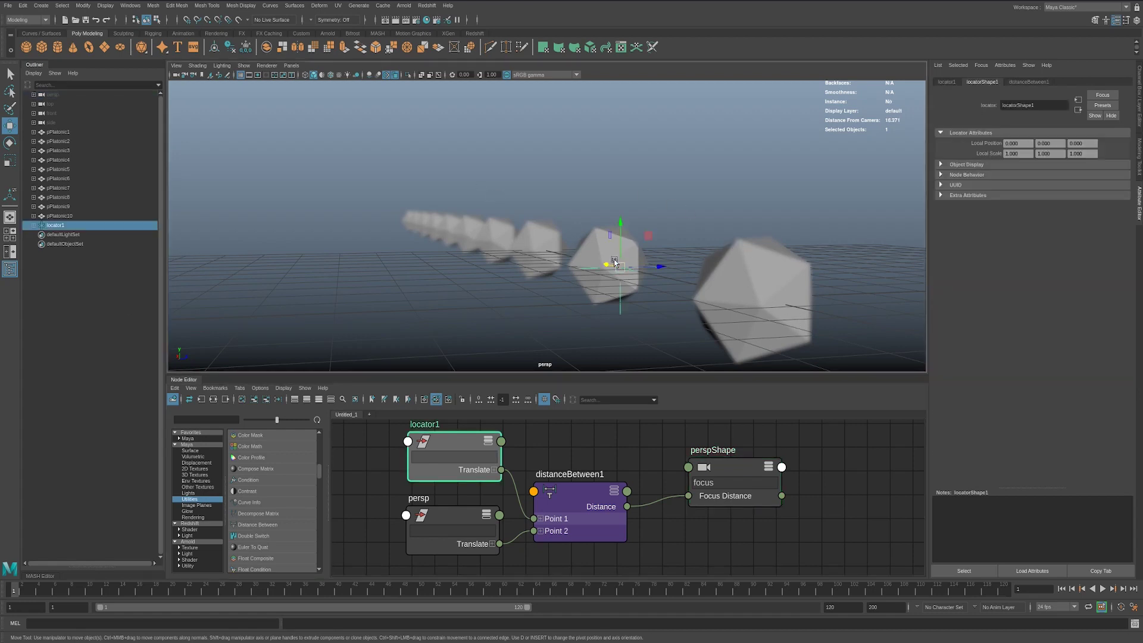
pyautogui.moveTo(611, 236); pyautogui.dragTo(535, 260)
pyautogui.moveTo(535, 264); pyautogui.dragTo(561, 273, button='middle')
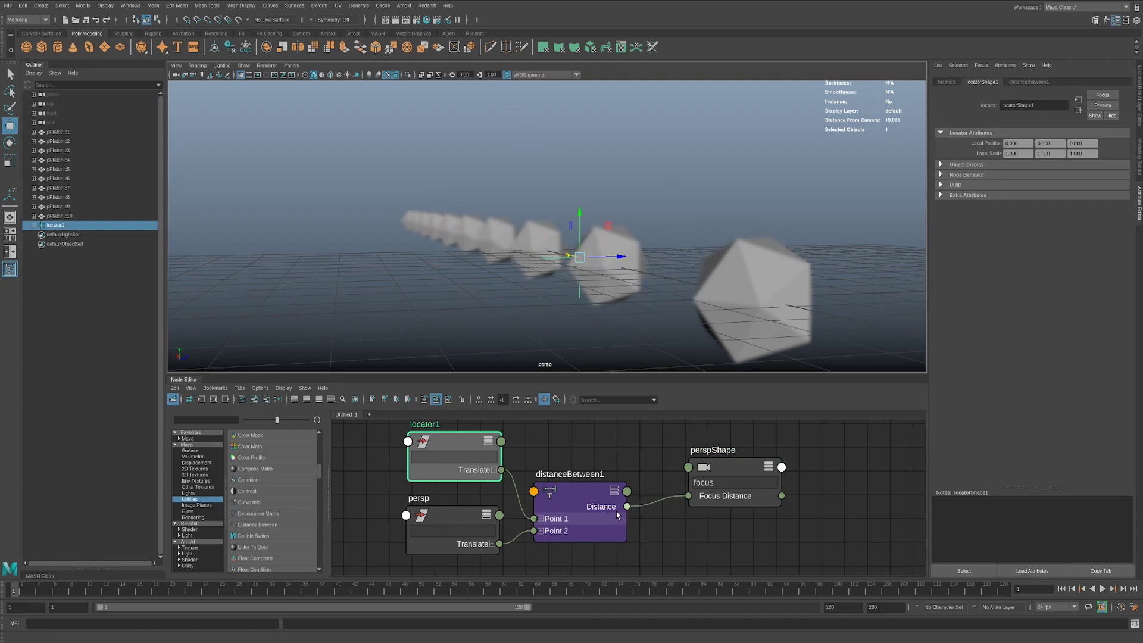
# Frame the whole graph and spread out locator1, persp, distanceBetween1 and perspShape into a tidy layout from inputs to output.
pyautogui.press('a')
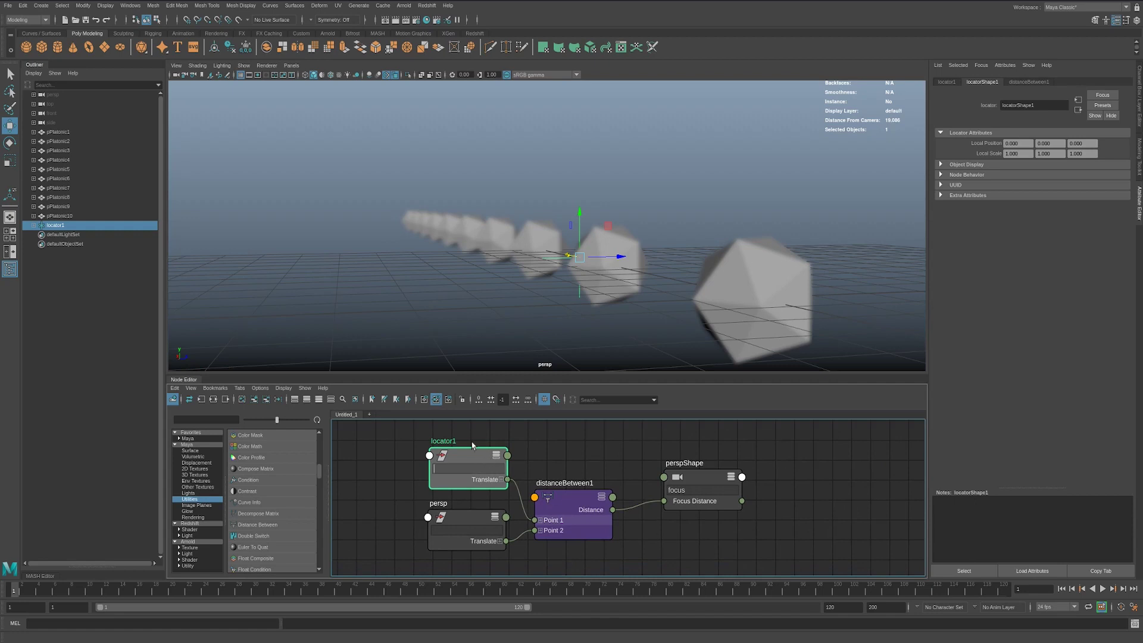
pyautogui.moveTo(473, 445); pyautogui.dragTo(466, 437)
pyautogui.moveTo(477, 523); pyautogui.dragTo(436, 539)
pyautogui.moveTo(467, 447); pyautogui.dragTo(424, 469)
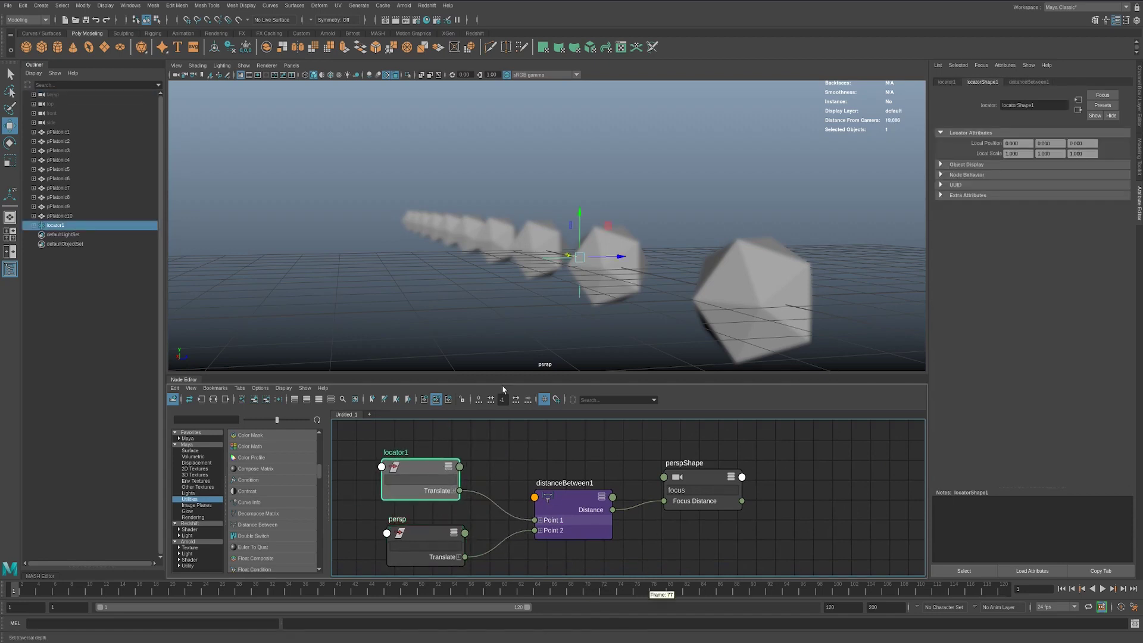
pyautogui.moveTo(588, 507); pyautogui.dragTo(556, 501)
pyautogui.moveTo(711, 472); pyautogui.dragTo(696, 485)
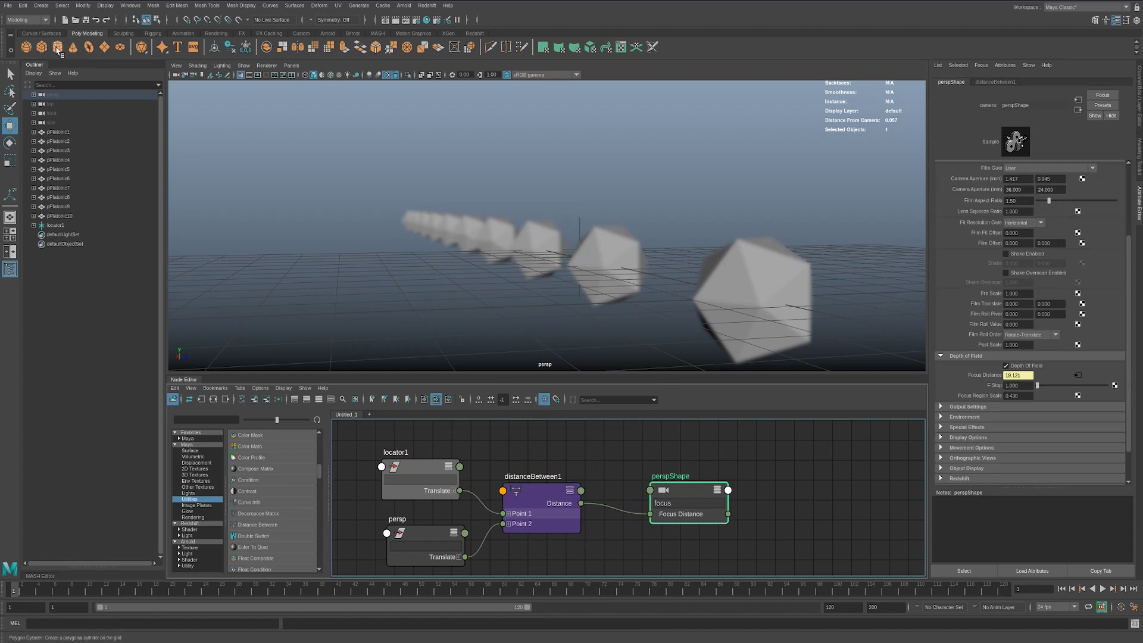
# Create a polygon cylinder flattened into a thin disc and move it away from the row of platonic solids.
pyautogui.click(66, 45)
pyautogui.press('r')
pyautogui.moveTo(785, 262); pyautogui.dragTo(677, 278)
pyautogui.press('w')
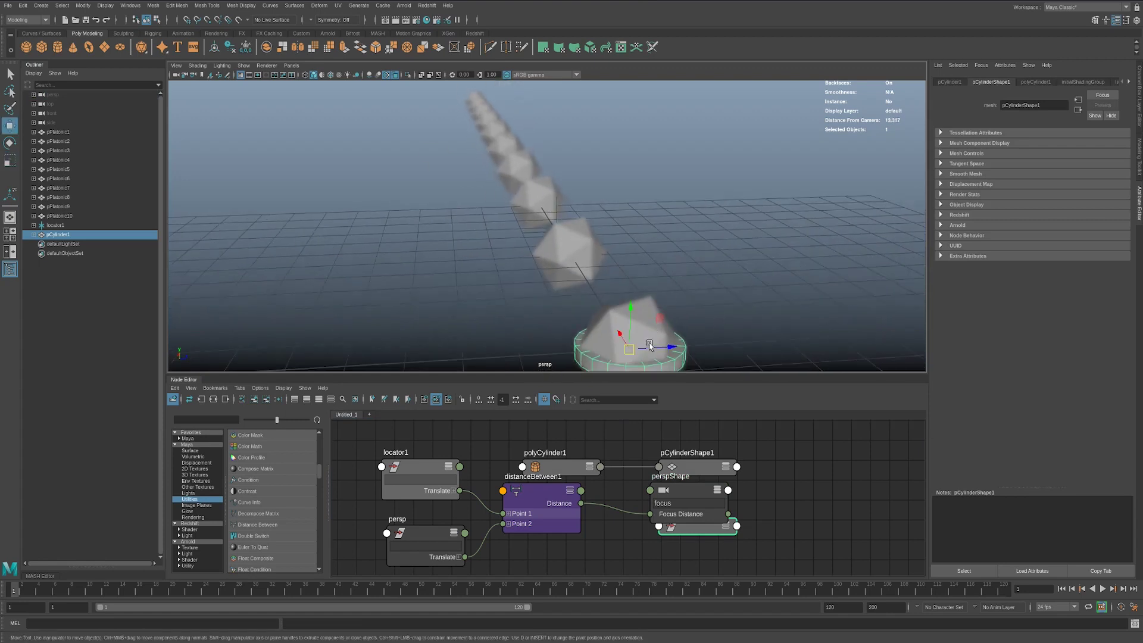
pyautogui.keyDown('alt'); pyautogui.moveTo(658, 328); pyautogui.dragTo(366, 216); pyautogui.keyUp('alt')
pyautogui.press('f')
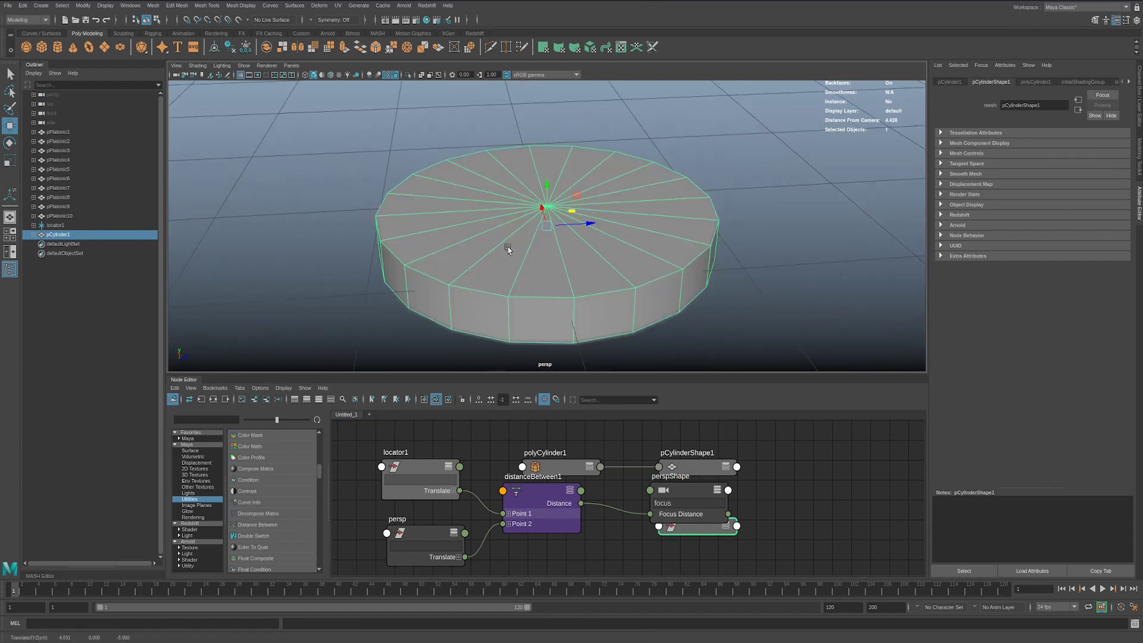
pyautogui.keyDown('alt'); pyautogui.moveTo(583, 260); pyautogui.dragTo(453, 246, button='right'); pyautogui.keyUp('alt')
pyautogui.keyDown('alt'); pyautogui.moveTo(857, 276); pyautogui.dragTo(714, 268, button='middle'); pyautogui.keyUp('alt')
# Duplicate the disc, and rotate the copy upright by about 90° and place it above and behind the original.
pyautogui.hotkey('ctrl', 'd')
pyautogui.press('e')
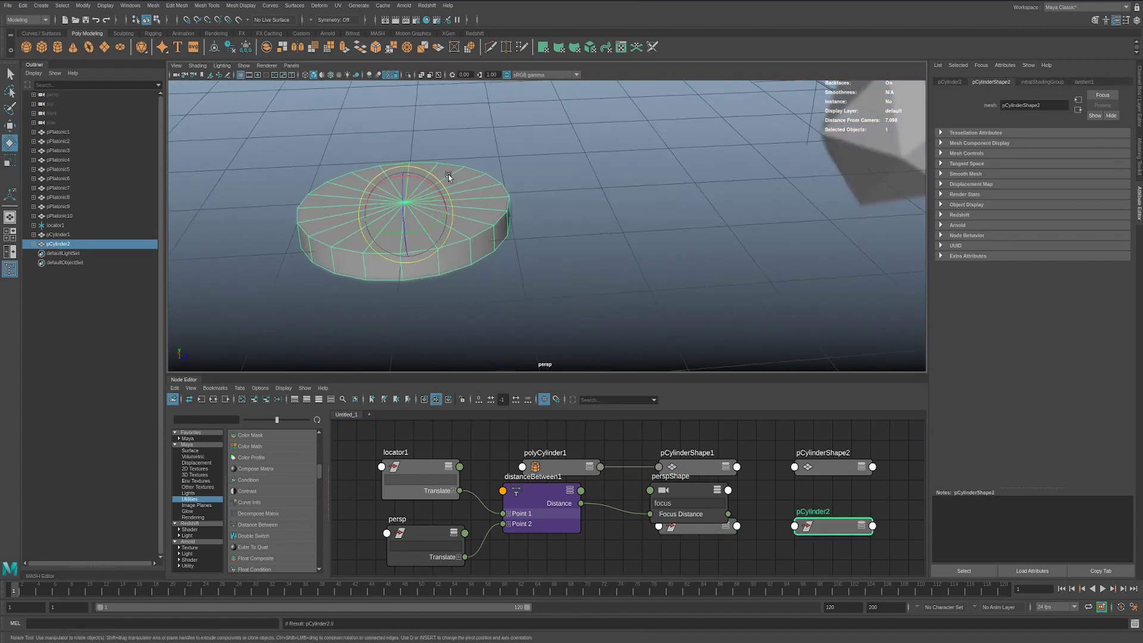
pyautogui.moveTo(413, 178); pyautogui.dragTo(462, 237)
pyautogui.press('w')
pyautogui.moveTo(434, 183); pyautogui.dragTo(319, 84)
pyautogui.keyDown('alt'); pyautogui.moveTo(523, 271); pyautogui.dragTo(411, 254); pyautogui.keyUp('alt')
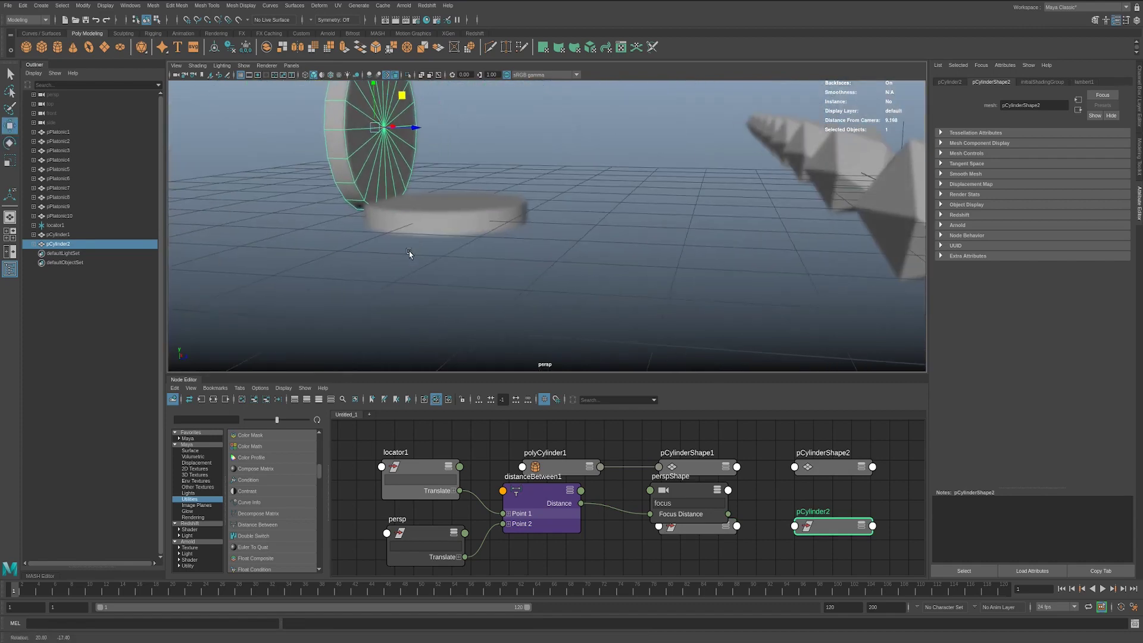
pyautogui.keyDown('alt'); pyautogui.moveTo(445, 256); pyautogui.dragTo(457, 313, button='middle'); pyautogui.keyUp('alt')
pyautogui.keyDown('alt'); pyautogui.moveTo(457, 313); pyautogui.dragTo(431, 304); pyautogui.keyUp('alt')
# Try rotating the upright disc slightly, and undo the rotation.
pyautogui.press('e')
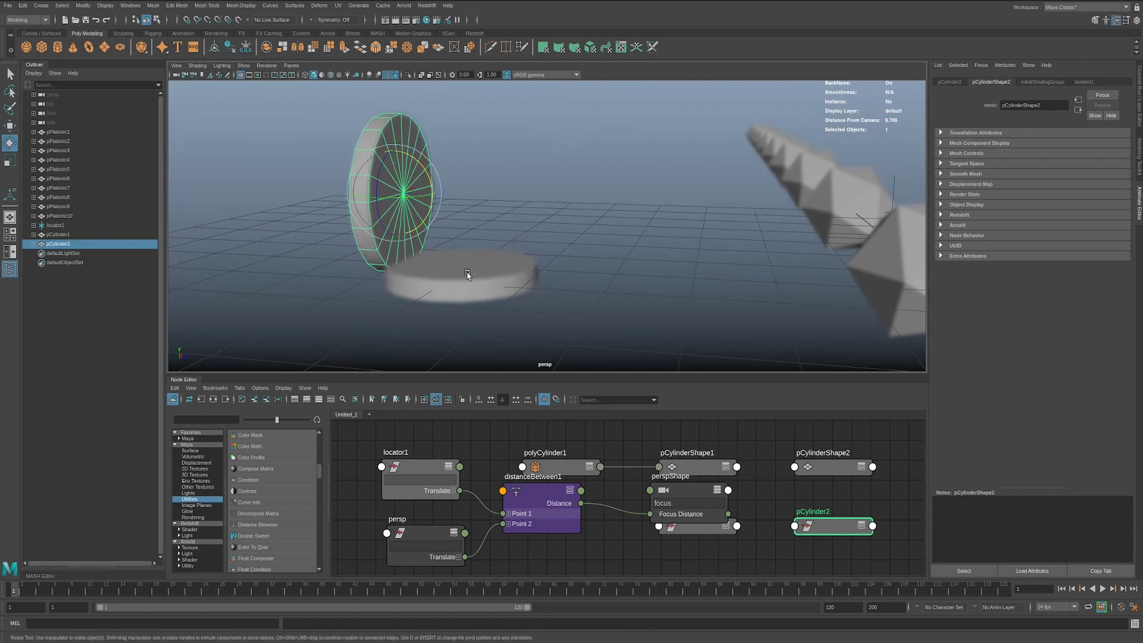
pyautogui.click(469, 275)
pyautogui.moveTo(479, 279); pyautogui.dragTo(412, 198)
pyautogui.hotkey('ctrl', 'z')
pyautogui.click(380, 185)
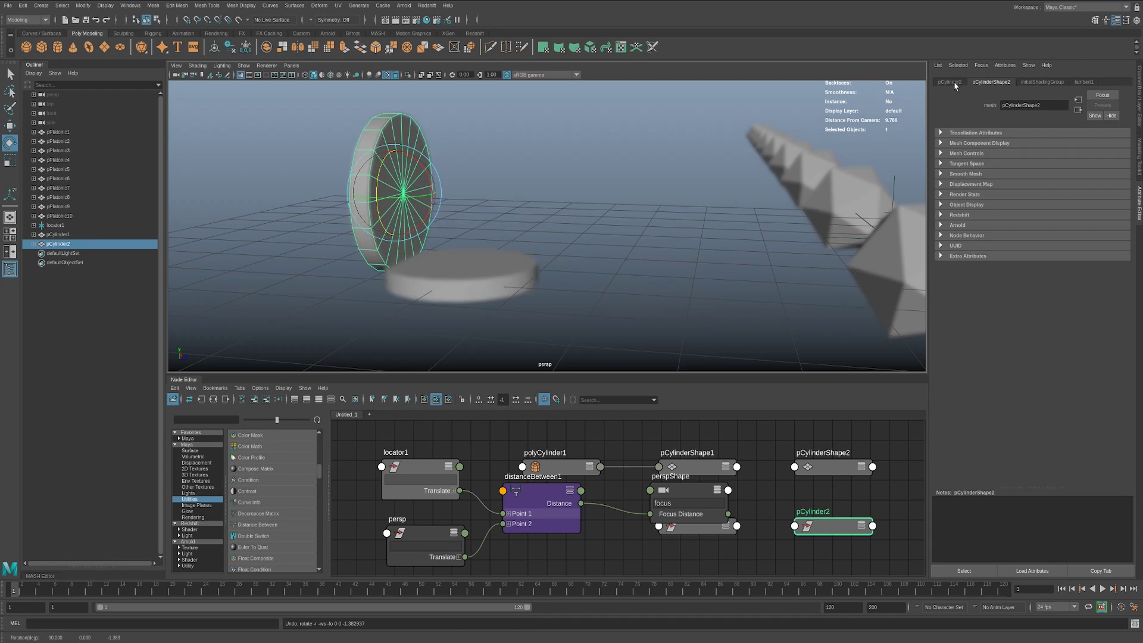
# Graph the connections of both discs and place the pCylinder1 node to the left of pCylinder2, below the shape nodes.
pyautogui.moveTo(314, 199); pyautogui.dragTo(464, 361)
pyautogui.click(212, 404)
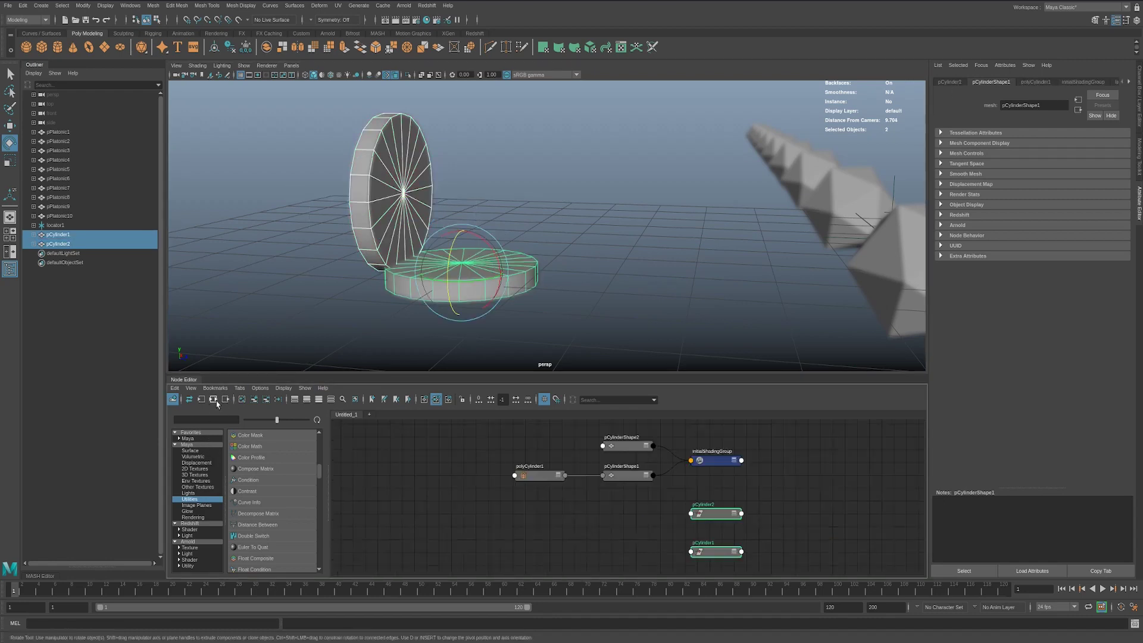
pyautogui.keyDown('alt'); pyautogui.moveTo(585, 499); pyautogui.dragTo(507, 490, button='middle'); pyautogui.keyUp('alt')
pyautogui.click(575, 532)
pyautogui.moveTo(645, 506); pyautogui.dragTo(504, 508)
# Show the attributes of both disc transforms and connect pCylinder1's Rotate Y to pCylinder2's Rotate Z.
pyautogui.press('2')
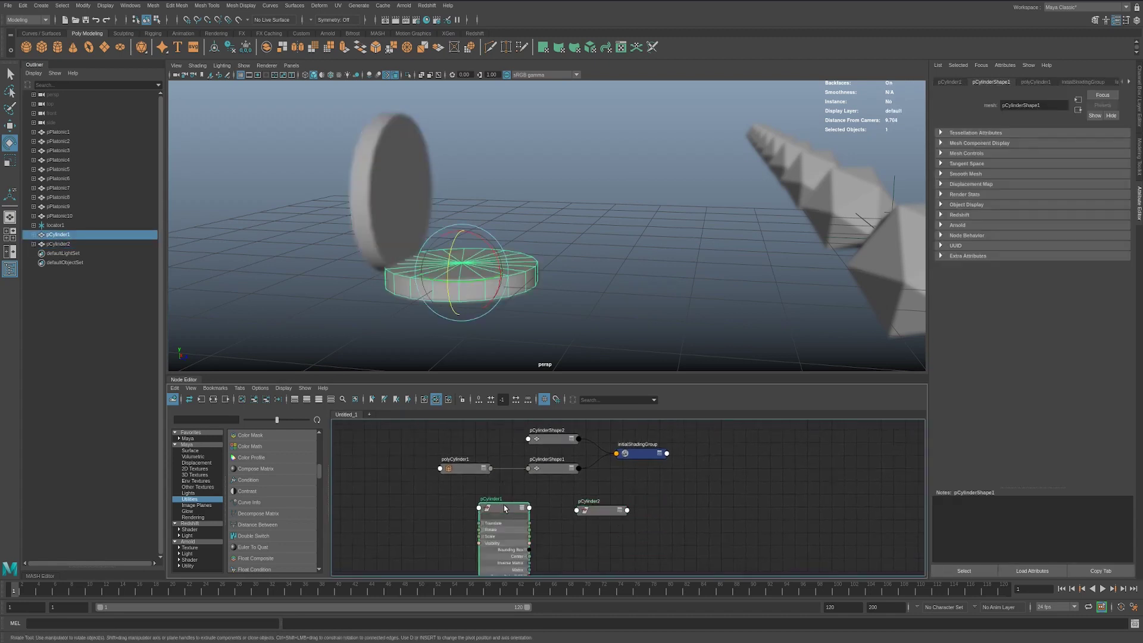
pyautogui.click(586, 513)
pyautogui.press('2')
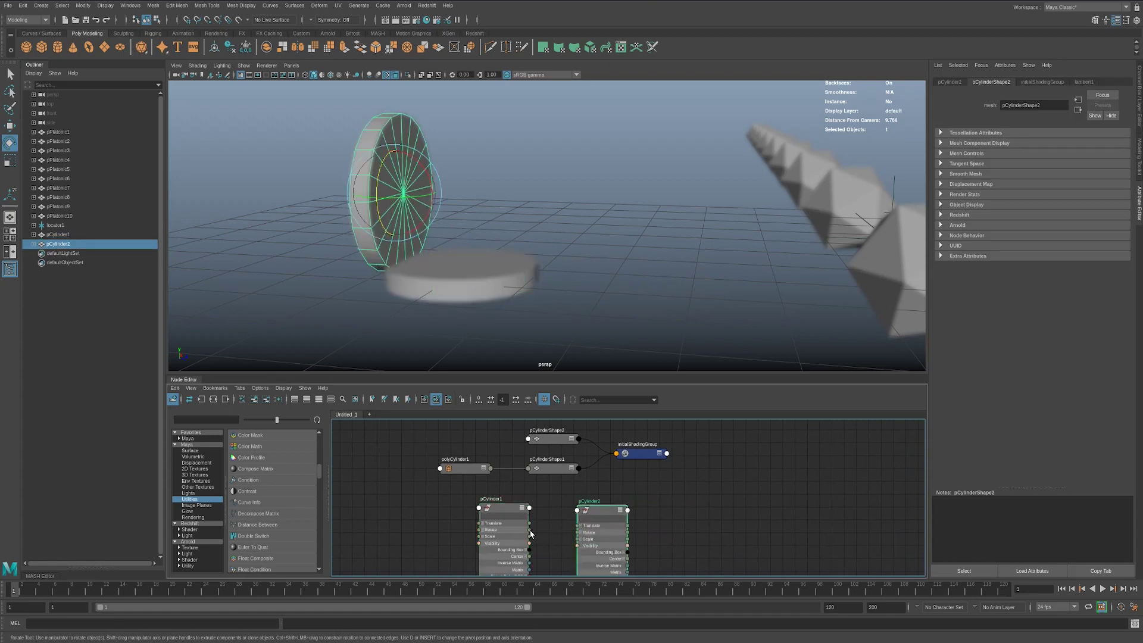
pyautogui.click(483, 529)
pyautogui.moveTo(529, 544); pyautogui.dragTo(577, 553)
# Rotate the flat disc about its Y axis to test the connected rotation of the upright disc.
pyautogui.click(482, 268)
pyautogui.moveTo(482, 268); pyautogui.dragTo(467, 298)
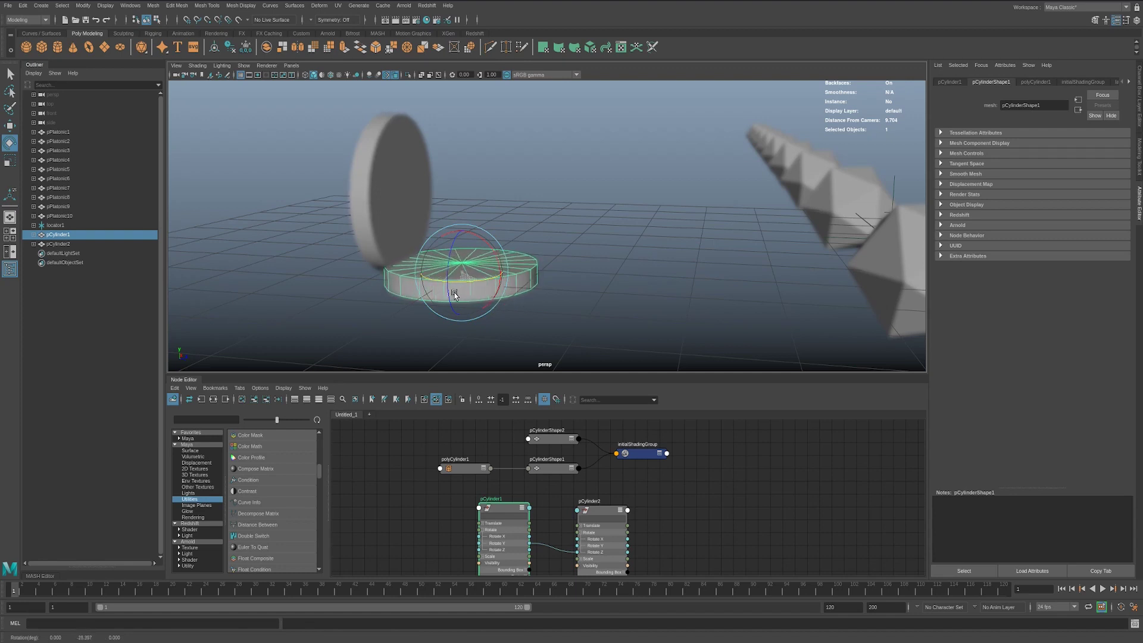
# Snap the locator to the base of the upright disc where the discs meet and adjust its position to refocus the camera.
pyautogui.click(414, 247)
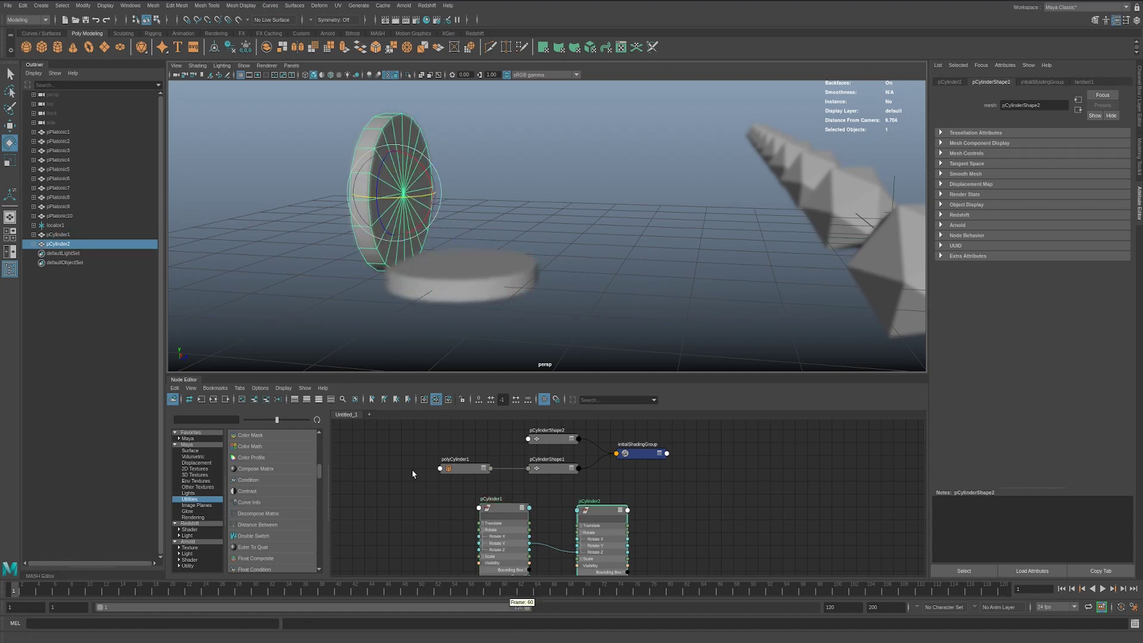
pyautogui.scroll(3, 448, 512)
pyautogui.moveTo(448, 512); pyautogui.dragTo(415, 476, button='middle')
pyautogui.click(897, 179)
pyautogui.press('w')
pyautogui.press('v')
pyautogui.moveTo(420, 272); pyautogui.dragTo(406, 275, button='middle')
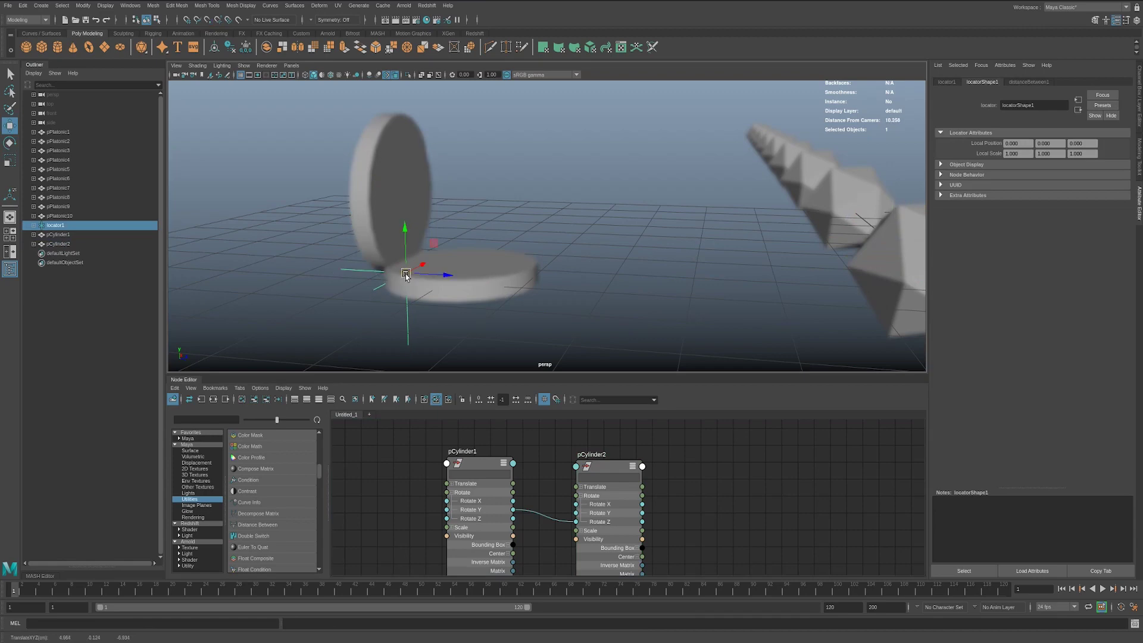
pyautogui.keyDown('alt'); pyautogui.moveTo(520, 301); pyautogui.dragTo(548, 298, button='middle'); pyautogui.keyUp('alt')
pyautogui.keyDown('alt'); pyautogui.moveTo(548, 299); pyautogui.dragTo(530, 280); pyautogui.keyUp('alt')
pyautogui.moveTo(443, 247); pyautogui.dragTo(453, 268)
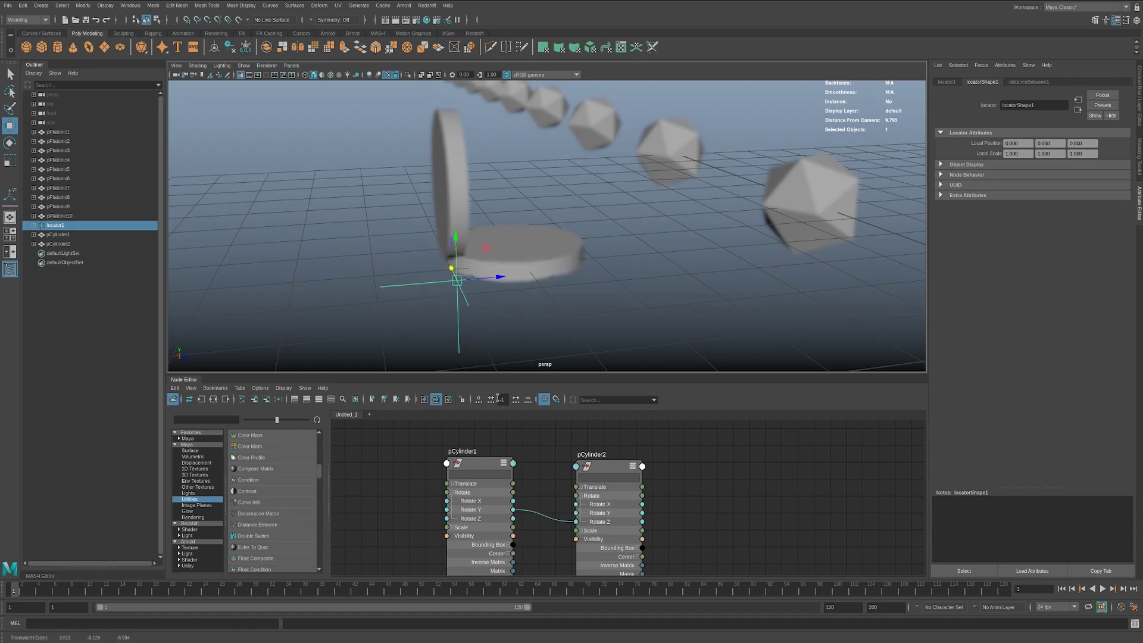
# Check the Depth of Field settings of the perspective camera.
pyautogui.click(178, 75)
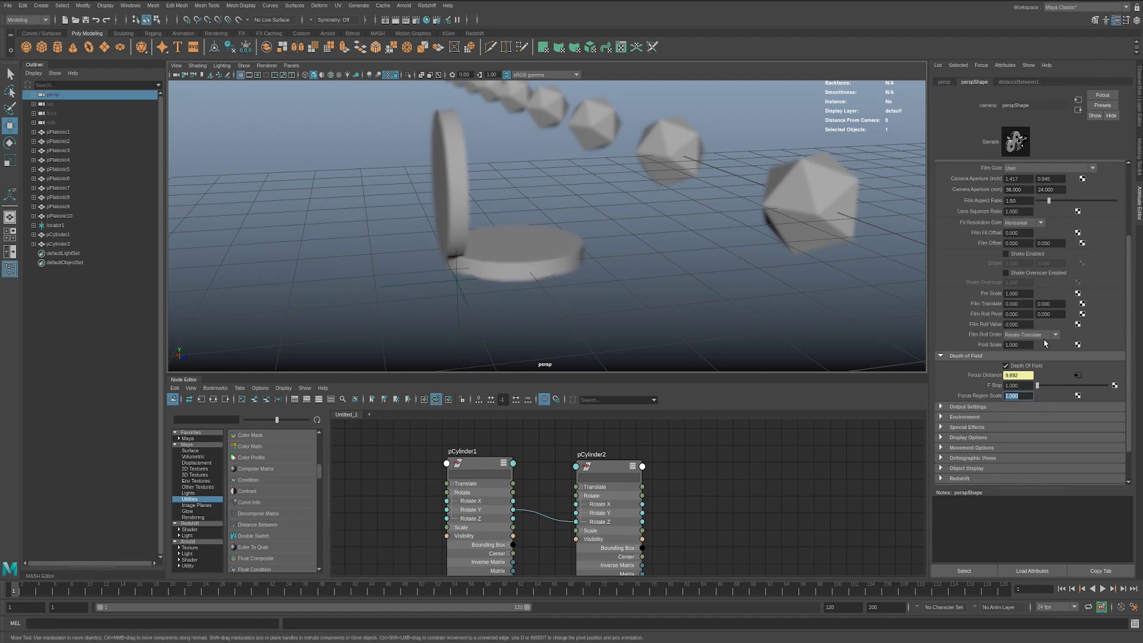
pyautogui.moveTo(1045, 386); pyautogui.dragTo(1043, 384)
pyautogui.keyDown('alt'); pyautogui.moveTo(520, 260); pyautogui.dragTo(506, 265); pyautogui.keyUp('alt')
# Inspect the upright disc's shape and transform attributes, including its channel values.
pyautogui.click(432, 194)
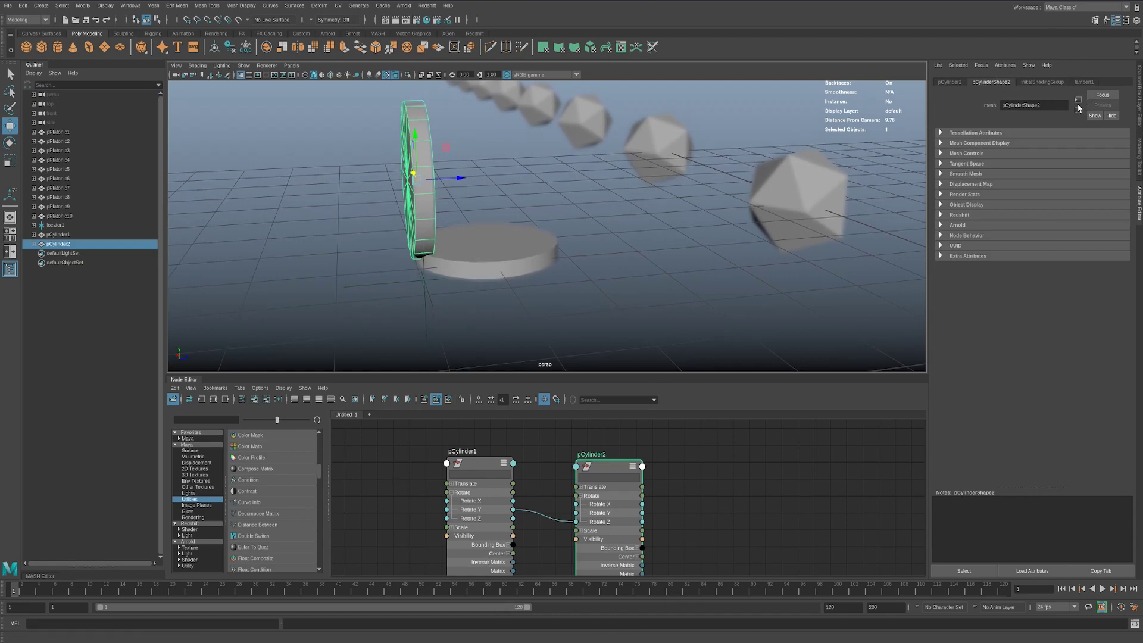
pyautogui.click(956, 83)
pyautogui.click(996, 83)
pyautogui.hotkey('ctrl', 'a')
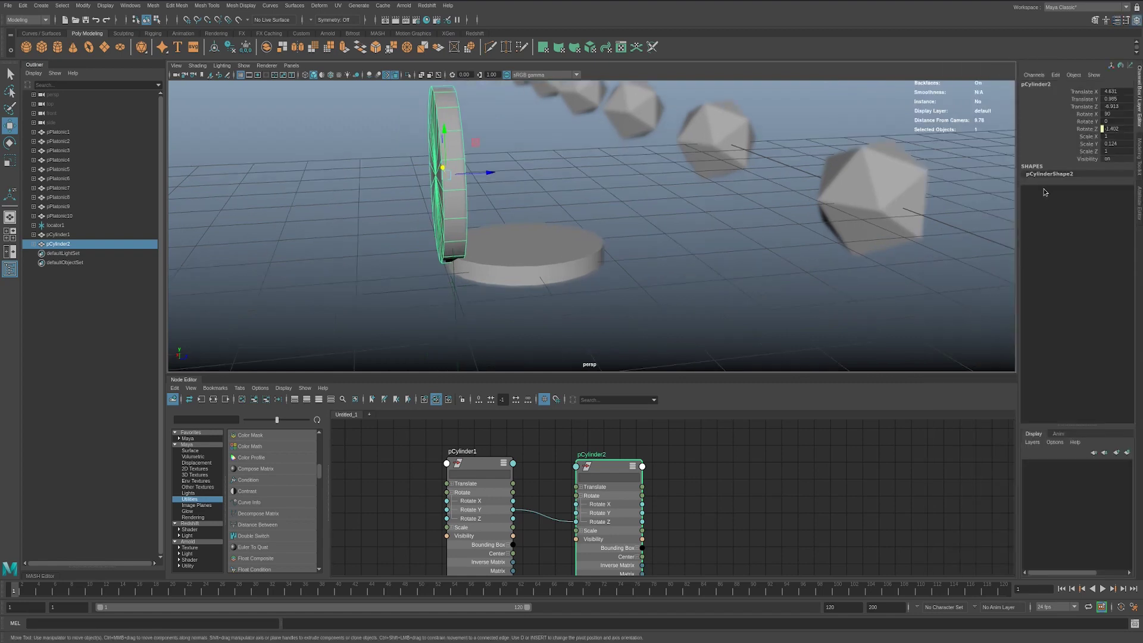
pyautogui.click(502, 253)
pyautogui.click(463, 221)
pyautogui.keyDown('alt'); pyautogui.moveTo(467, 220); pyautogui.dragTo(452, 262); pyautogui.keyUp('alt')
pyautogui.keyDown('alt'); pyautogui.moveTo(466, 272); pyautogui.dragTo(465, 290, button='middle'); pyautogui.keyUp('alt')
pyautogui.keyDown('alt'); pyautogui.moveTo(465, 289); pyautogui.dragTo(720, 106); pyautogui.keyUp('alt')
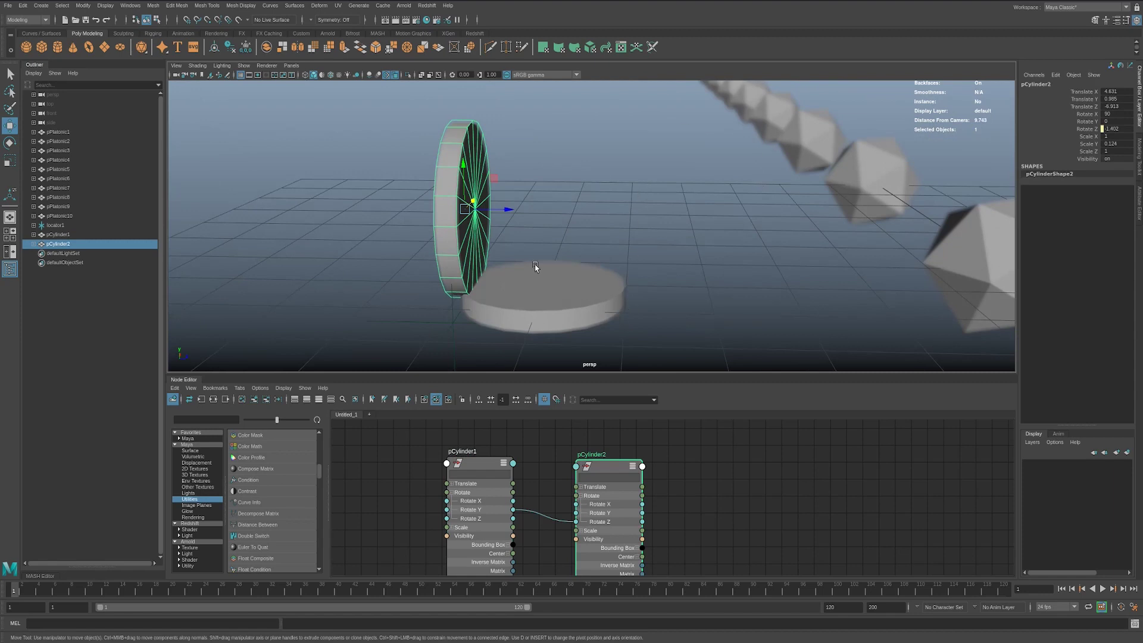
pyautogui.hotkey('ctrl', 'a')
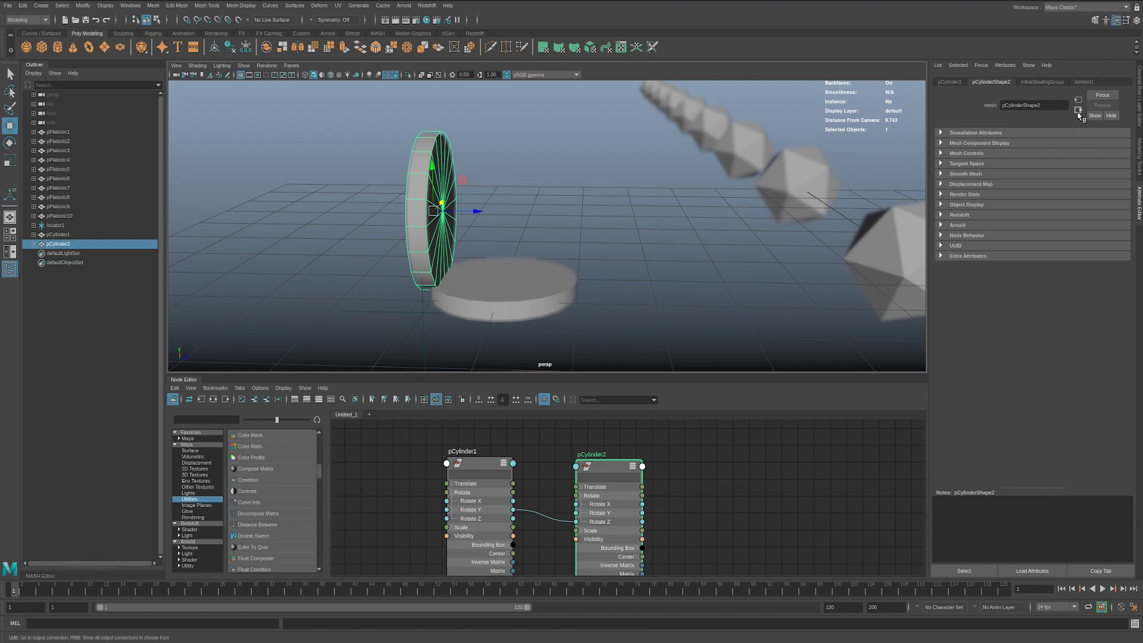
# Follow the flat disc's input and output connections through to its polyCylinder1 history node.
pyautogui.click(493, 274)
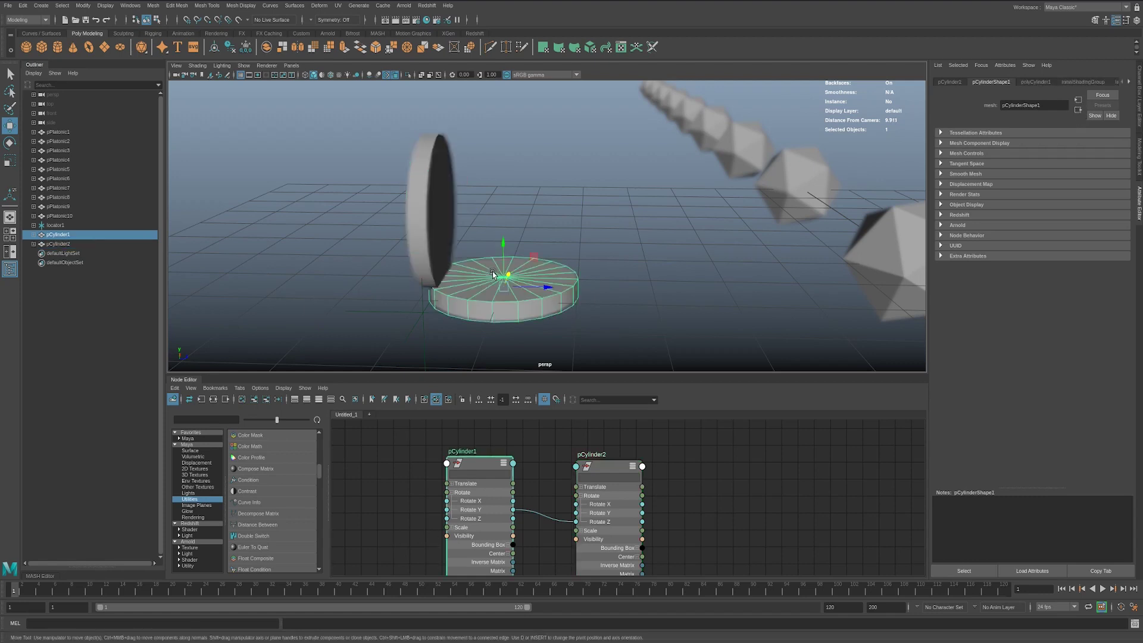
pyautogui.click(1078, 100)
pyautogui.click(1077, 110)
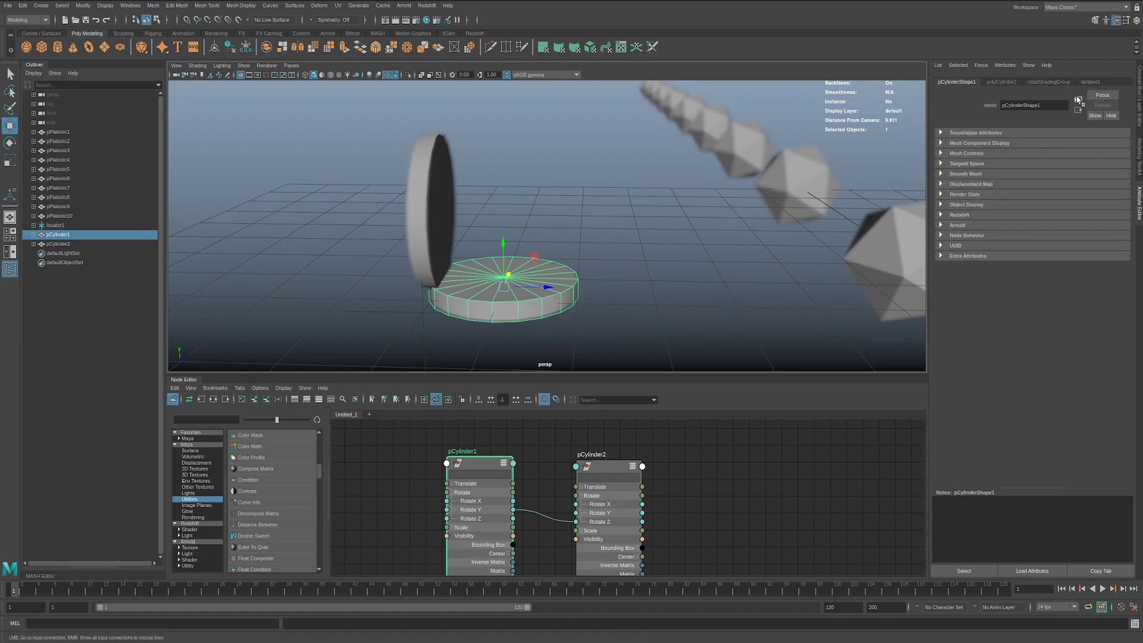
pyautogui.click(1078, 101)
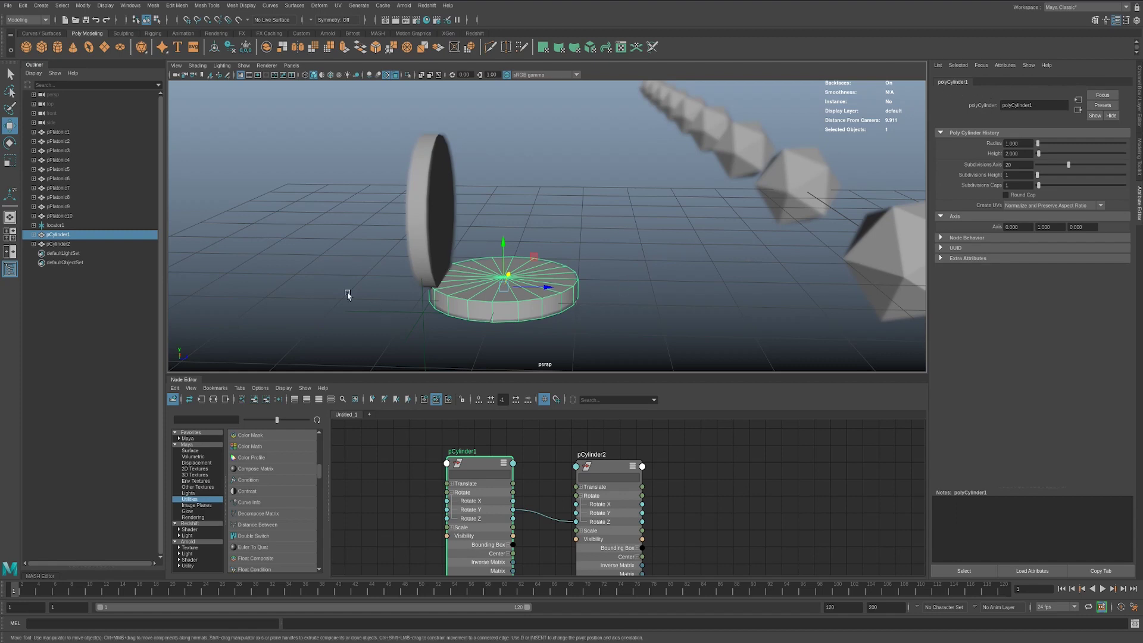
# Select alternate rim faces of the upright disc and extrude them slightly outward as gear teeth.
pyautogui.click(413, 200)
pyautogui.moveTo(414, 199); pyautogui.dragTo(416, 237, button='right')
pyautogui.click(416, 239)
pyautogui.keyDown('shift'); pyautogui.click(424, 179); pyautogui.keyUp('shift')
pyautogui.keyDown('shift'); pyautogui.click(426, 147); pyautogui.keyUp('shift')
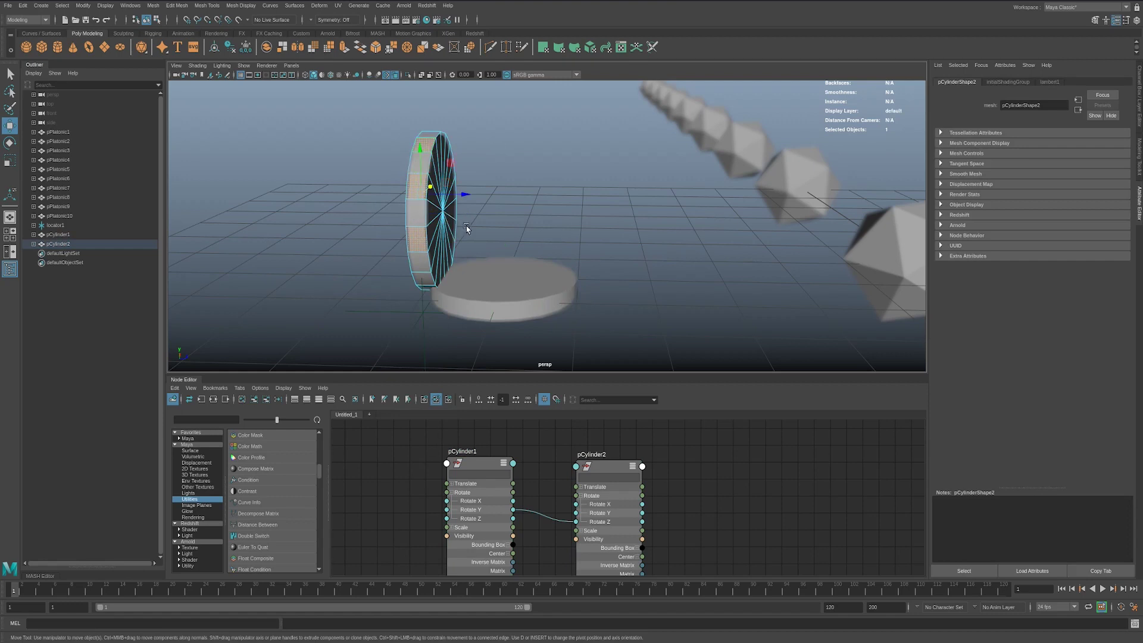
pyautogui.keyDown('shift'); pyautogui.moveTo(573, 197); pyautogui.dragTo(571, 235, button='right'); pyautogui.keyUp('shift')
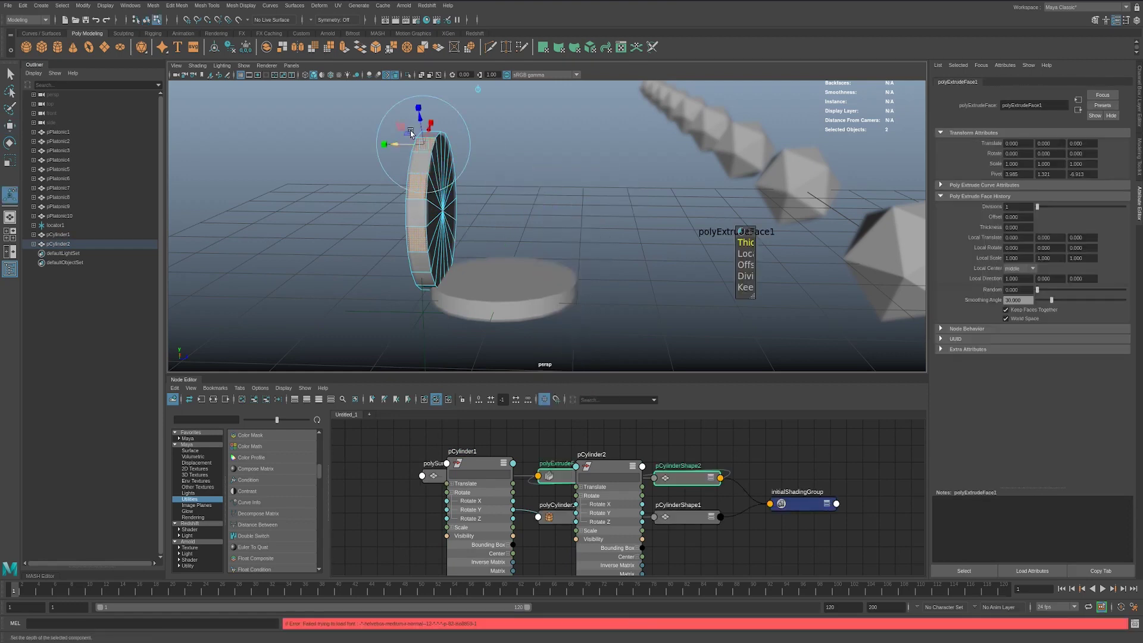
pyautogui.moveTo(420, 122); pyautogui.dragTo(419, 110)
# Return the flat disc to object mode and rotate it about its Y axis to test the toothed disc's linked rotation.
pyautogui.click(521, 303)
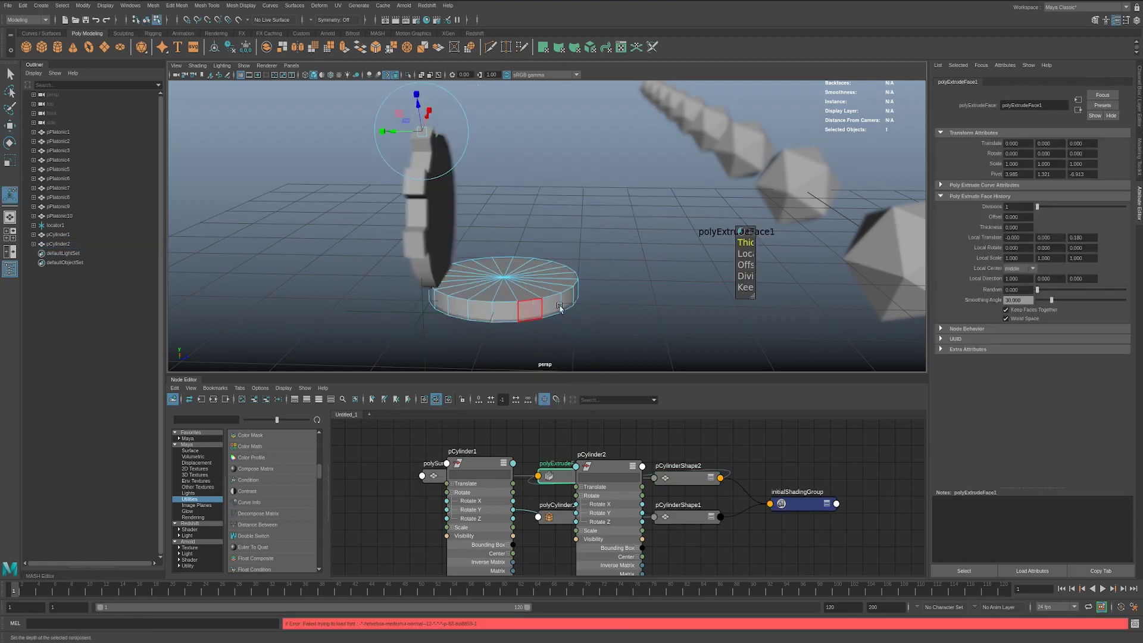
pyautogui.moveTo(521, 300); pyautogui.dragTo(569, 256, button='right')
pyautogui.press('e')
pyautogui.moveTo(530, 296); pyautogui.dragTo(495, 280)
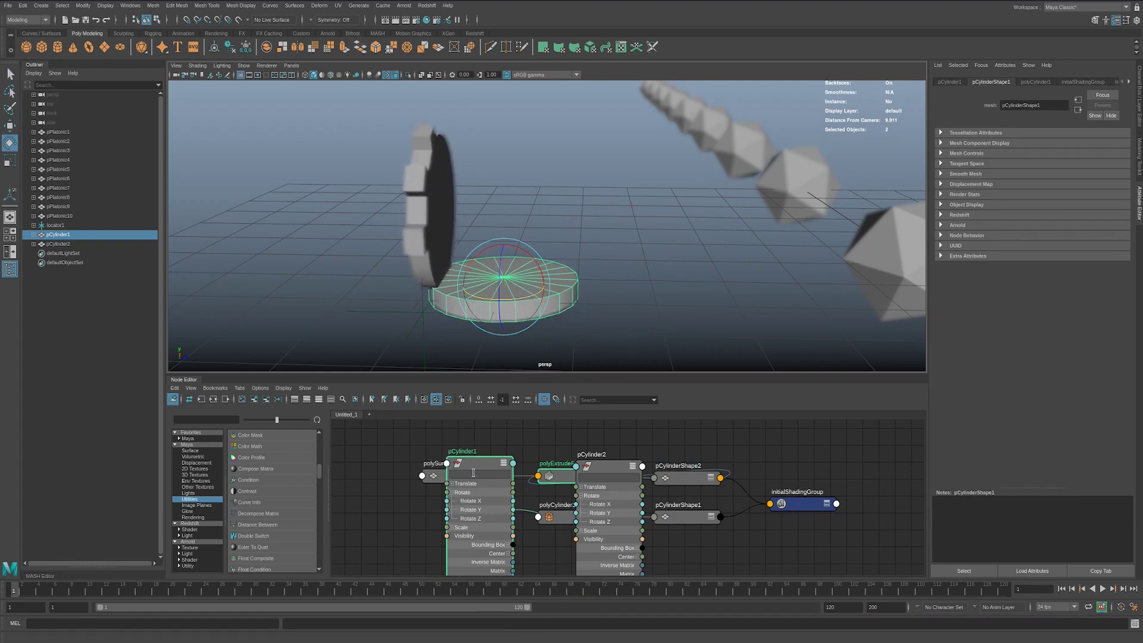
# Spread the overlapping nodes apart and delete the connection from pCylinder1's Rotate Y to pCylinder2's Rotate Z.
pyautogui.moveTo(477, 466); pyautogui.dragTo(418, 511)
pyautogui.click(432, 461)
pyautogui.moveTo(444, 475); pyautogui.dragTo(391, 462)
pyautogui.moveTo(502, 526); pyautogui.dragTo(492, 446)
pyautogui.moveTo(577, 480); pyautogui.dragTo(567, 510)
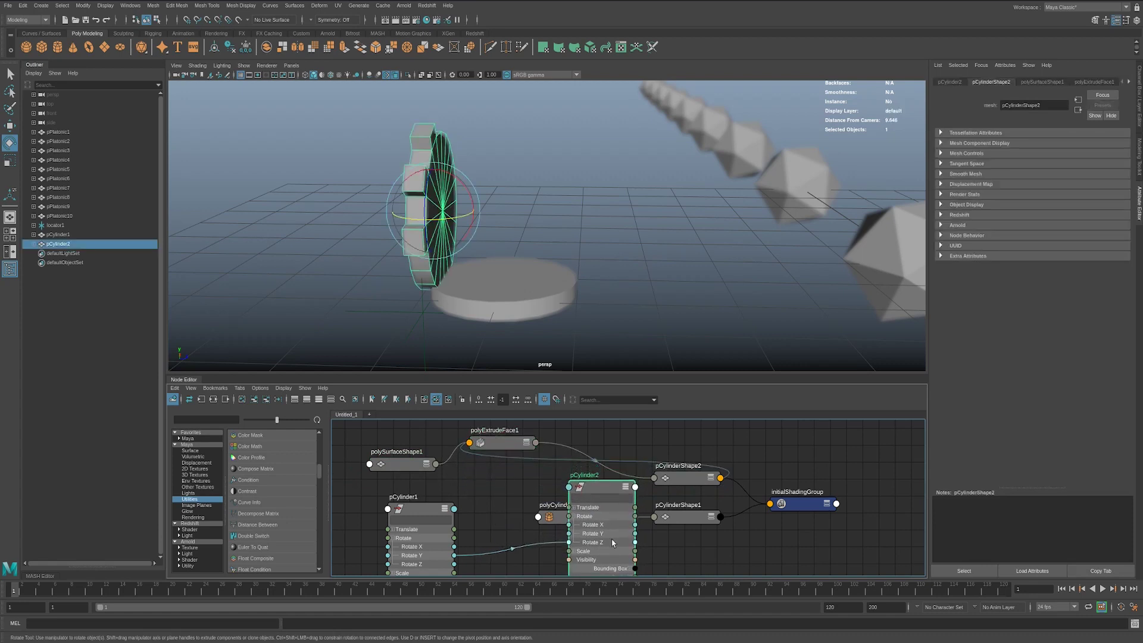
pyautogui.click(514, 548)
pyautogui.press('Delete')
# Select pCylinder1 and pCylinder2 and open them in the Connection Editor, placed clear of the node graph.
pyautogui.click(434, 516)
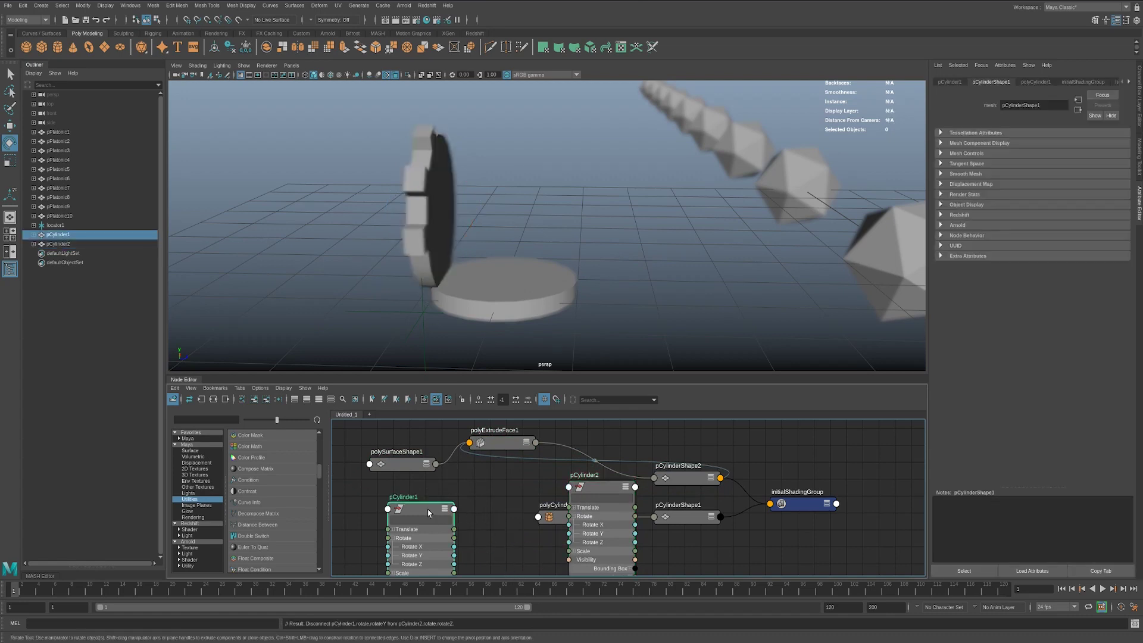
pyautogui.keyDown('shift'); pyautogui.click(593, 490); pyautogui.keyUp('shift')
pyautogui.press('q')
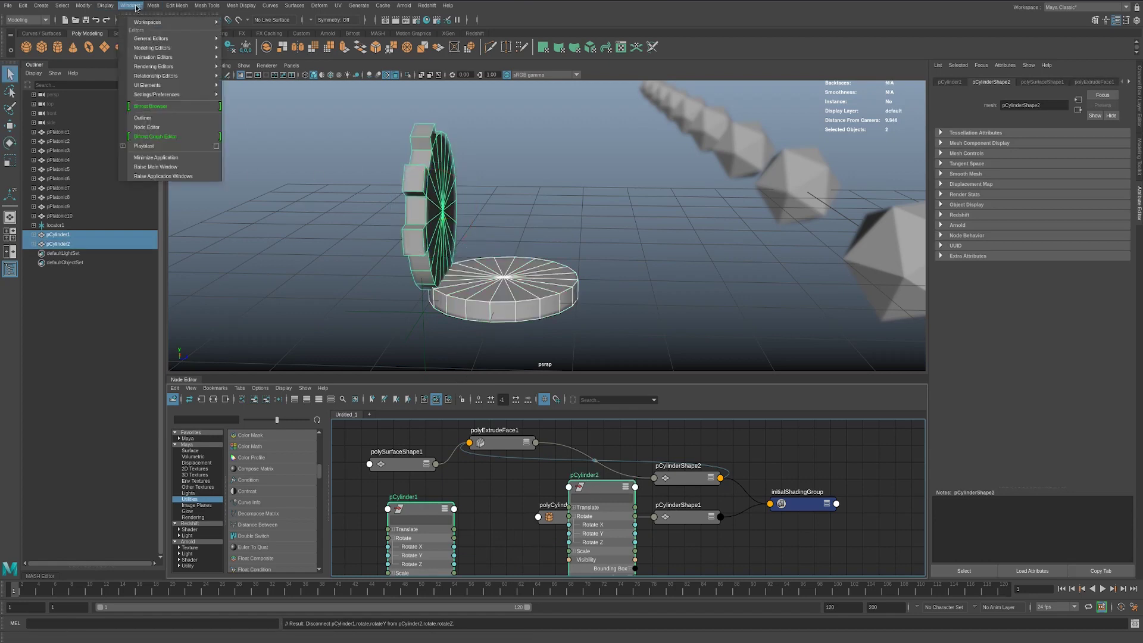
pyautogui.click(131, 6)
pyautogui.moveTo(179, 38)
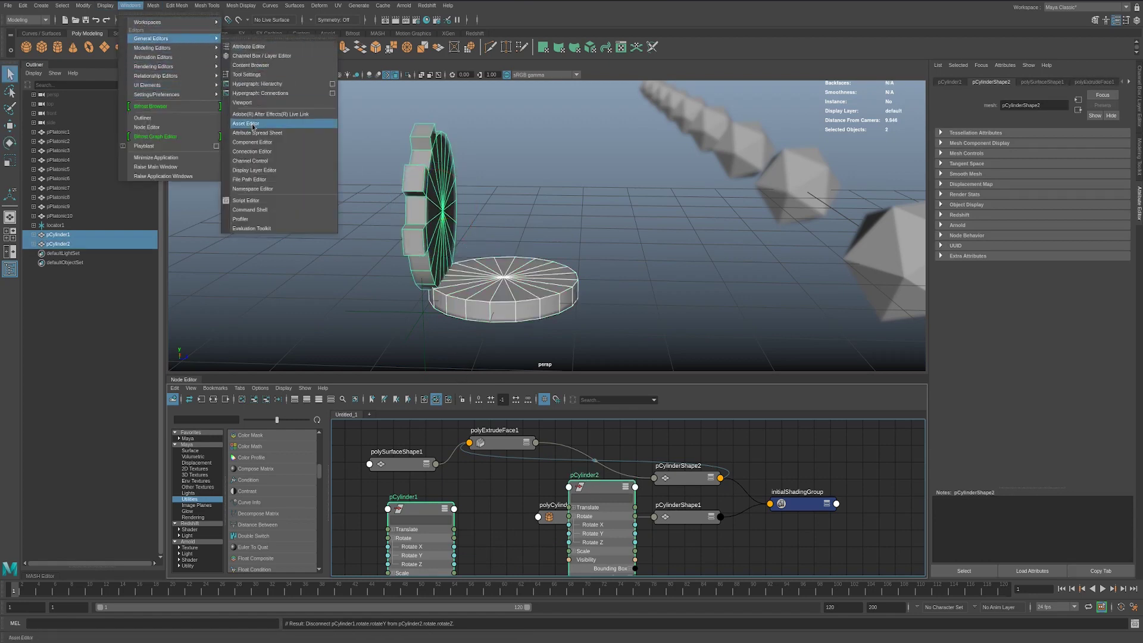
pyautogui.click(259, 153)
pyautogui.moveTo(515, 203); pyautogui.dragTo(353, 92)
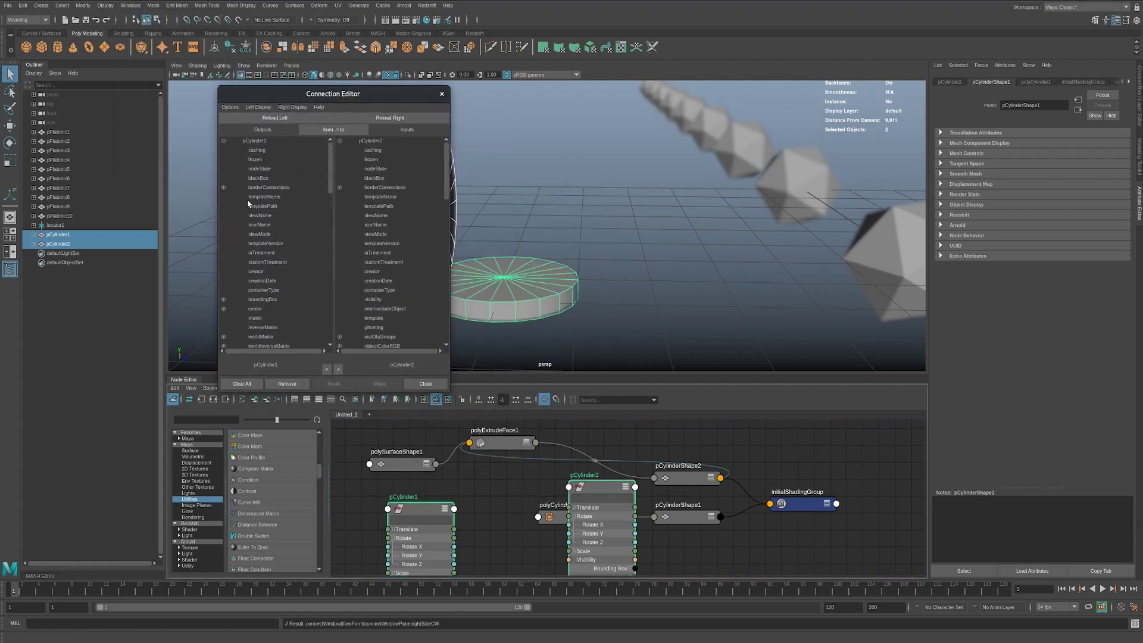
# Set the Connection Editor's attribute order to alphabetical, ascending.
pyautogui.scroll(-10, 292, 259)
pyautogui.scroll(10, 269, 299)
pyautogui.scroll(-10, 264, 295)
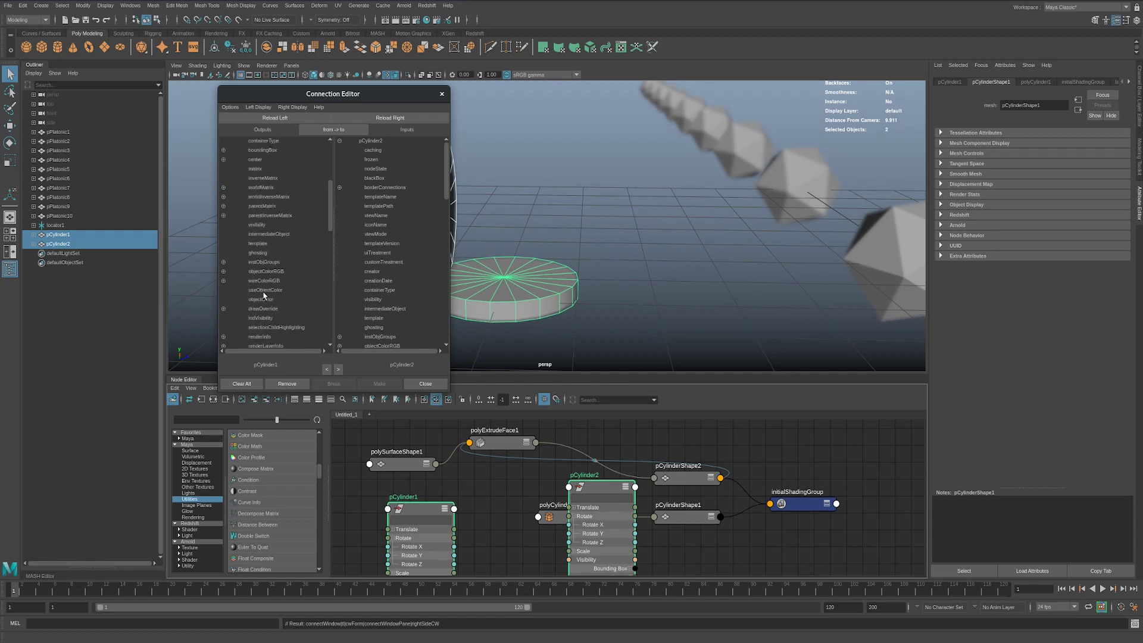
pyautogui.click(257, 107)
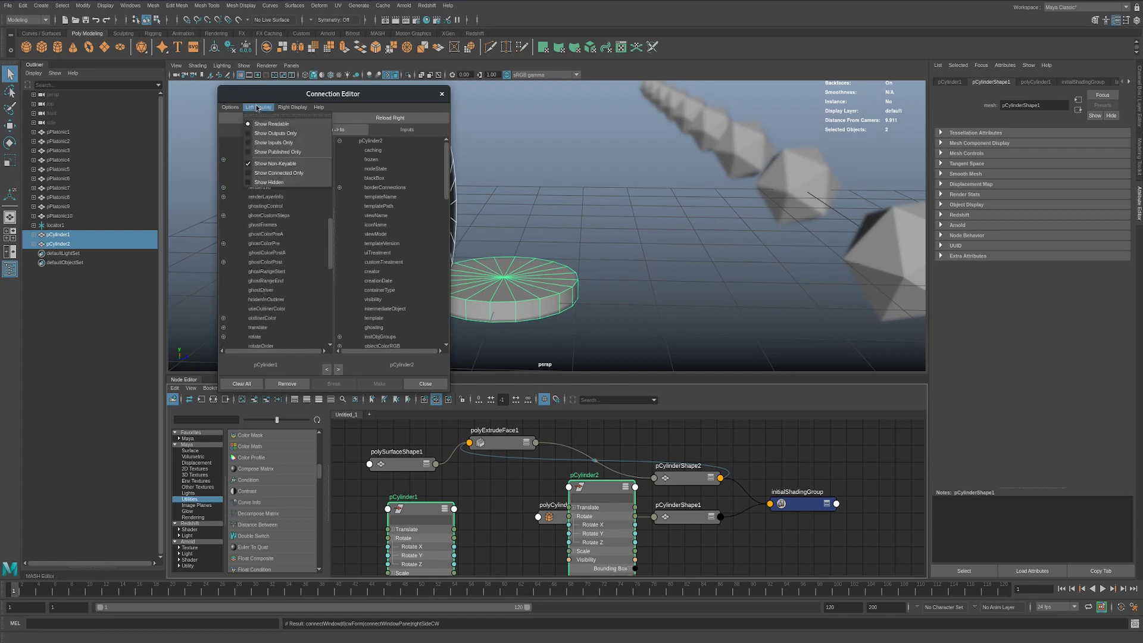
pyautogui.click(230, 107)
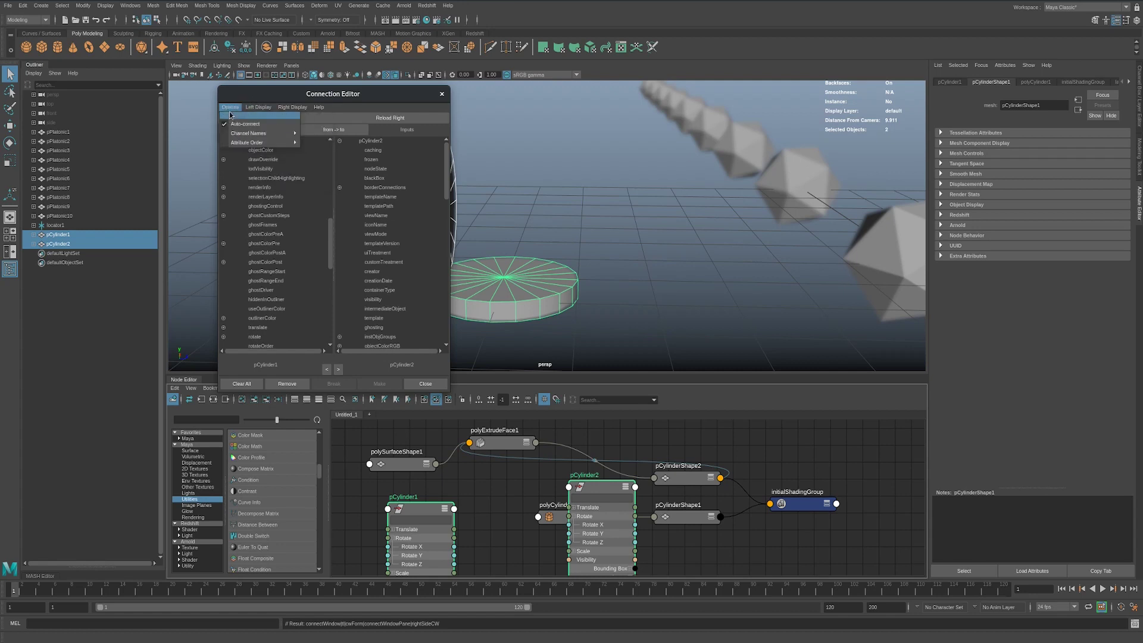
pyautogui.moveTo(247, 135)
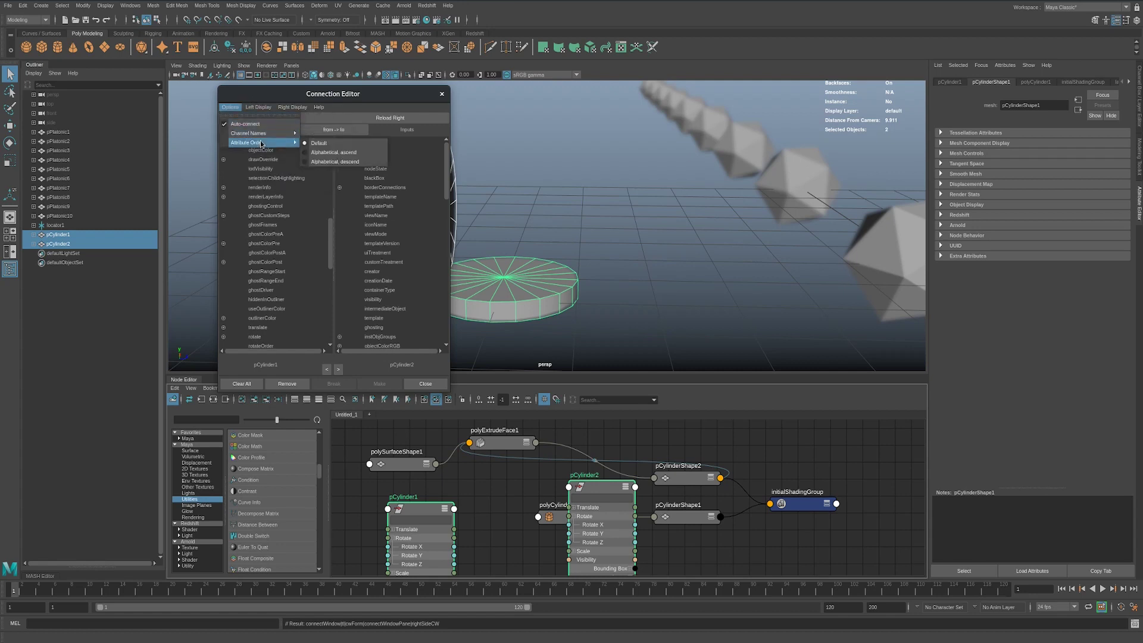
pyautogui.click(335, 152)
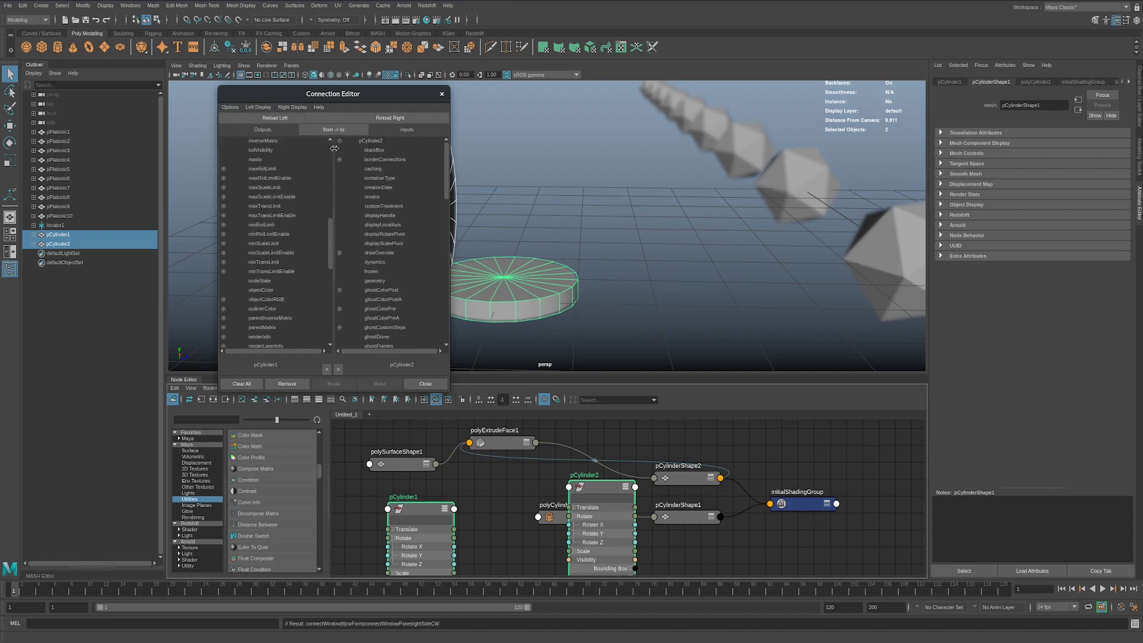
# Connect pCylinder1's rotateY to pCylinder2's rotateZ in the Connection Editor and close the editor.
pyautogui.scroll(11, 326, 222)
pyautogui.scroll(-20, 324, 225)
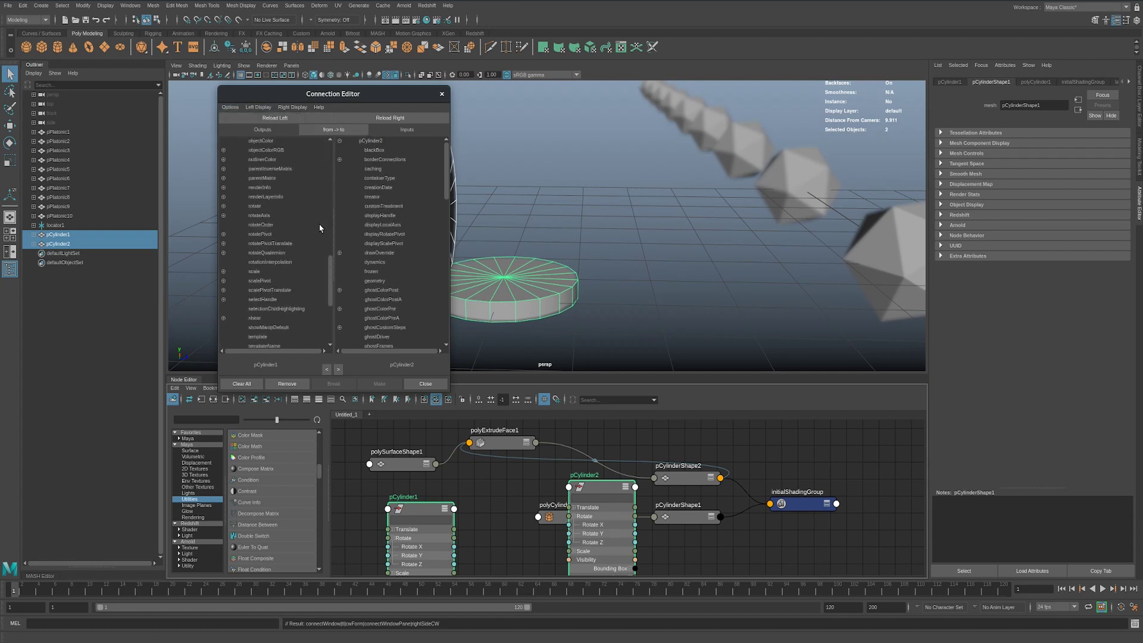
pyautogui.scroll(3, 277, 225)
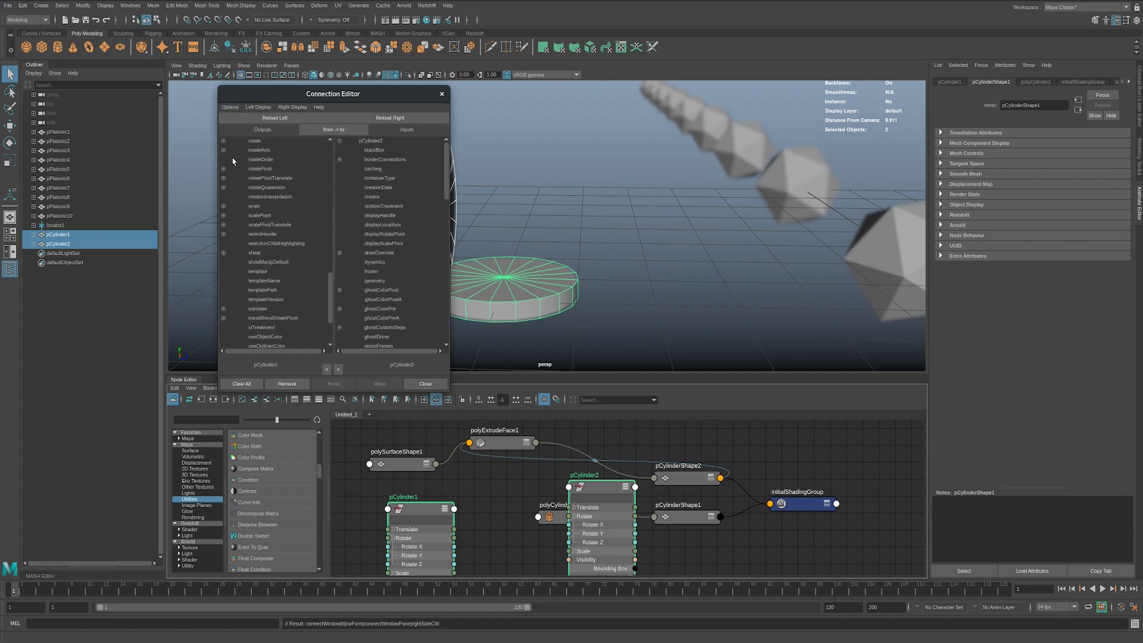
pyautogui.click(223, 141)
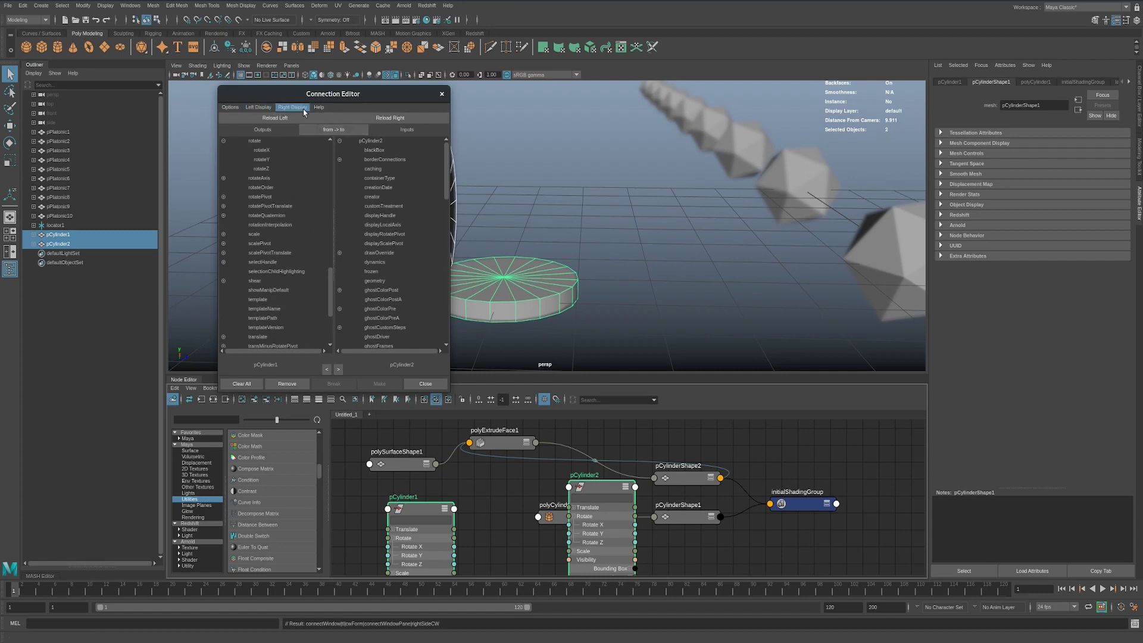
pyautogui.click(292, 107)
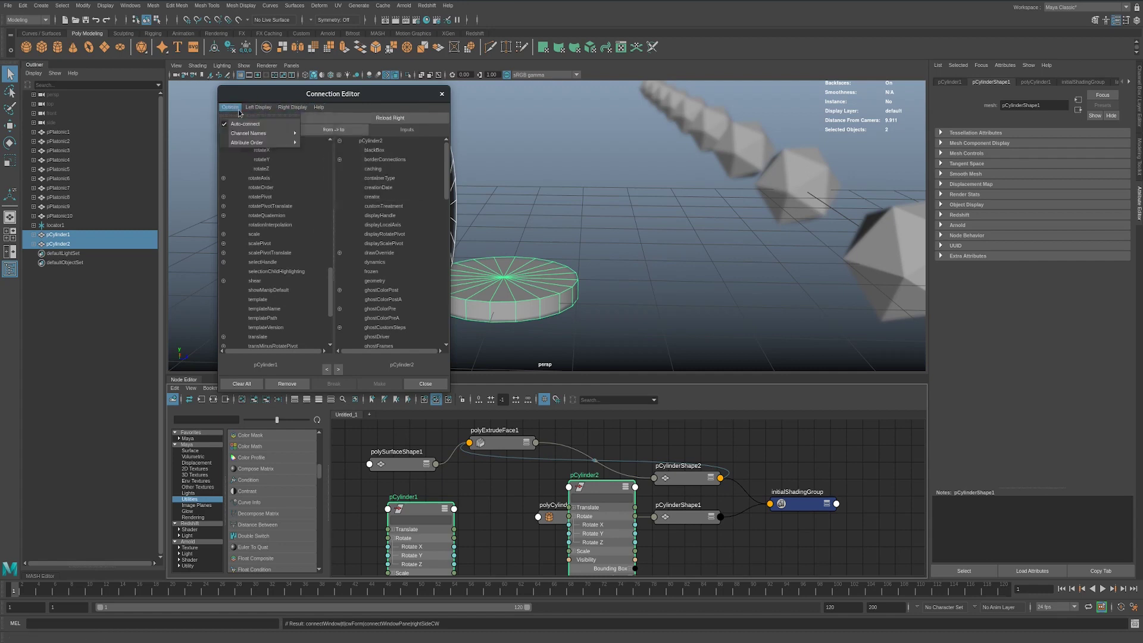
pyautogui.click(257, 105)
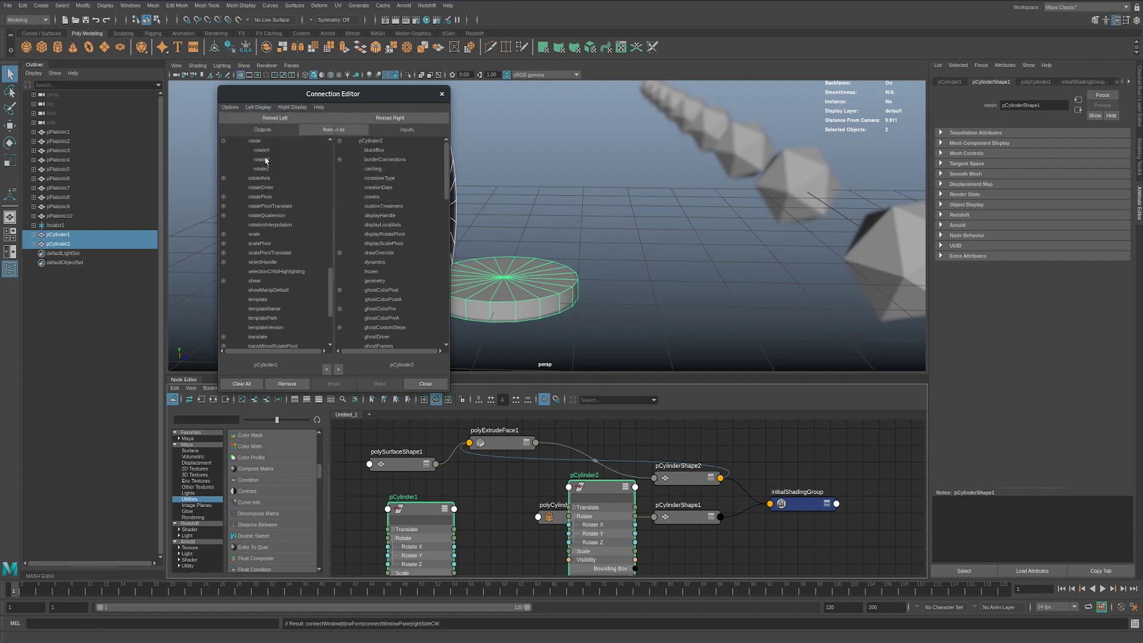
pyautogui.click(266, 160)
pyautogui.scroll(-10, 358, 234)
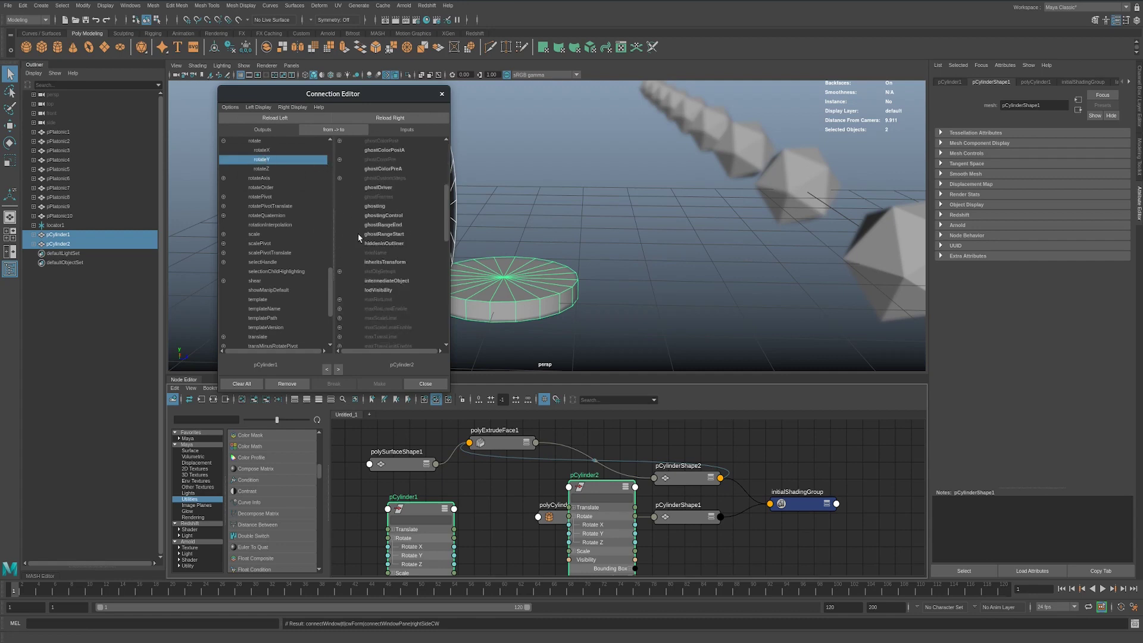
pyautogui.scroll(-5, 356, 234)
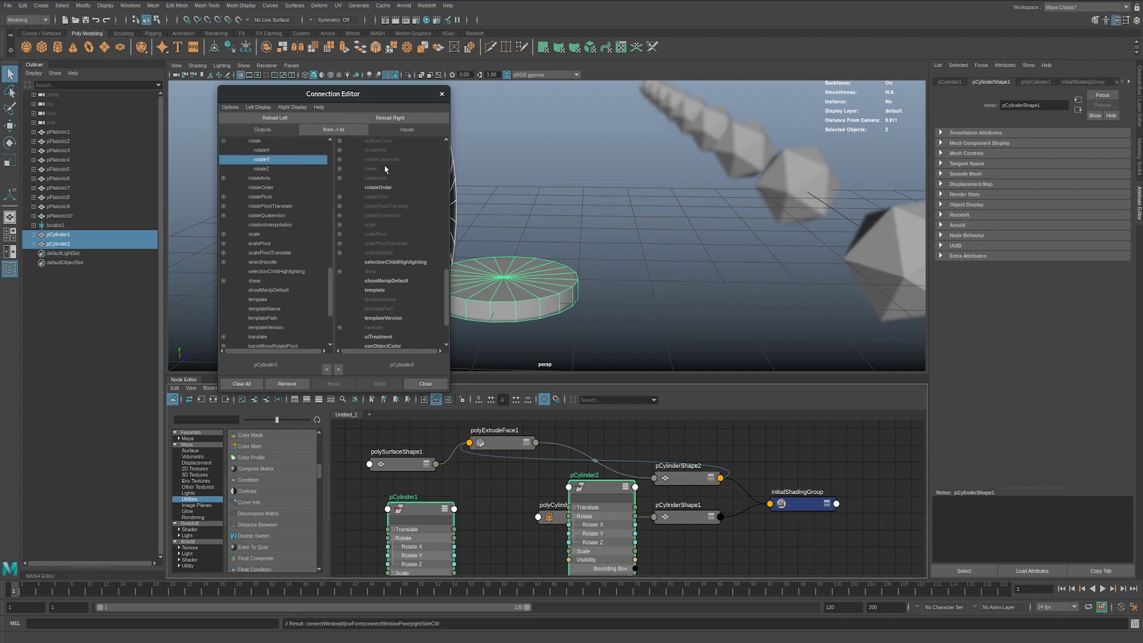
pyautogui.click(340, 169)
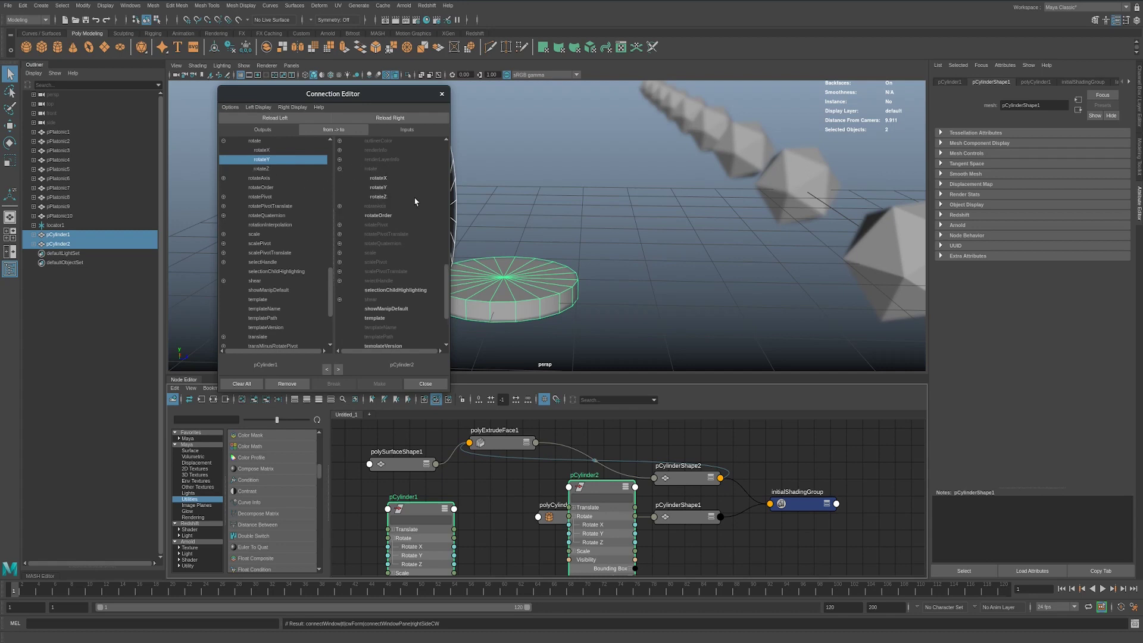
pyautogui.click(379, 197)
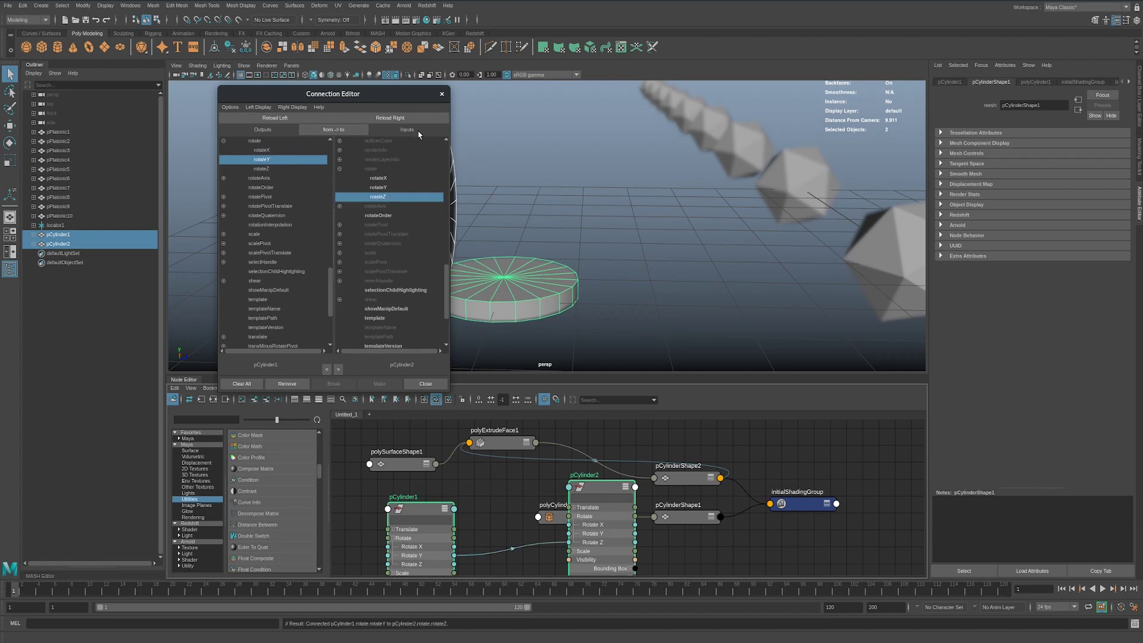
pyautogui.click(442, 94)
# Undo a trial rotation of both discs and rotate only the flat disc about Y to test the new connection.
pyautogui.press('e')
pyautogui.moveTo(523, 296)
pyautogui.mouseDown()
pyautogui.moveTo(492, 305)
pyautogui.moveTo(536, 310)
pyautogui.moveTo(507, 309)
pyautogui.moveTo(522, 313)
pyautogui.mouseUp()
pyautogui.hotkey('ctrl', 'z')
pyautogui.click(565, 289)
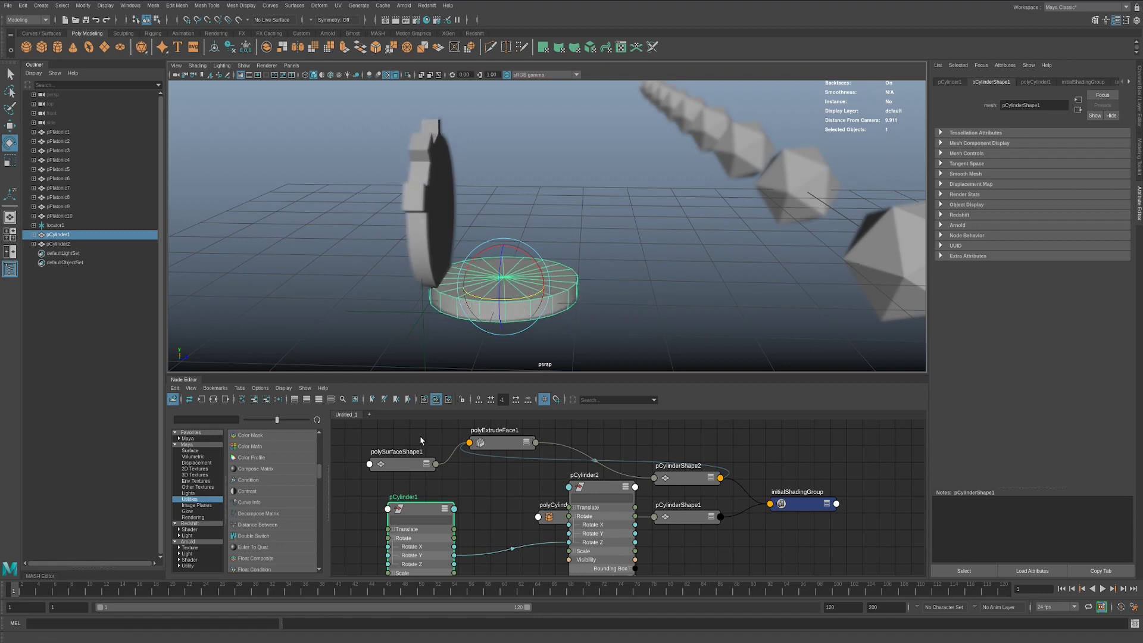
# Move the pCylinder1 and pCylinder2 nodes closer together and hide the node creation list in the Node Editor.
pyautogui.moveTo(409, 512); pyautogui.dragTo(396, 495)
pyautogui.moveTo(612, 494); pyautogui.dragTo(532, 505)
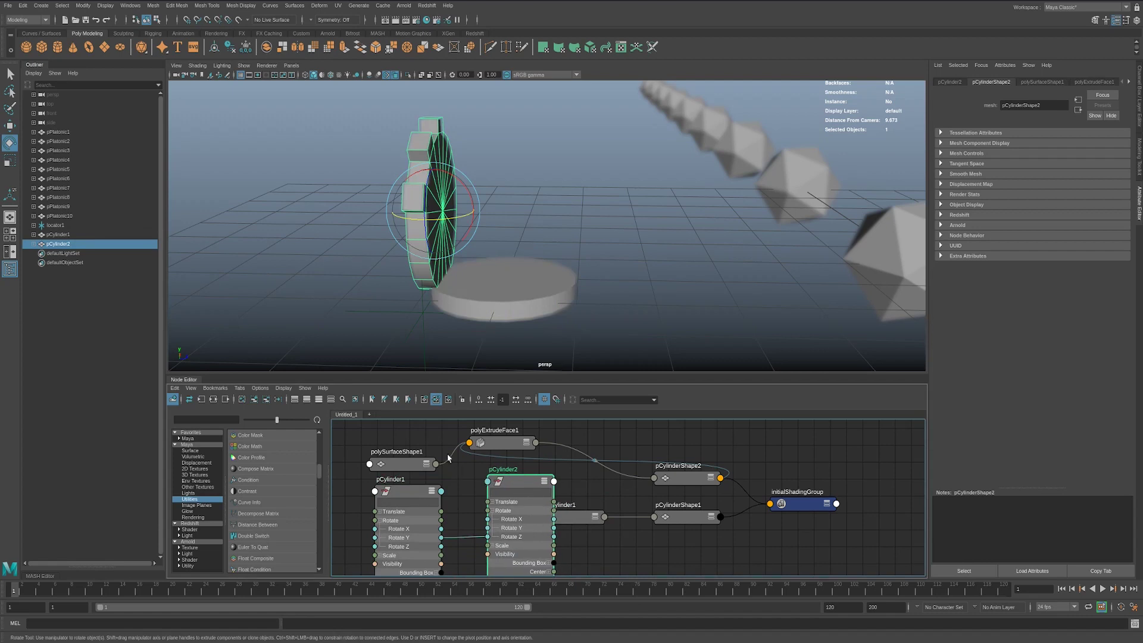
pyautogui.press('q')
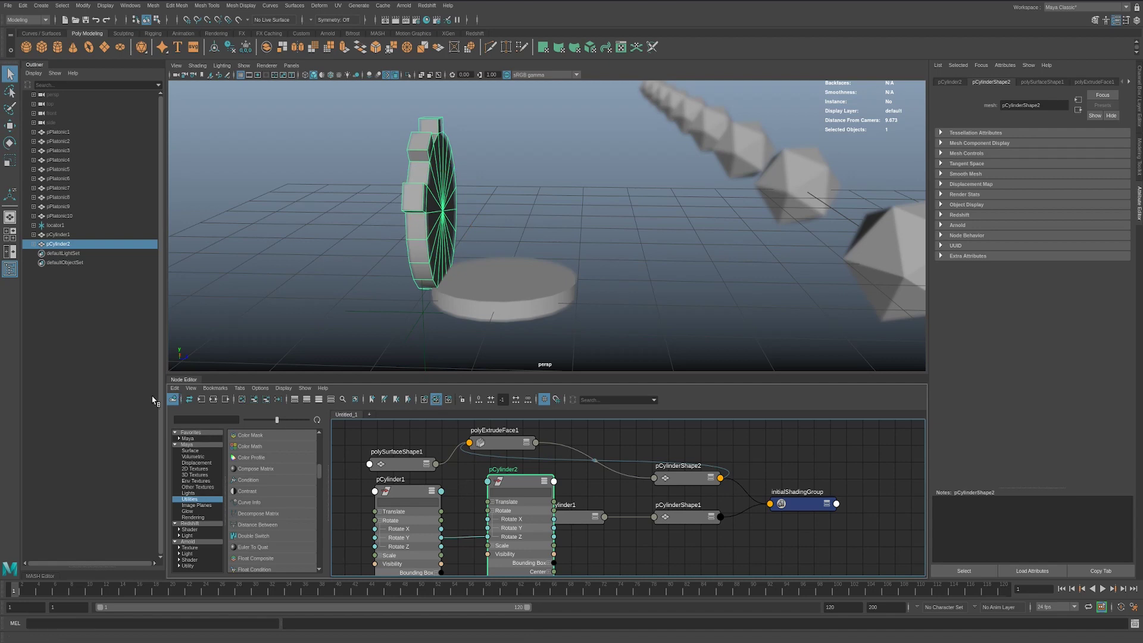
pyautogui.click(174, 400)
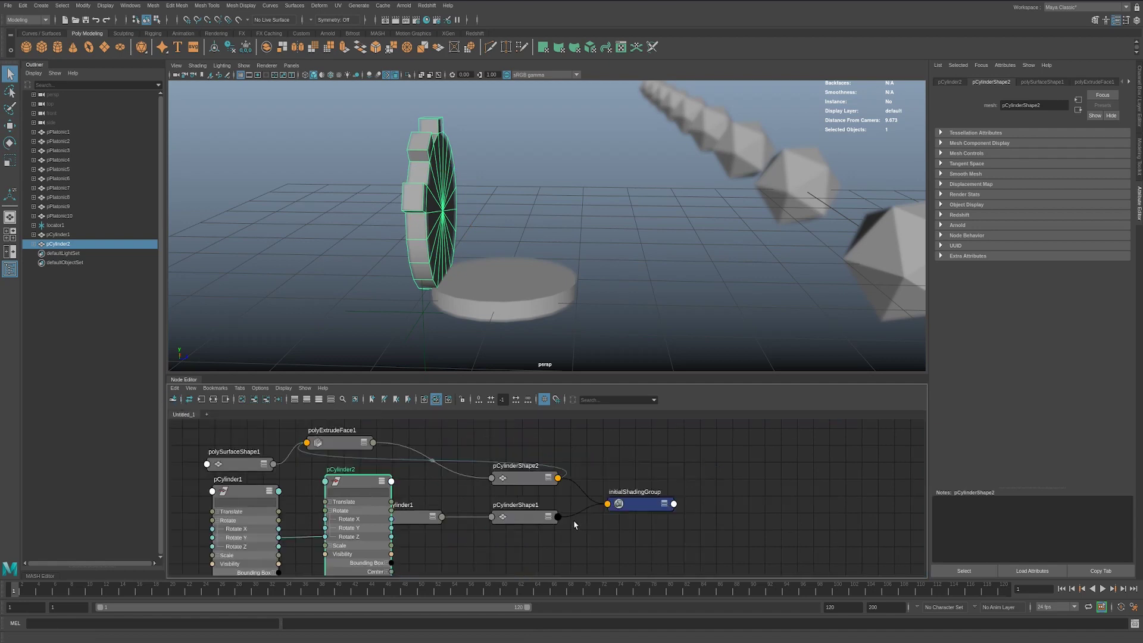
pyautogui.moveTo(486, 498)
pyautogui.keyDown('alt'); pyautogui.mouseDown(button='middle')
pyautogui.moveTo(532, 502)
pyautogui.moveTo(462, 487)
pyautogui.moveTo(483, 496)
pyautogui.mouseUp(button='middle'); pyautogui.keyUp('alt')
pyautogui.scroll(-1, 487, 498)
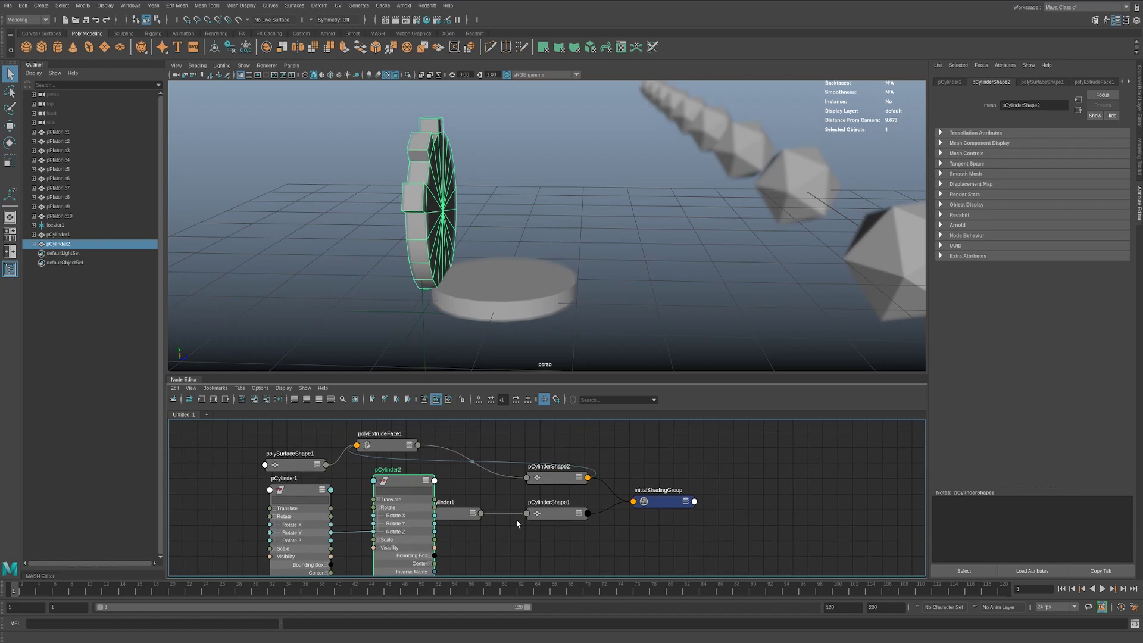
# Rearrange the pCylinder1, pCylinder2 and polyCylinder1 nodes so they no longer overlap in the node graph.
pyautogui.click(494, 543)
pyautogui.moveTo(400, 482); pyautogui.dragTo(415, 504)
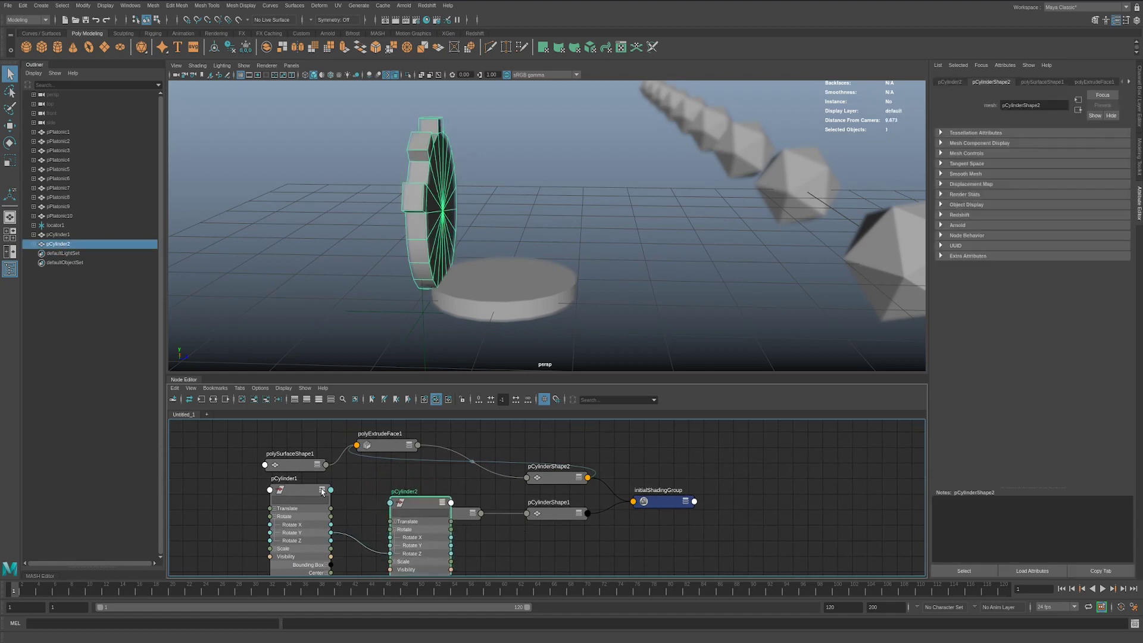
pyautogui.moveTo(306, 490); pyautogui.dragTo(306, 499)
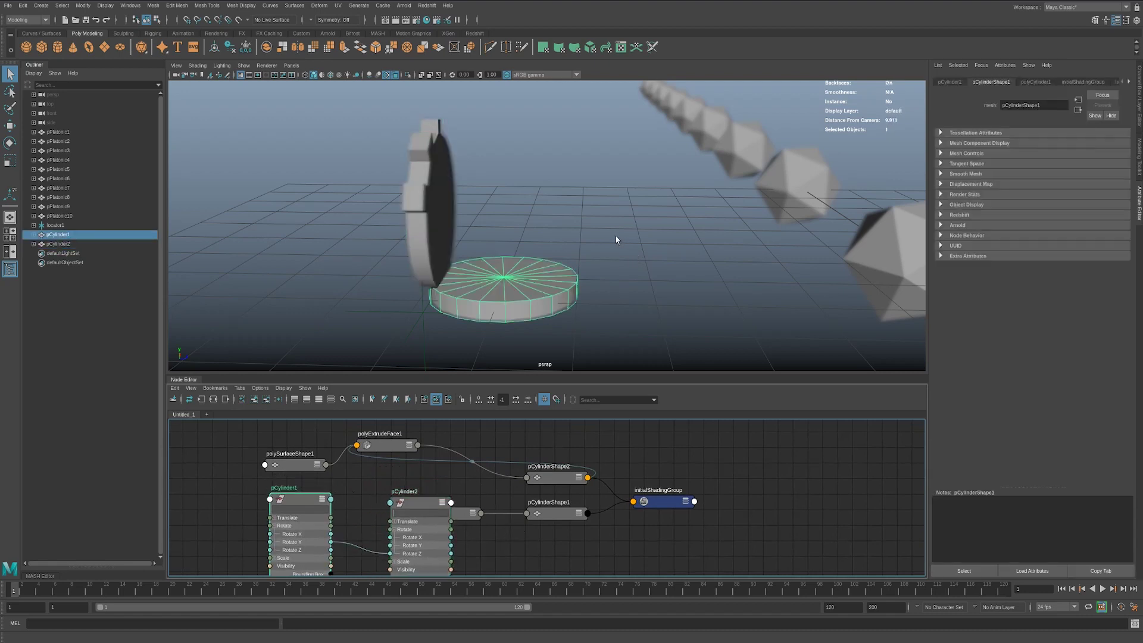
pyautogui.moveTo(299, 507); pyautogui.dragTo(307, 517)
pyautogui.moveTo(401, 503); pyautogui.dragTo(364, 489)
pyautogui.moveTo(445, 523); pyautogui.dragTo(484, 559)
# Start a new scene without saving the current one and create a polygon cylinder as its only object.
pyautogui.hotkey('ctrl', 'n')
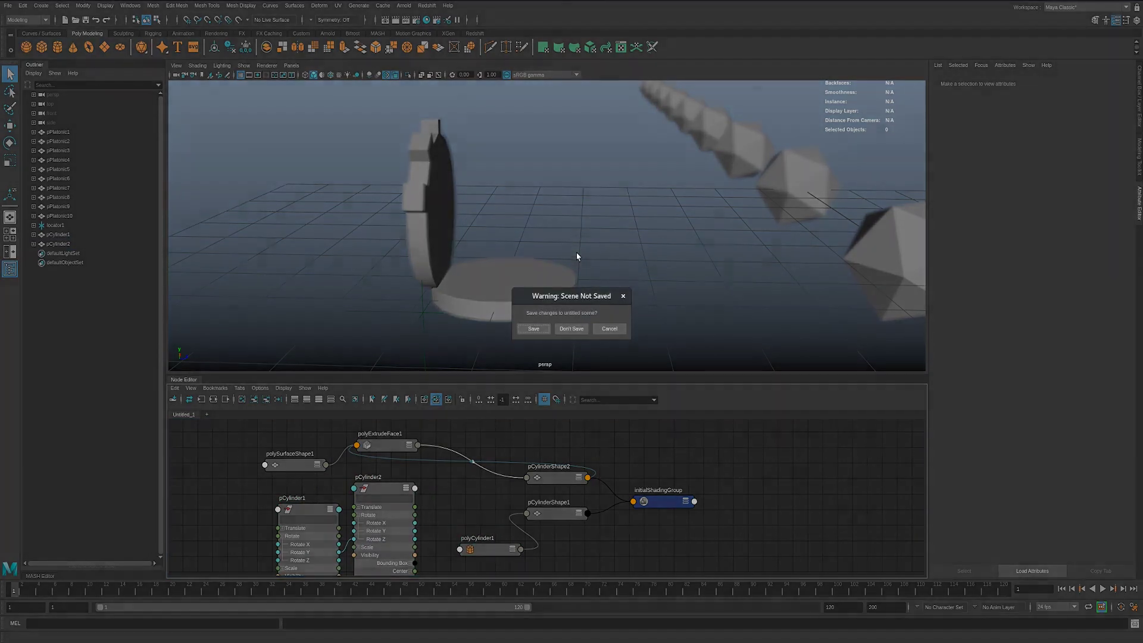
pyautogui.click(568, 328)
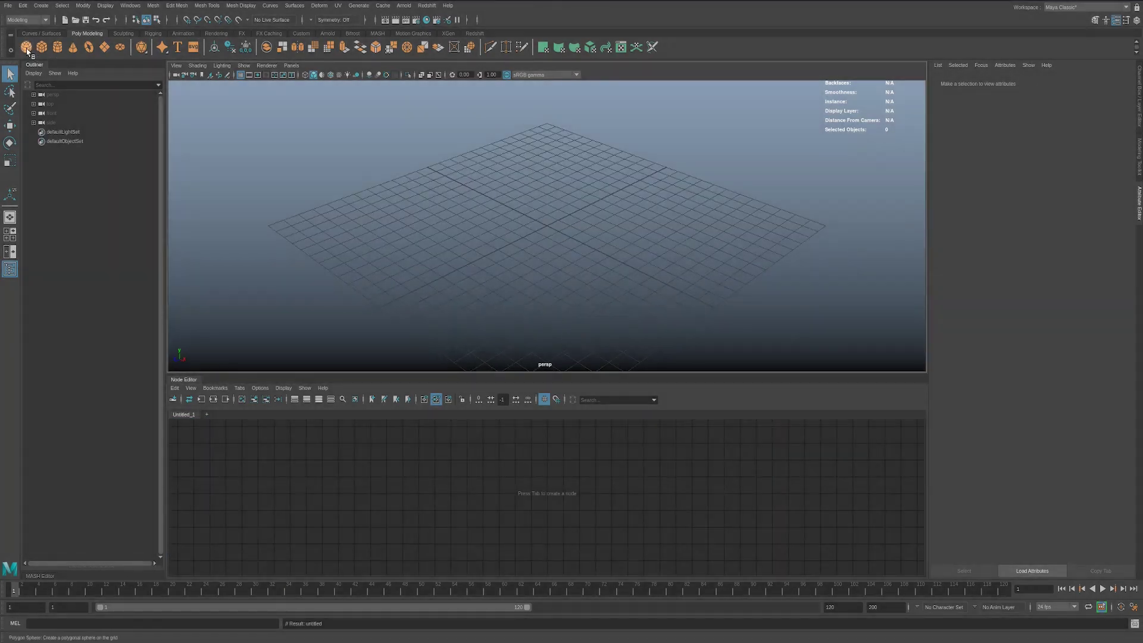
pyautogui.click(25, 45)
pyautogui.click(57, 46)
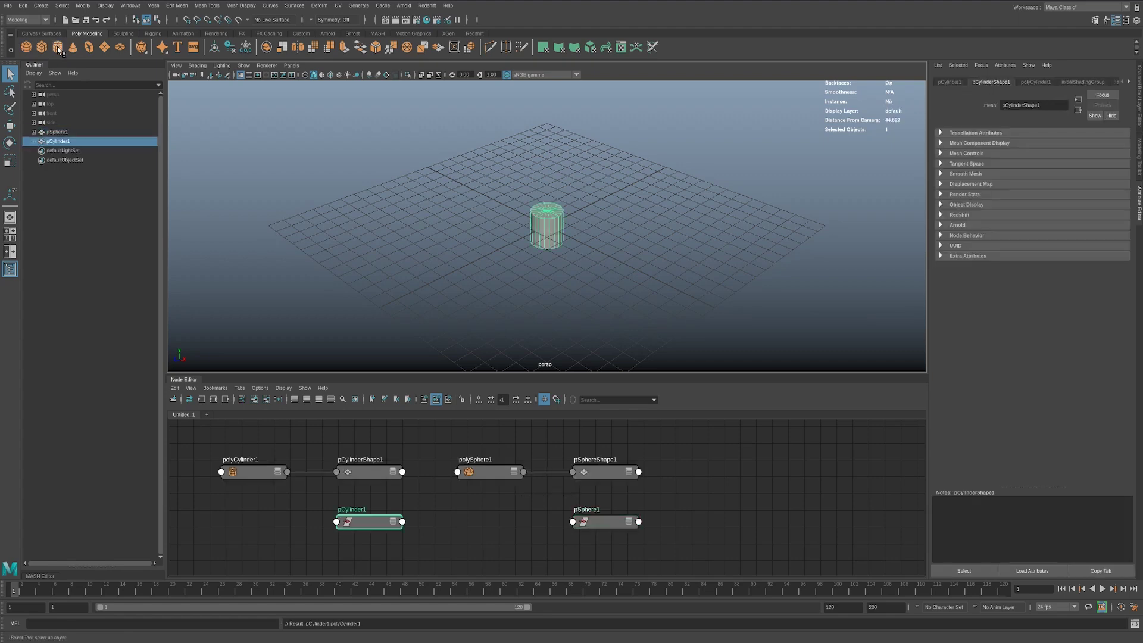
pyautogui.click(66, 131)
pyautogui.press('Delete')
pyautogui.click(546, 223)
# Spread out the polyCylinder1 and pCylinderShape1 nodes in the Node Editor.
pyautogui.scroll(3, 439, 507)
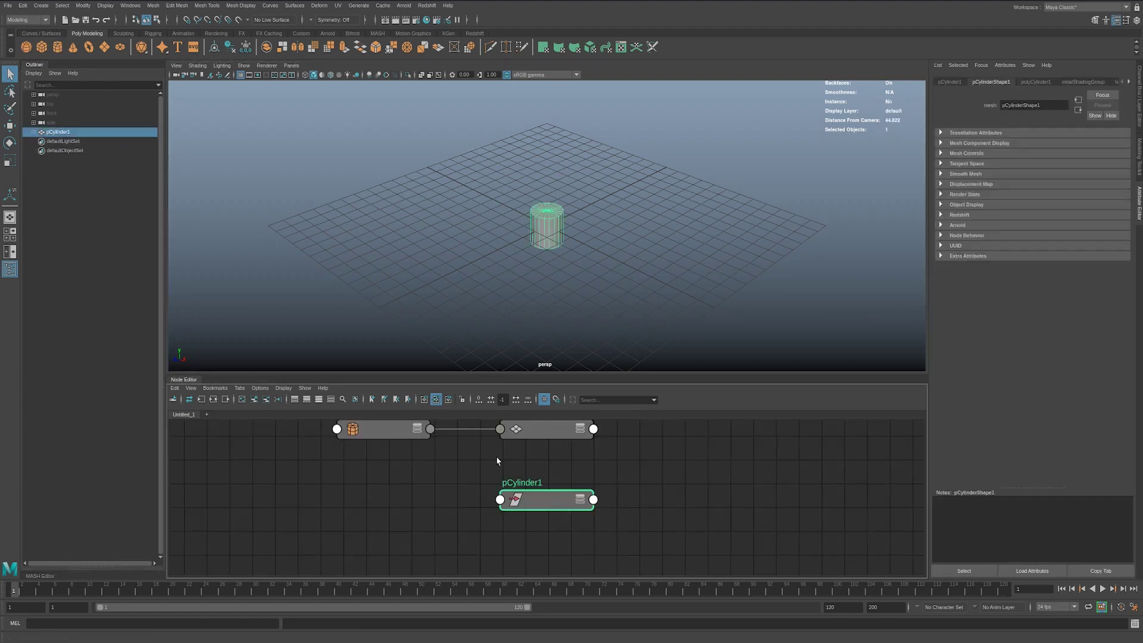
pyautogui.moveTo(321, 474); pyautogui.dragTo(280, 466)
pyautogui.moveTo(474, 467); pyautogui.dragTo(423, 457)
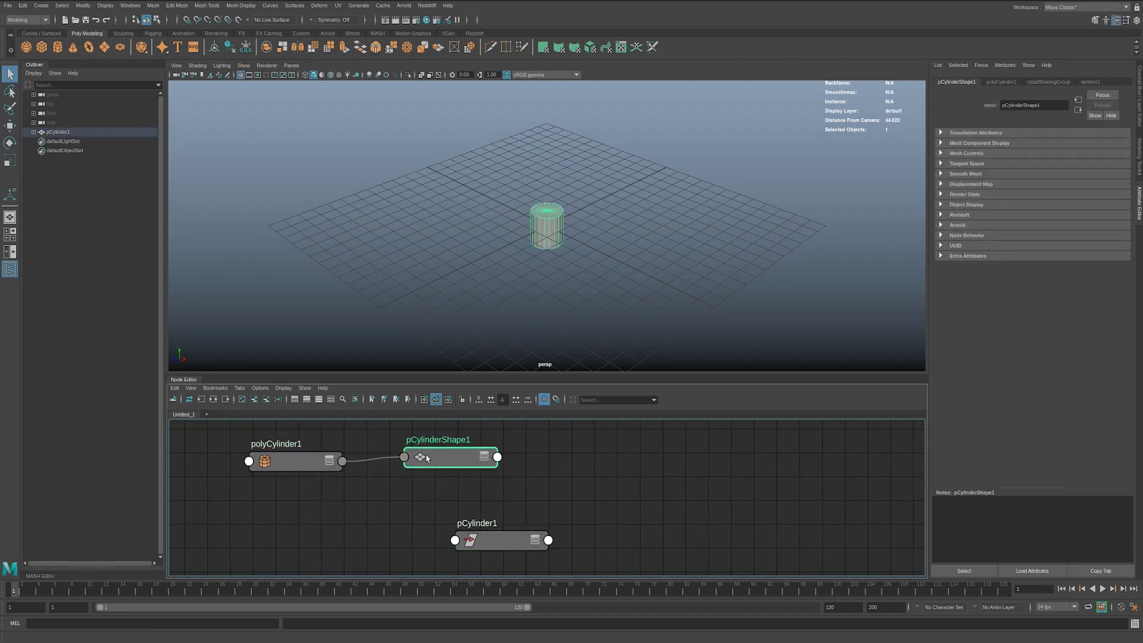
# Set the Subdivisions Height of polyCylinder1 to 10.
pyautogui.click(294, 469)
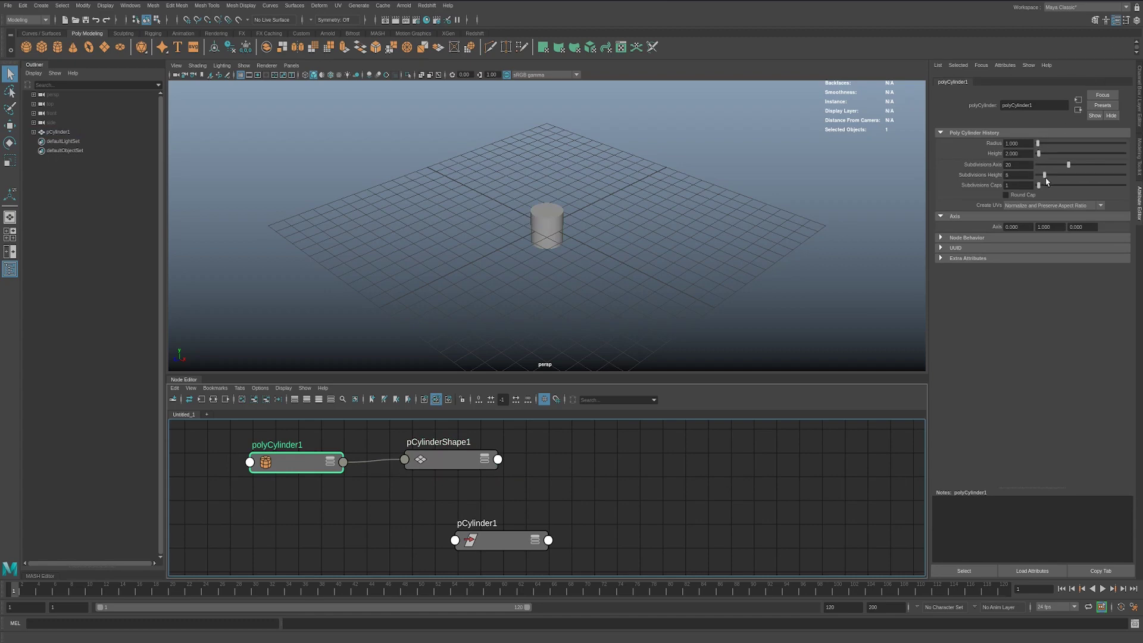
pyautogui.press('super')
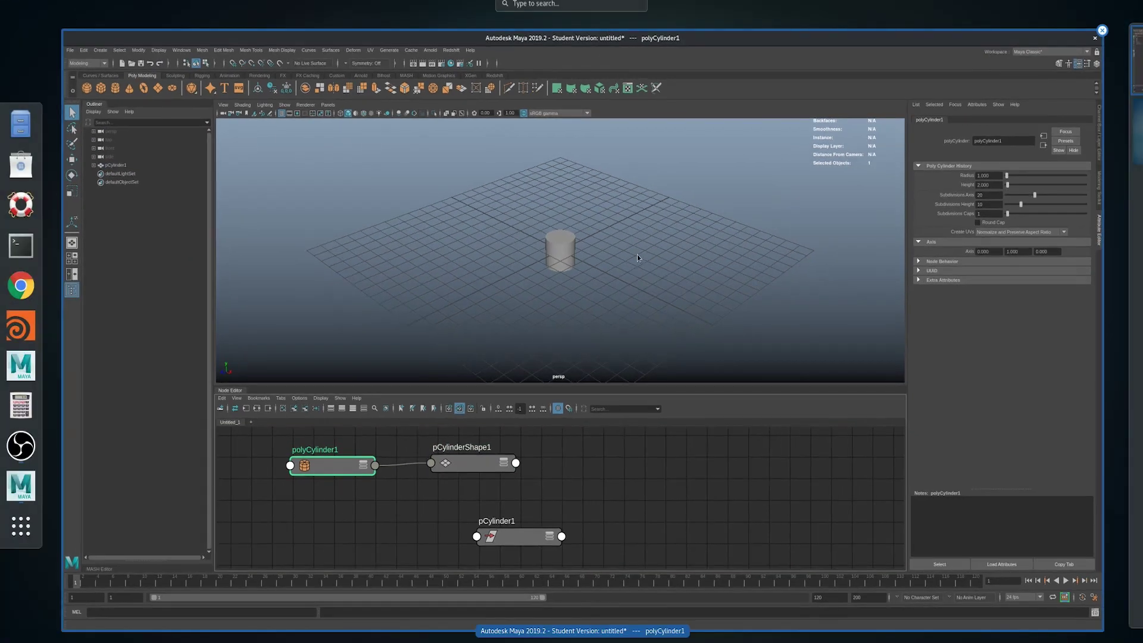
pyautogui.click(643, 259)
# Display Wireframe on Shaded in the viewport and frame the cylinder.
pyautogui.click(197, 65)
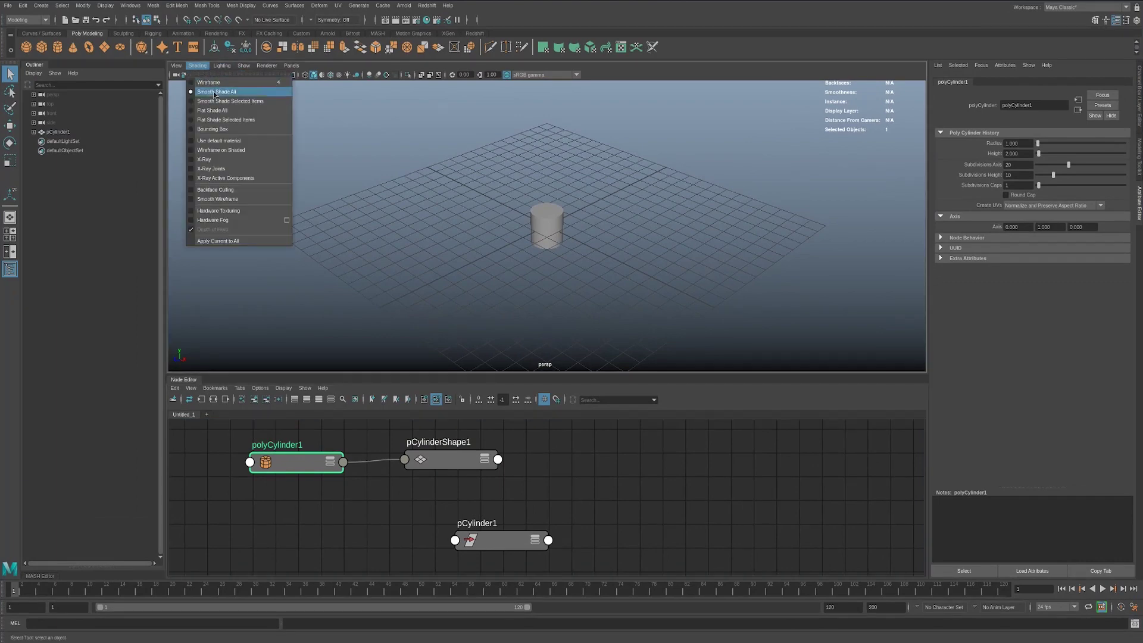
pyautogui.click(230, 151)
pyautogui.press('f')
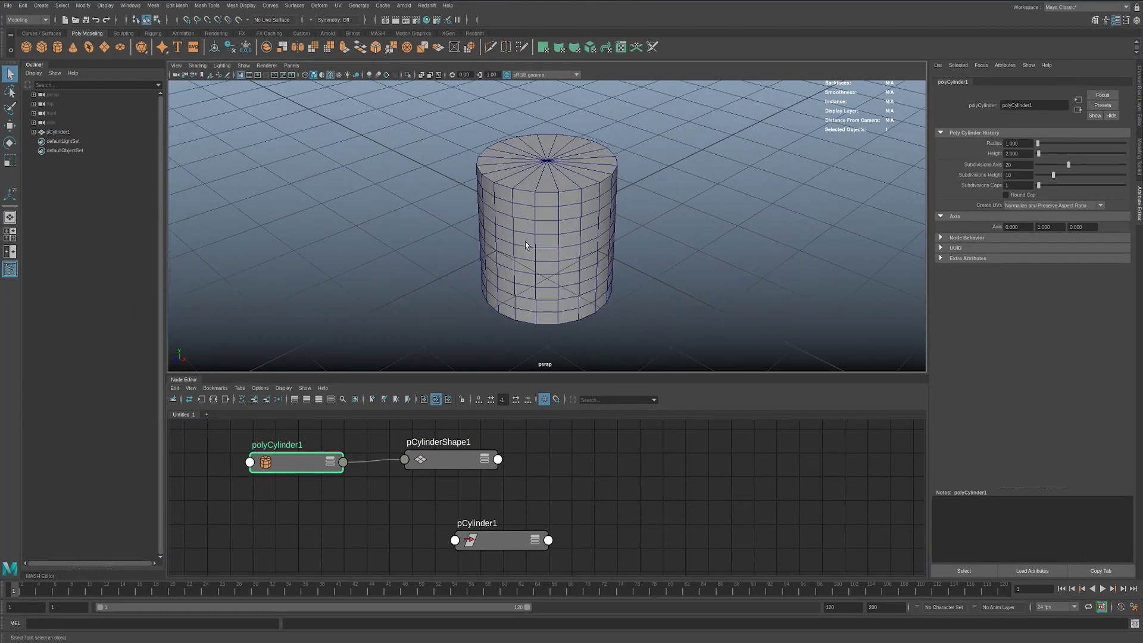
# Select a full ring of faces near the cylinder's upper end and extrude it outward as a collar.
pyautogui.moveTo(551, 231); pyautogui.dragTo(551, 256, button='right')
pyautogui.click(547, 229)
pyautogui.keyDown('shift'); pyautogui.doubleClick(565, 227); pyautogui.keyUp('shift')
pyautogui.keyDown('shift'); pyautogui.moveTo(709, 280); pyautogui.dragTo(704, 306, button='right'); pyautogui.keyUp('shift')
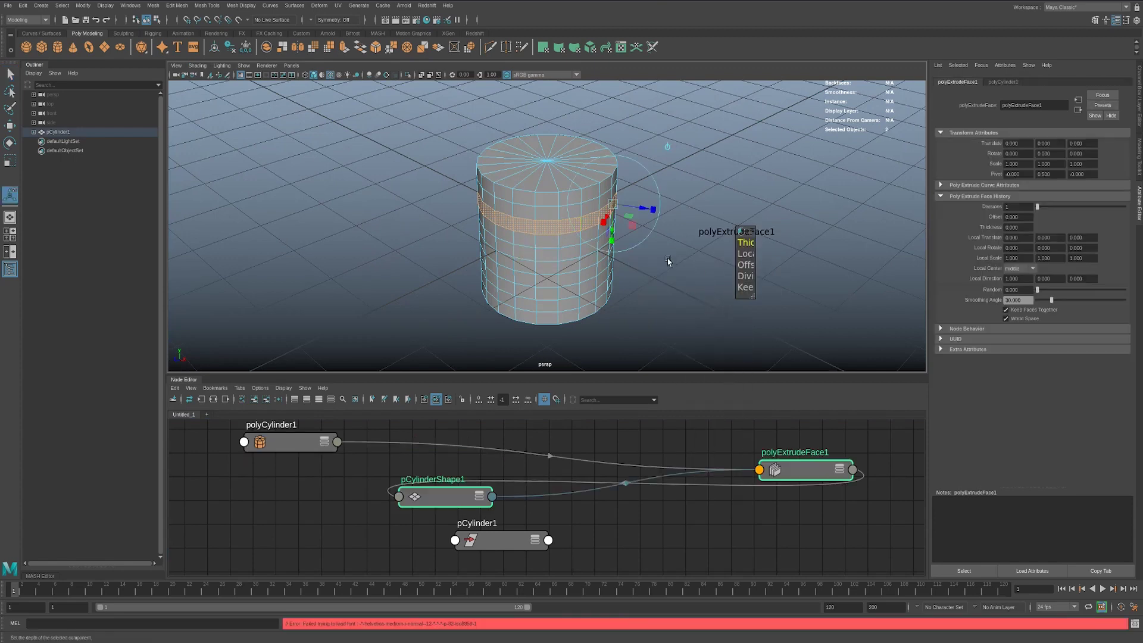
pyautogui.moveTo(646, 211); pyautogui.dragTo(661, 213)
pyautogui.press('q')
# Bevel the edge loops around the extruded collar.
pyautogui.moveTo(562, 230); pyautogui.dragTo(563, 209, button='right')
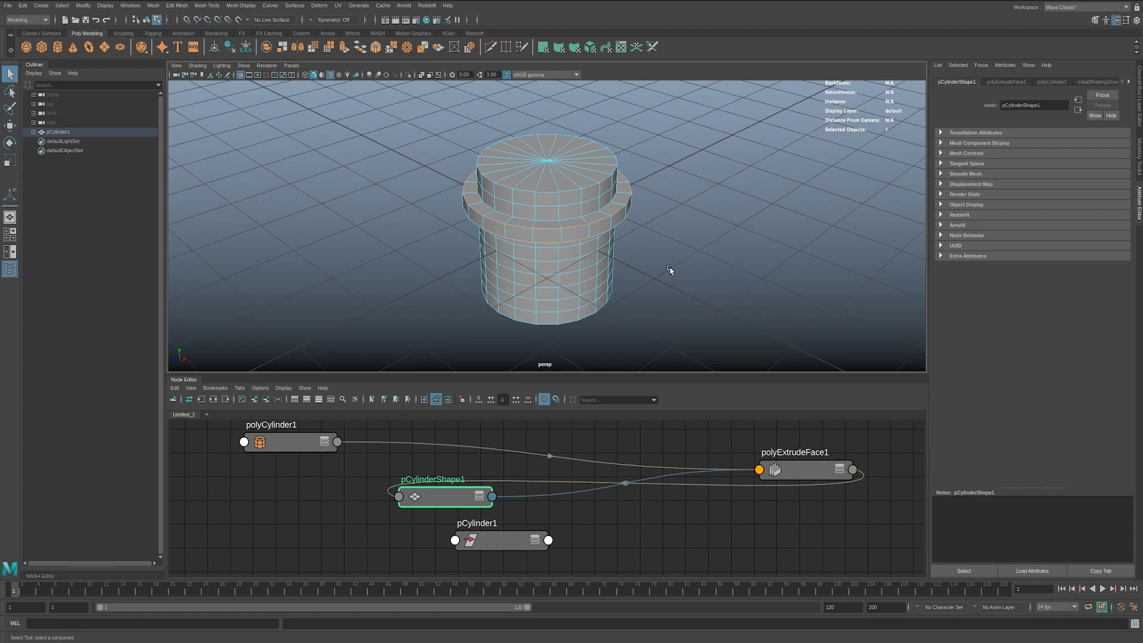
pyautogui.hotkey('ctrl', 'b')
pyautogui.moveTo(649, 298)
pyautogui.keyDown('alt'); pyautogui.mouseDown()
pyautogui.moveTo(651, 288)
pyautogui.moveTo(648, 300)
pyautogui.mouseUp(); pyautogui.keyUp('alt')
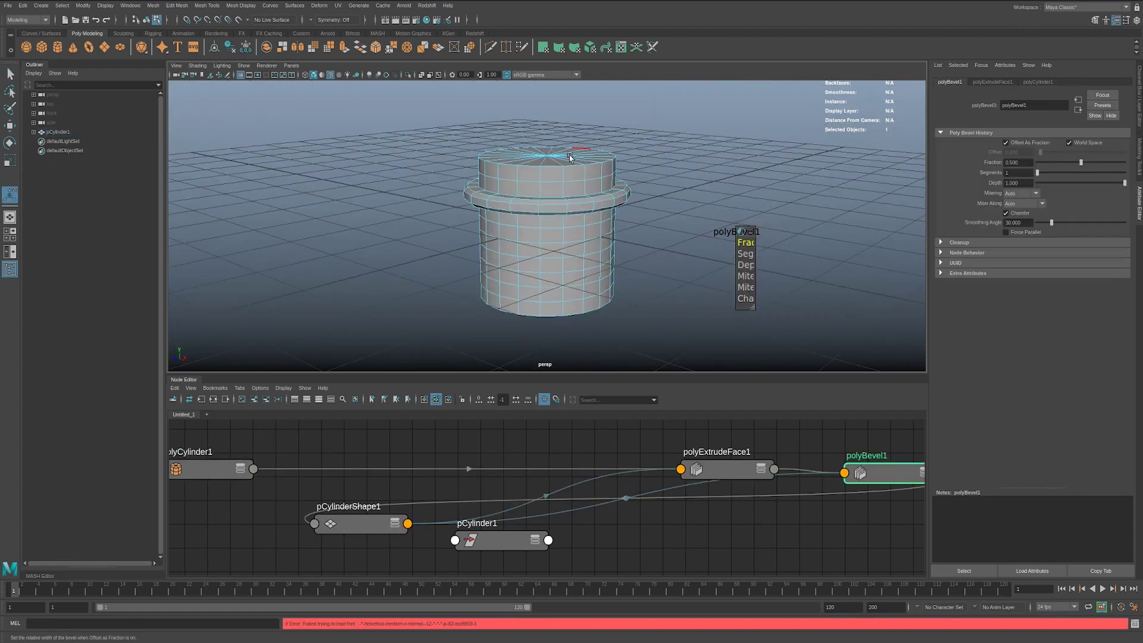
# Bevel the edge loop around the cylinder's top rim.
pyautogui.click(571, 161)
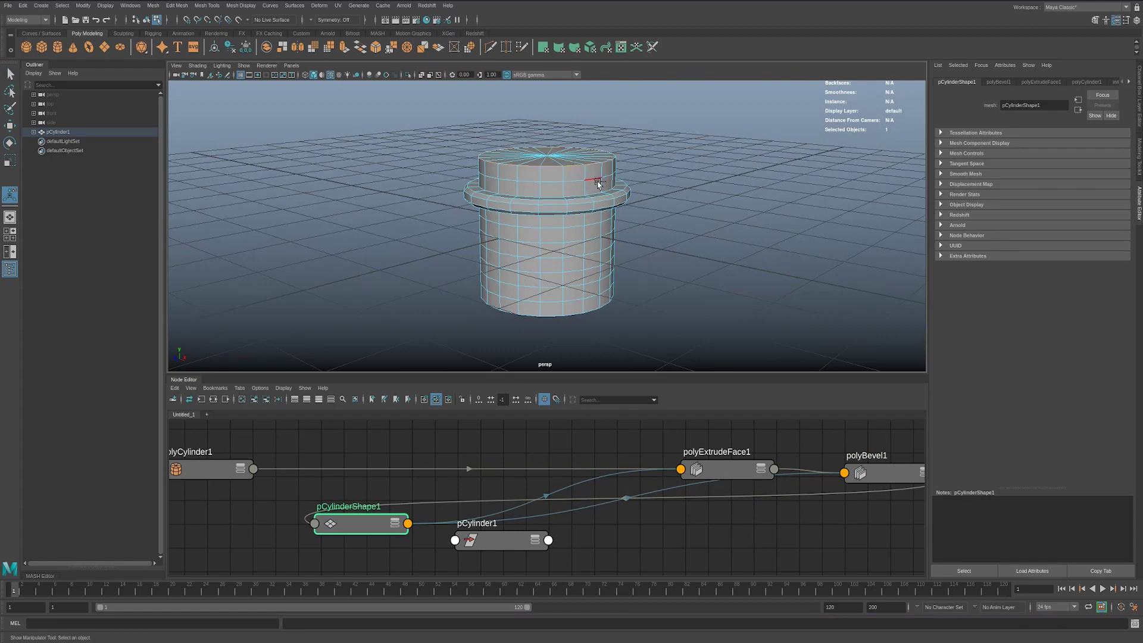
pyautogui.hotkey('ctrl', 'b')
pyautogui.keyDown('alt'); pyautogui.moveTo(598, 187); pyautogui.dragTo(577, 232); pyautogui.keyUp('alt')
pyautogui.keyDown('alt'); pyautogui.moveTo(576, 233); pyautogui.dragTo(653, 253, button='right'); pyautogui.keyUp('alt')
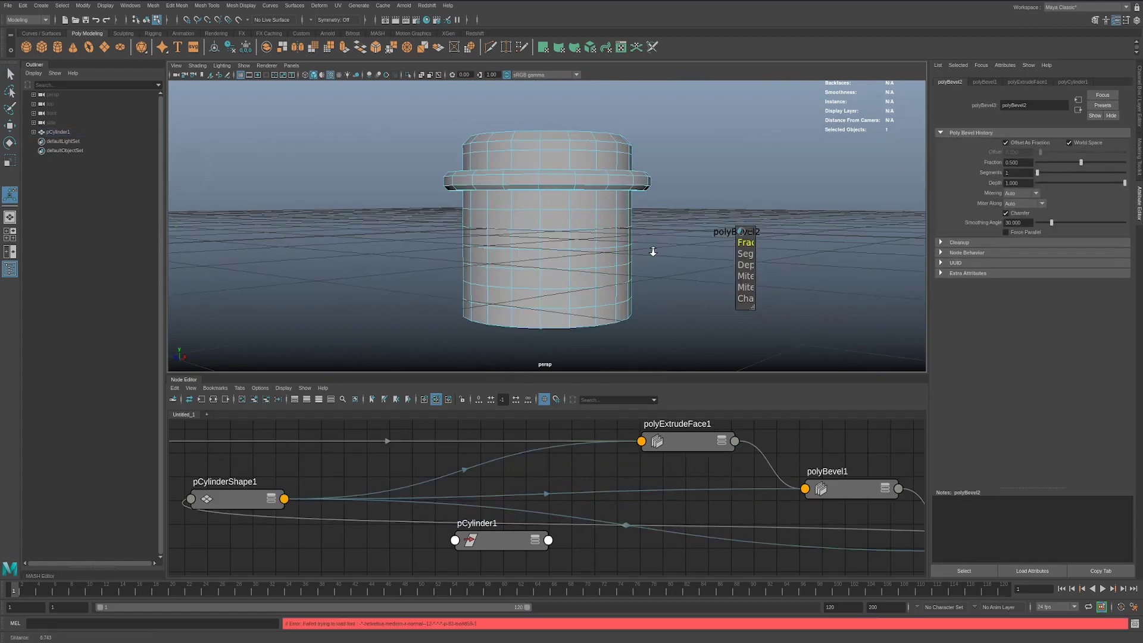
# Select a ring of faces below the collar and extrude it about 0.12 inward to form a groove.
pyautogui.click(540, 238)
pyautogui.moveTo(547, 238); pyautogui.dragTo(640, 286, button='right')
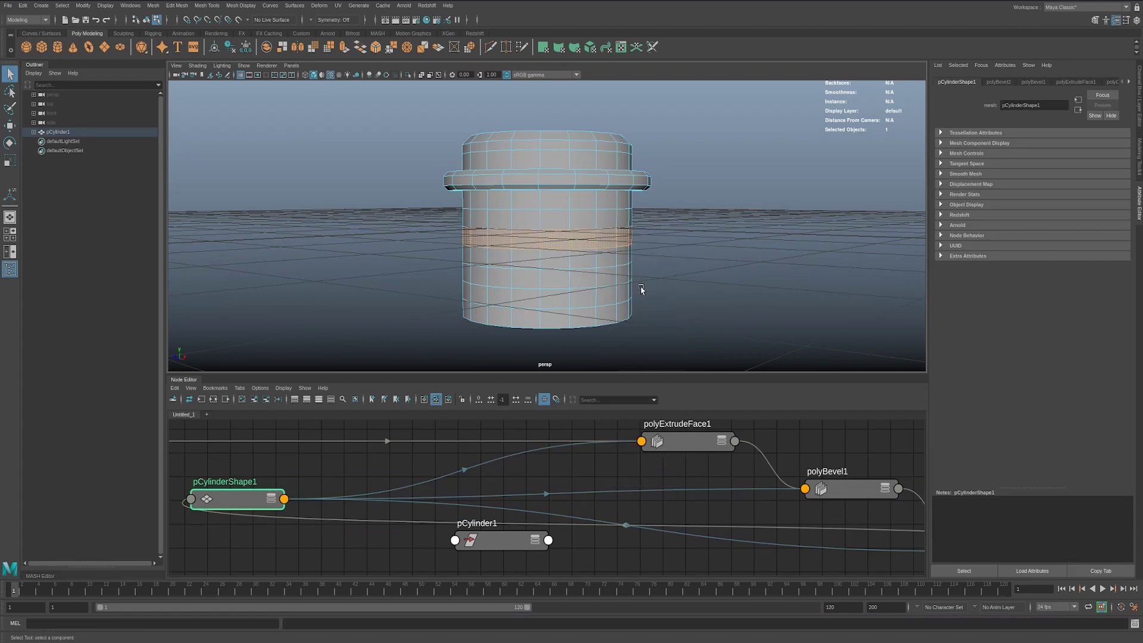
pyautogui.moveTo(652, 237); pyautogui.dragTo(638, 237)
pyautogui.keyDown('alt'); pyautogui.moveTo(537, 275); pyautogui.dragTo(533, 299); pyautogui.keyUp('alt')
pyautogui.press('q')
# Select the upper and lower edge loops of the groove and bevel them.
pyautogui.scroll(5, 531, 274)
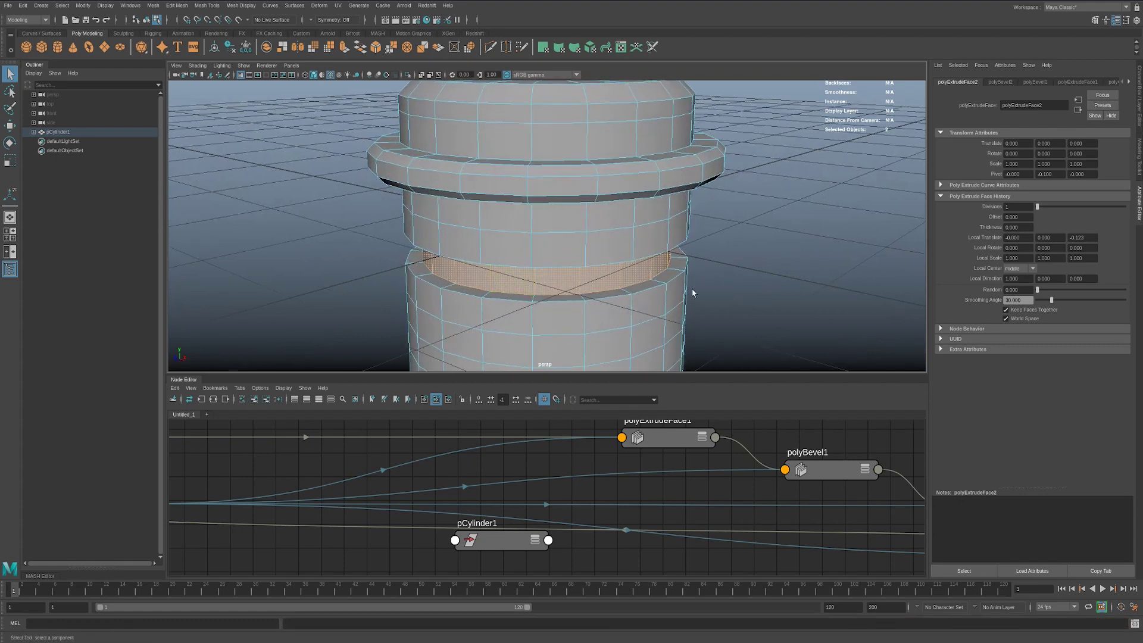
pyautogui.press('F8')
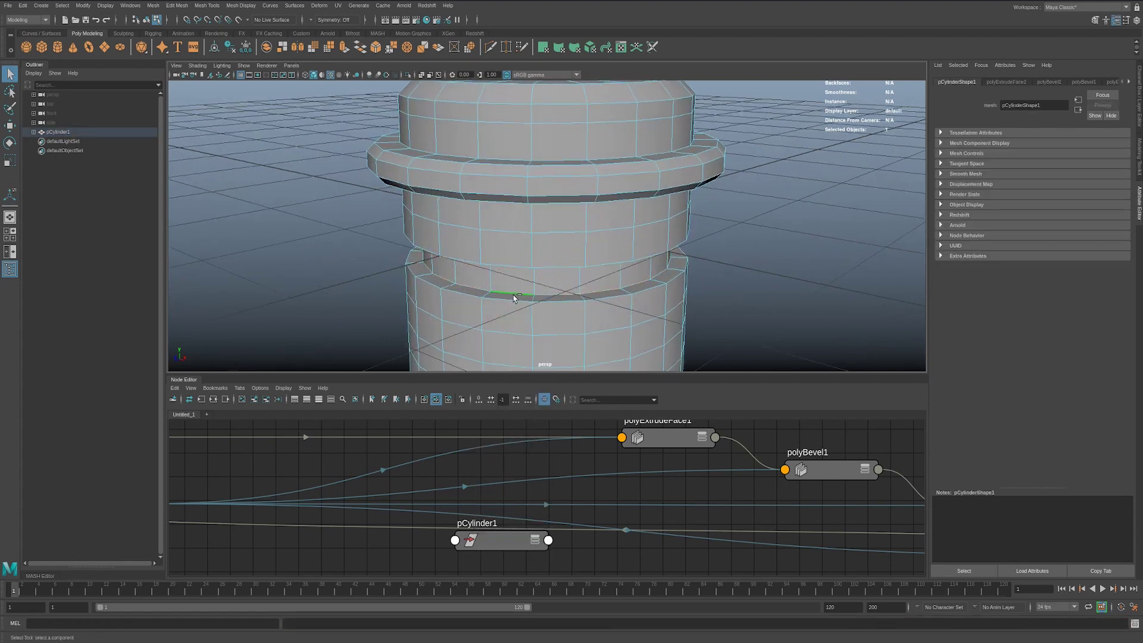
pyautogui.keyDown('alt'); pyautogui.moveTo(518, 286); pyautogui.dragTo(506, 131); pyautogui.keyUp('alt')
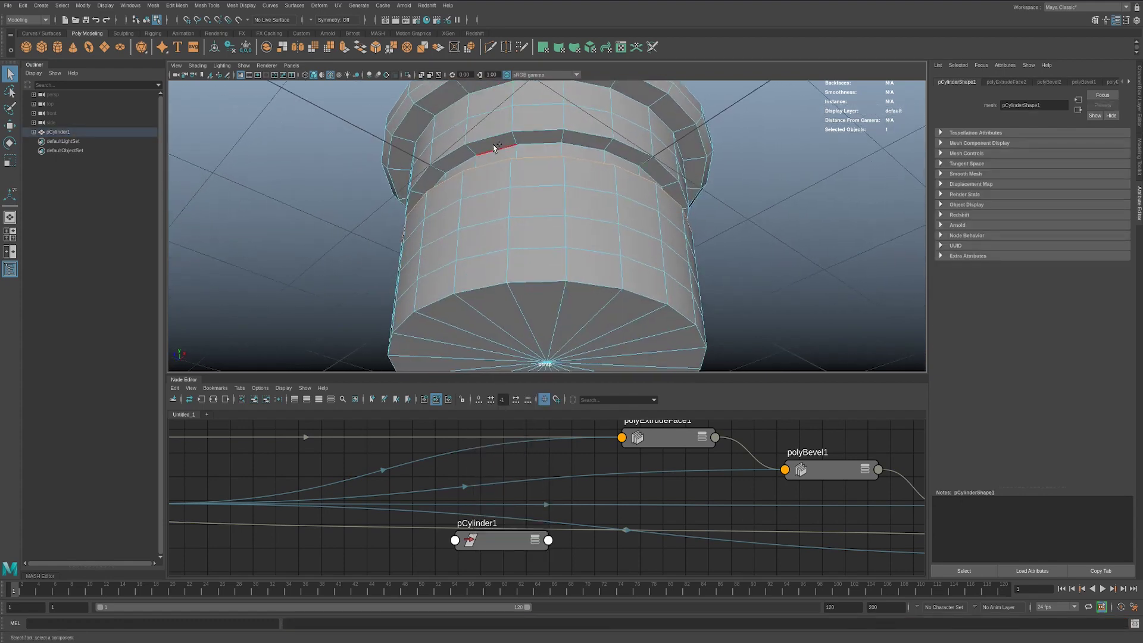
pyautogui.doubleClick(497, 148)
pyautogui.hotkey('ctrl', 'e')
pyautogui.hotkey('ctrl', 'b')
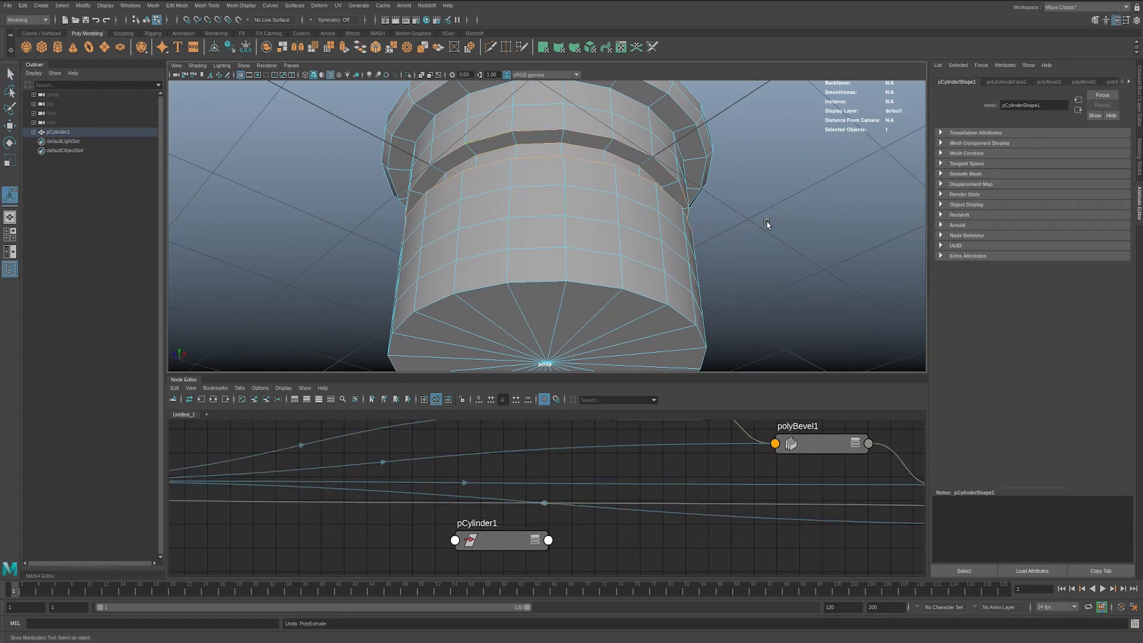
# Set the groove bevel's Fraction to 0.130 and return the cylinder to Object Mode.
pyautogui.keyDown('alt'); pyautogui.moveTo(658, 252); pyautogui.dragTo(670, 291); pyautogui.keyUp('alt')
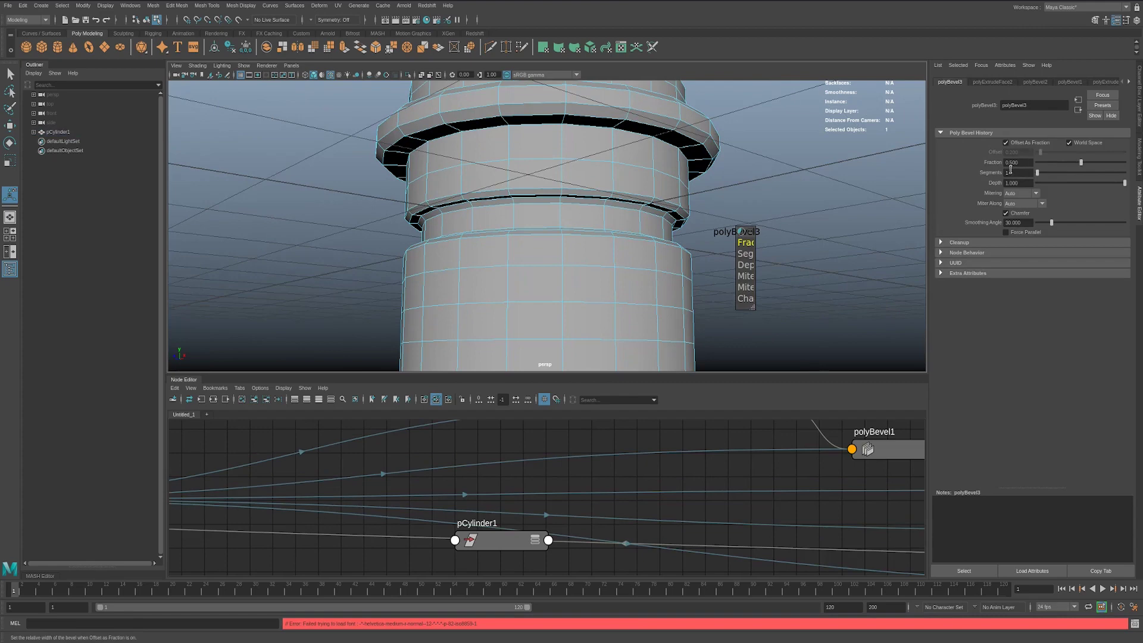
pyautogui.keyDown('ctrl'); pyautogui.moveTo(1022, 163); pyautogui.dragTo(1002, 155); pyautogui.keyUp('ctrl')
pyautogui.keyDown('alt'); pyautogui.moveTo(617, 278); pyautogui.dragTo(502, 229); pyautogui.keyUp('alt')
pyautogui.moveTo(524, 190); pyautogui.dragTo(598, 192, button='right')
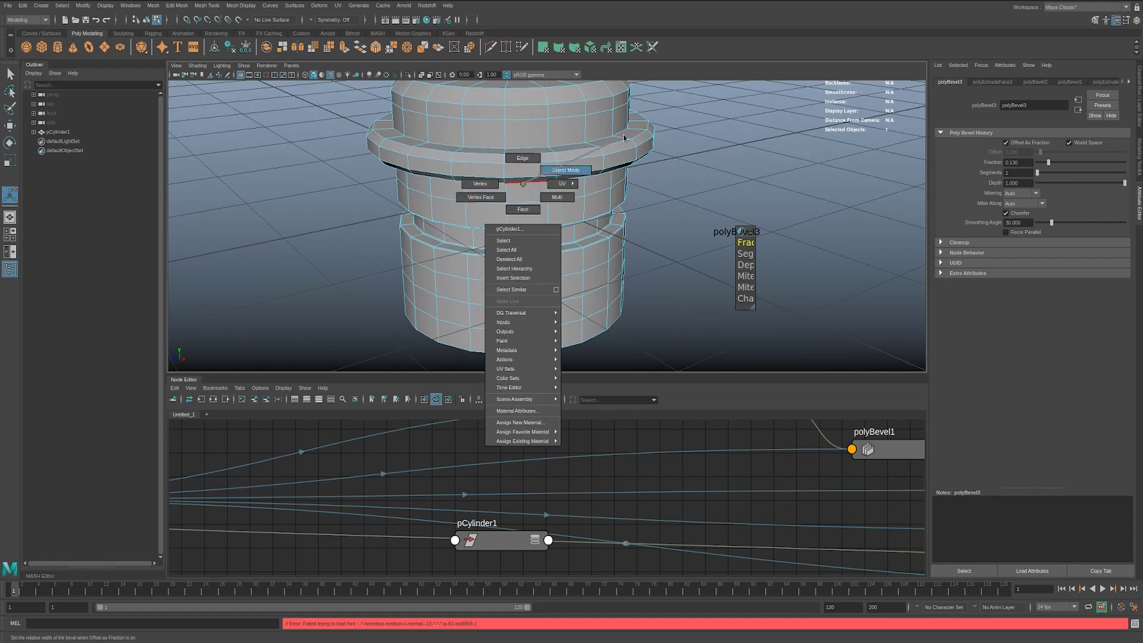
pyautogui.keyDown('alt'); pyautogui.moveTo(597, 192); pyautogui.dragTo(559, 262); pyautogui.keyUp('alt')
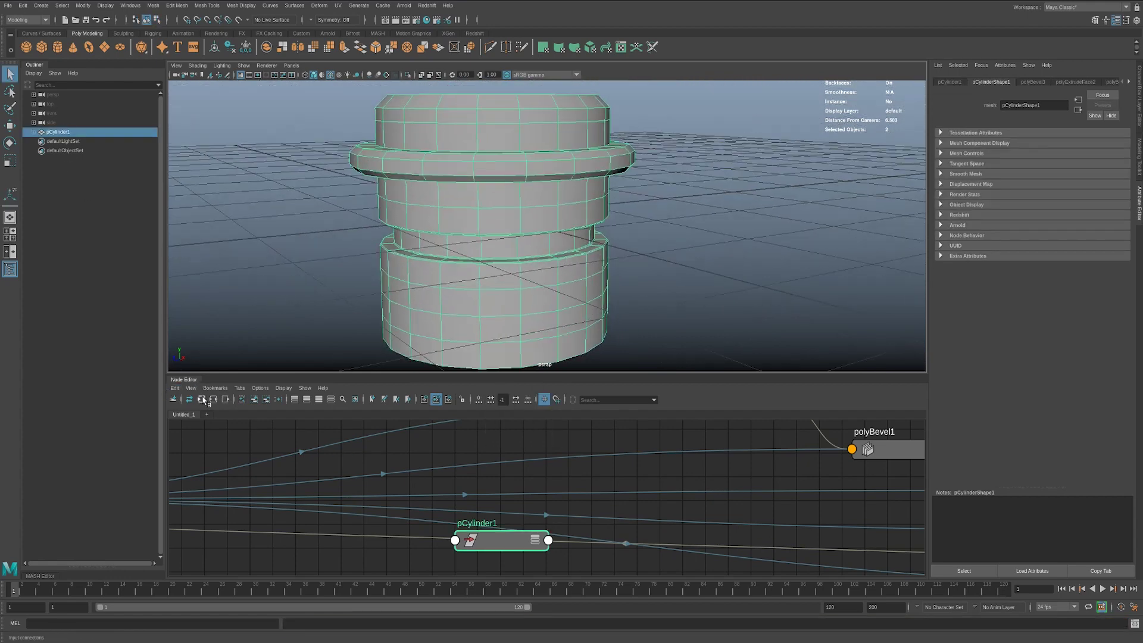
# Graph the input and output connections of the cylinder in the Node Editor.
pyautogui.click(213, 400)
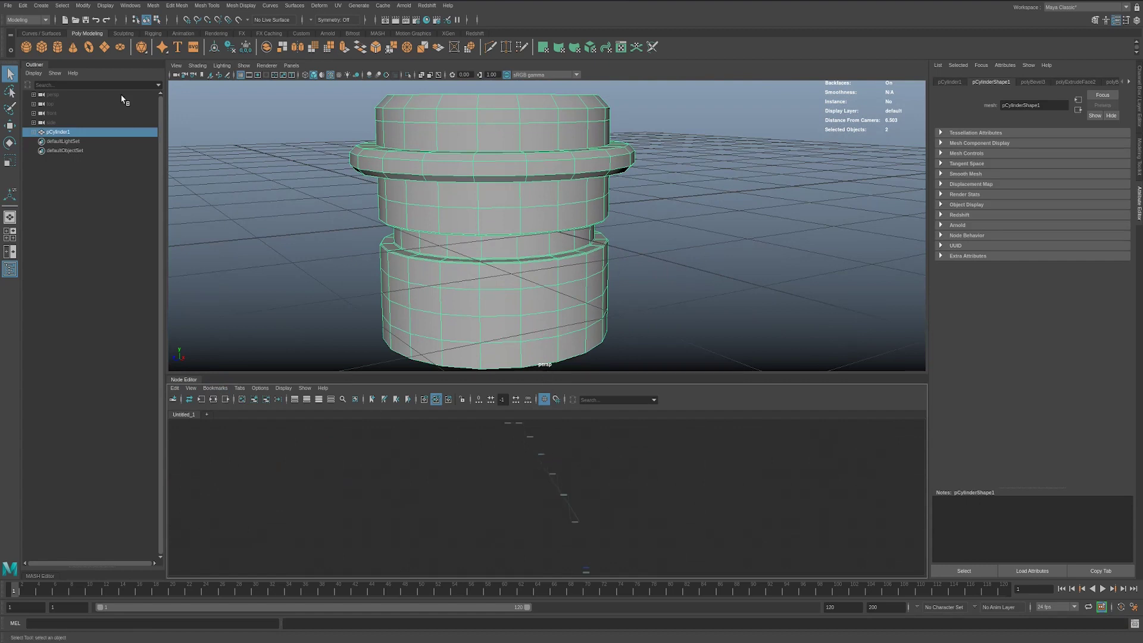
pyautogui.click(411, 190)
pyautogui.click(213, 400)
# Examine the cylinder's chain of extrude and bevel history nodes and their connections in the Node Editor.
pyautogui.keyDown('alt'); pyautogui.moveTo(493, 485); pyautogui.dragTo(451, 494, button='middle'); pyautogui.keyUp('alt')
pyautogui.keyDown('alt'); pyautogui.moveTo(452, 494); pyautogui.dragTo(564, 530, button='right'); pyautogui.keyUp('alt')
pyautogui.keyDown('alt'); pyautogui.moveTo(576, 493); pyautogui.dragTo(548, 554, button='middle'); pyautogui.keyUp('alt')
pyautogui.keyDown('alt'); pyautogui.moveTo(426, 461); pyautogui.dragTo(631, 484, button='right'); pyautogui.keyUp('alt')
pyautogui.keyDown('alt'); pyautogui.moveTo(649, 458); pyautogui.dragTo(548, 552, button='middle'); pyautogui.keyUp('alt')
pyautogui.keyDown('alt'); pyautogui.moveTo(568, 509); pyautogui.dragTo(450, 475, button='middle'); pyautogui.keyUp('alt')
pyautogui.moveTo(547, 498)
pyautogui.keyDown('alt'); pyautogui.mouseDown(button='right')
pyautogui.moveTo(516, 500)
pyautogui.moveTo(525, 500)
pyautogui.mouseUp(button='right'); pyautogui.keyUp('alt')
pyautogui.keyDown('alt'); pyautogui.moveTo(617, 531); pyautogui.dragTo(344, 527, button='middle'); pyautogui.keyUp('alt')
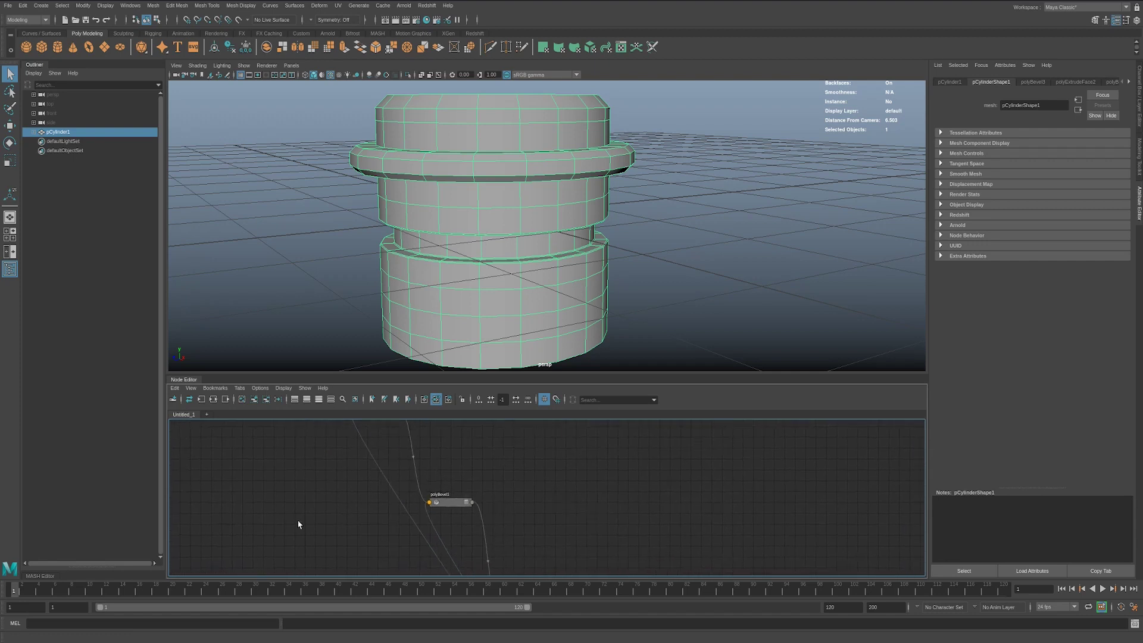
# Disconnect pCylinderShape1's worldMatrix from the manipMatrix inputs of its extrude and bevel nodes, including polyBevel2, polyExtrudeFace2 and polyBevel3.
pyautogui.moveTo(401, 512); pyautogui.dragTo(421, 544)
pyautogui.press('Delete')
pyautogui.press('Delete')
pyautogui.keyDown('alt'); pyautogui.moveTo(585, 513); pyautogui.dragTo(518, 346, button='middle'); pyautogui.keyUp('alt')
pyautogui.moveTo(483, 517); pyautogui.dragTo(466, 546)
pyautogui.press('Delete')
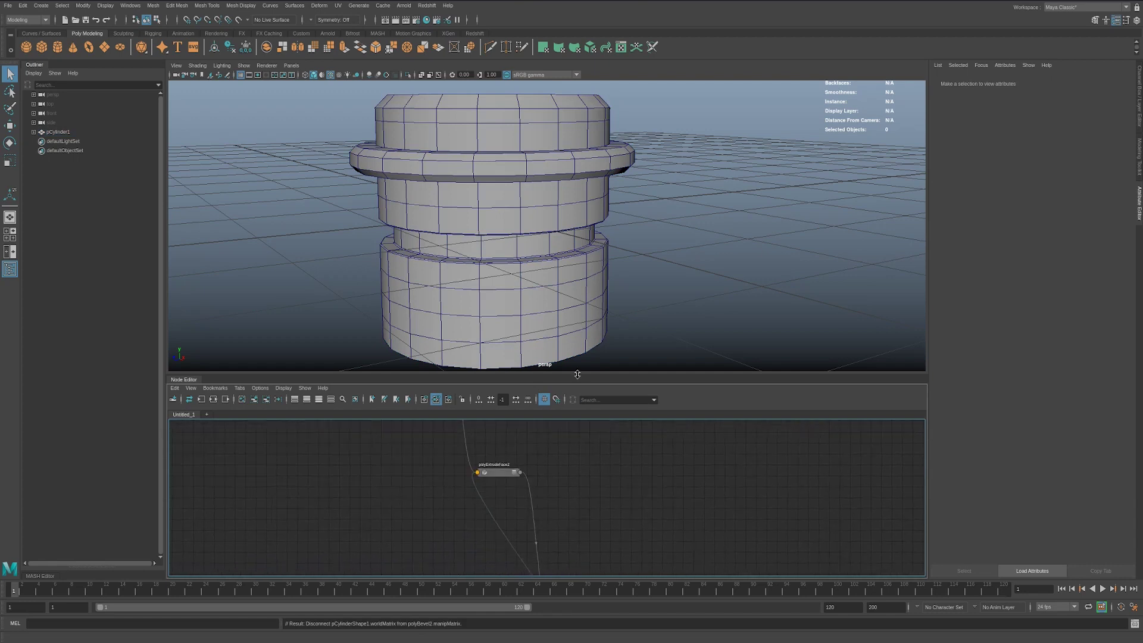
pyautogui.press('Delete')
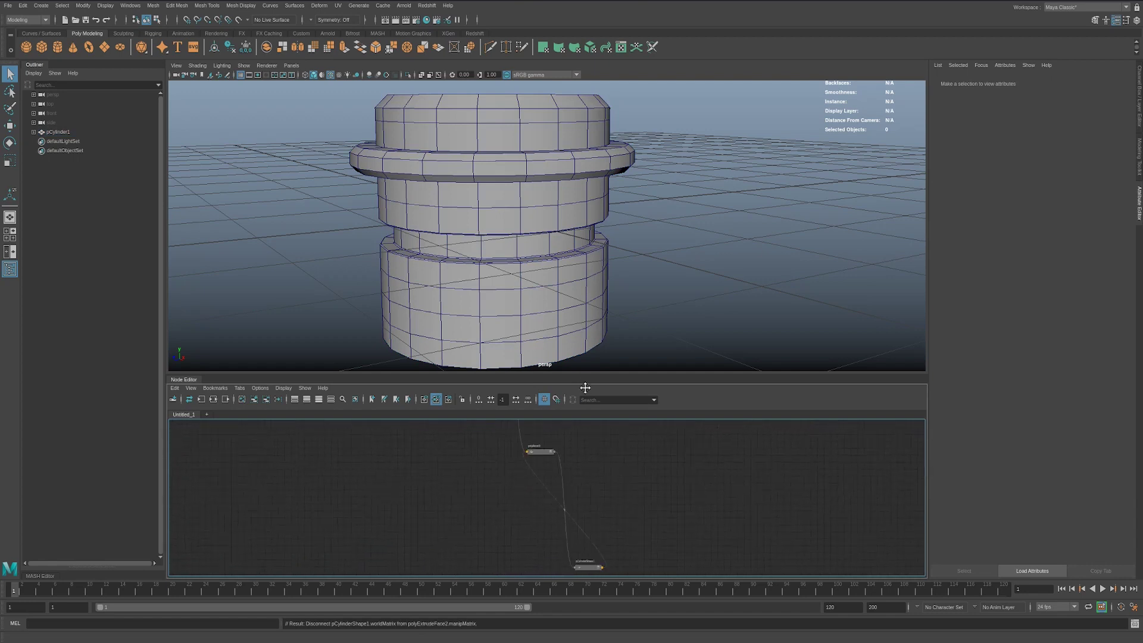
pyautogui.moveTo(553, 499); pyautogui.dragTo(570, 505)
pyautogui.press('Delete')
# Select all the cylinder's nodes and regraph their input and output connections in a tidy row.
pyautogui.keyDown('alt'); pyautogui.moveTo(631, 536); pyautogui.dragTo(566, 400, button='middle'); pyautogui.keyUp('alt')
pyautogui.moveTo(577, 536)
pyautogui.keyDown('alt'); pyautogui.mouseDown(button='middle')
pyautogui.moveTo(585, 506)
pyautogui.moveTo(614, 544)
pyautogui.mouseUp(button='middle'); pyautogui.keyUp('alt')
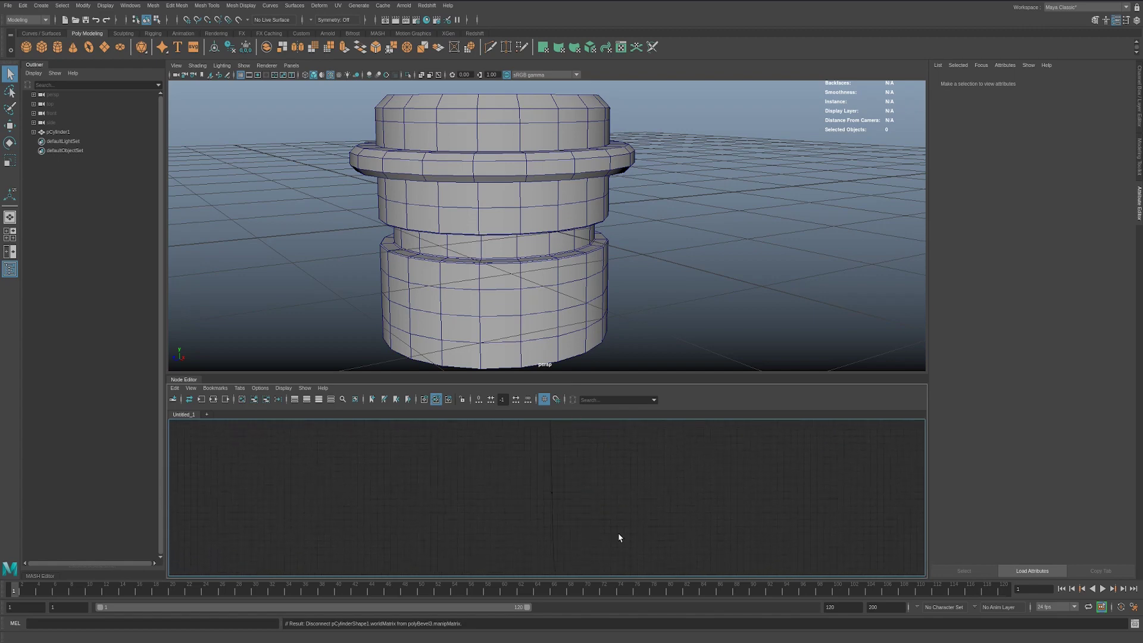
pyautogui.moveTo(502, 447); pyautogui.dragTo(653, 598)
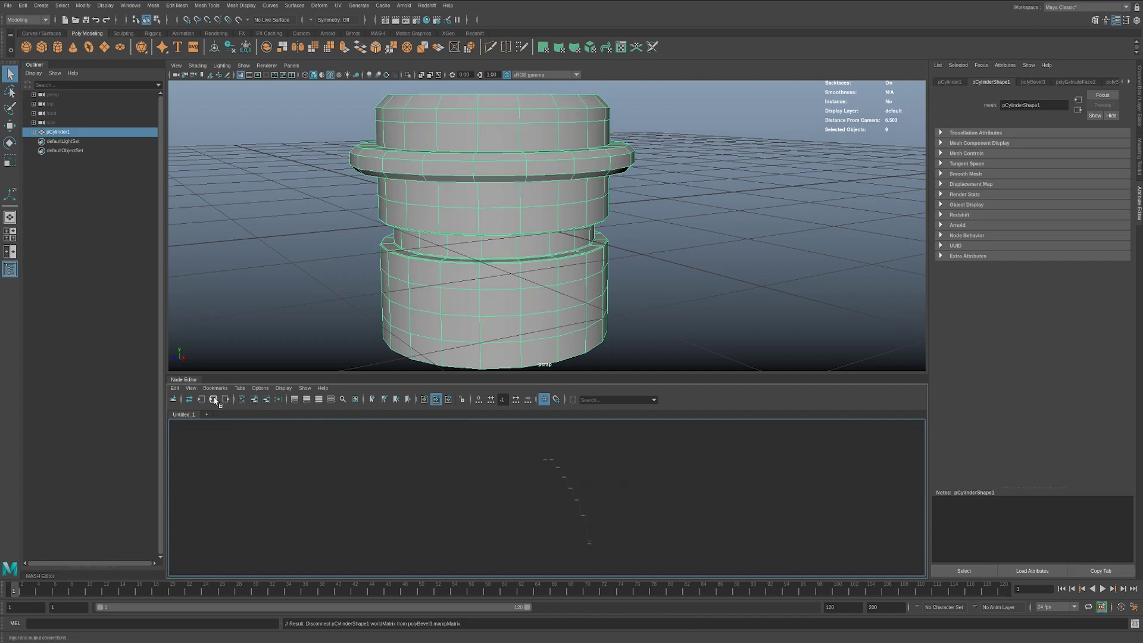
pyautogui.click(213, 399)
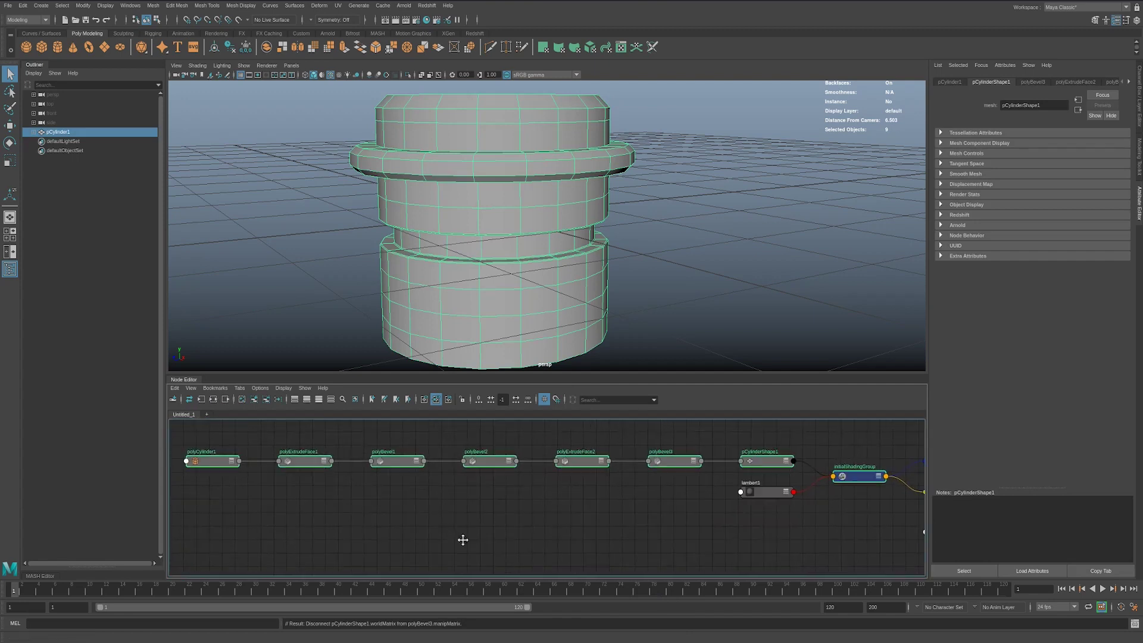
# Stagger the cylinder's history nodes above and below each other in the Node Editor, from polyCylinder1 through pCylinderShape1.
pyautogui.click(241, 485)
pyautogui.moveTo(238, 477); pyautogui.dragTo(237, 438)
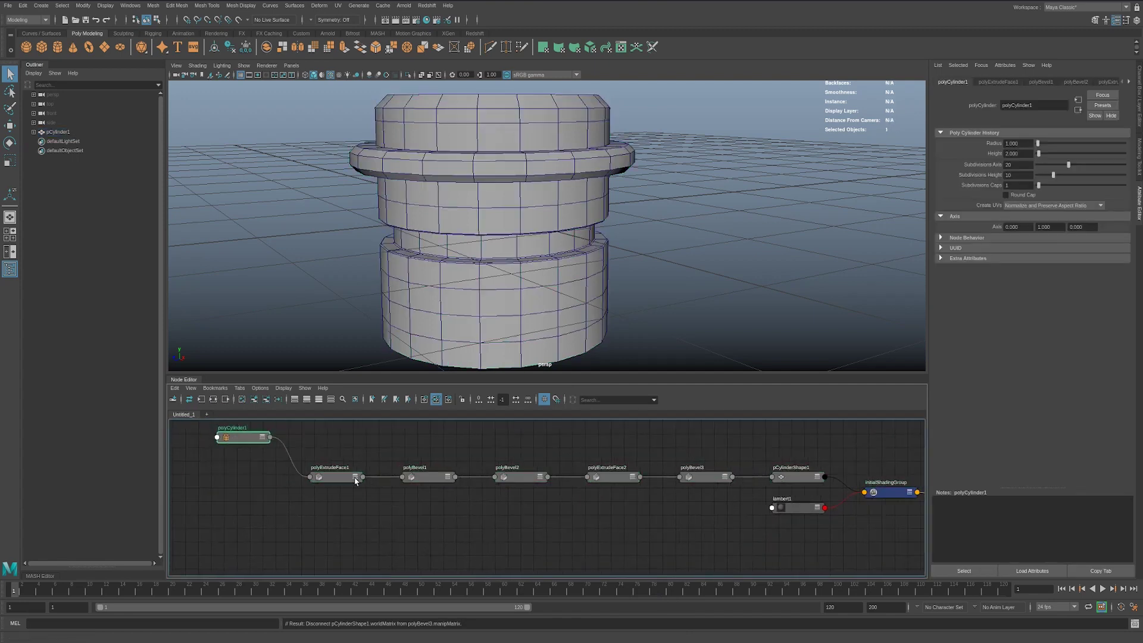
pyautogui.moveTo(356, 478); pyautogui.dragTo(355, 480)
pyautogui.moveTo(424, 468); pyautogui.dragTo(413, 441)
pyautogui.moveTo(518, 477); pyautogui.dragTo(516, 489)
pyautogui.moveTo(612, 477); pyautogui.dragTo(603, 455)
pyautogui.moveTo(704, 477); pyautogui.dragTo(697, 488)
pyautogui.moveTo(797, 473); pyautogui.dragTo(789, 455)
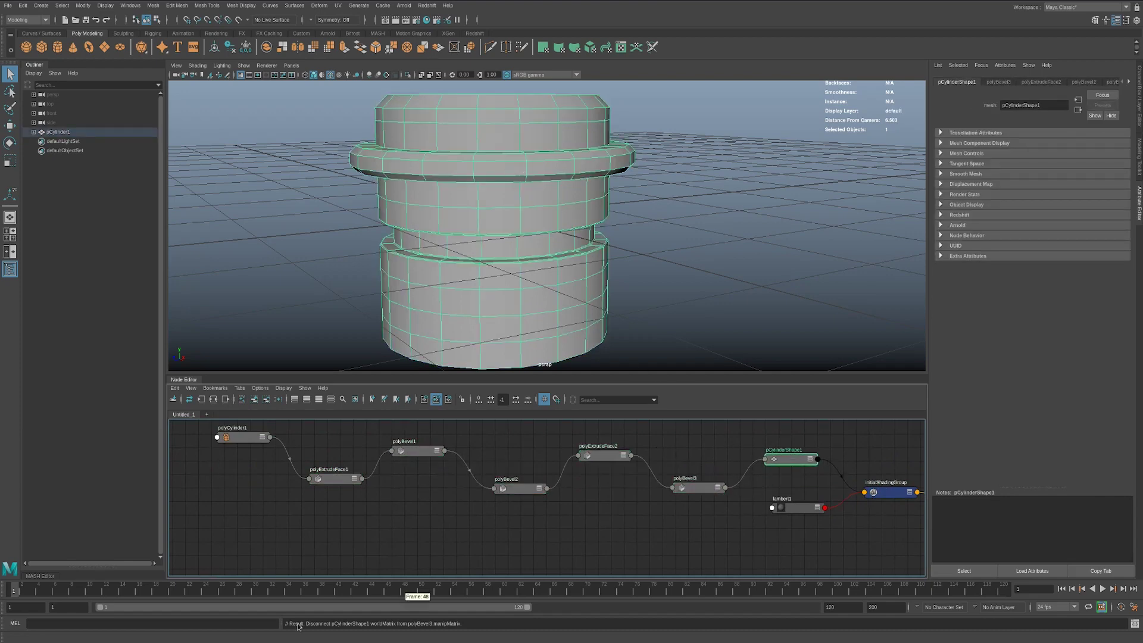
# Select the polyCylinder1 node and try varying its Subdivisions Axis value to test the effect on the mesh.
pyautogui.moveTo(240, 439); pyautogui.dragTo(240, 448)
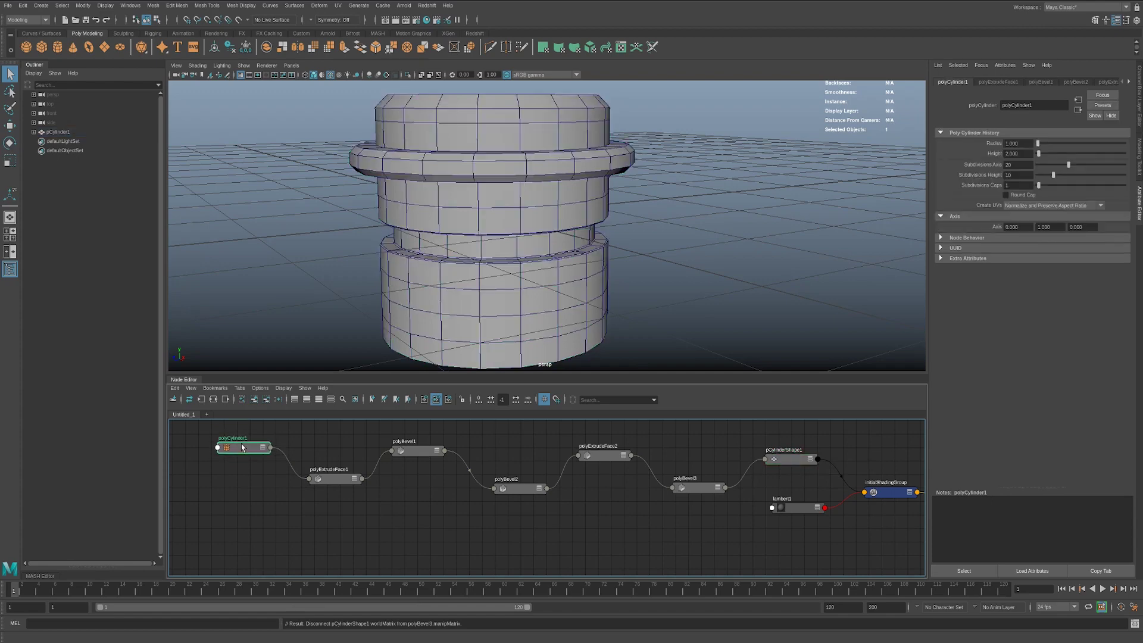
pyautogui.keyDown('alt'); pyautogui.moveTo(587, 185); pyautogui.dragTo(552, 264); pyautogui.keyUp('alt')
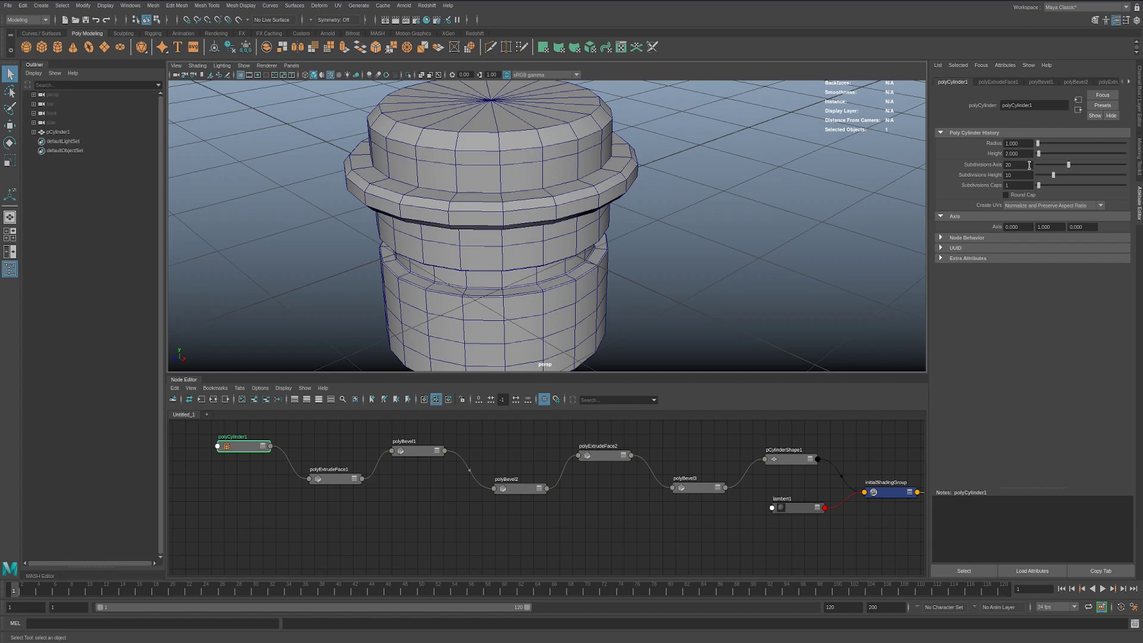
pyautogui.moveTo(1068, 165)
pyautogui.mouseDown()
pyautogui.moveTo(1050, 170)
pyautogui.moveTo(1070, 177)
pyautogui.mouseUp()
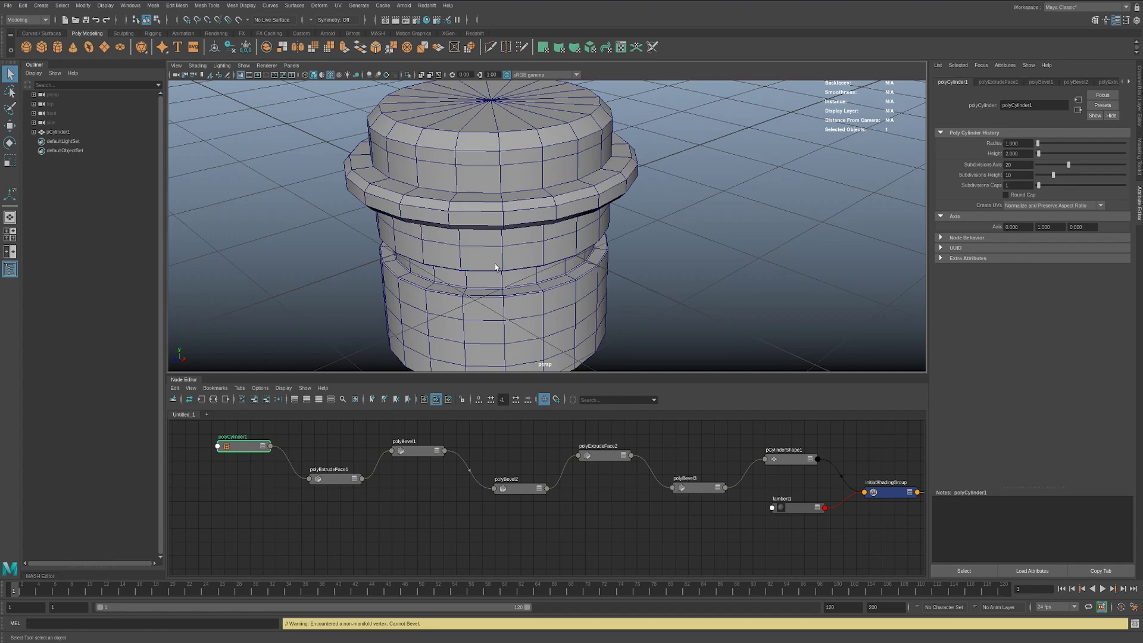
pyautogui.keyDown('alt'); pyautogui.moveTo(504, 290); pyautogui.dragTo(482, 288); pyautogui.keyUp('alt')
# Inspect the attributes of the polyExtrudeFace1 and polyBevel1 nodes and examine the matching raised ring on the cylinder.
pyautogui.moveTo(328, 474)
pyautogui.mouseDown()
pyautogui.moveTo(306, 463)
pyautogui.moveTo(320, 492)
pyautogui.moveTo(323, 474)
pyautogui.mouseUp()
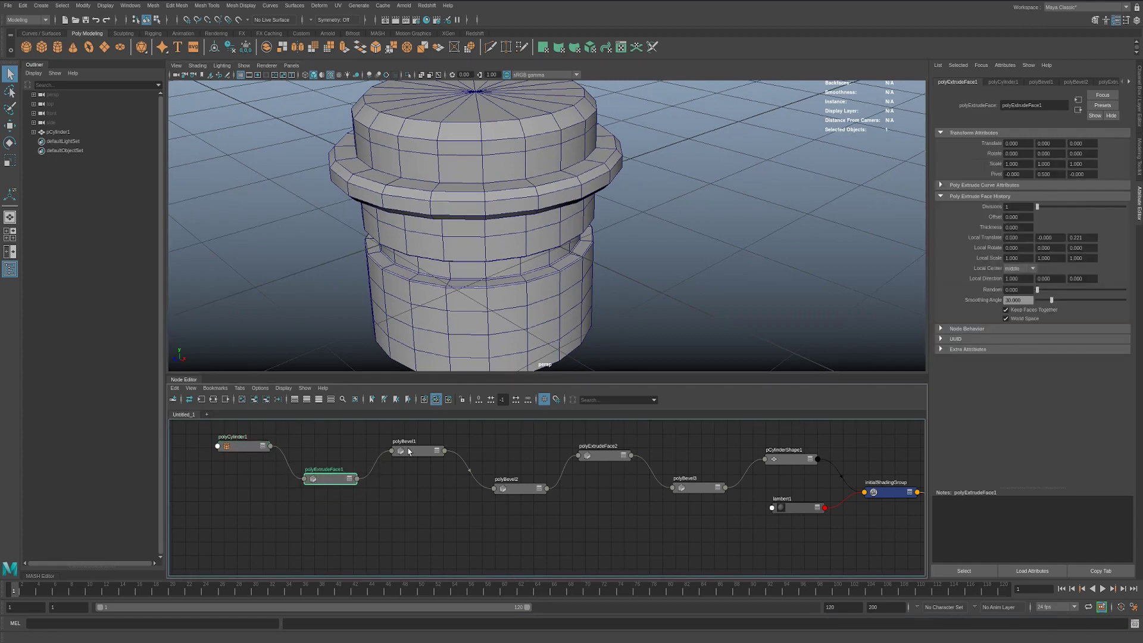
pyautogui.click(405, 447)
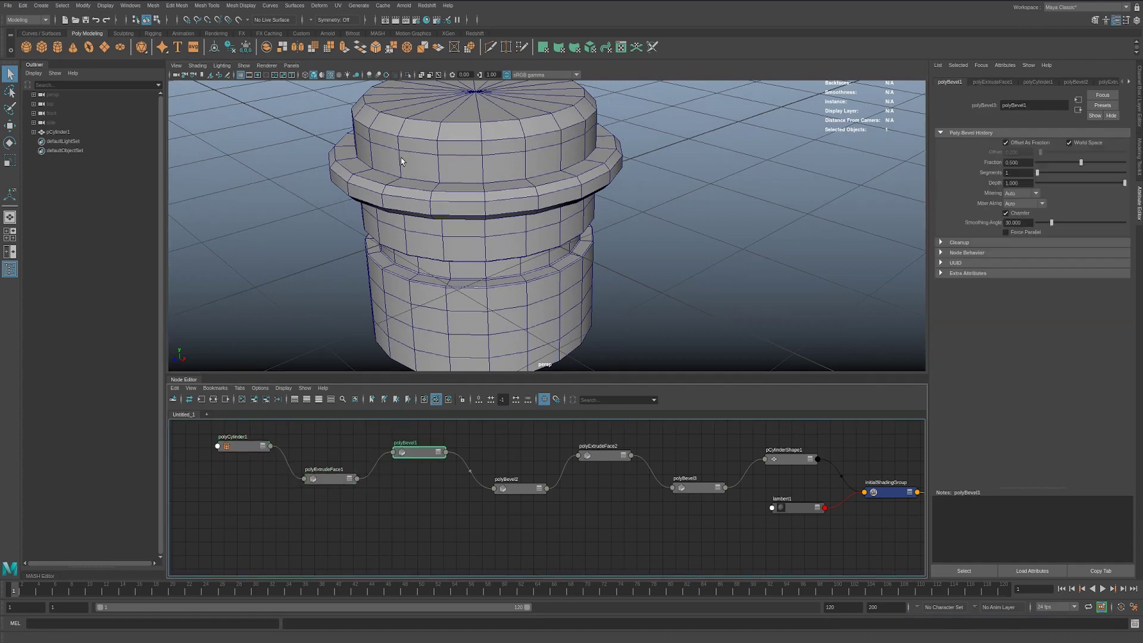
pyautogui.keyDown('alt'); pyautogui.moveTo(428, 211); pyautogui.dragTo(461, 283); pyautogui.keyUp('alt')
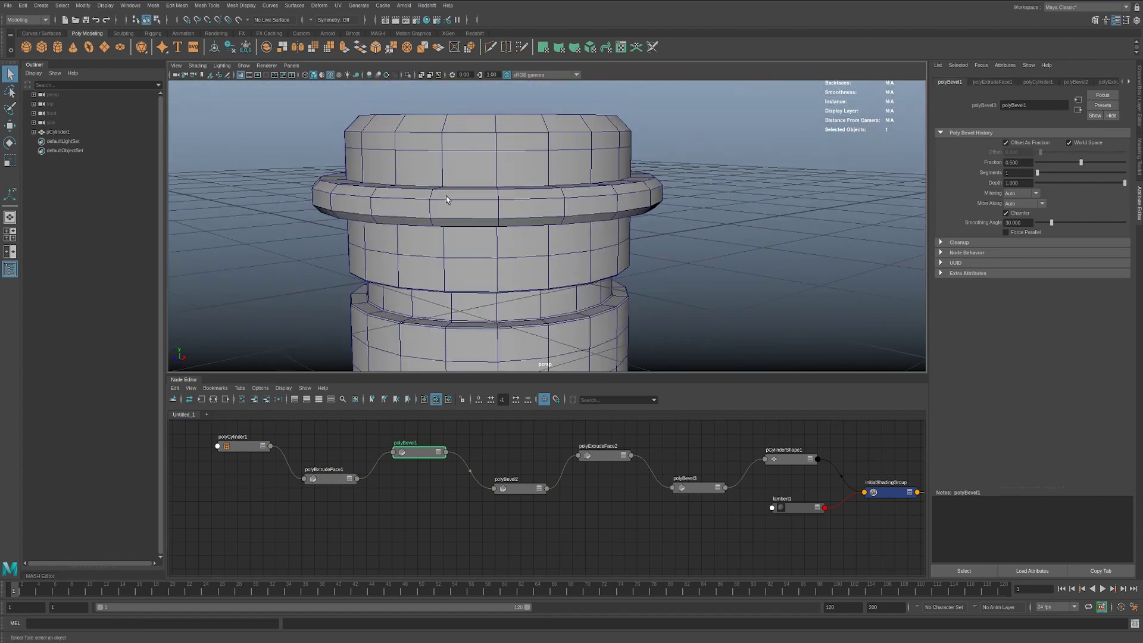
pyautogui.keyDown('alt'); pyautogui.moveTo(457, 191); pyautogui.dragTo(454, 201); pyautogui.keyUp('alt')
pyautogui.keyDown('alt'); pyautogui.moveTo(485, 321); pyautogui.dragTo(498, 244, button='right'); pyautogui.keyUp('alt')
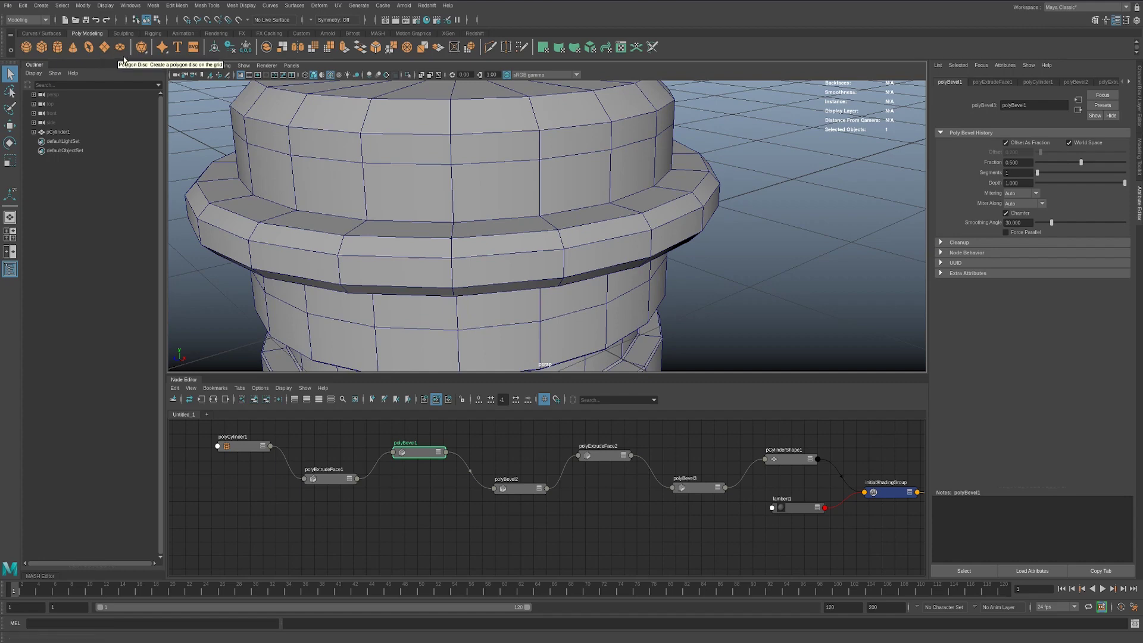
# Create a polygon plane and move it out beside the cylinder.
pyautogui.click(102, 50)
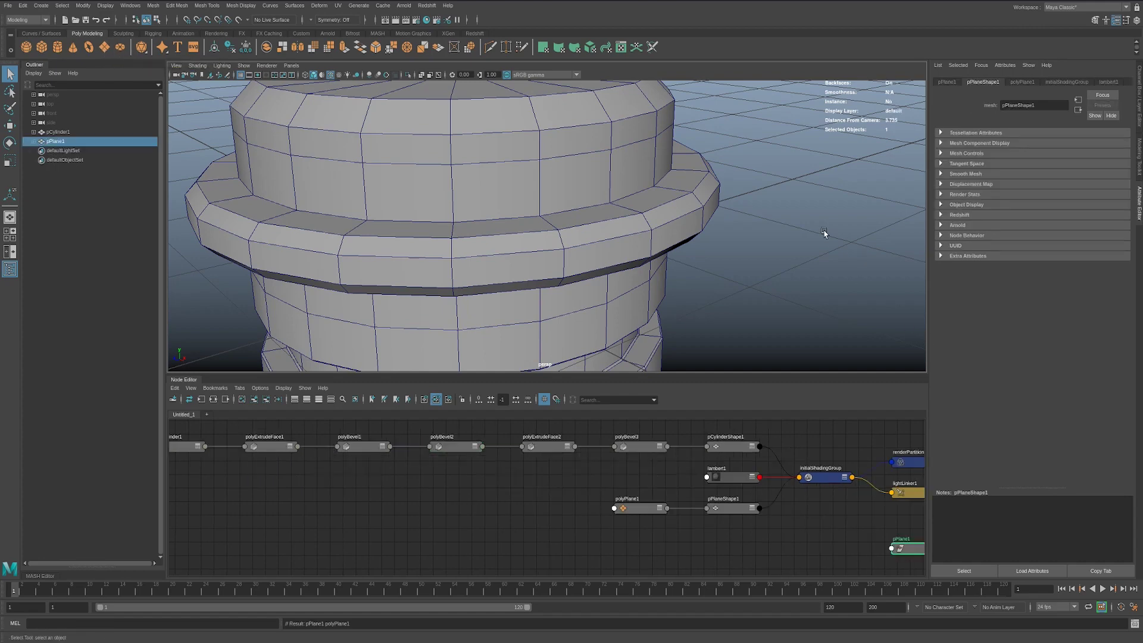
pyautogui.press('w')
pyautogui.keyDown('alt'); pyautogui.moveTo(835, 238); pyautogui.dragTo(488, 237, button='right'); pyautogui.keyUp('alt')
pyautogui.moveTo(539, 259); pyautogui.dragTo(757, 339)
pyautogui.press('f')
pyautogui.keyDown('alt'); pyautogui.moveTo(686, 302); pyautogui.dragTo(726, 327); pyautogui.keyUp('alt')
pyautogui.scroll(-3, 727, 329)
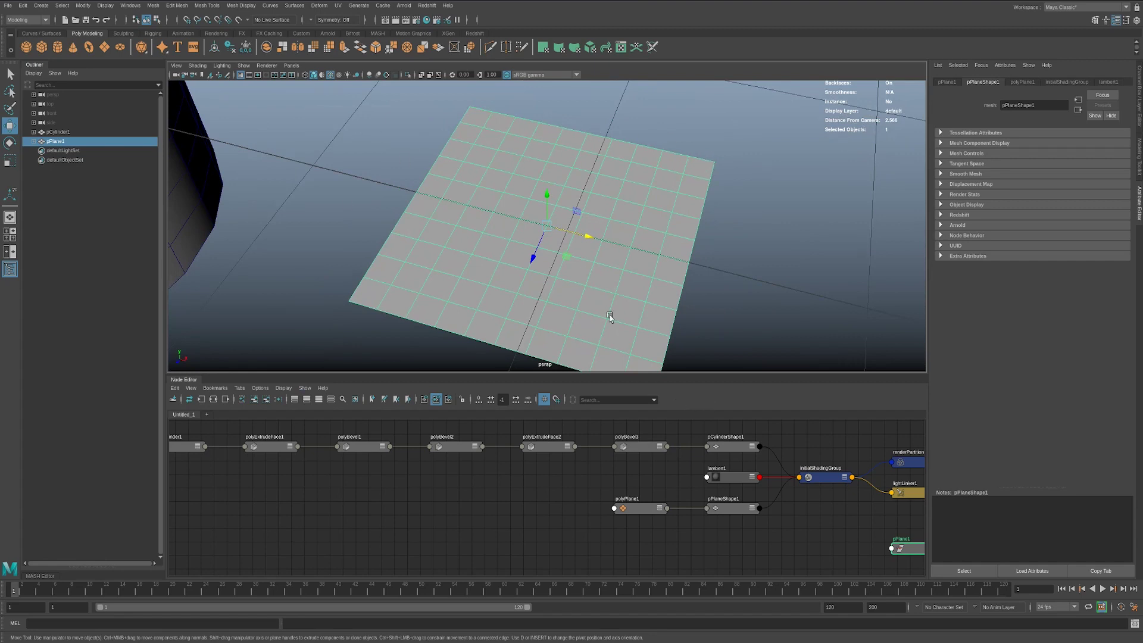
# Extrude the row of edges along the plane's far border upward by about 0.17 to form a short wall.
pyautogui.click(1023, 82)
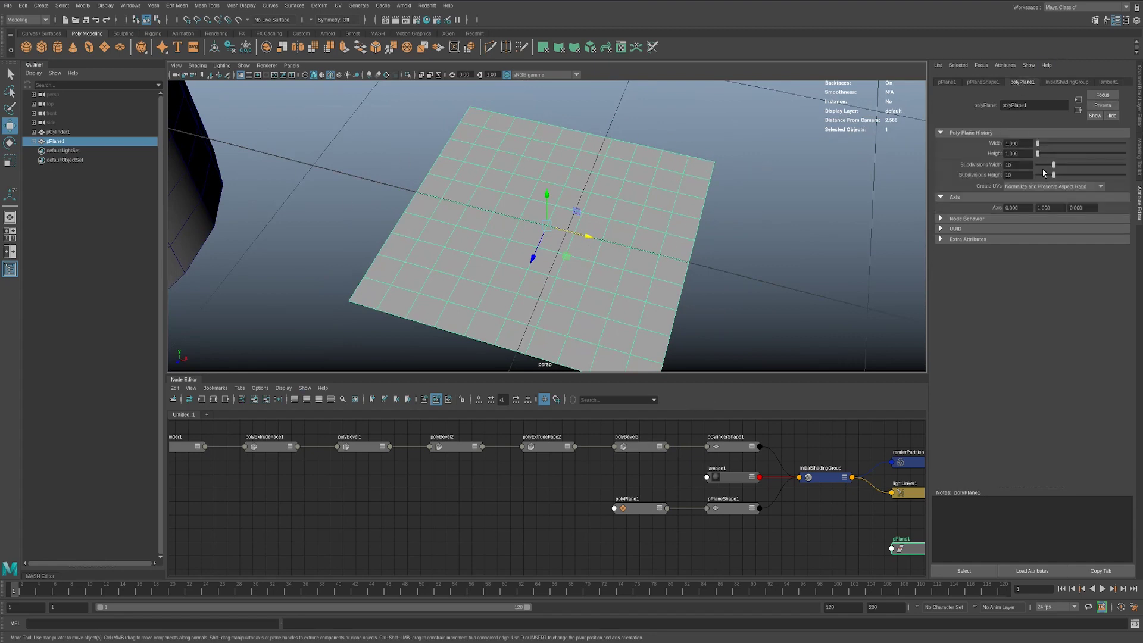
pyautogui.press('q')
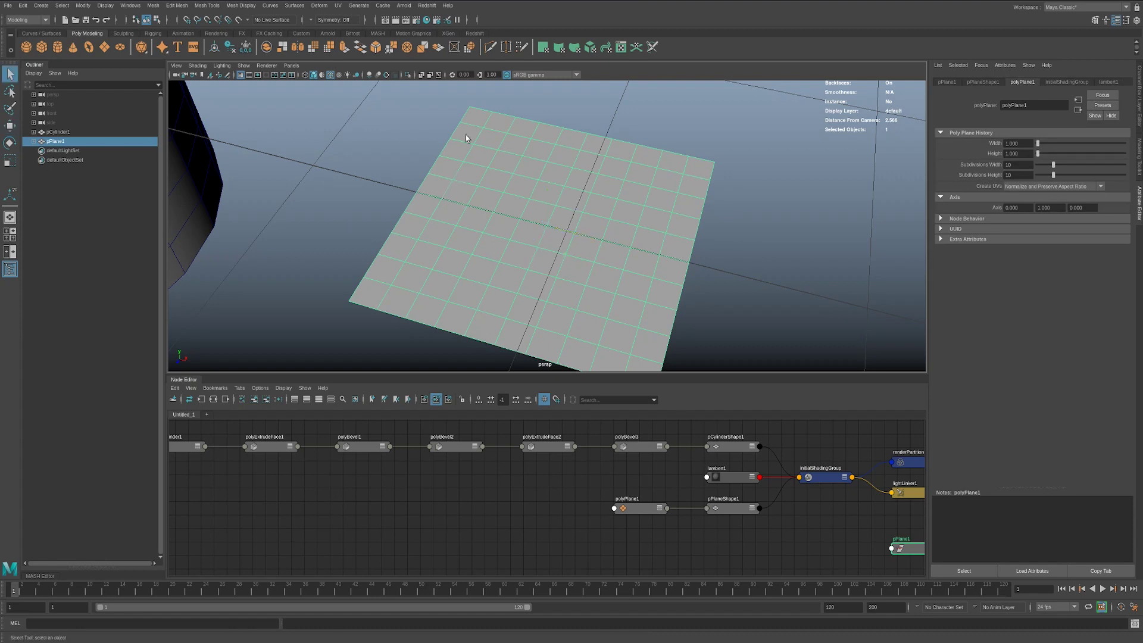
pyautogui.moveTo(476, 117); pyautogui.dragTo(473, 94, button='right')
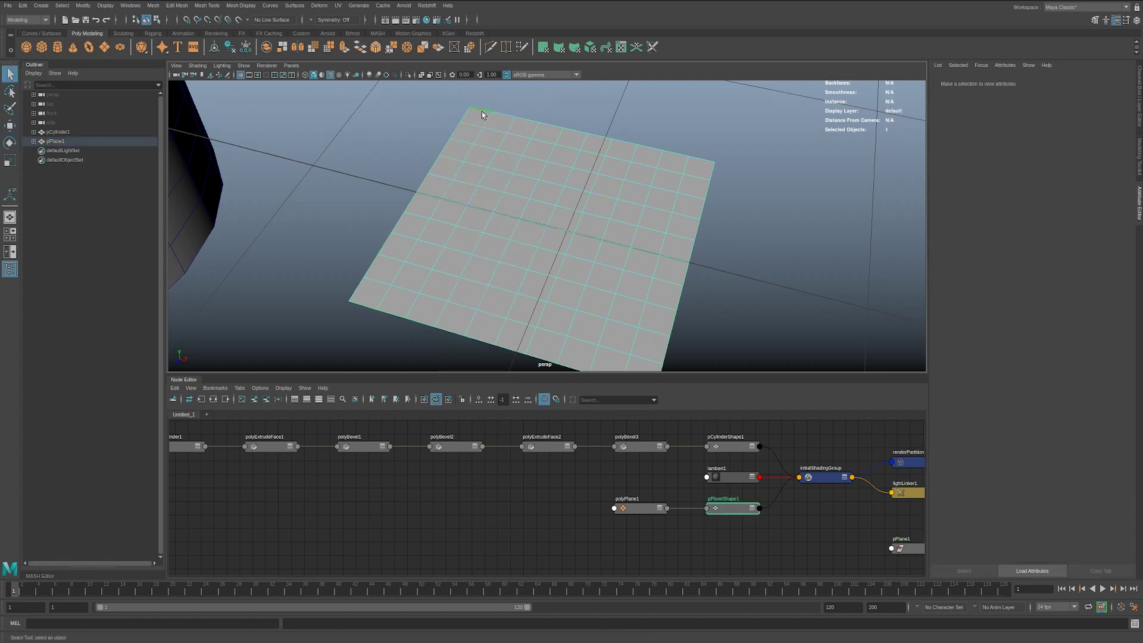
pyautogui.click(570, 125)
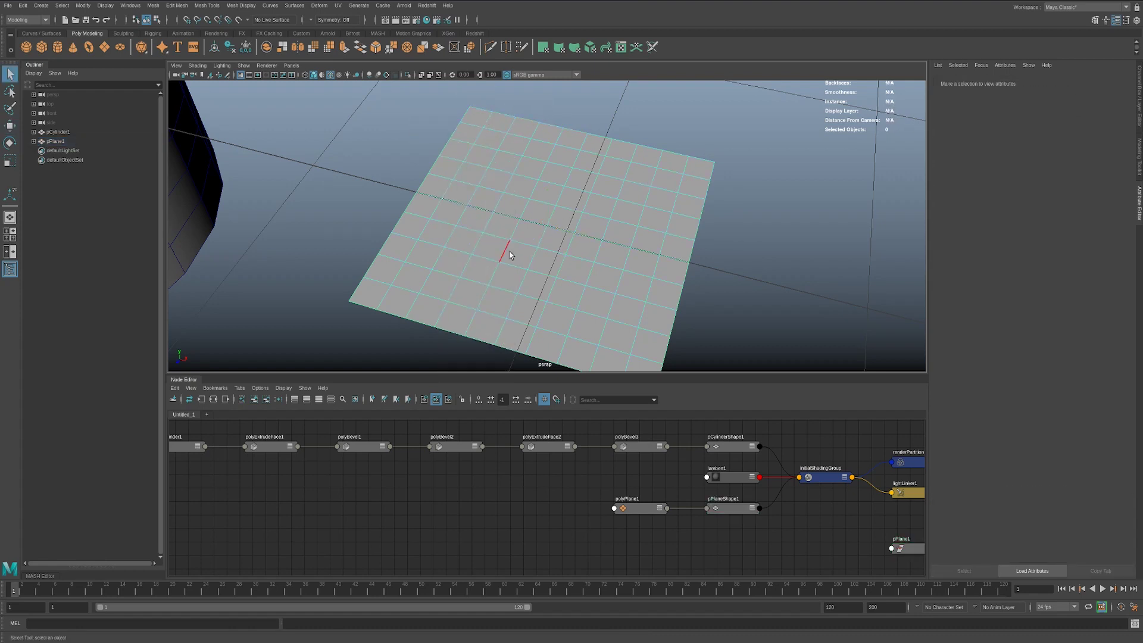
pyautogui.click(484, 112)
pyautogui.doubleClick(702, 158)
pyautogui.hotkey('ctrl', 'e')
pyautogui.moveTo(484, 98); pyautogui.dragTo(481, 43)
pyautogui.press('q')
pyautogui.keyDown('alt'); pyautogui.moveTo(613, 280); pyautogui.dragTo(538, 263); pyautogui.keyUp('alt')
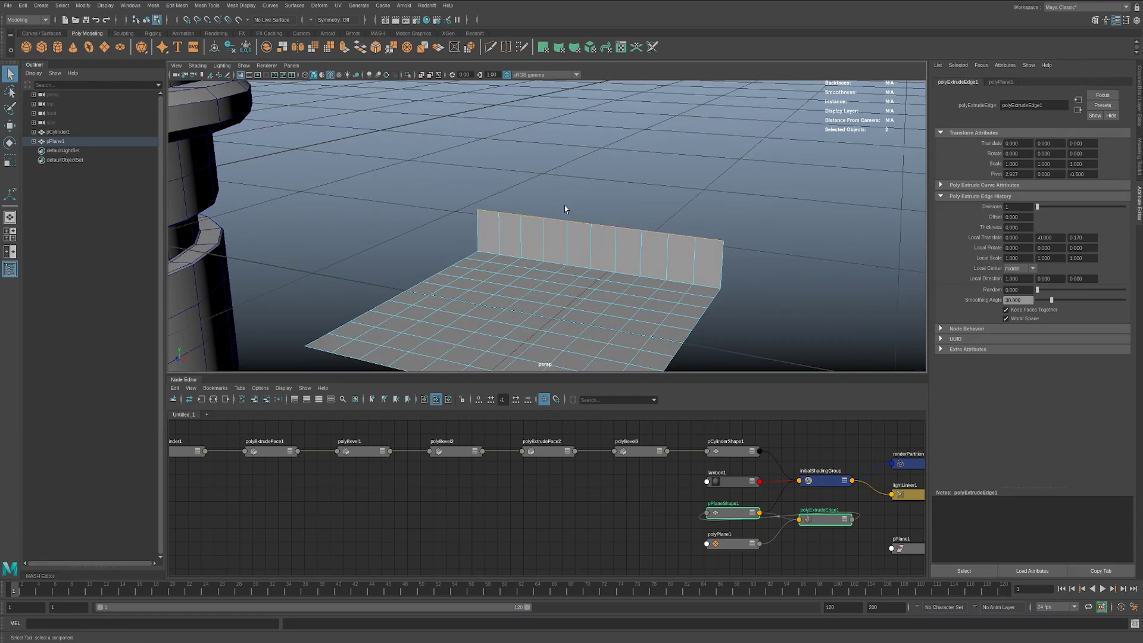
# Offset polyBevel1, polyBevel2 and polyExtrudeFace2 vertically from the straight row of the cylinder's history nodes.
pyautogui.keyDown('alt'); pyautogui.moveTo(602, 319); pyautogui.dragTo(426, 179); pyautogui.keyUp('alt')
pyautogui.keyDown('alt'); pyautogui.moveTo(839, 309); pyautogui.dragTo(441, 262, button='right'); pyautogui.keyUp('alt')
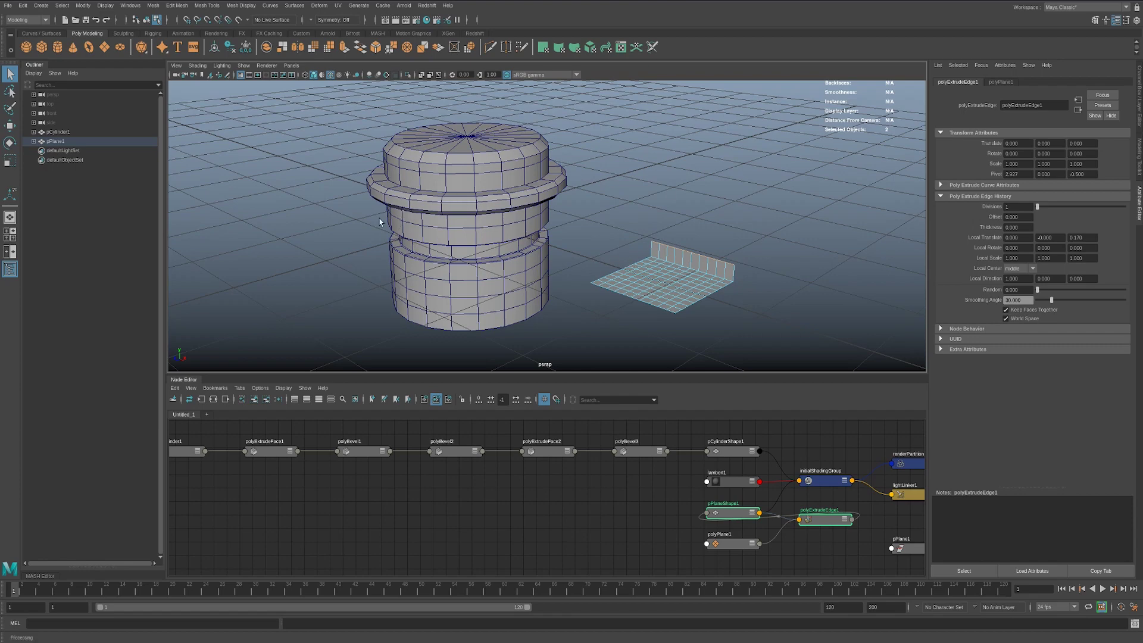
pyautogui.scroll(5, 383, 223)
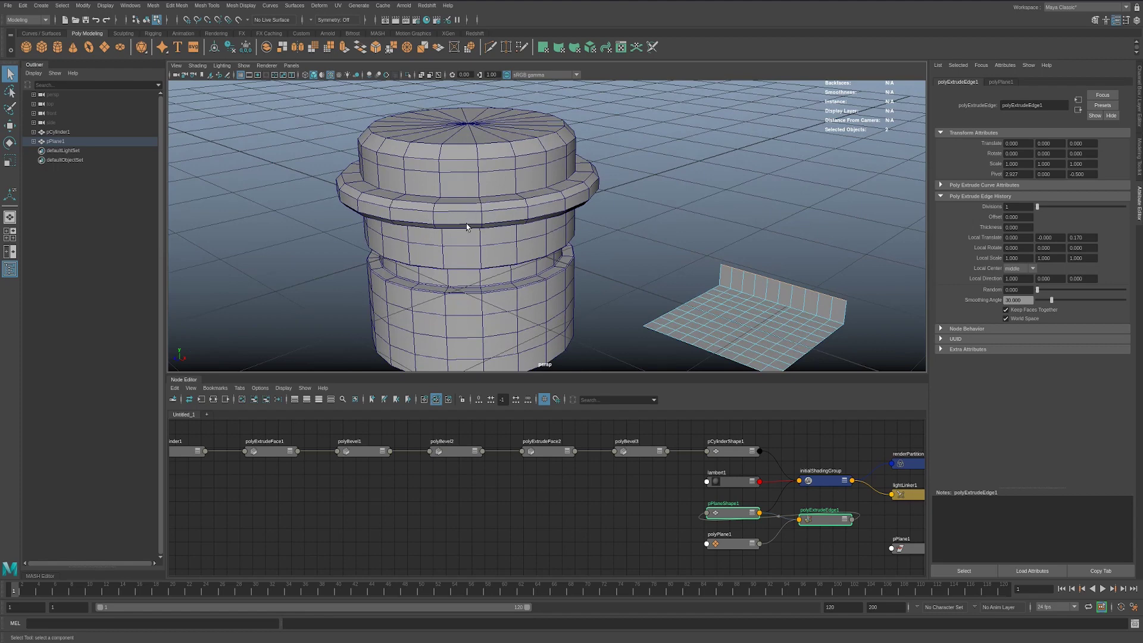
pyautogui.moveTo(495, 253); pyautogui.dragTo(527, 233, button='right')
pyautogui.keyDown('alt'); pyautogui.moveTo(297, 487); pyautogui.dragTo(349, 513, button='middle'); pyautogui.keyUp('alt')
pyautogui.moveTo(422, 483); pyautogui.dragTo(424, 492)
pyautogui.moveTo(511, 484); pyautogui.dragTo(512, 476)
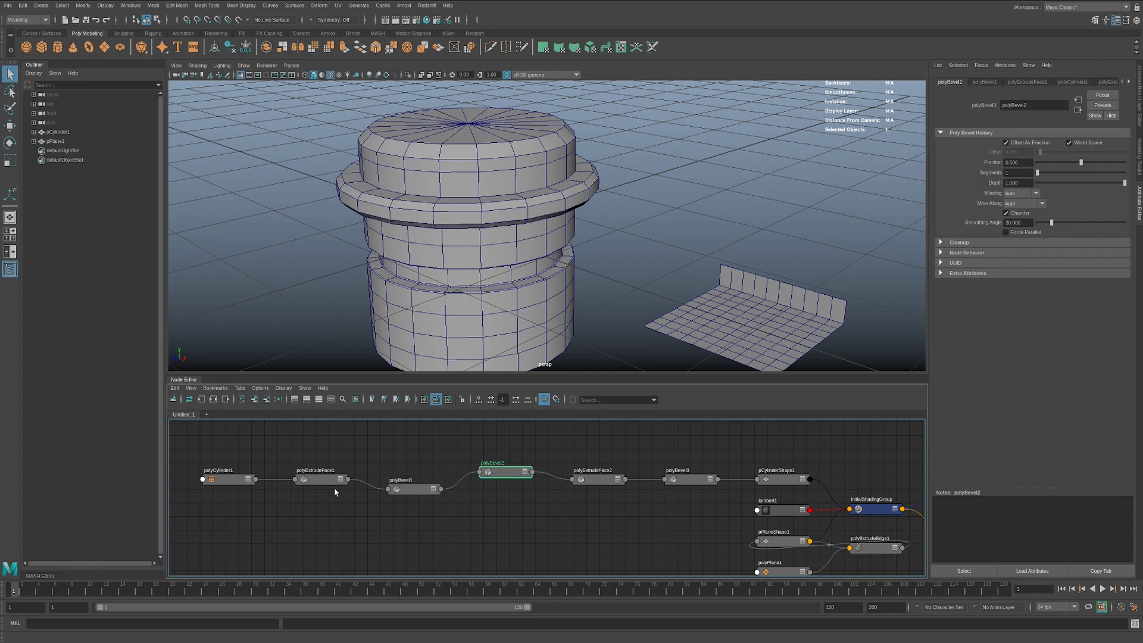
pyautogui.keyDown('alt'); pyautogui.moveTo(648, 487); pyautogui.dragTo(581, 496, button='middle'); pyautogui.keyUp('alt')
pyautogui.keyDown('alt'); pyautogui.moveTo(443, 229); pyautogui.dragTo(375, 219, button='middle'); pyautogui.keyUp('alt')
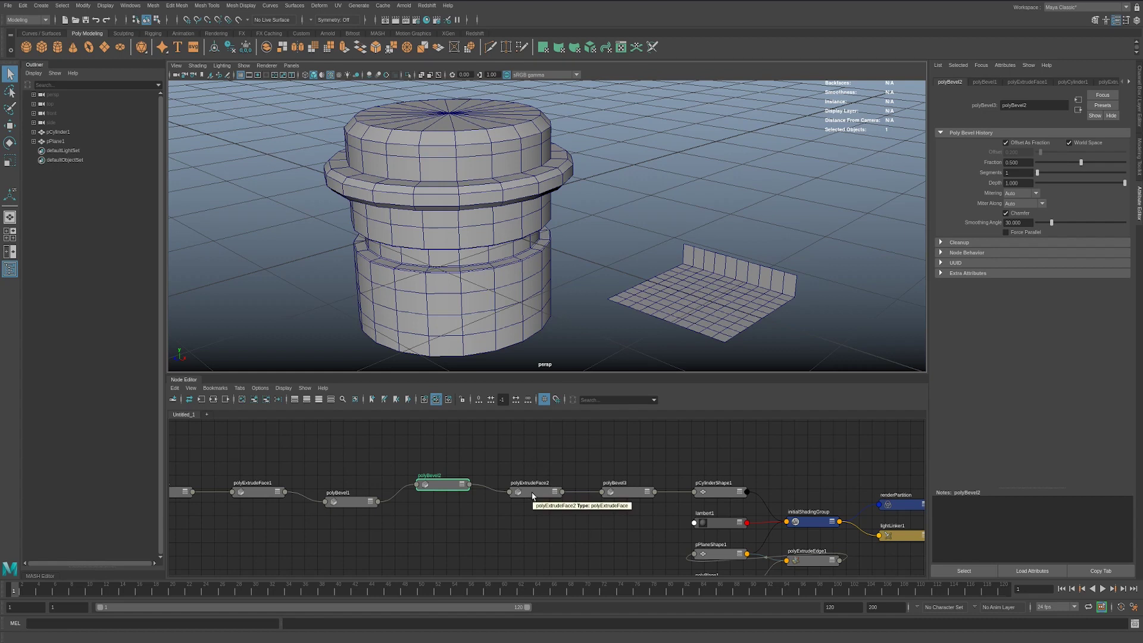
pyautogui.moveTo(531, 498); pyautogui.dragTo(534, 504)
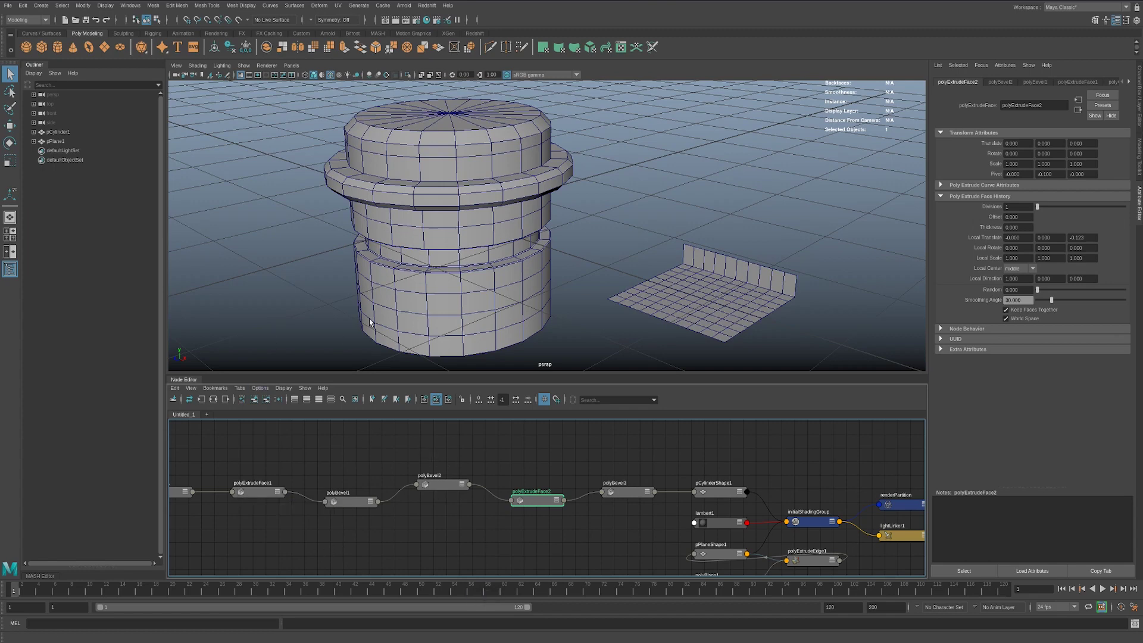
# Reposition polyExtrudeFace1, polyBevel1, polyBevel2 and polyExtrudeFace2 one after another to walk through the cylinder's history order.
pyautogui.click(359, 502)
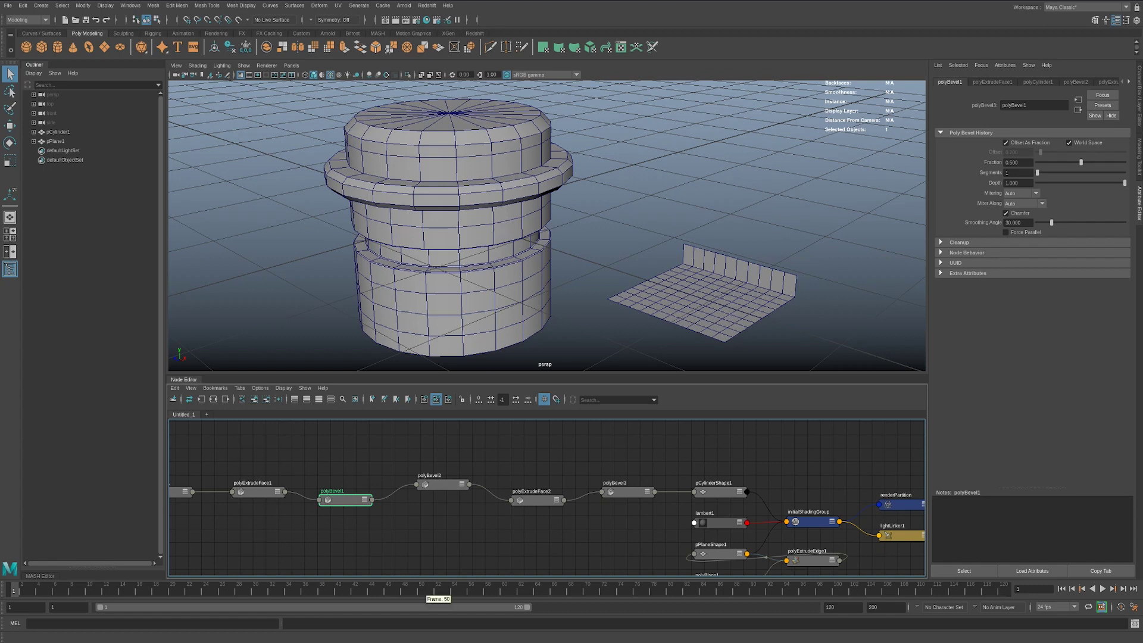
pyautogui.moveTo(266, 492); pyautogui.dragTo(258, 502)
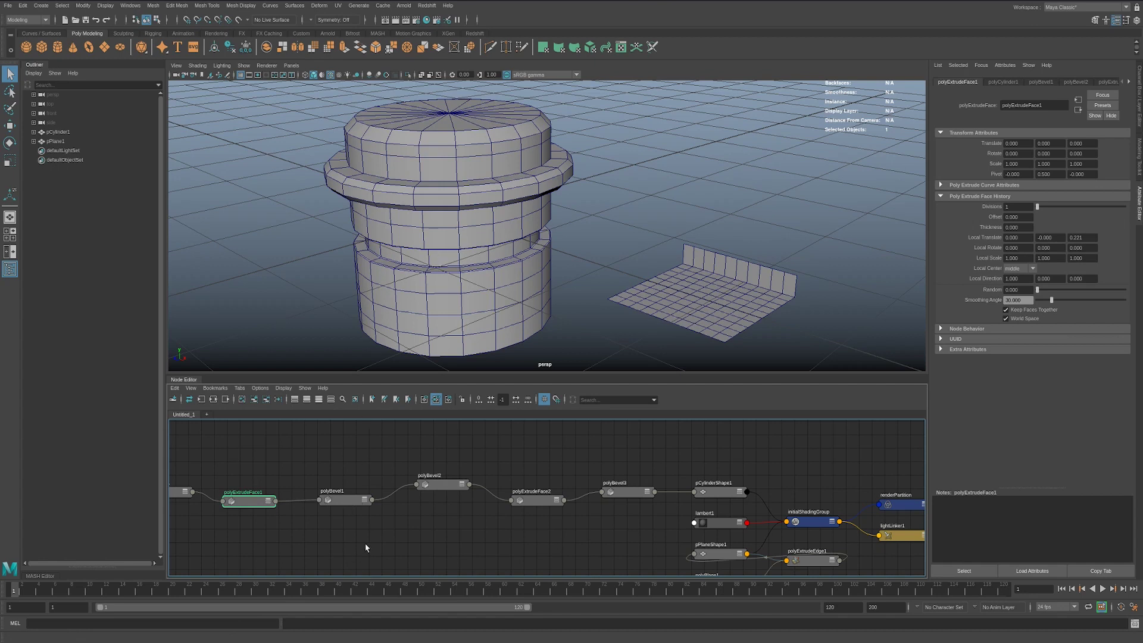
pyautogui.click(348, 501)
pyautogui.moveTo(348, 501); pyautogui.dragTo(348, 496)
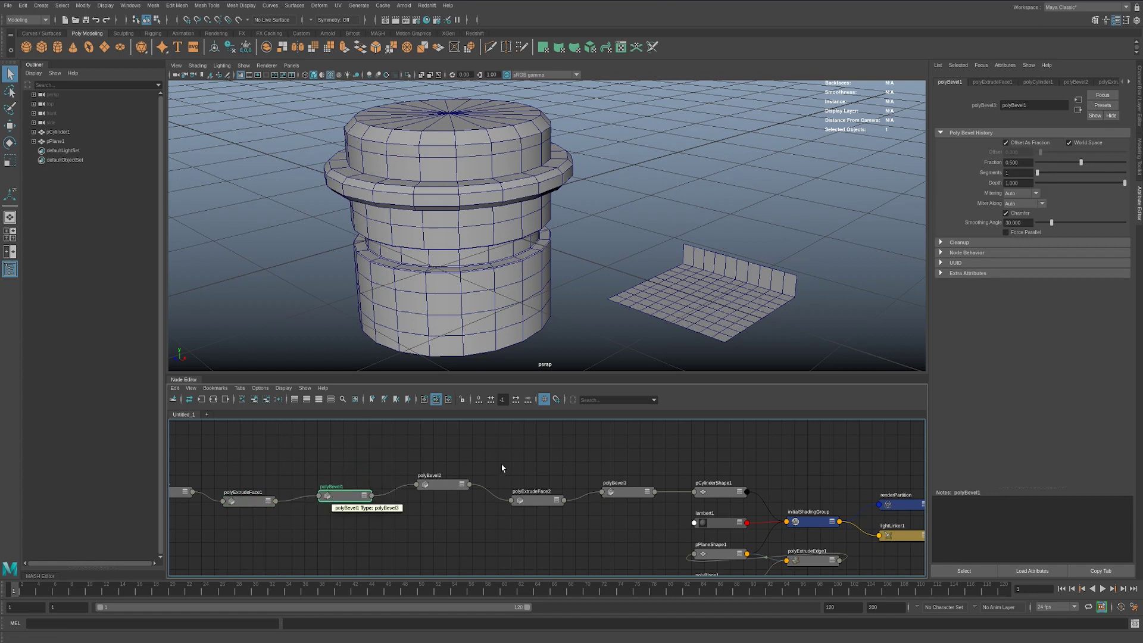
pyautogui.click(449, 487)
pyautogui.moveTo(449, 488); pyautogui.dragTo(451, 510)
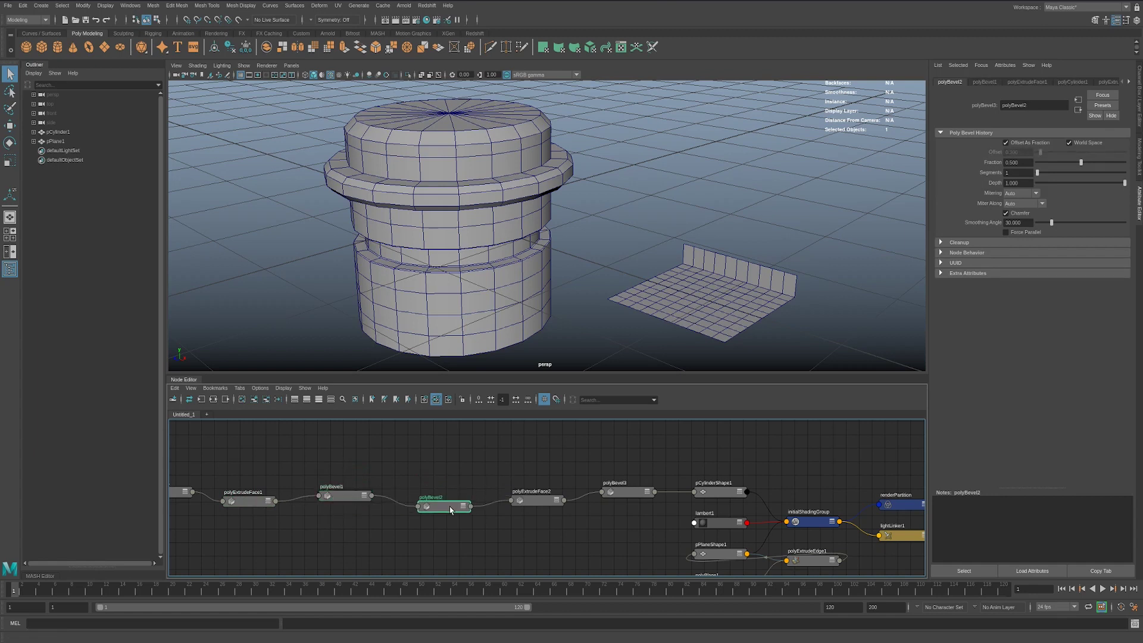
pyautogui.moveTo(528, 500); pyautogui.dragTo(526, 469)
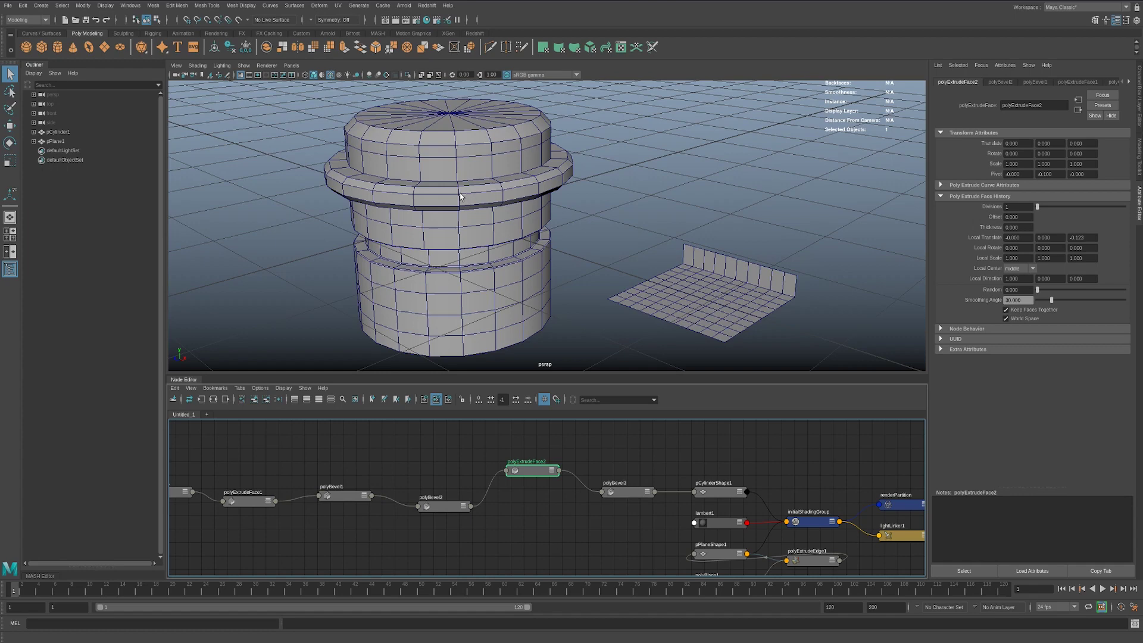
# Open the component mode and object options for the cylinder mesh in the viewport.
pyautogui.rightClick(460, 196)
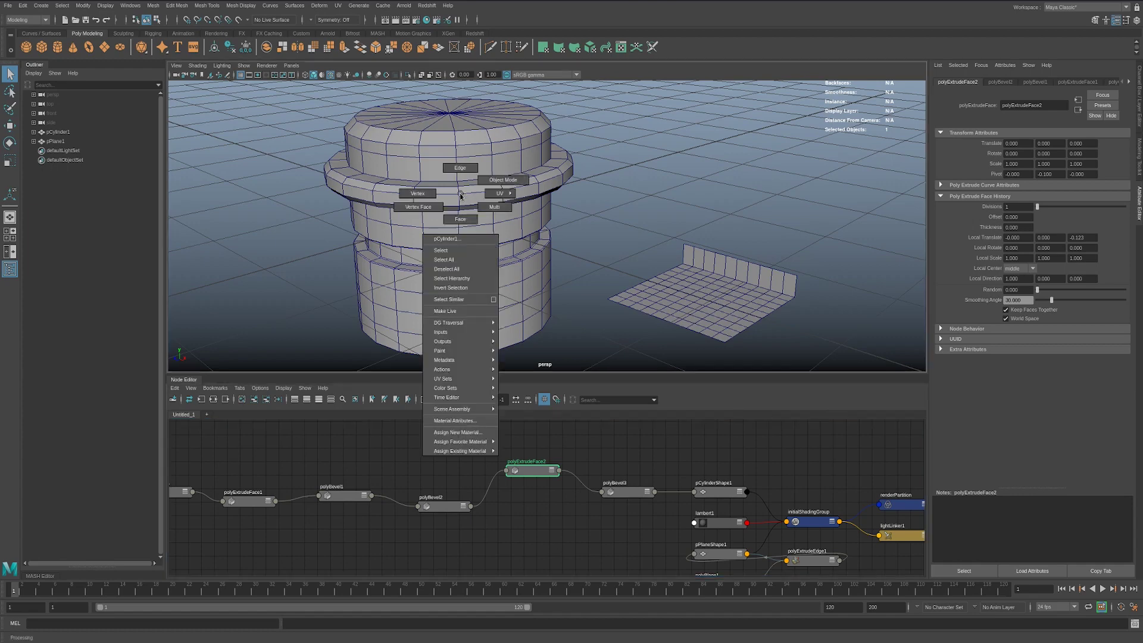
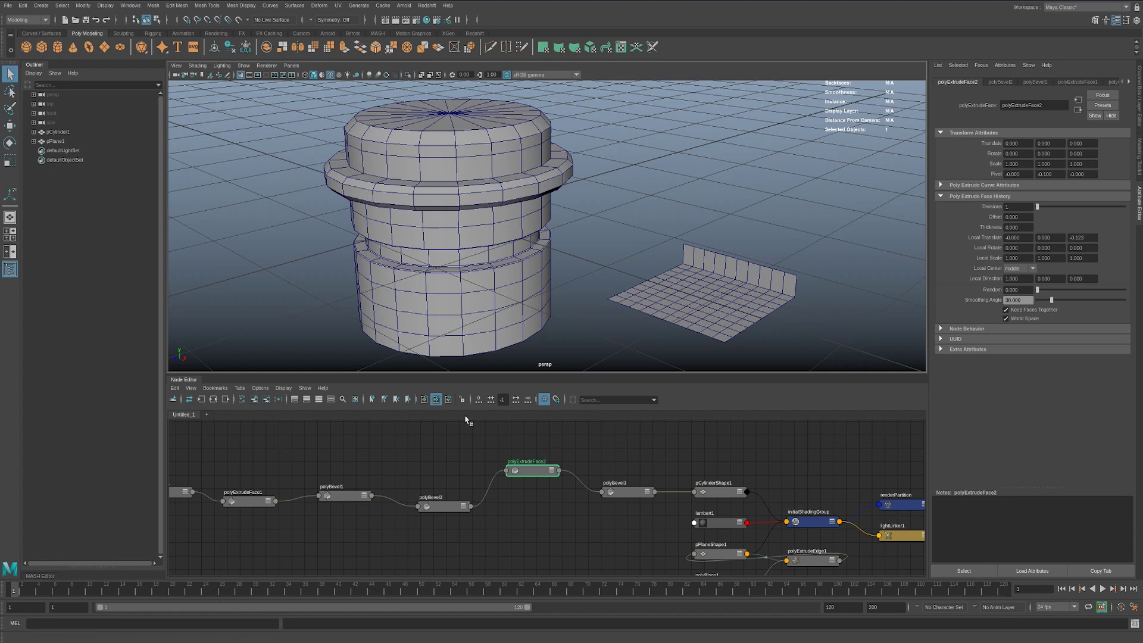
# Highlight the cylinder's history nodes from polyExtrudeFace1 to polyBevel3 together, clear the selection and raise polyExtrudeFace1 slightly.
pyautogui.moveTo(233, 456); pyautogui.dragTo(623, 534)
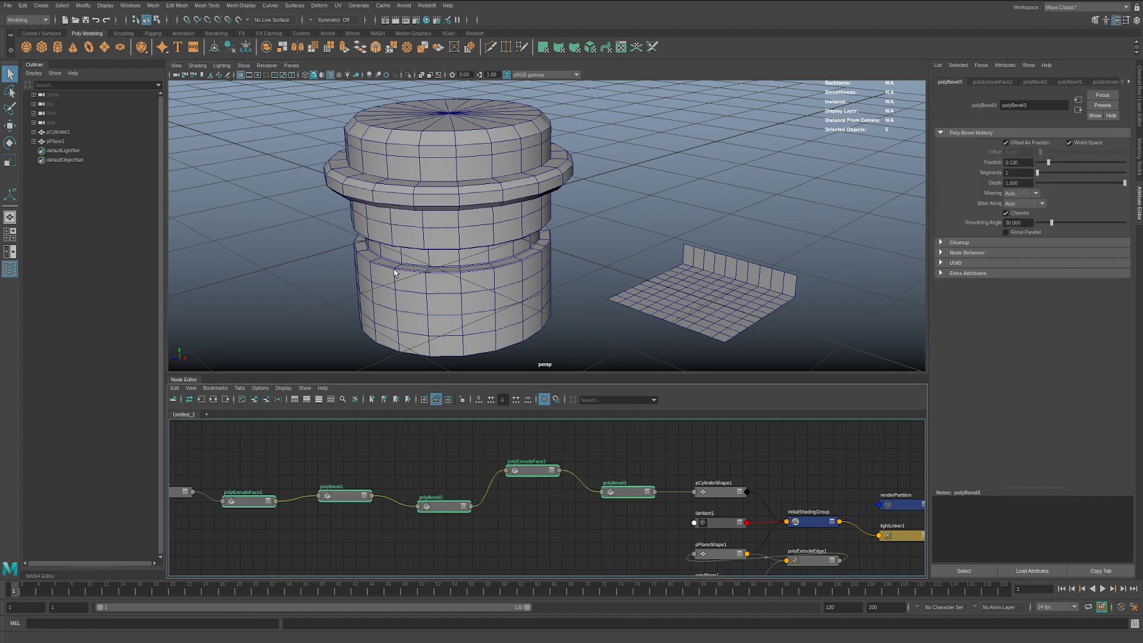
pyautogui.click(288, 467)
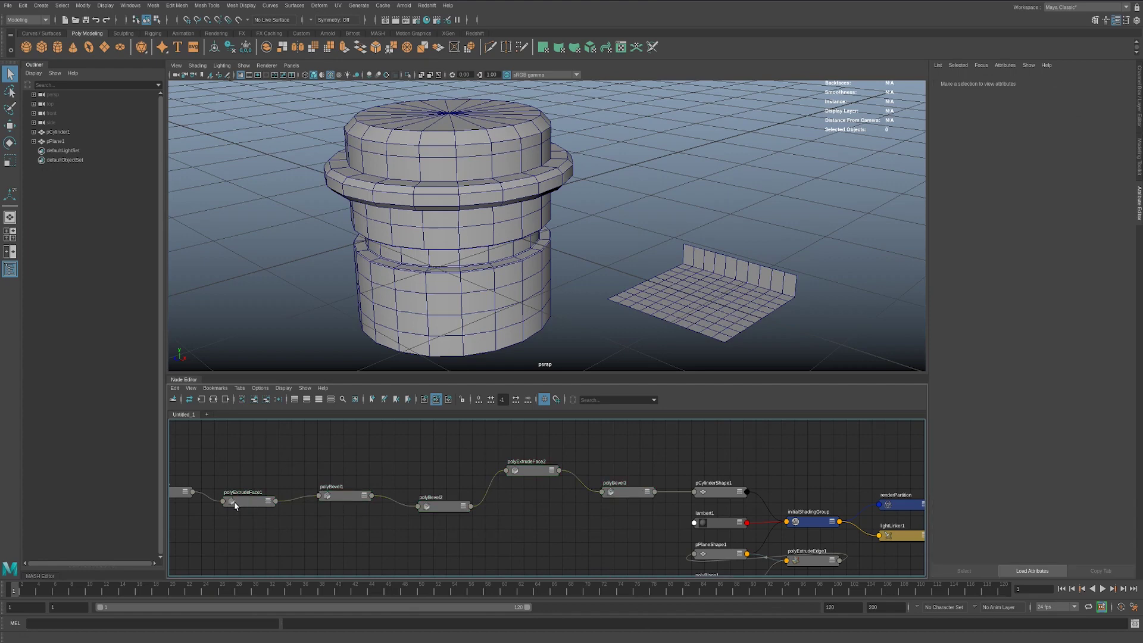
pyautogui.click(238, 502)
pyautogui.moveTo(241, 502); pyautogui.dragTo(240, 498)
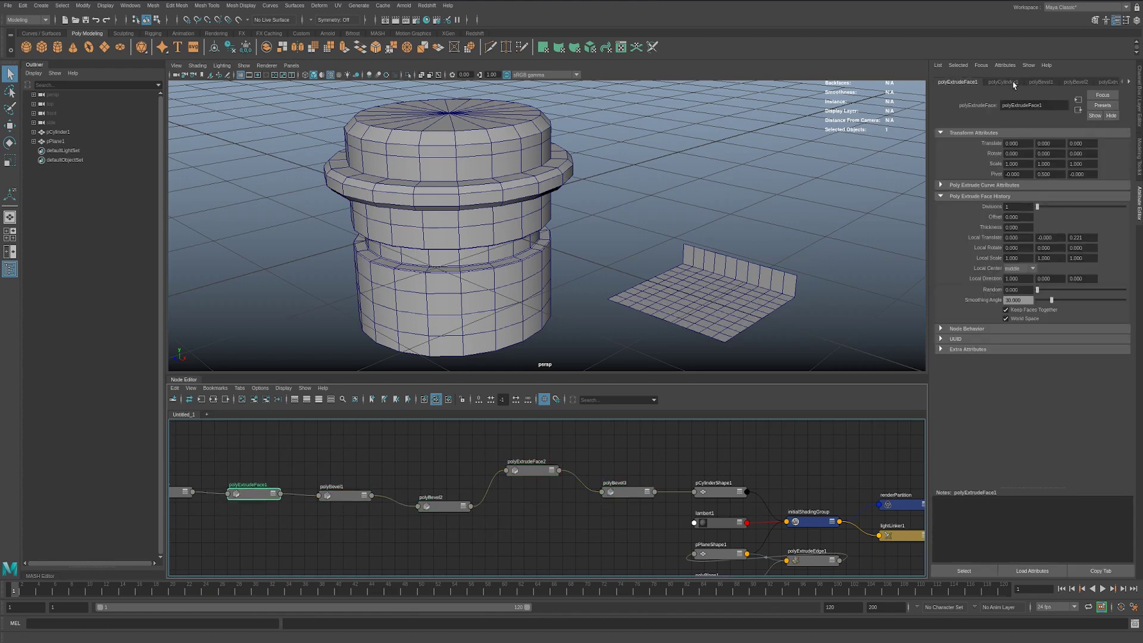
# Reduce polyCylinder1's Subdivisions Axis to 12 and examine how the extruded and bevelled cylinder reacts from a lower angle.
pyautogui.click(1045, 82)
pyautogui.click(256, 452)
pyautogui.keyDown('alt'); pyautogui.moveTo(227, 482); pyautogui.dragTo(319, 476, button='middle'); pyautogui.keyUp('alt')
pyautogui.click(274, 491)
pyautogui.moveTo(1062, 165); pyautogui.dragTo(1053, 165)
pyautogui.keyDown('alt'); pyautogui.moveTo(455, 209); pyautogui.dragTo(405, 274); pyautogui.keyUp('alt')
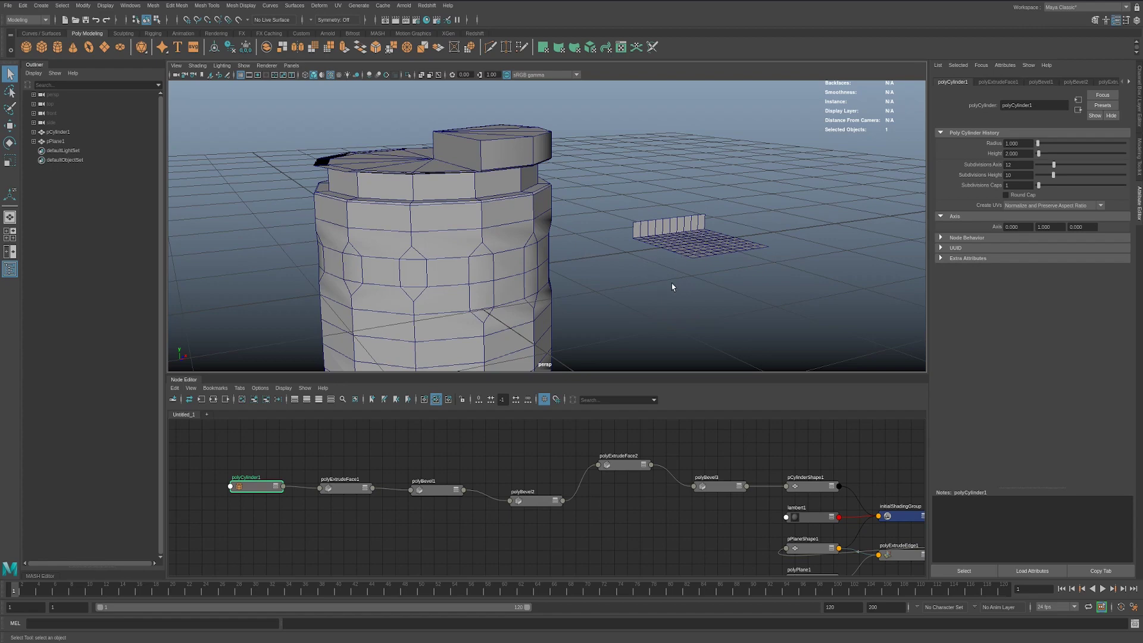
pyautogui.keyDown('alt'); pyautogui.moveTo(703, 288); pyautogui.dragTo(722, 309, button='middle'); pyautogui.keyUp('alt')
pyautogui.moveTo(650, 282)
pyautogui.keyDown('alt'); pyautogui.mouseDown(button='middle')
pyautogui.moveTo(648, 260)
pyautogui.moveTo(636, 280)
pyautogui.mouseUp(button='middle'); pyautogui.keyUp('alt')
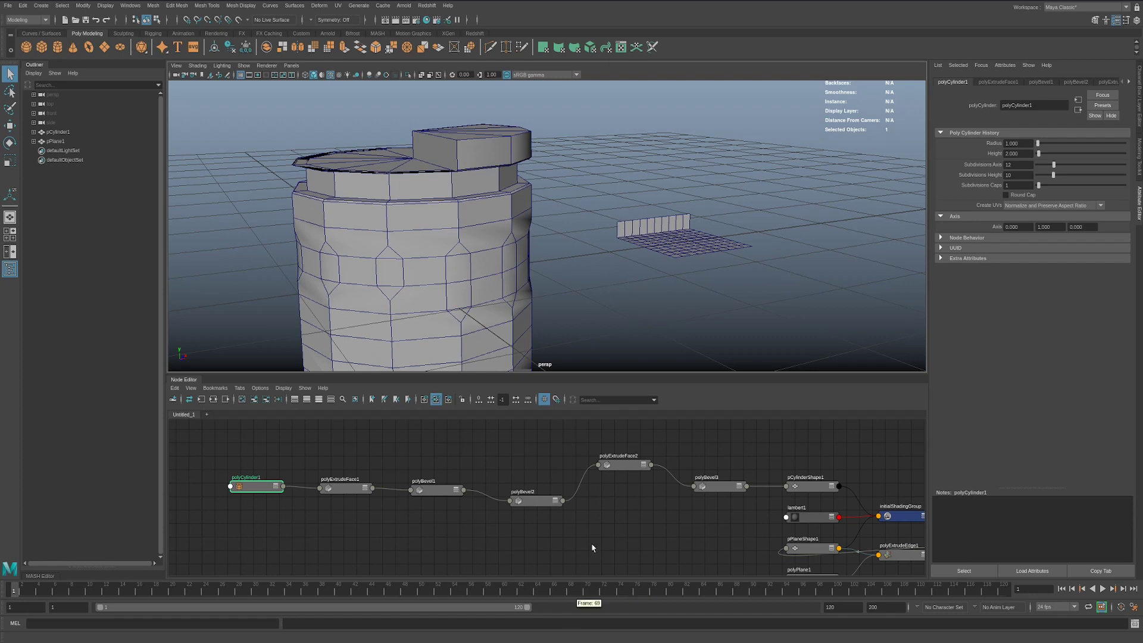
# Stagger polyBevel1, polyExtrudeFace1, polyCylinder1 and polyBevel2 vertically to separate the first nodes of the cylinder's history chain.
pyautogui.moveTo(442, 490); pyautogui.dragTo(440, 478)
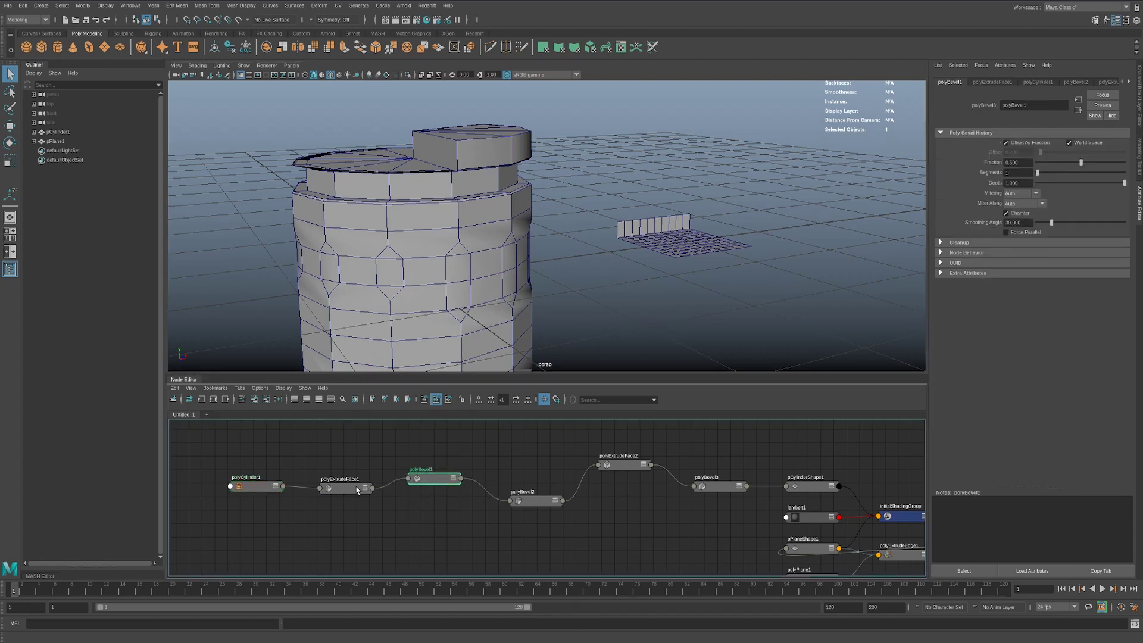
pyautogui.moveTo(357, 486); pyautogui.dragTo(356, 500)
pyautogui.moveTo(248, 491); pyautogui.dragTo(251, 476)
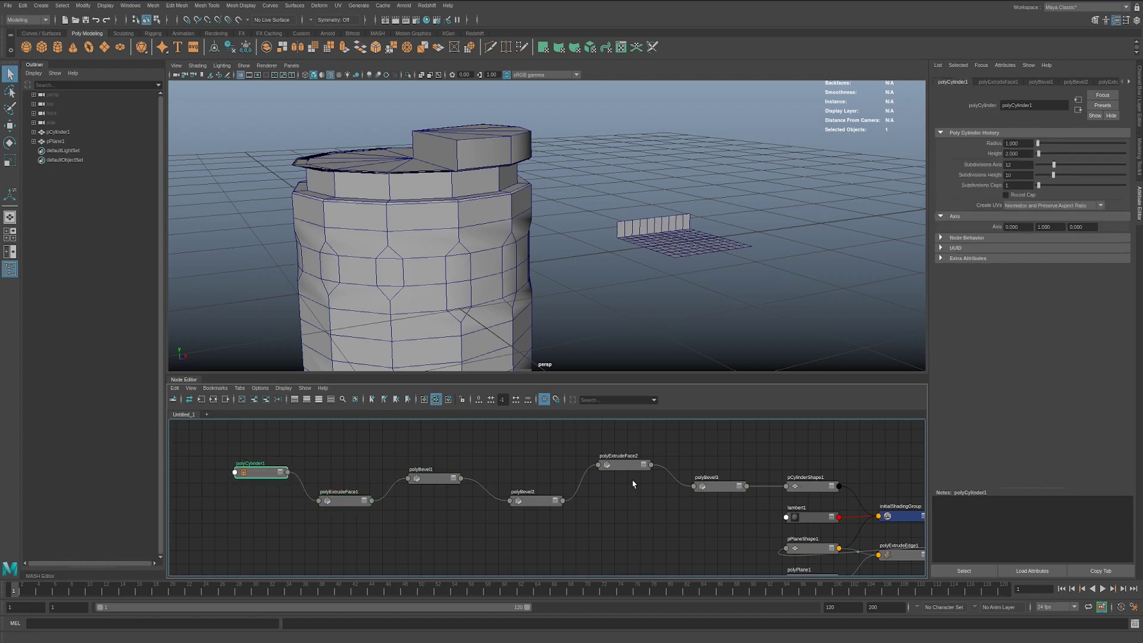
pyautogui.moveTo(520, 498); pyautogui.dragTo(517, 505)
pyautogui.keyDown('alt'); pyautogui.moveTo(589, 496); pyautogui.dragTo(581, 510, button='middle'); pyautogui.keyUp('alt')
pyautogui.keyDown('alt'); pyautogui.moveTo(582, 511); pyautogui.dragTo(542, 521, button='right'); pyautogui.keyUp('alt')
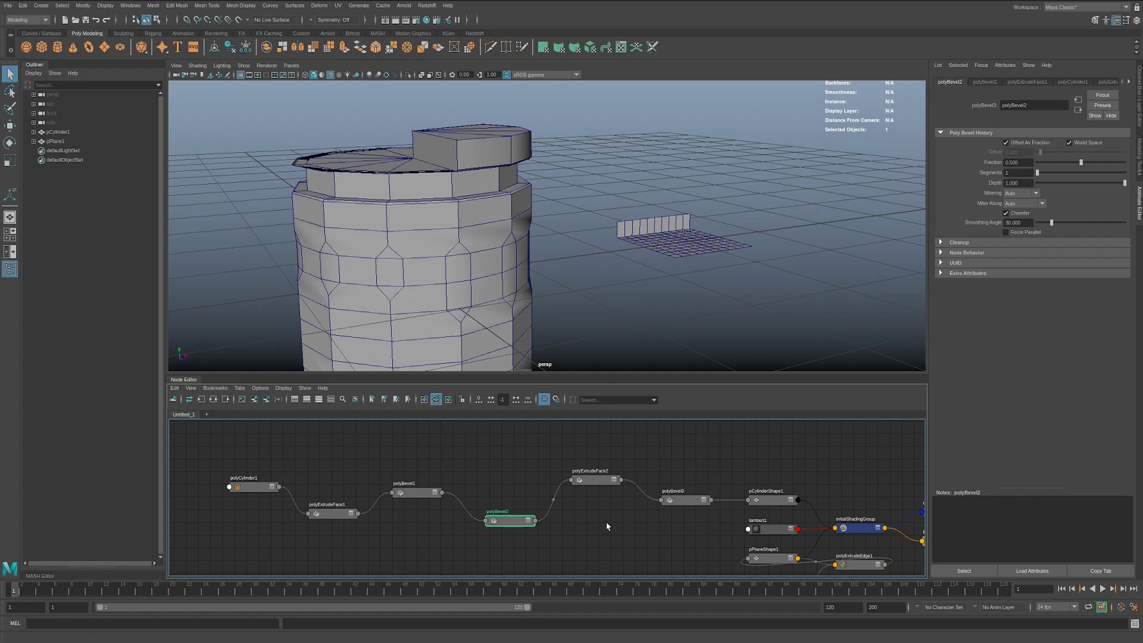
# Select all the cylinder's history nodes from polyCylinder1 to polyBevel3 together to highlight the chain, then clear the selection.
pyautogui.moveTo(262, 448); pyautogui.dragTo(693, 548)
pyautogui.click(293, 429)
pyautogui.moveTo(261, 438); pyautogui.dragTo(725, 556)
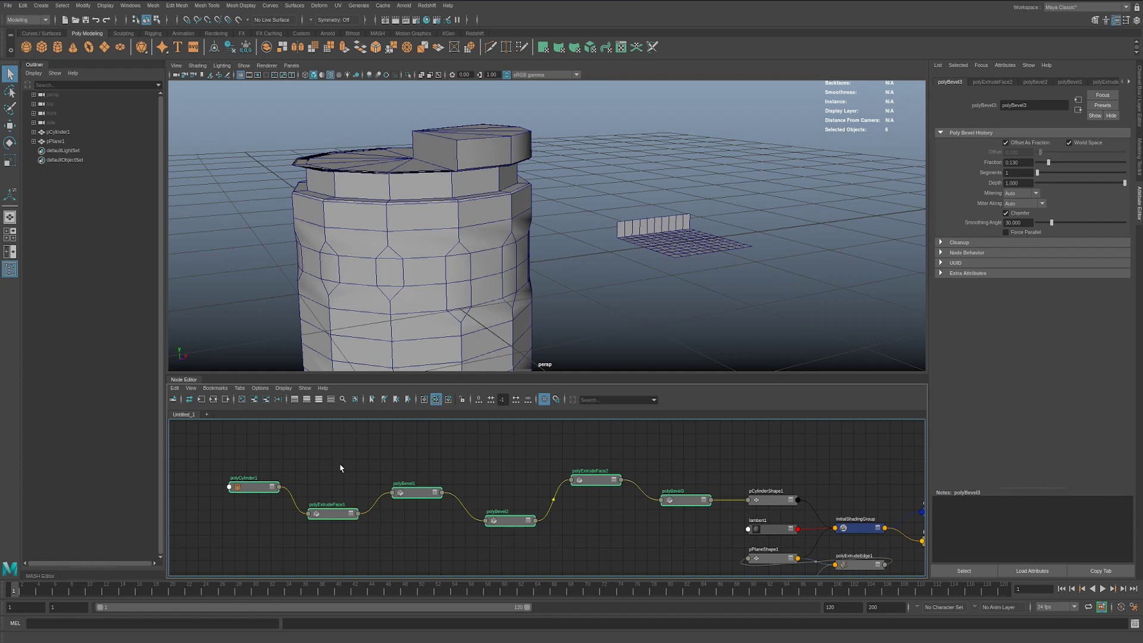
pyautogui.click(469, 468)
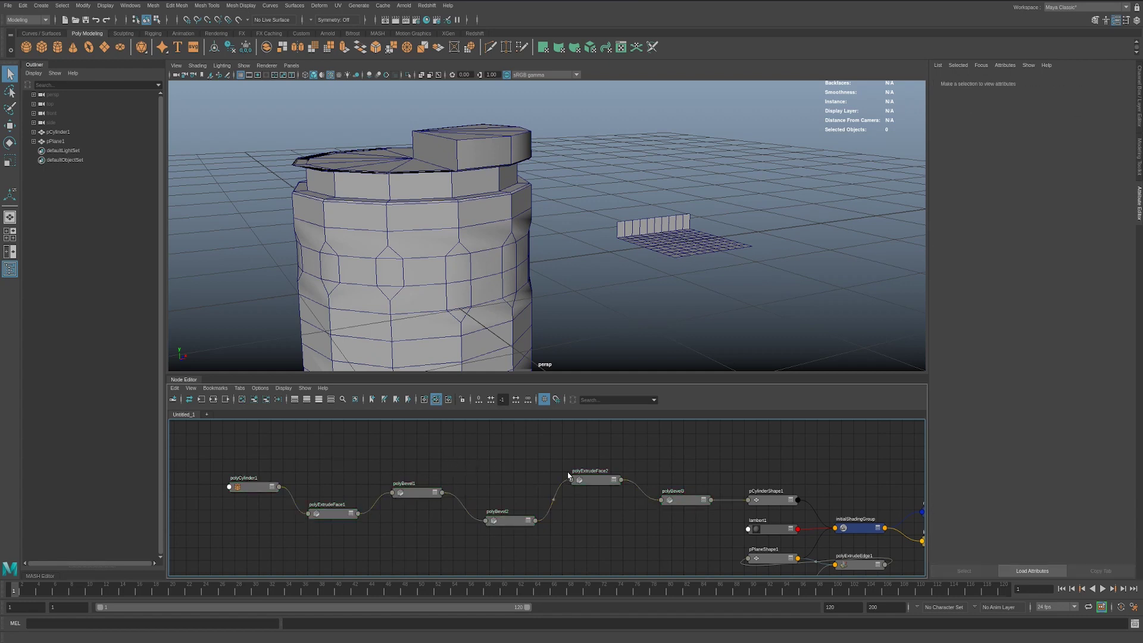
# Reposition polyExtrudeFace2, polyBevel3 and pCylinderShape1 at the end of the cylinder's history chain.
pyautogui.moveTo(592, 483); pyautogui.dragTo(590, 489)
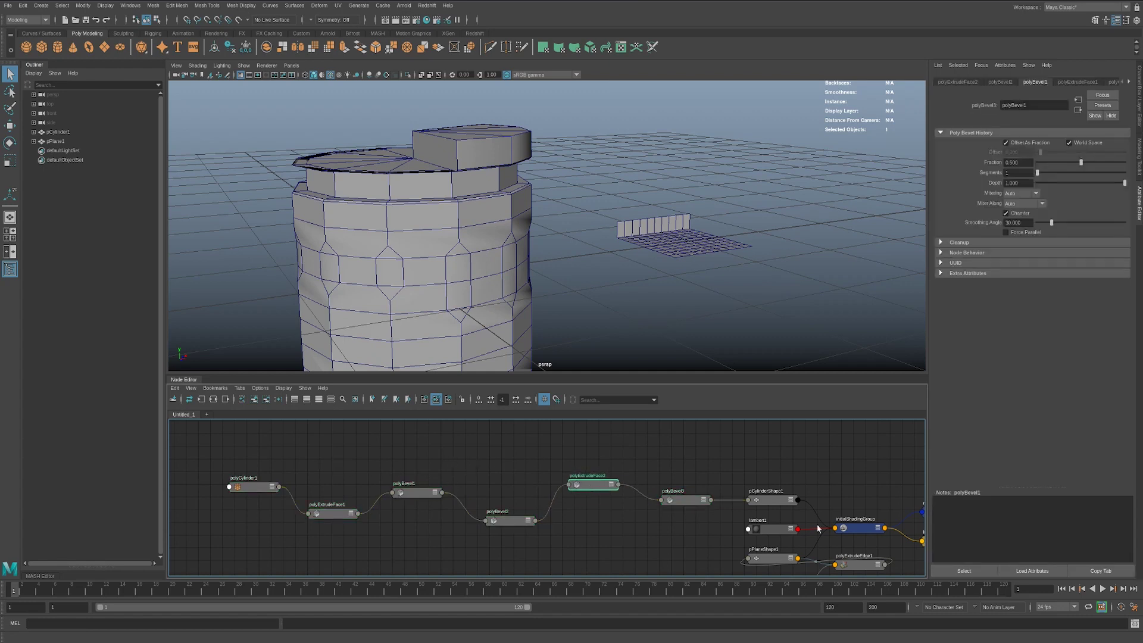
pyautogui.moveTo(677, 501); pyautogui.dragTo(657, 513)
pyautogui.moveTo(777, 504); pyautogui.dragTo(767, 493)
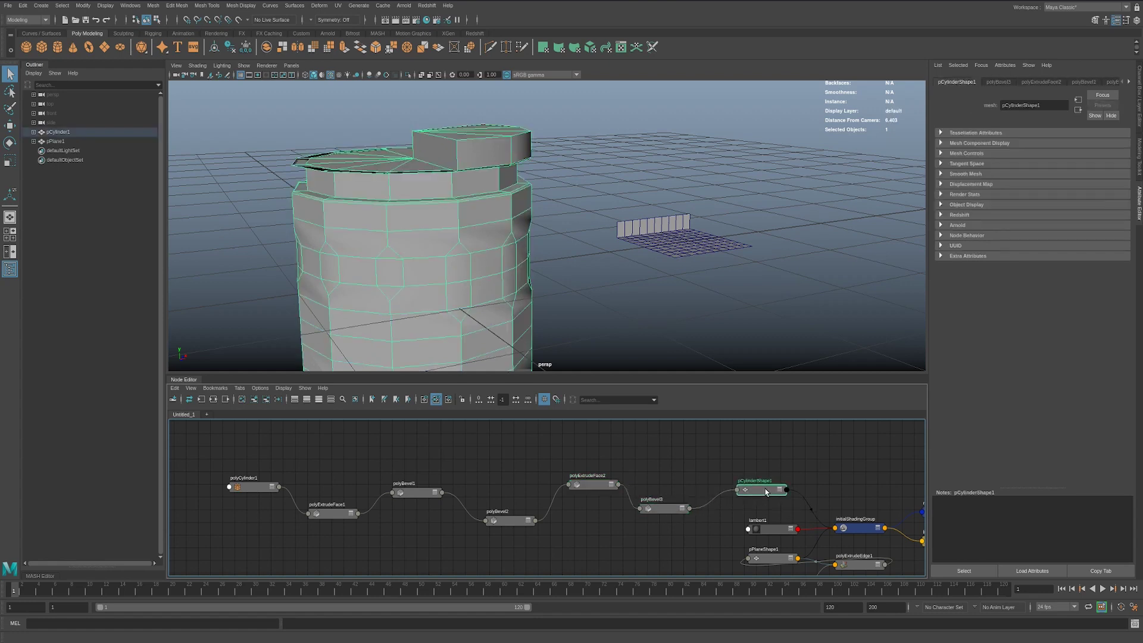
pyautogui.moveTo(236, 443); pyautogui.dragTo(686, 566)
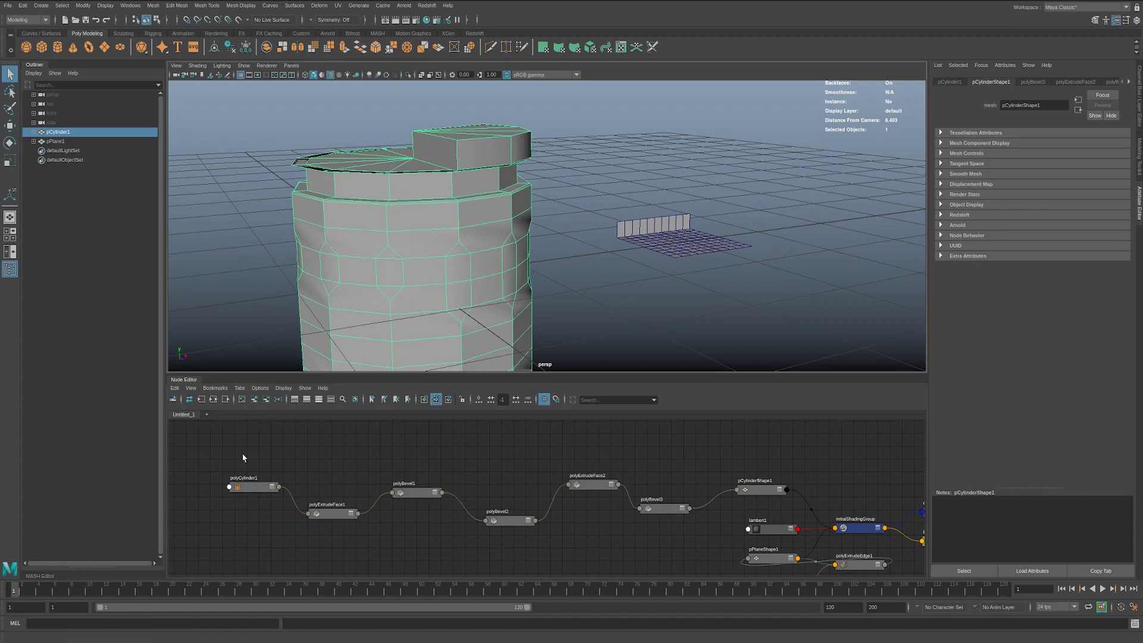
# Set polyCylinder1's Subdivisions Axis to 20 and view the whole cylinder and plane from above.
pyautogui.click(251, 486)
pyautogui.moveTo(1054, 165); pyautogui.dragTo(1069, 173)
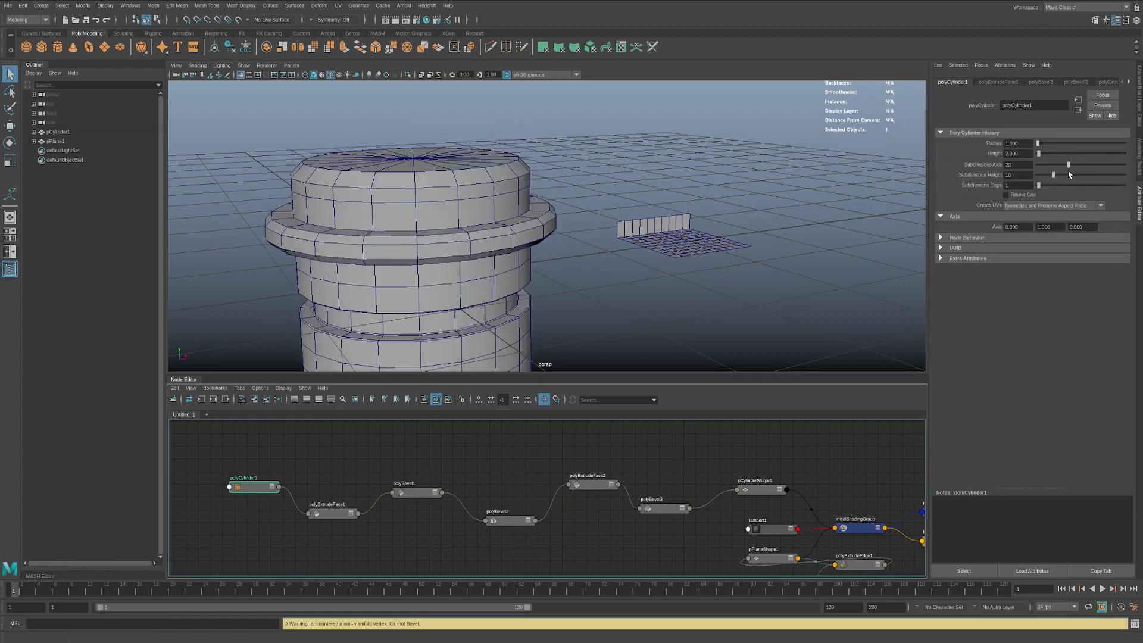
pyautogui.keyDown('alt'); pyautogui.moveTo(545, 246); pyautogui.dragTo(576, 342); pyautogui.keyUp('alt')
pyautogui.keyDown('alt'); pyautogui.moveTo(594, 229); pyautogui.dragTo(598, 223, button='middle'); pyautogui.keyUp('alt')
pyautogui.keyDown('alt'); pyautogui.moveTo(597, 222); pyautogui.dragTo(604, 247); pyautogui.keyUp('alt')
pyautogui.keyDown('alt'); pyautogui.moveTo(605, 247); pyautogui.dragTo(456, 258, button='right'); pyautogui.keyUp('alt')
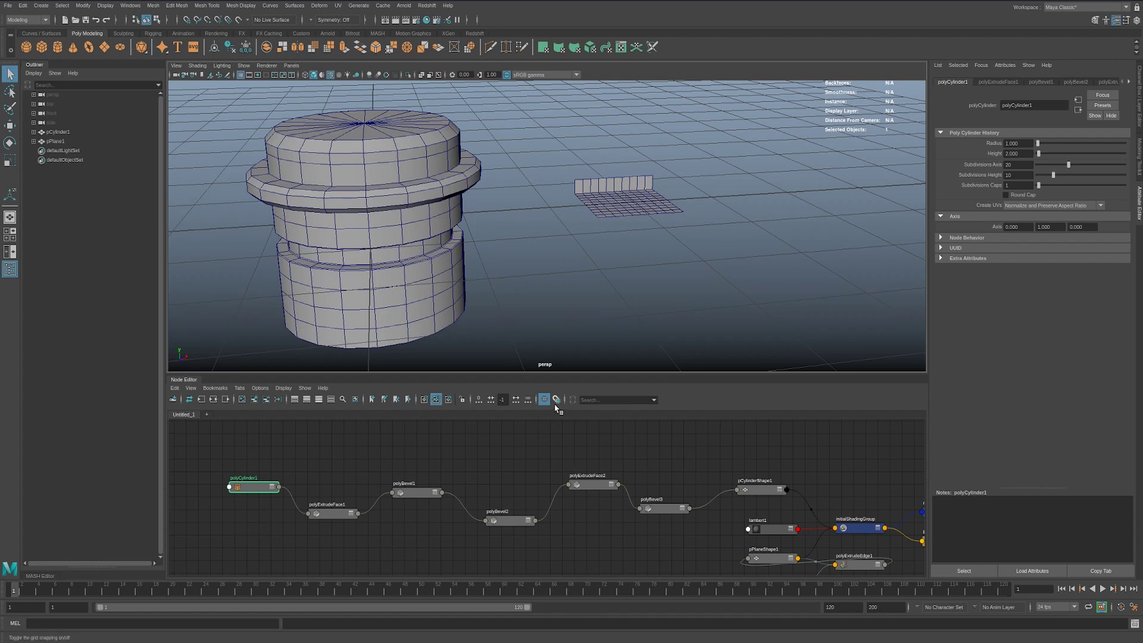
# Highlight the full chain from polyCylinder1 to pCylinderShape1 in the node network and bring the connected shading nodes into view.
pyautogui.moveTo(238, 452); pyautogui.dragTo(814, 556)
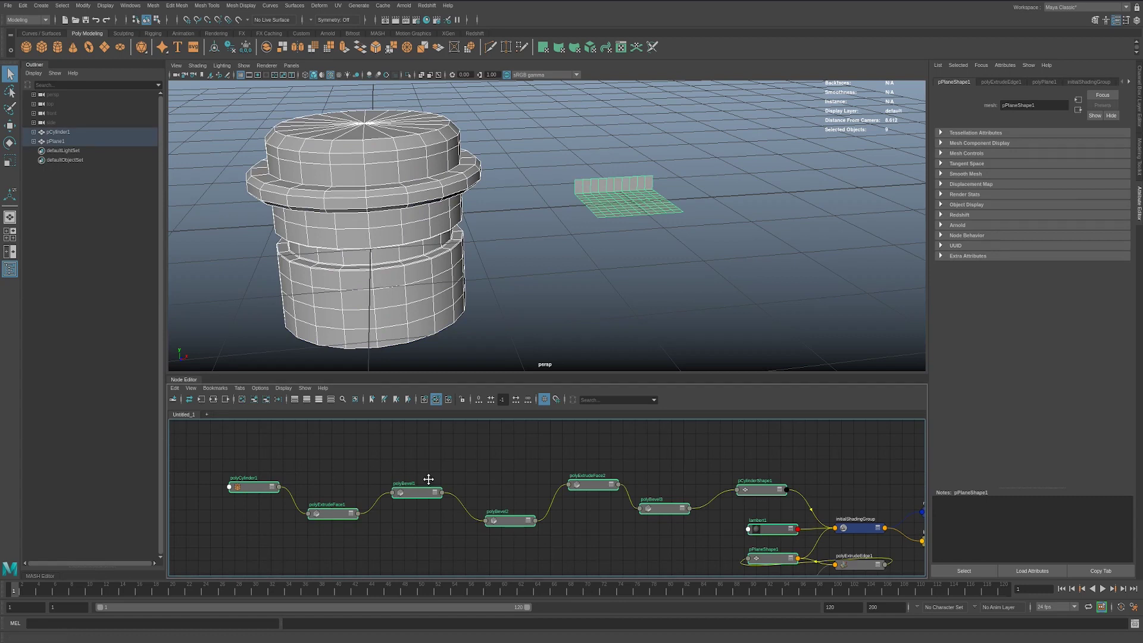
pyautogui.keyDown('alt'); pyautogui.moveTo(421, 483); pyautogui.dragTo(426, 487, button='middle'); pyautogui.keyUp('alt')
pyautogui.scroll(-1, 526, 462)
pyautogui.keyDown('alt'); pyautogui.moveTo(509, 464); pyautogui.dragTo(485, 467, button='middle'); pyautogui.keyUp('alt')
pyautogui.scroll(-1, 485, 466)
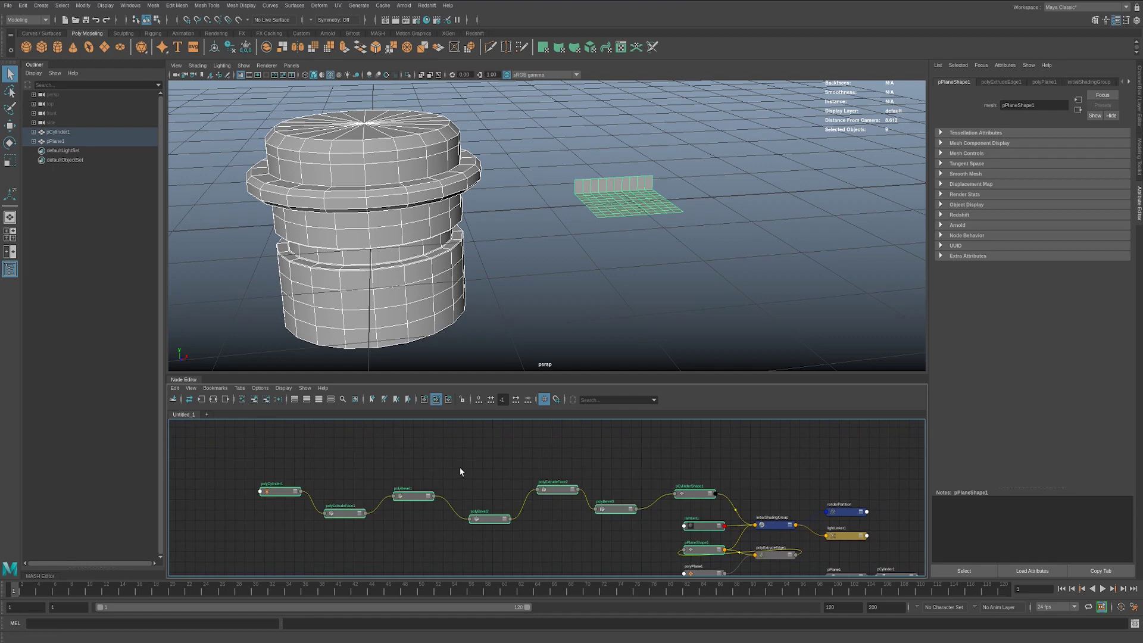
pyautogui.click(453, 471)
pyautogui.moveTo(272, 458); pyautogui.dragTo(700, 535)
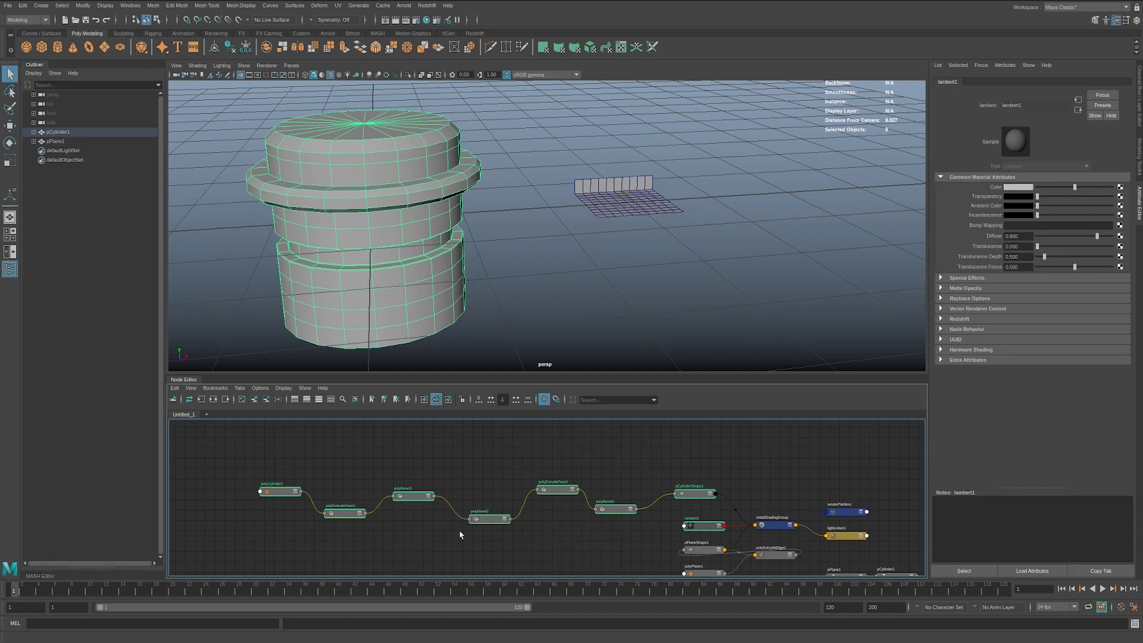
pyautogui.click(373, 440)
# Reposition the nodes from polyExtrudeFace1 through polyBevel3 to pCylinderShape1 individually to trace the flow of the cylinder's history.
pyautogui.moveTo(346, 510); pyautogui.dragTo(344, 525)
pyautogui.click(292, 492)
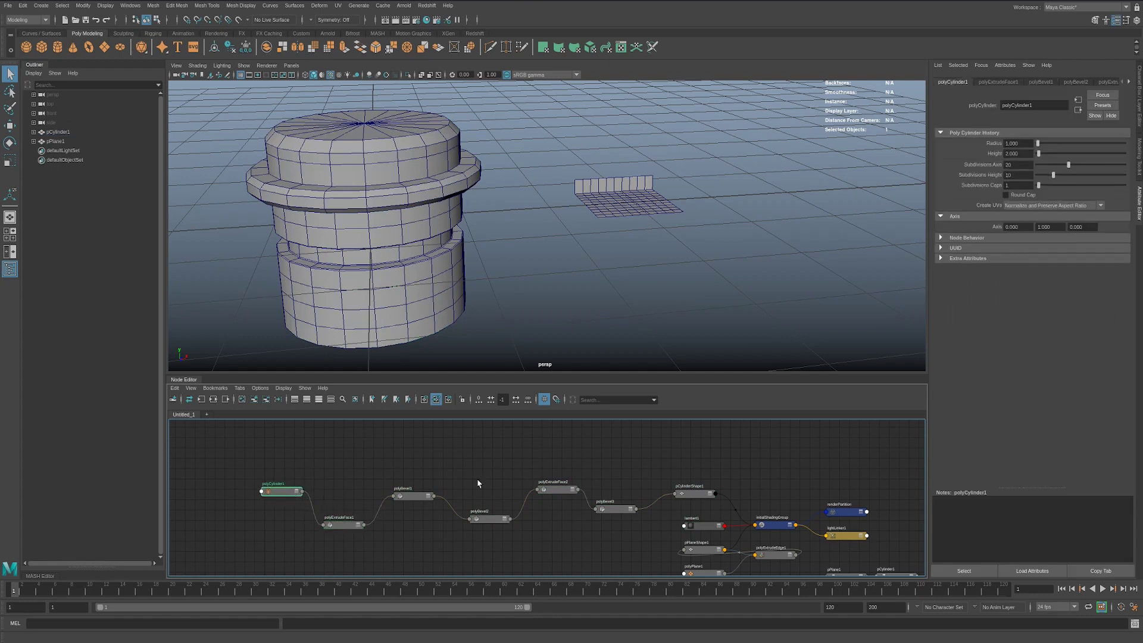
pyautogui.moveTo(422, 494); pyautogui.dragTo(424, 479)
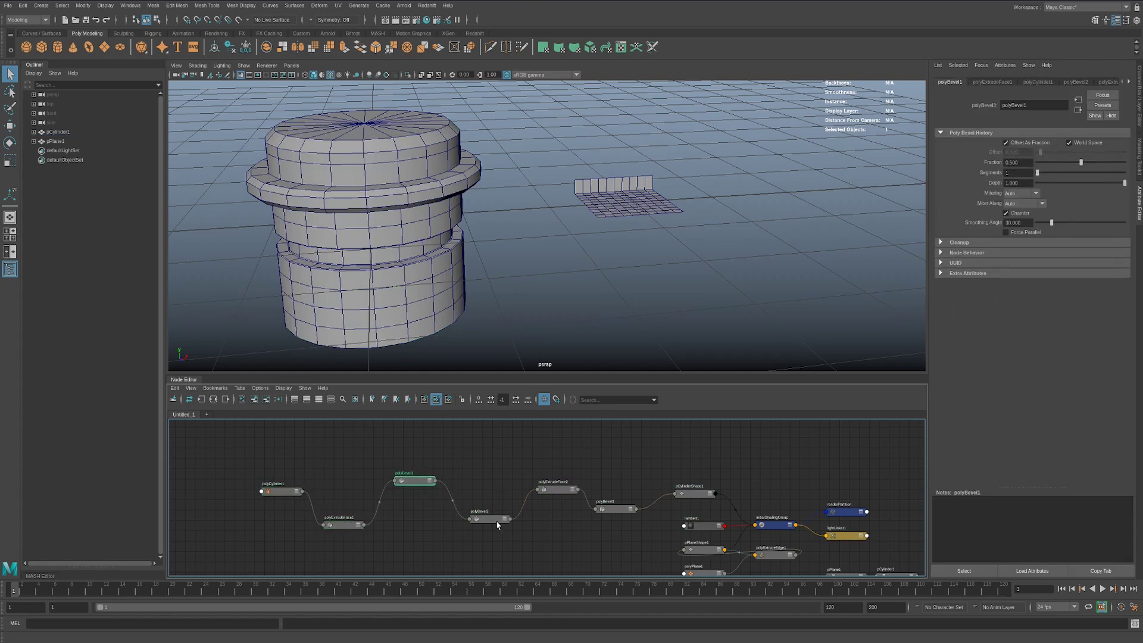
pyautogui.moveTo(493, 520); pyautogui.dragTo(490, 529)
pyautogui.moveTo(553, 490); pyautogui.dragTo(548, 493)
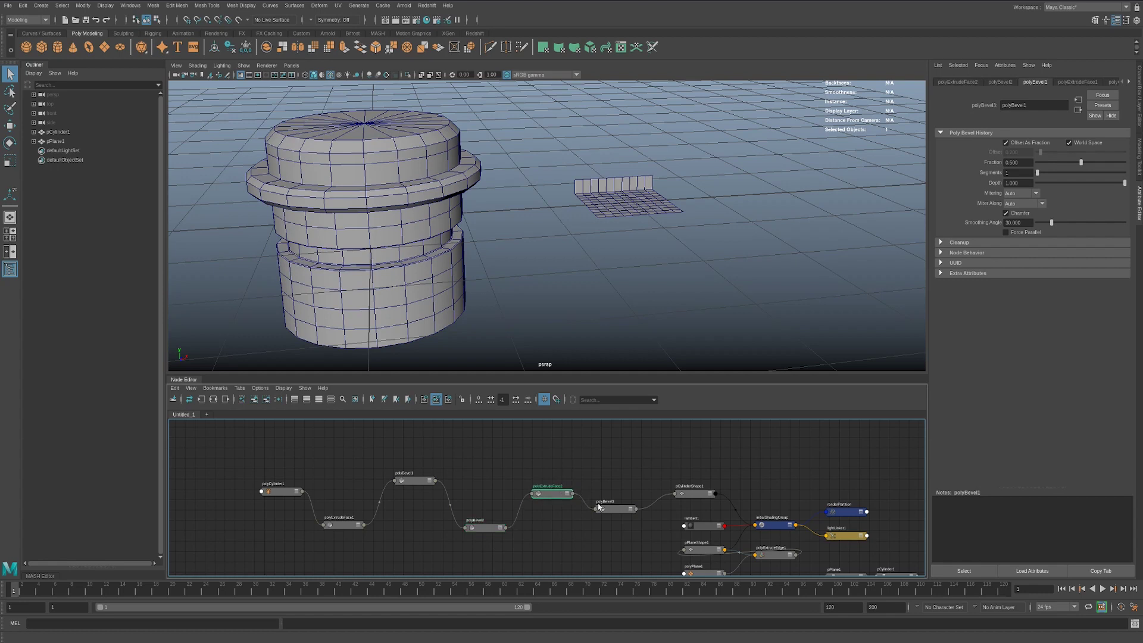
pyautogui.moveTo(616, 511); pyautogui.dragTo(612, 516)
pyautogui.moveTo(689, 497); pyautogui.dragTo(682, 505)
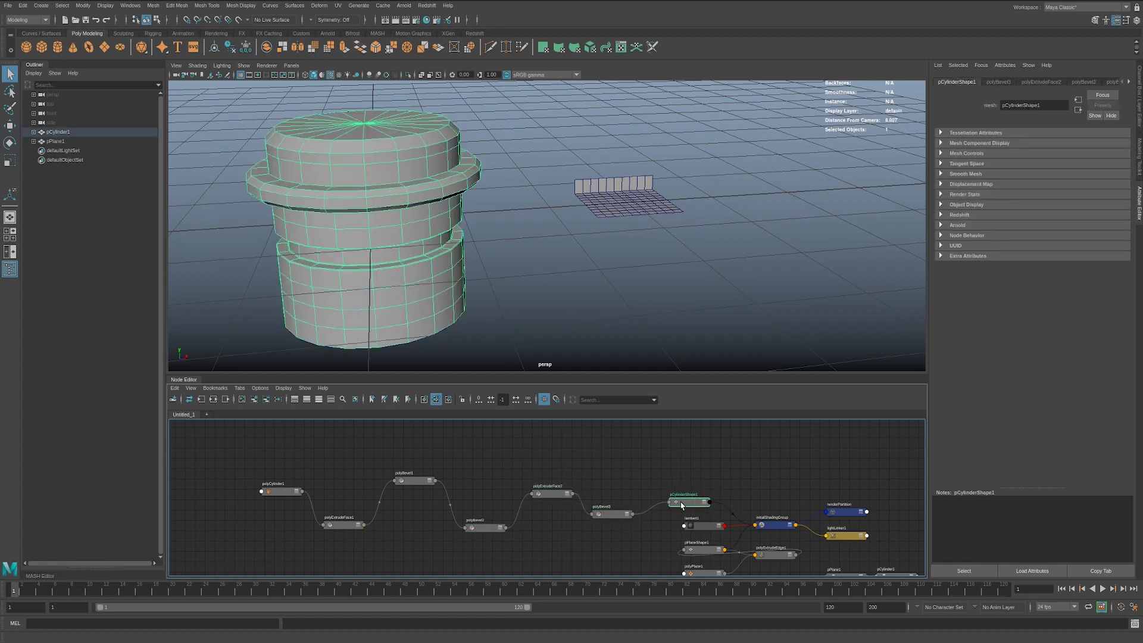